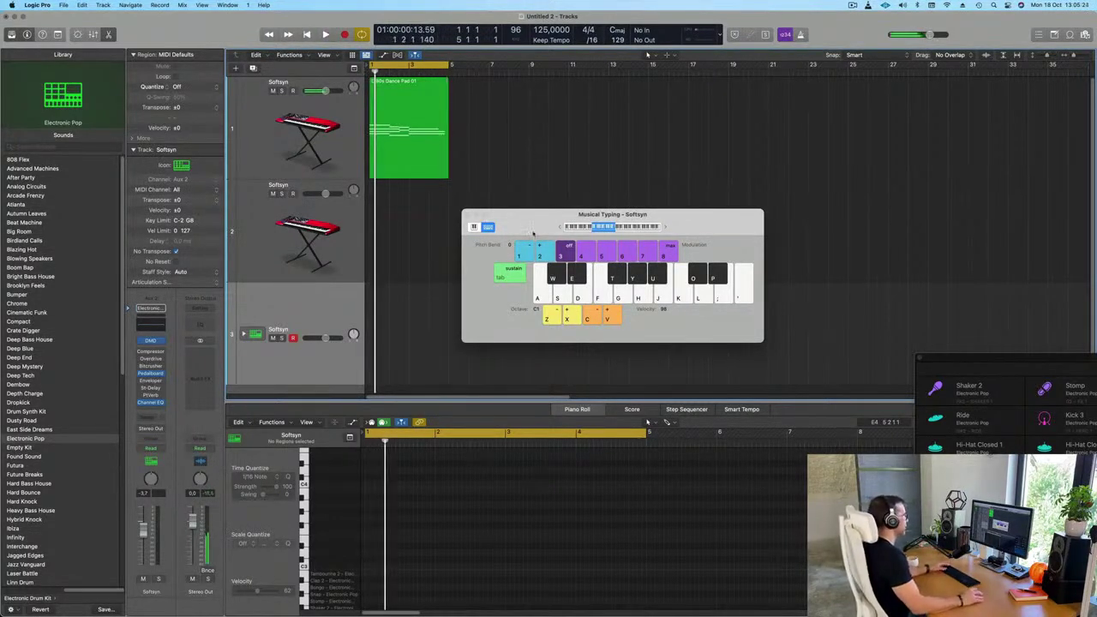
Play back the first Softsyn track and examine the settings of its Analog Pad instrument
left_click_drag(535, 227, 576, 216)
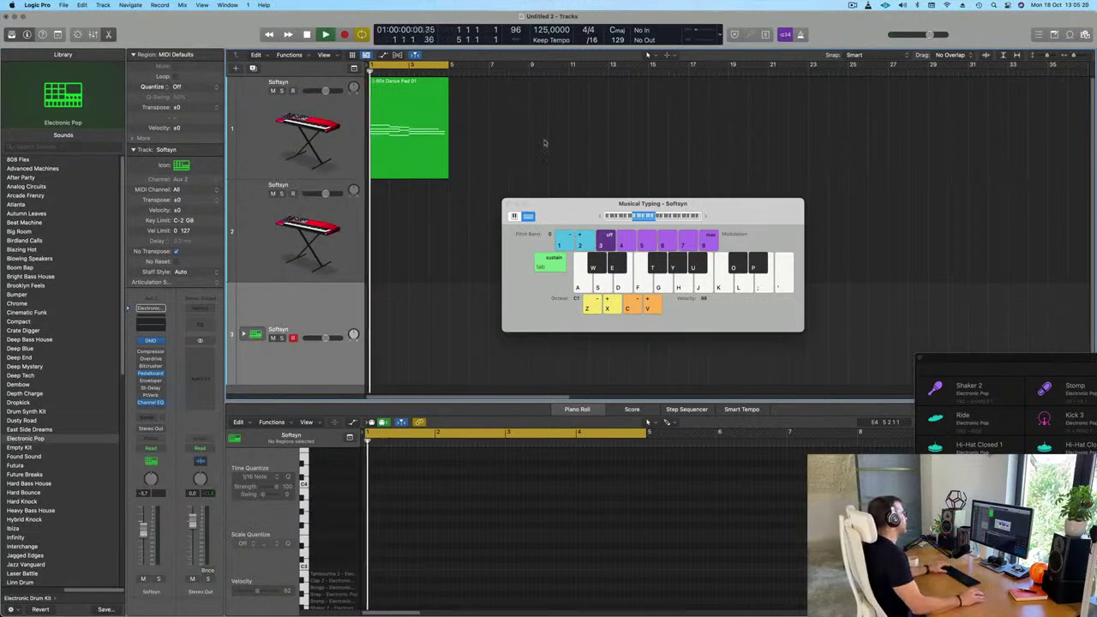
left_click(291, 135)
key("space")
left_click(150, 377)
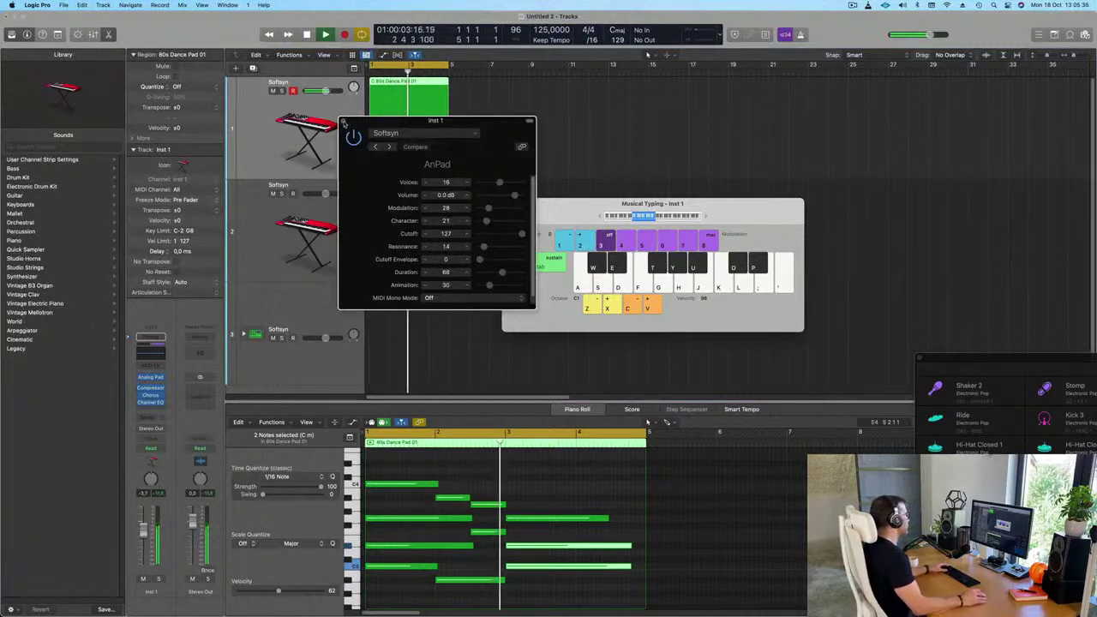
left_click(343, 122)
key("space")
Add a Channel EQ to the pad track, enable its high-cut band at 36 dB/Oct and lower the cutoff frequency
left_click(150, 354)
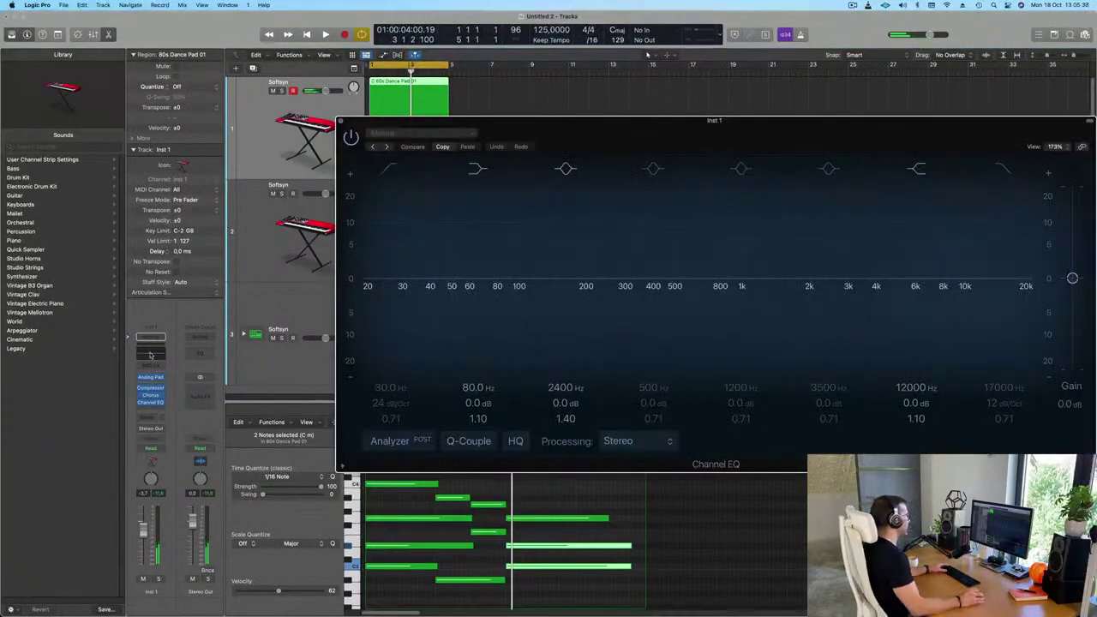
left_click_drag(554, 147, 387, 107)
left_click(832, 146)
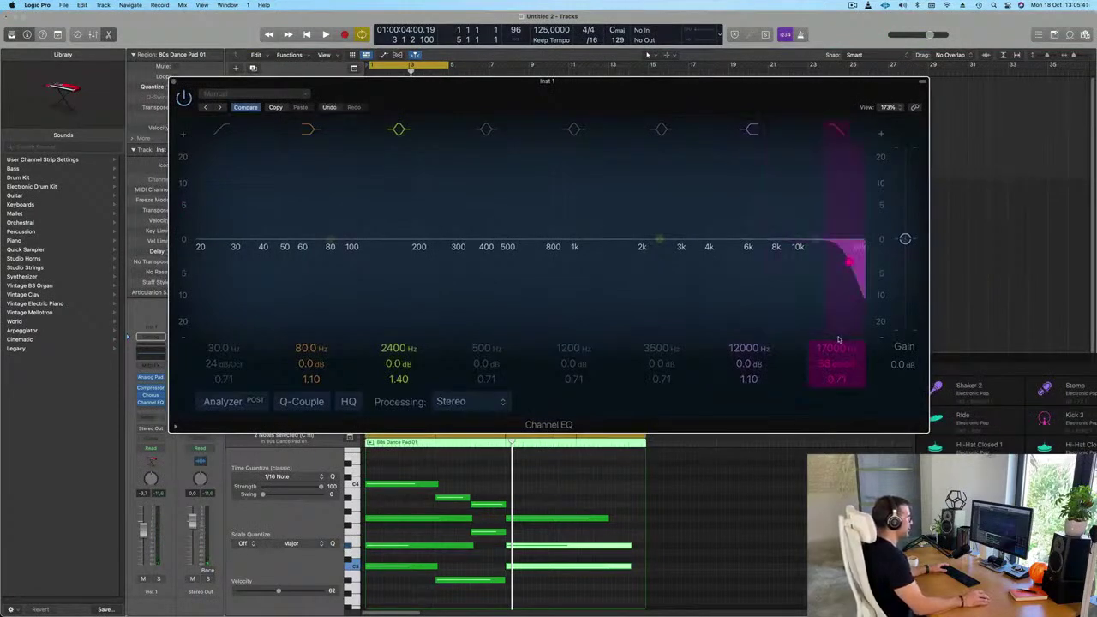
left_click_drag(838, 345, 838, 401)
left_click_drag(546, 82, 865, 216)
key("space")
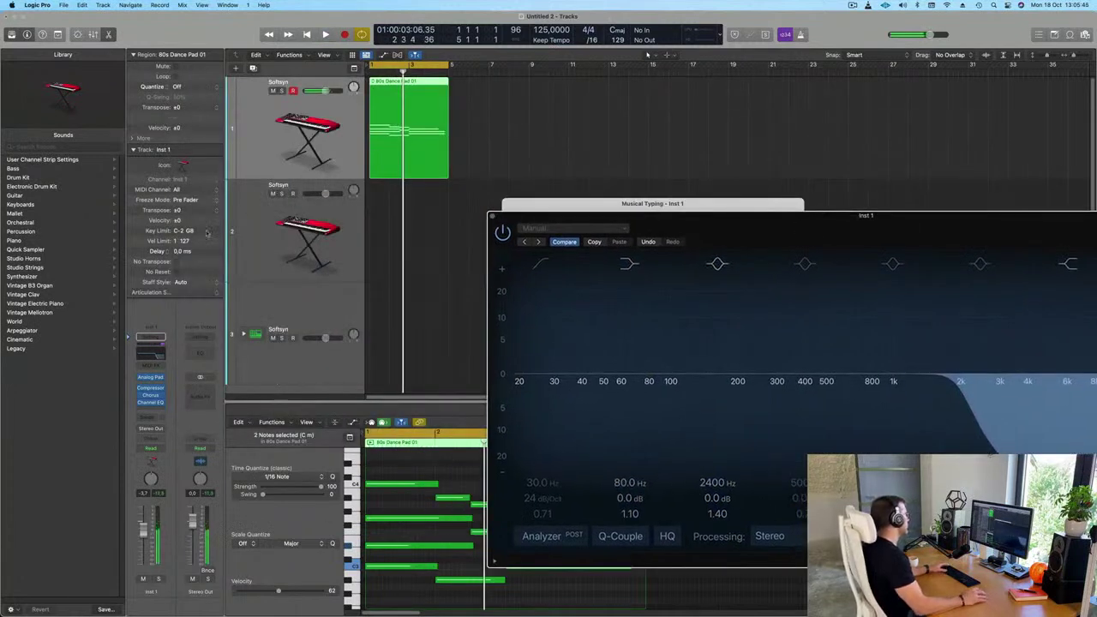
Add a send from the pad track to Bus 4 and play from the start of the project
left_click(146, 419)
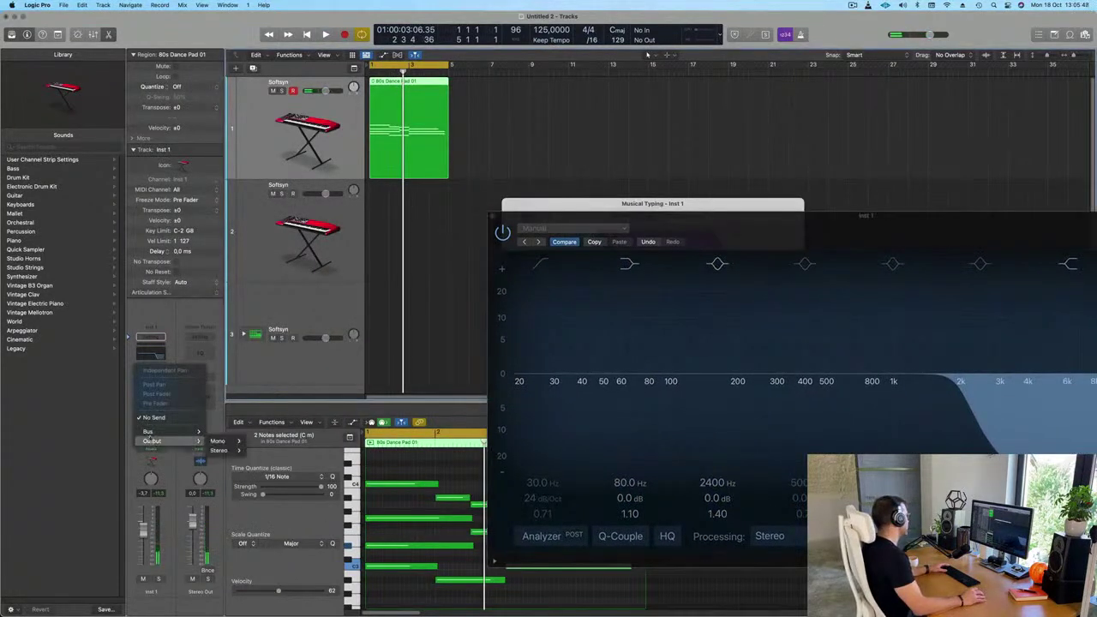
mouse_move(170, 432)
left_click(230, 275)
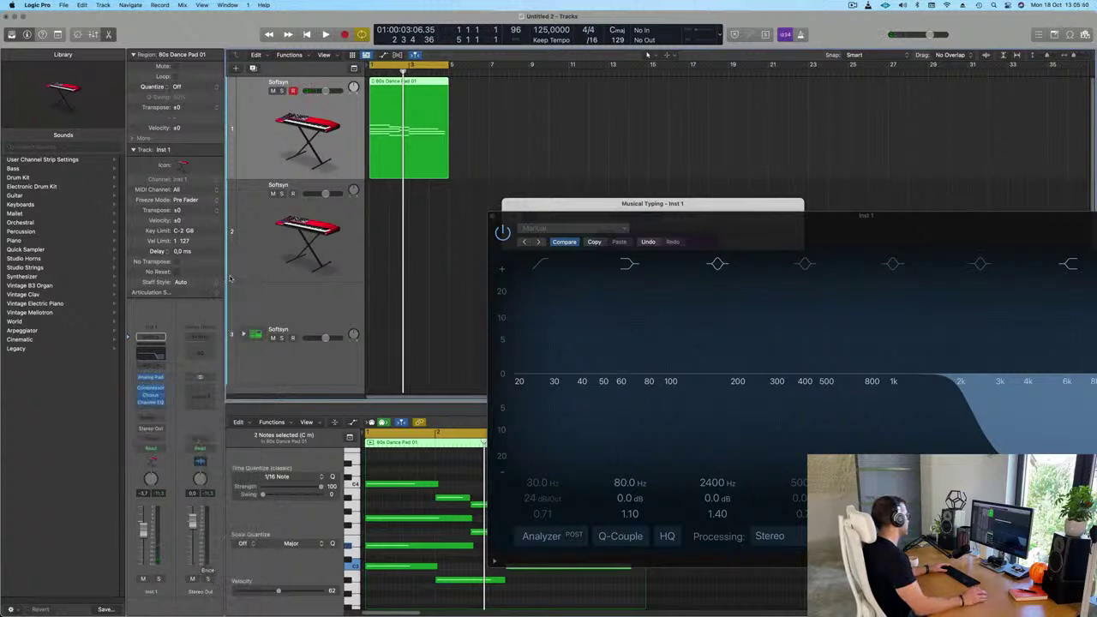
key("Return")
key("space")
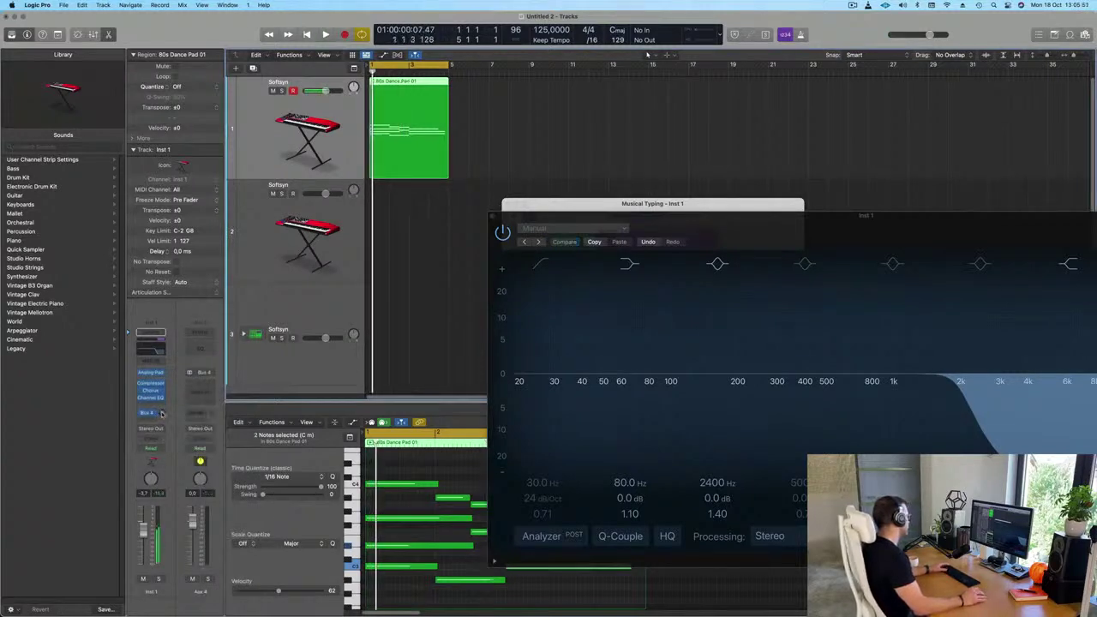
Insert a SilverVerb reverb on the Aux 4 channel and enlarge its plug-in window
left_click(195, 384)
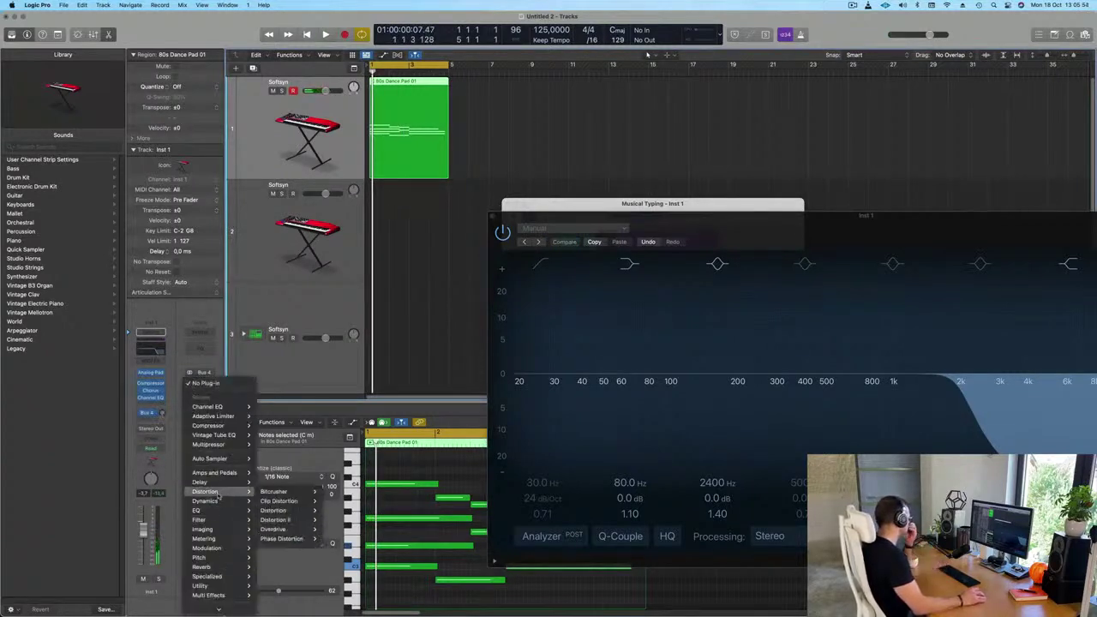
mouse_move(215, 568)
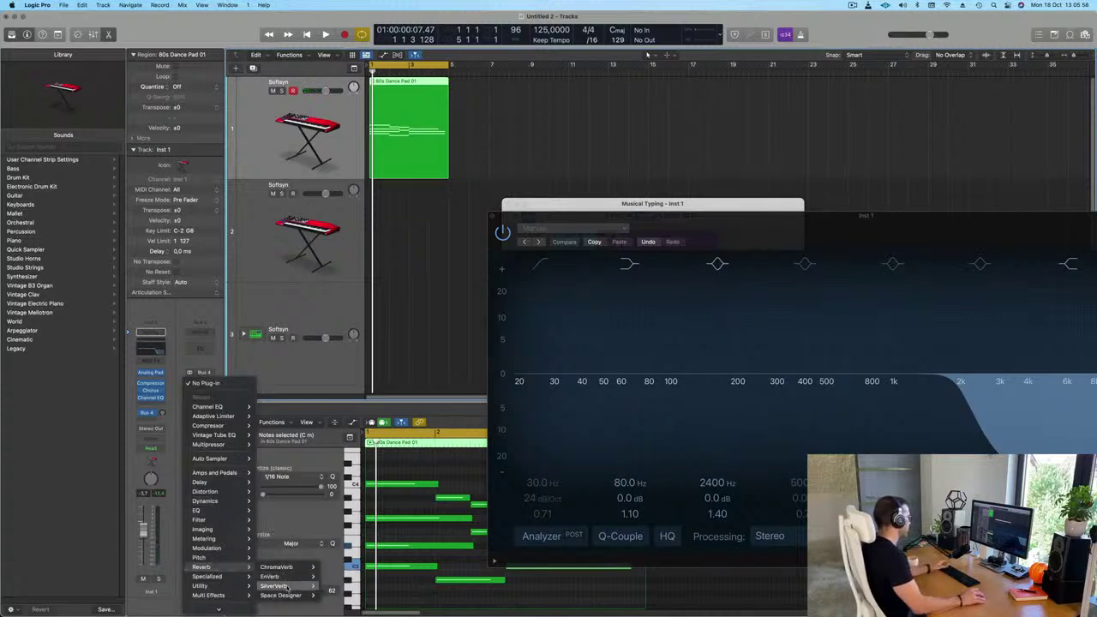
left_click(332, 585)
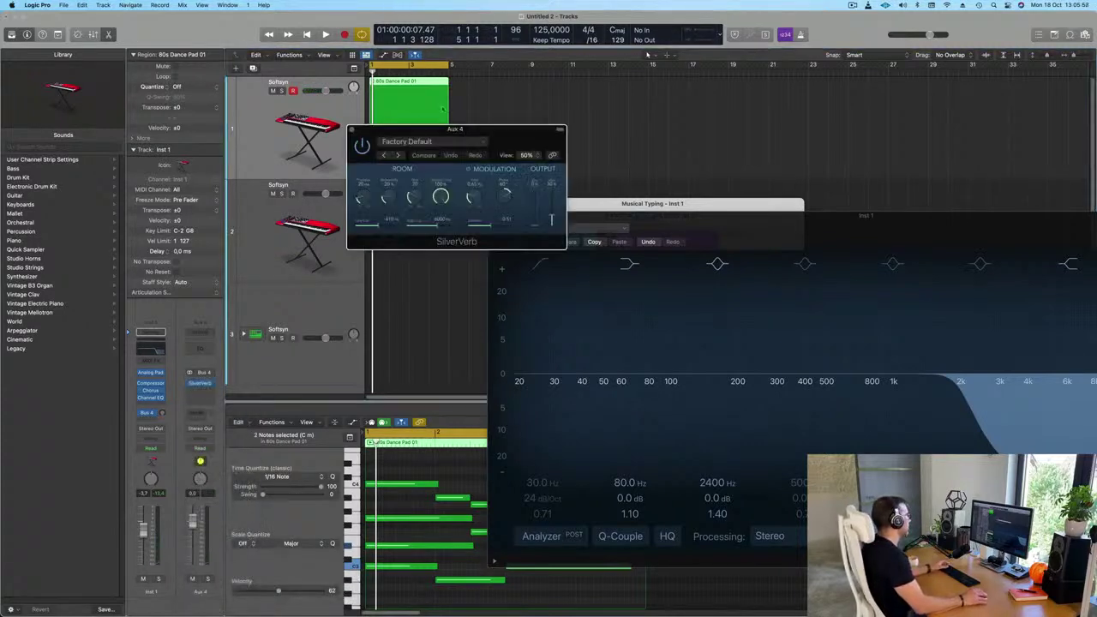
left_click_drag(501, 133, 434, 129)
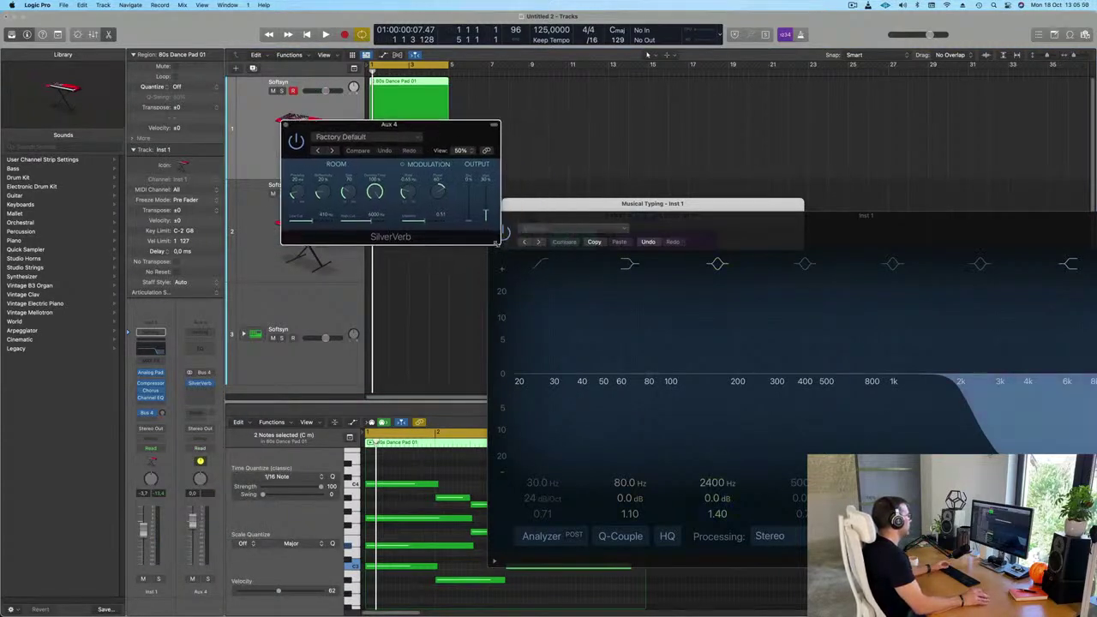
left_click_drag(497, 243, 621, 295)
left_click_drag(481, 126, 468, 120)
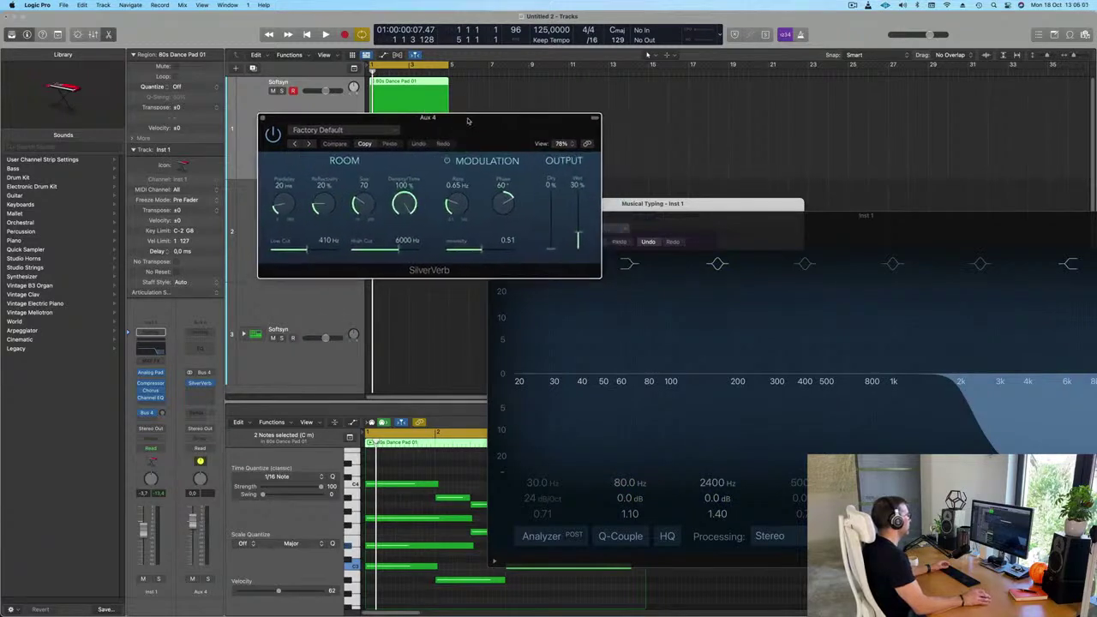
Load the grandiose preset in SilverVerb
left_click(343, 131)
left_click(337, 308)
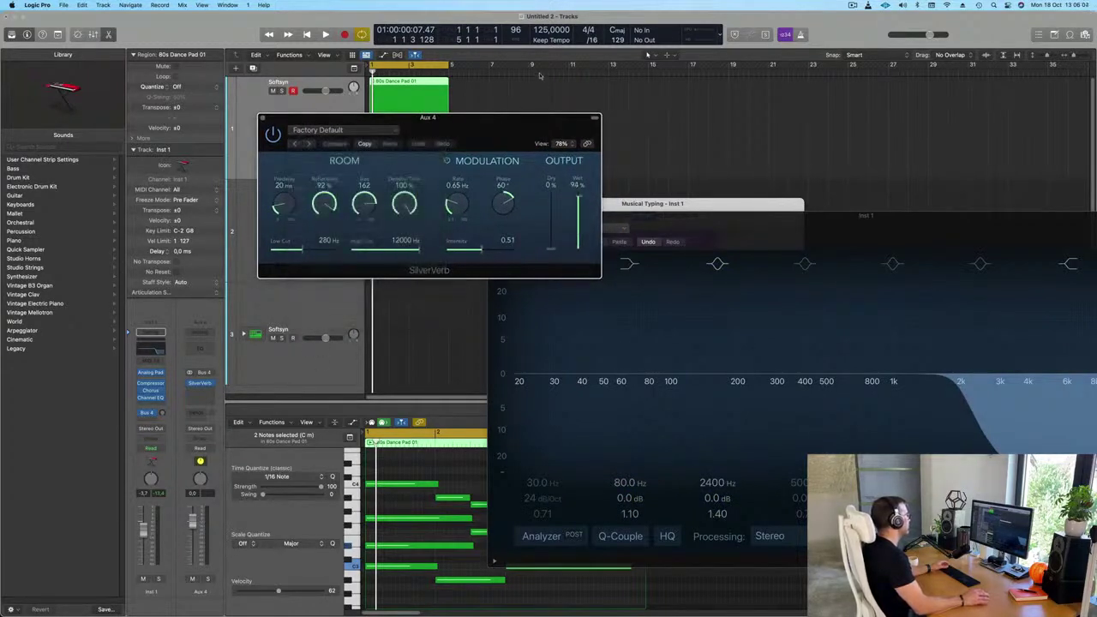
mouse_move(493, 132)
left_mouse_down()
mouse_move(466, 121)
mouse_move(491, 122)
left_mouse_up()
Raise the pad track's Bus 4 send level during playback and set SilverVerb's wet output to 100%
key("space")
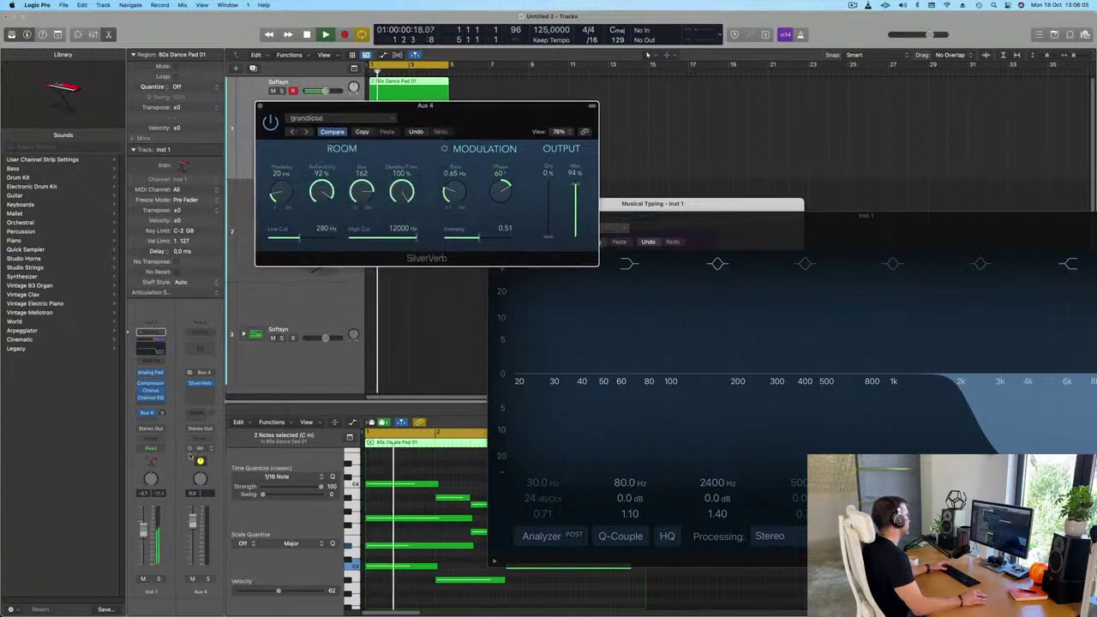
left_click_drag(168, 381, 169, 375)
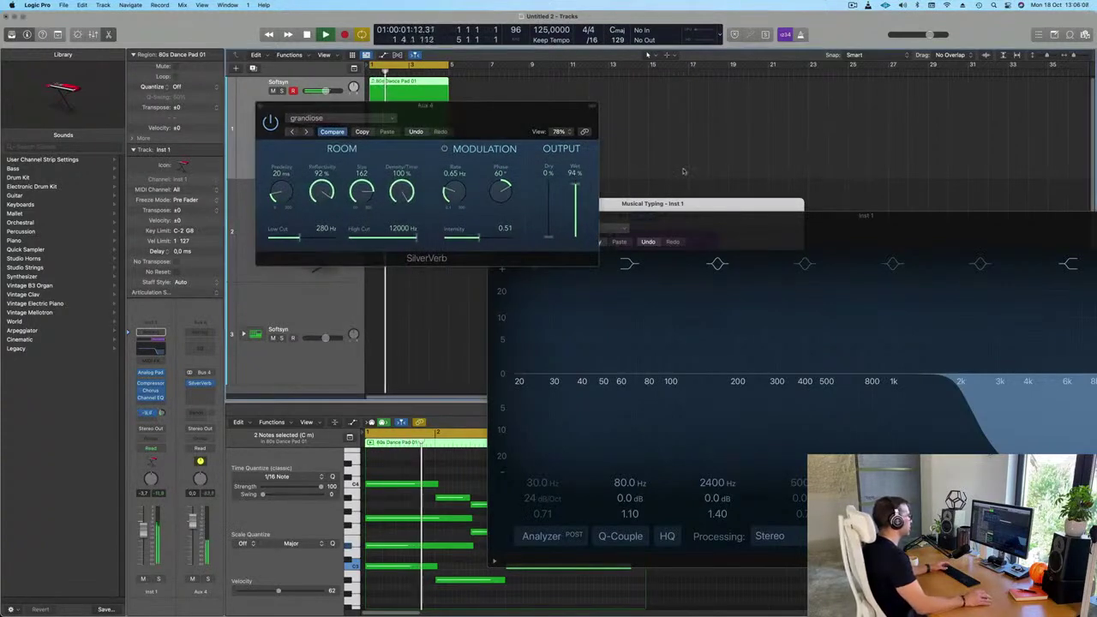
left_click_drag(575, 183, 576, 174)
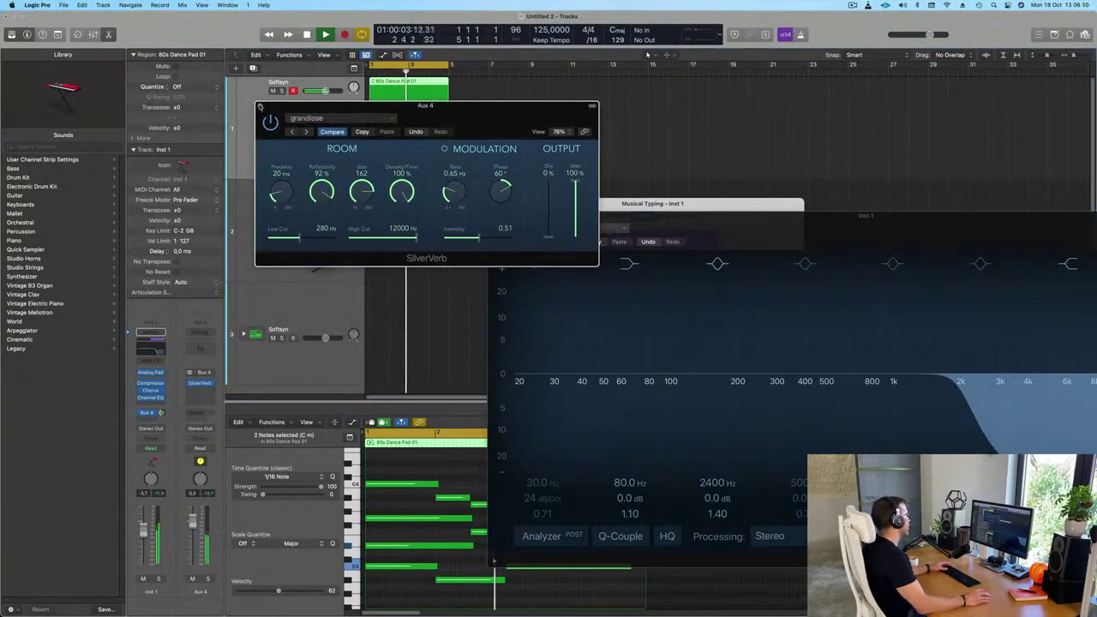
left_click(260, 105)
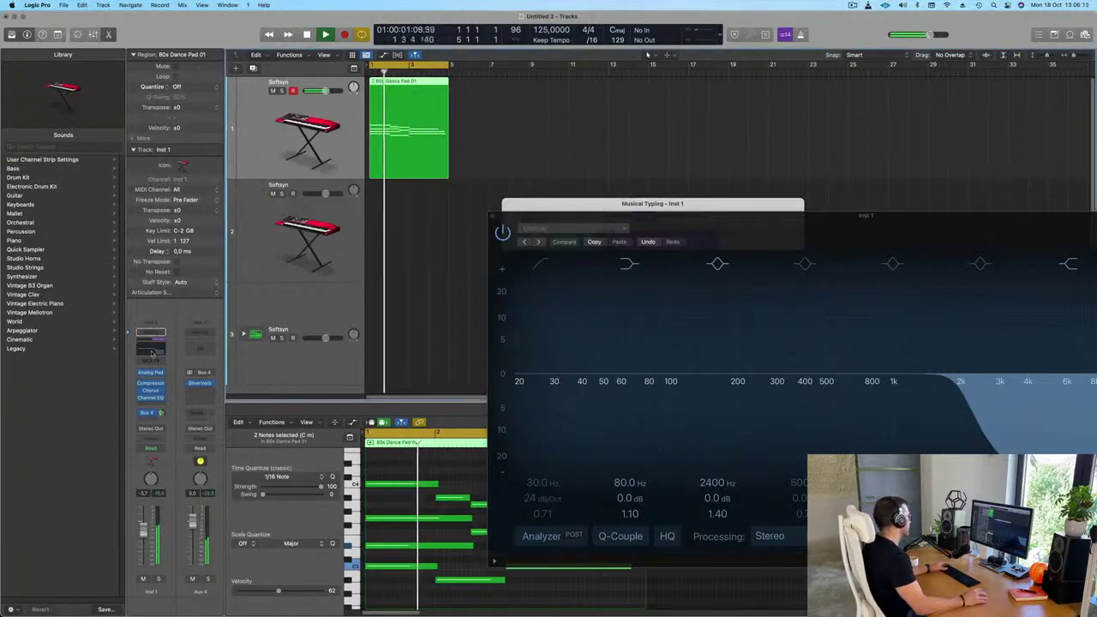
Set the pad's Channel EQ high-cut frequency to 5850 Hz while the track plays
left_click(493, 216)
left_click(147, 349)
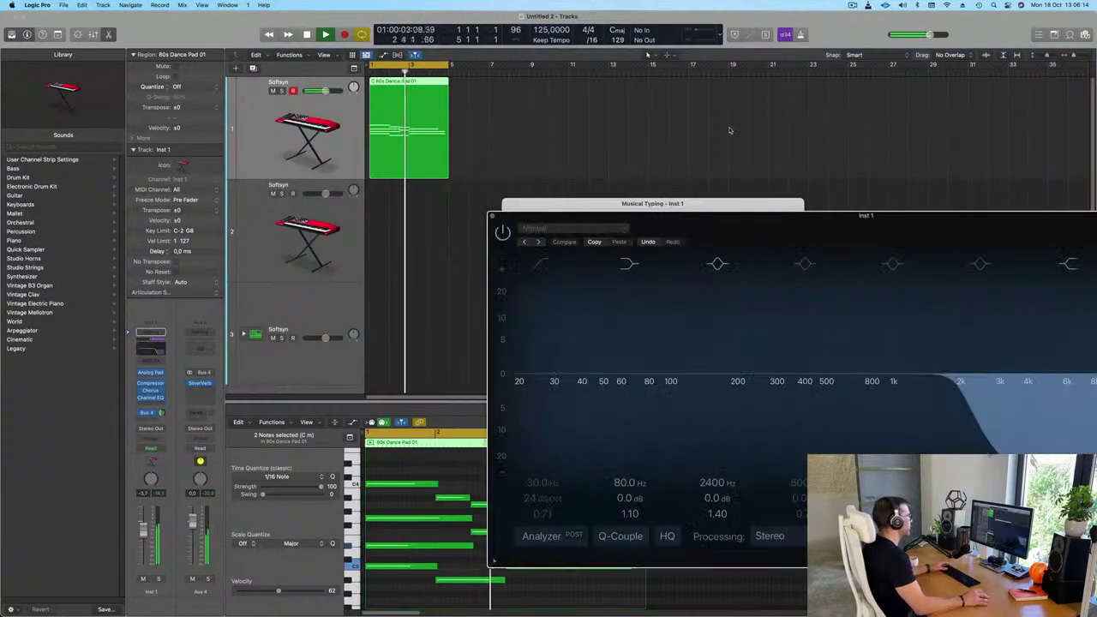
left_click_drag(816, 216, 500, 155)
left_click_drag(651, 344, 753, 329)
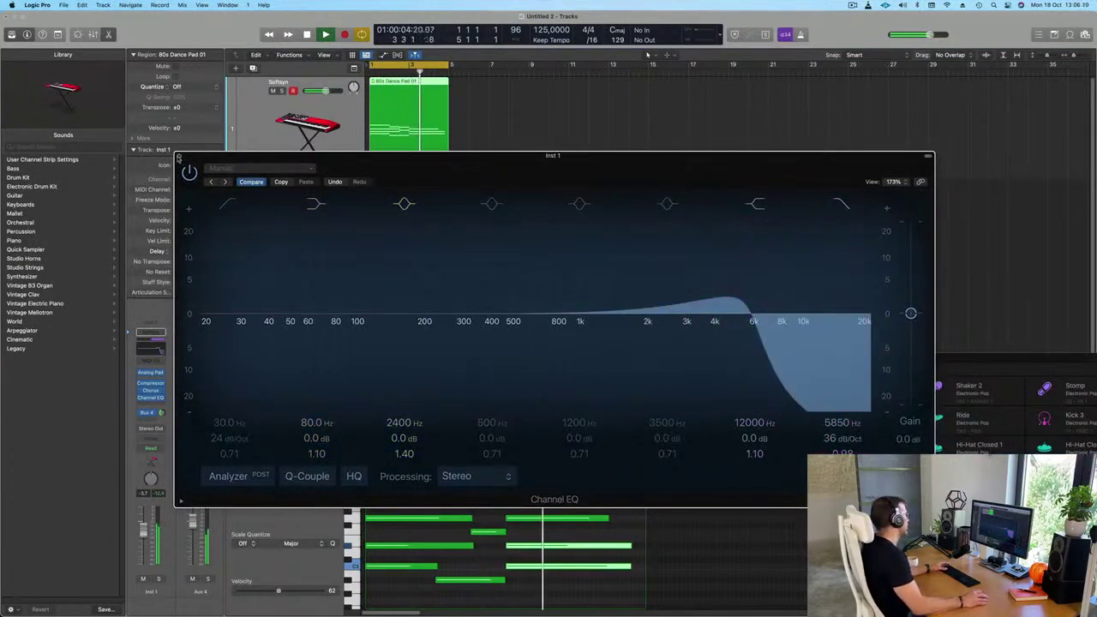
left_click(179, 157)
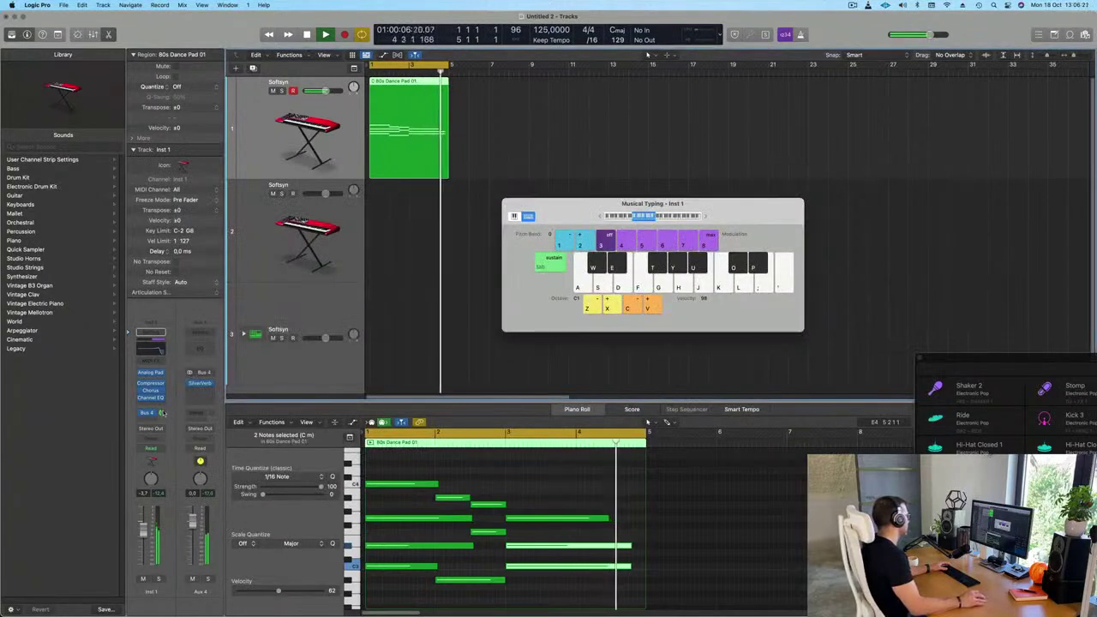
Move the Musical Typing window aside and copy the 80s Dance Pad 01 region to the second Softsyn track
left_click_drag(586, 218, 821, 175)
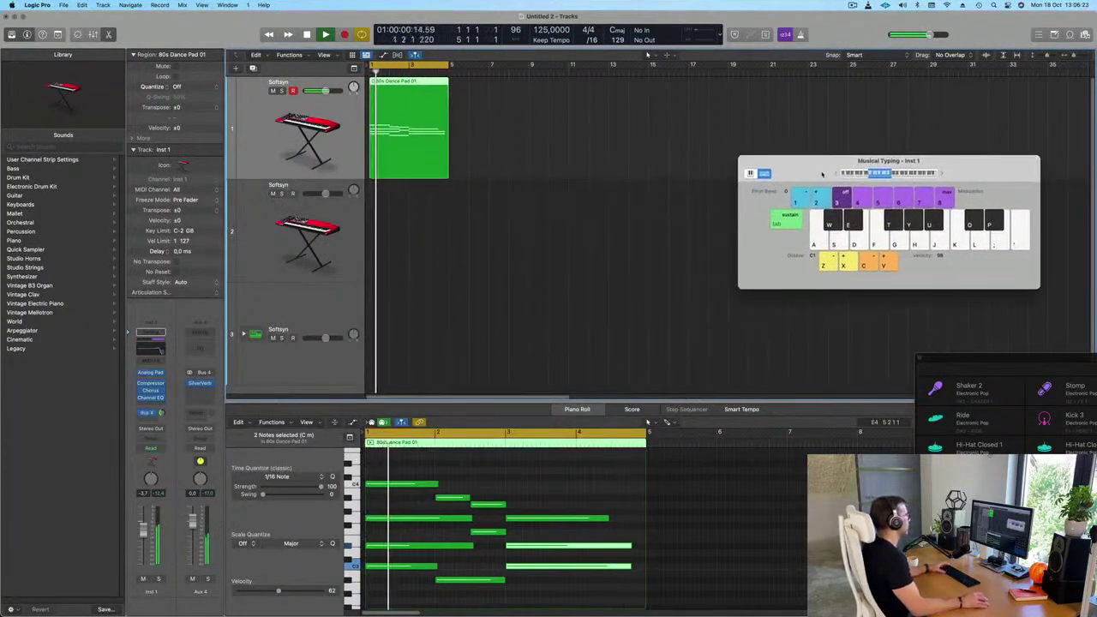
left_click(513, 153)
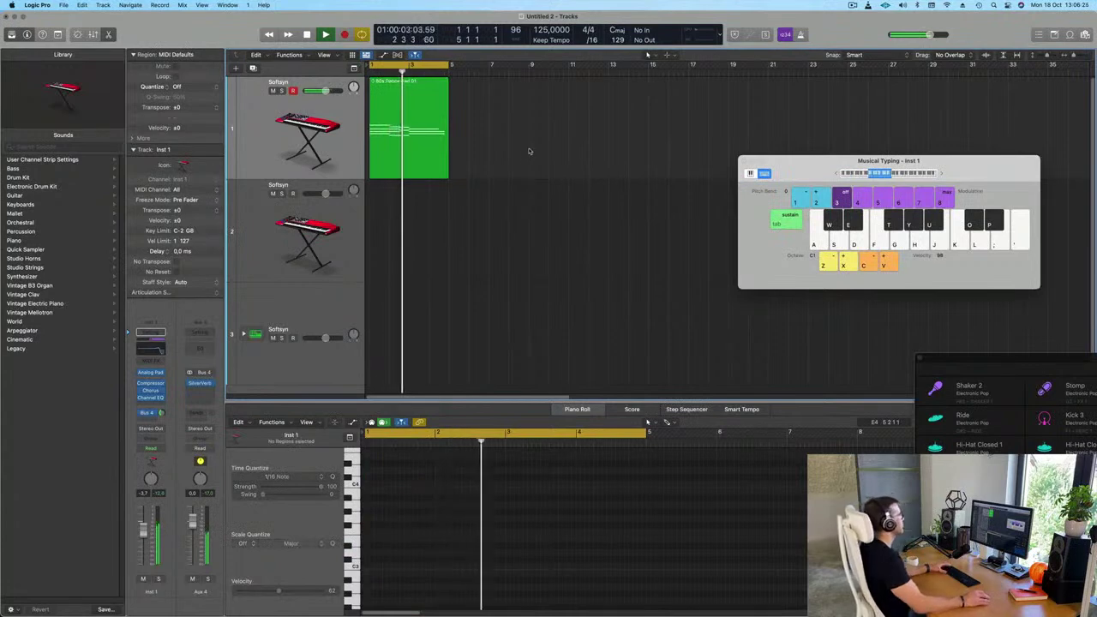
left_click(408, 92)
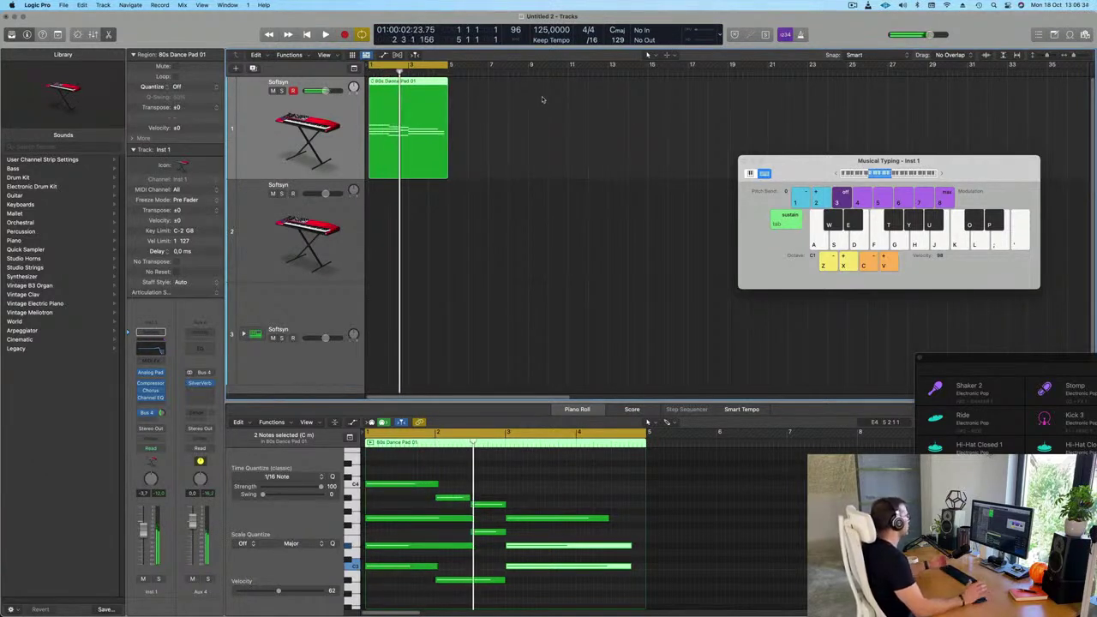
left_click(494, 91)
left_click(391, 86)
left_click_drag(393, 123, 393, 218)
Keep only the lowest notes in the copied region, trimming the first to one bar and lengthening the last toward bar 5
left_click_drag(417, 468, 532, 554)
scroll(514, 532, "down", 5)
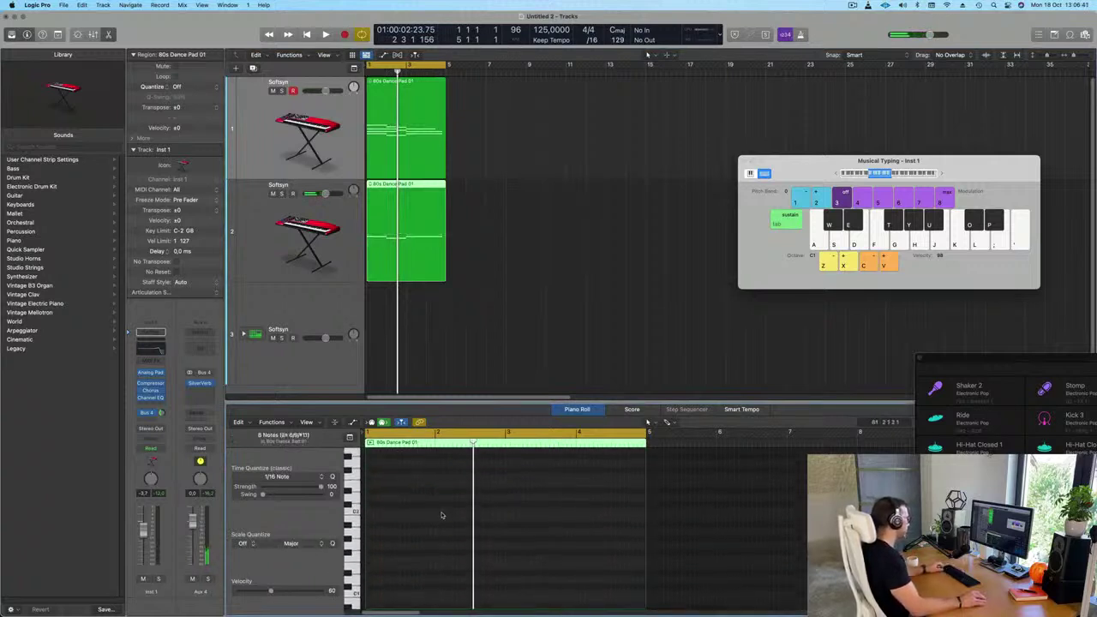
left_click_drag(434, 485, 434, 487)
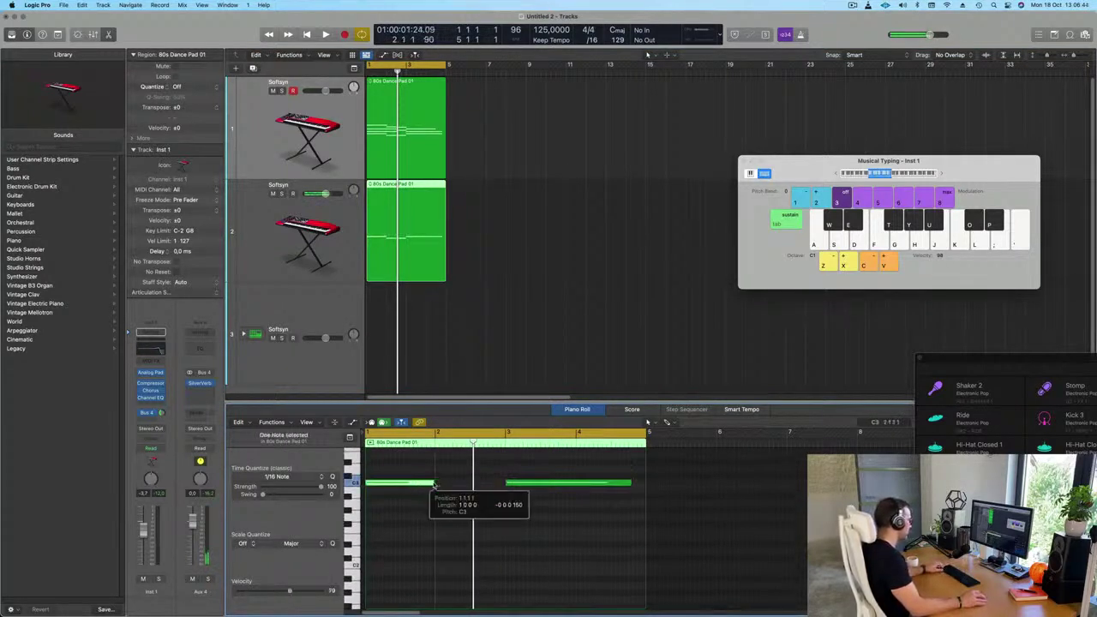
left_click(610, 492)
left_click_drag(632, 482, 639, 486)
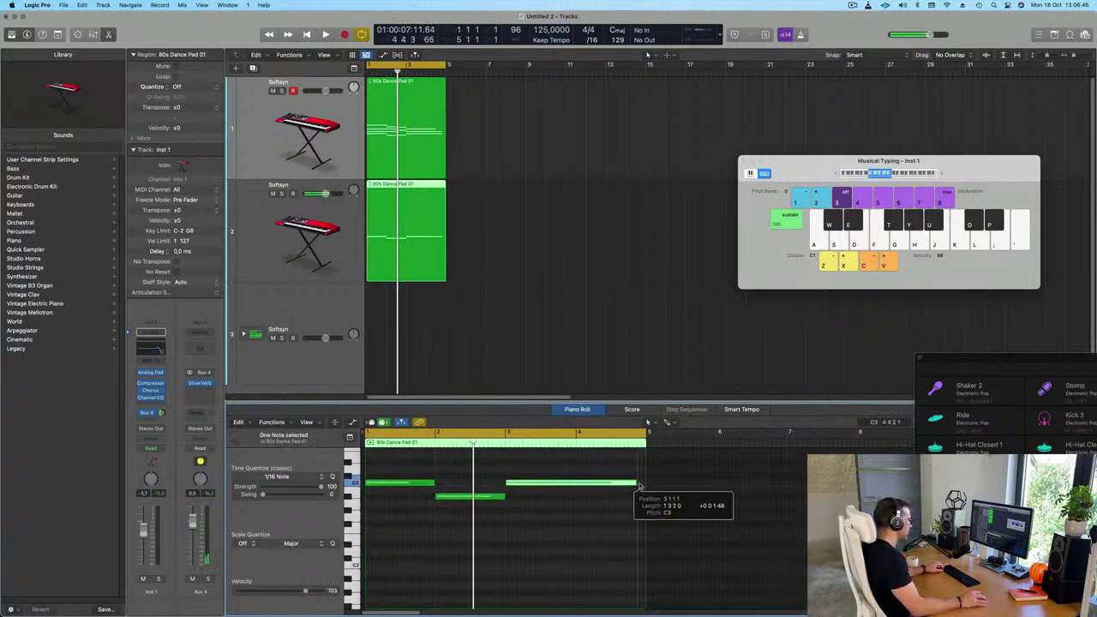
Transpose all notes of the copied region down two octaves to C1 and play back the bass line
scroll(437, 492, "up", 2)
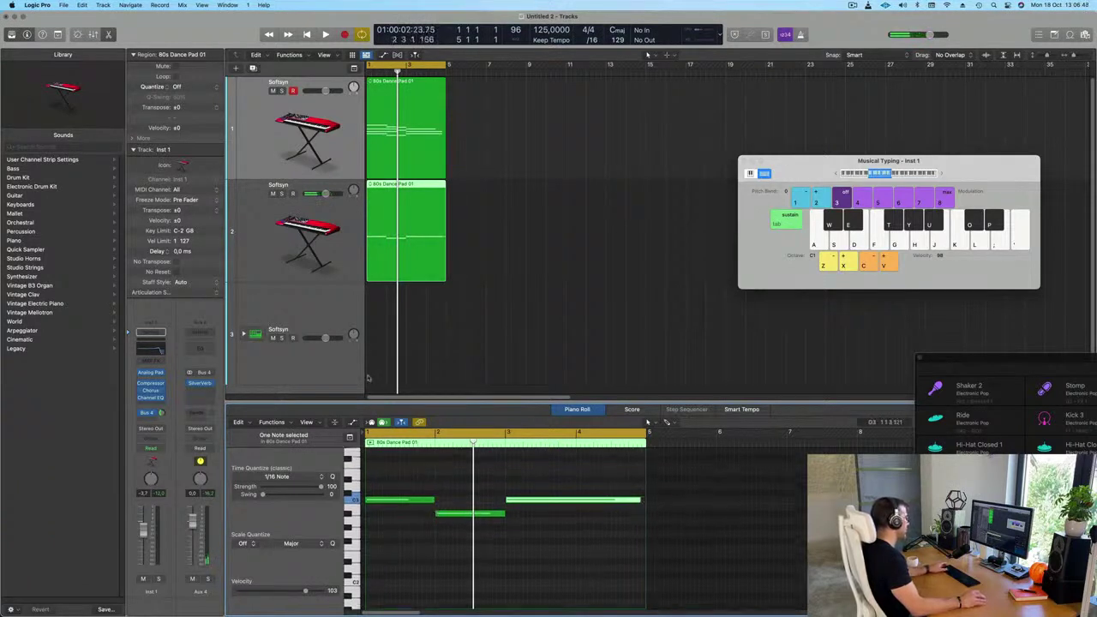
left_click(418, 484)
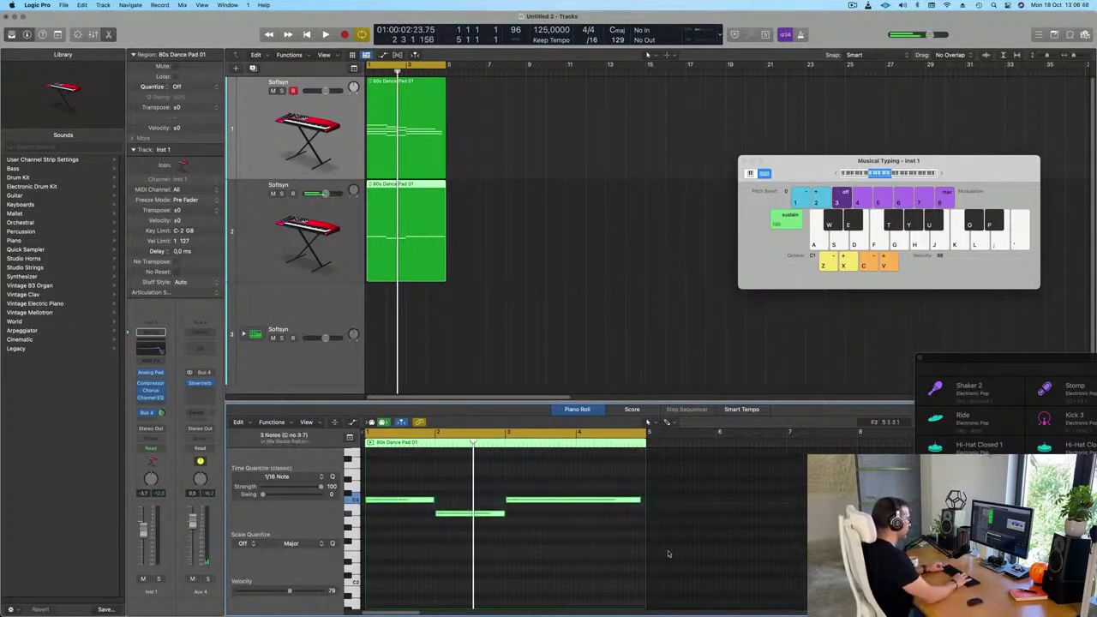
key("alt+shift+Down")
key("alt+shift+Down")
key("space")
scroll(532, 479, "down", 6)
scroll(501, 526, "up", 2)
scroll(501, 526, "down", 3)
key("space")
key("space")
Shorten the bass notes in bars 1 and 2 to a length of 0 0 2 0 and play the region
left_click_drag(439, 520, 454, 573)
key("z")
left_click_drag(482, 534, 379, 542)
key("space")
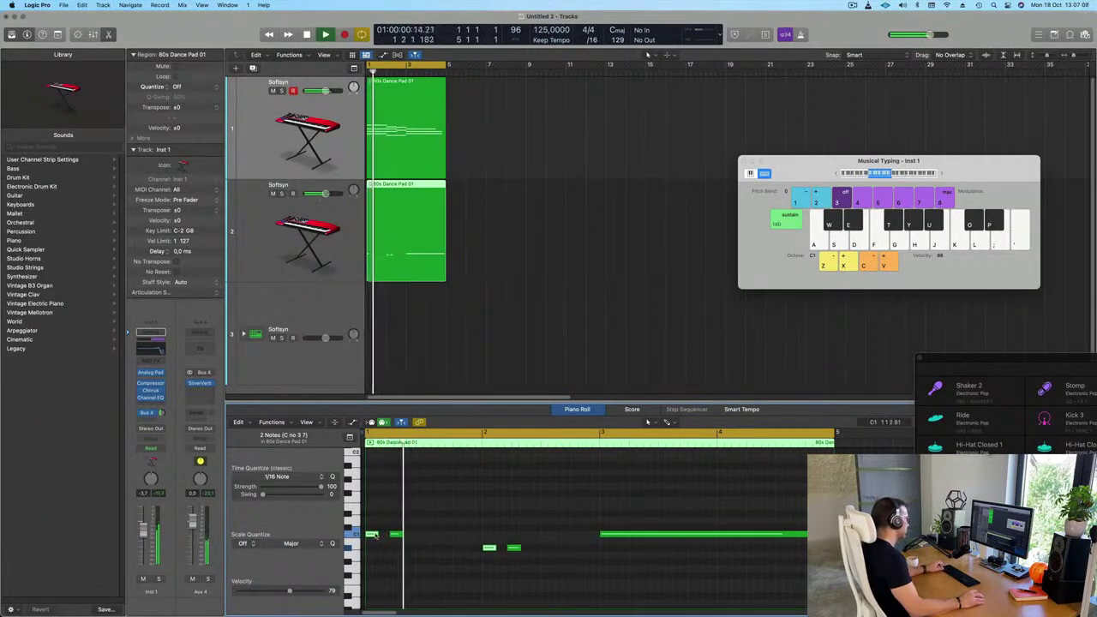
Copy the short bass notes along bars 1 and 2 to build a rhythm of five notes per bar
left_click_drag(381, 537, 427, 544)
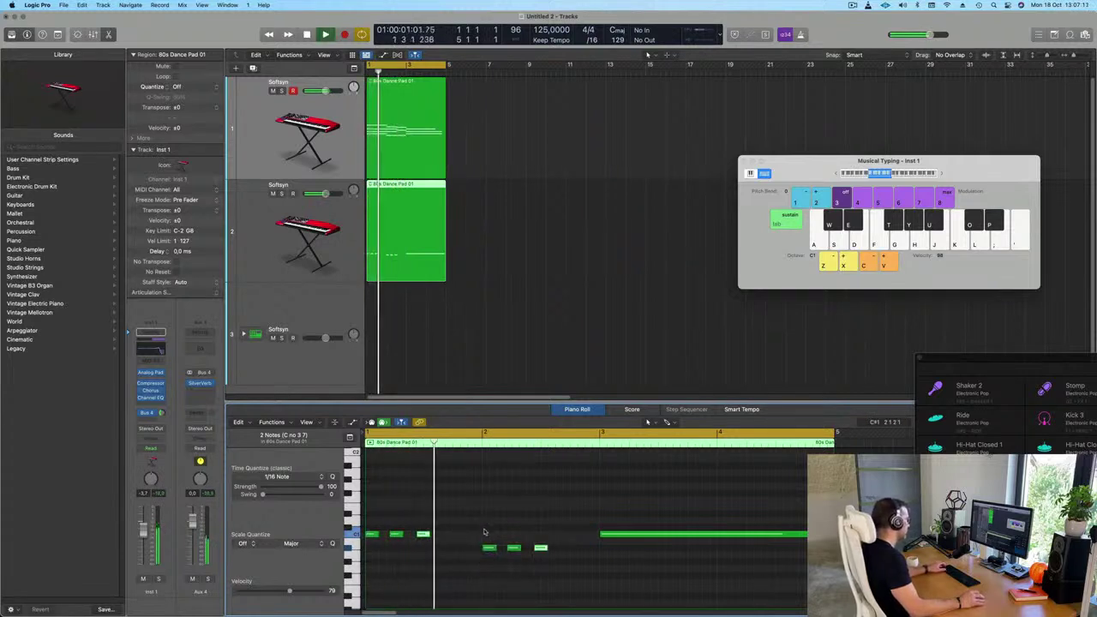
left_click_drag(423, 536, 426, 538)
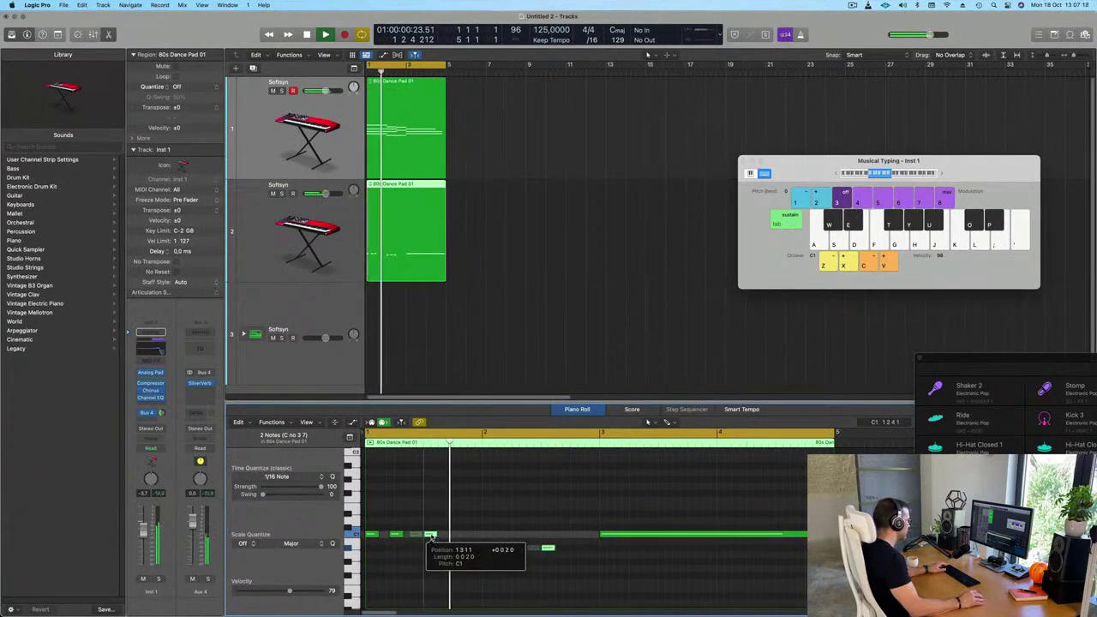
left_click_drag(434, 537, 476, 537)
key("space")
key("super+Left")
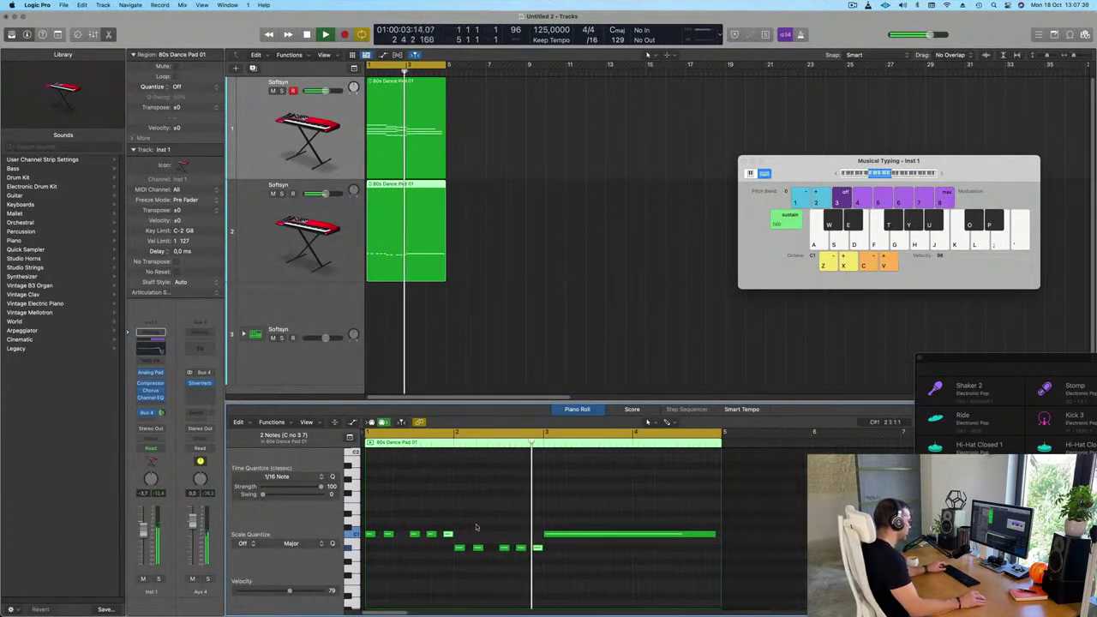
Replace the long note in bars 3 and 4 with copies of the five-note rhythm on C1 and play the region
key("space")
key("space")
key("super+Left")
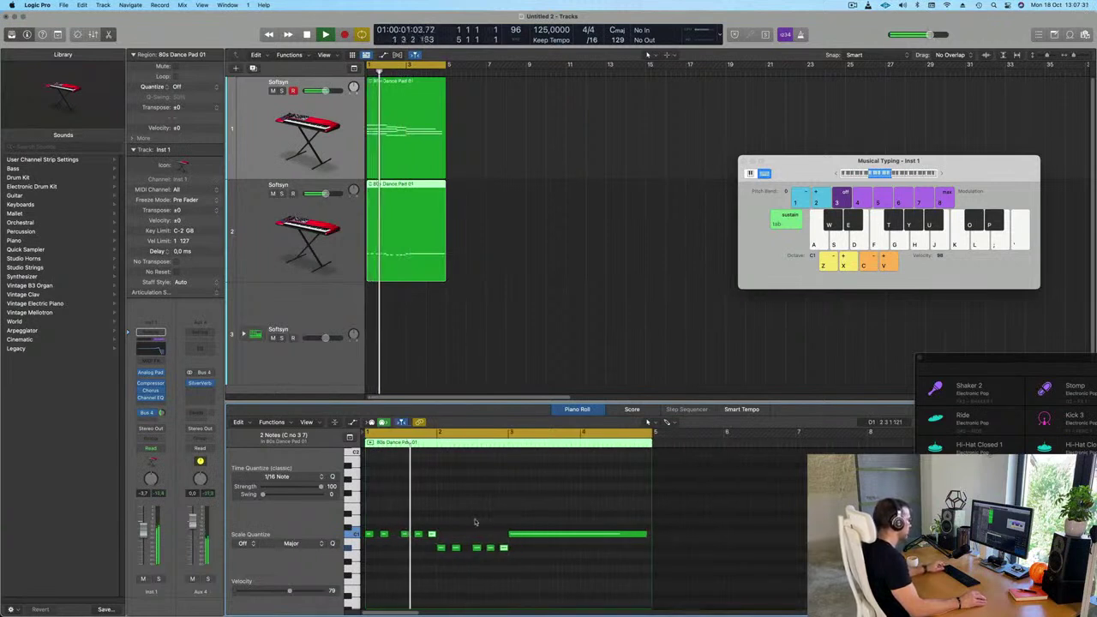
key("super+Left")
key("super+Left")
left_click(520, 535)
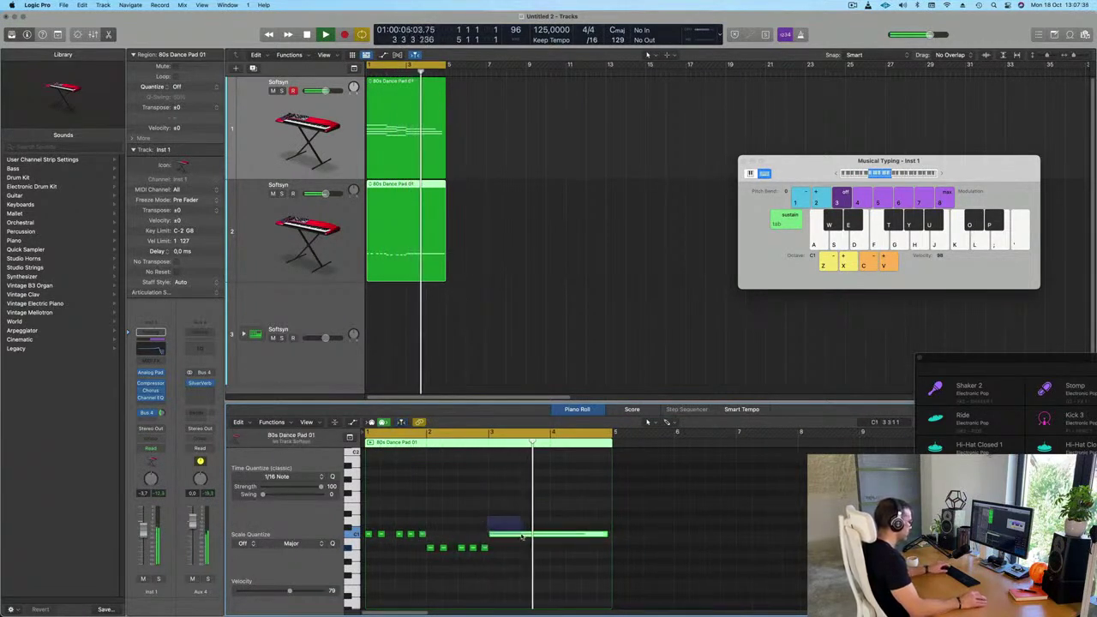
key("Delete")
left_click_drag(517, 542, 553, 538)
key("space")
key("space")
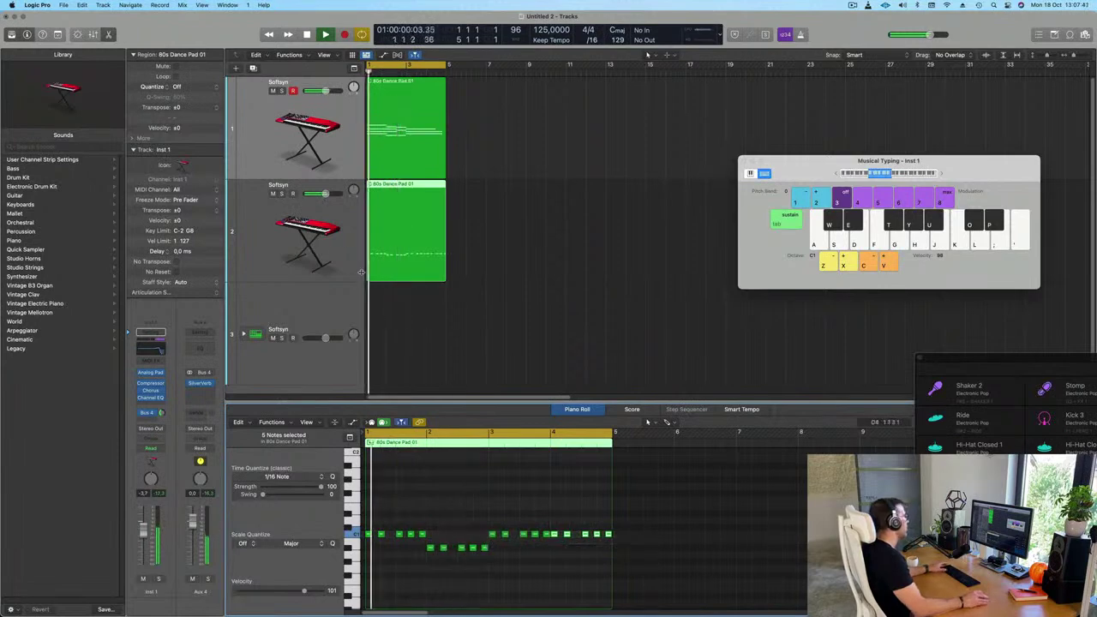
Replace the bass track's instrument with Alchemy and load the Bass preset 1963 Semi-Acoustic Thumb
left_click(332, 248)
key("space")
key("space")
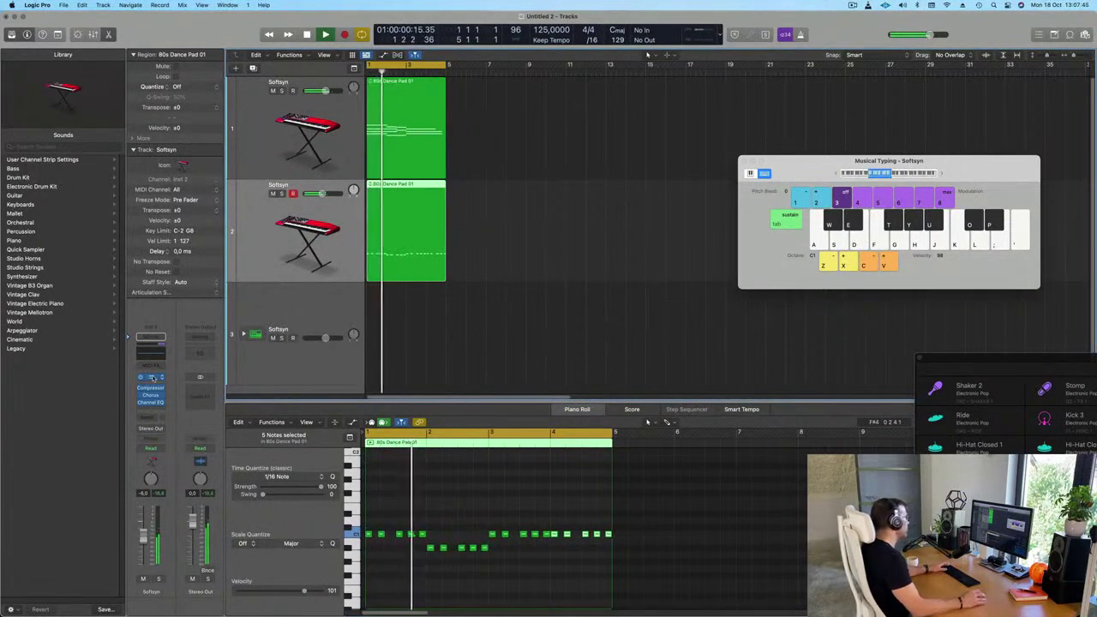
left_click(152, 377)
left_click(362, 223)
left_click_drag(619, 137, 544, 126)
left_click(675, 196)
left_click_drag(512, 131, 666, 137)
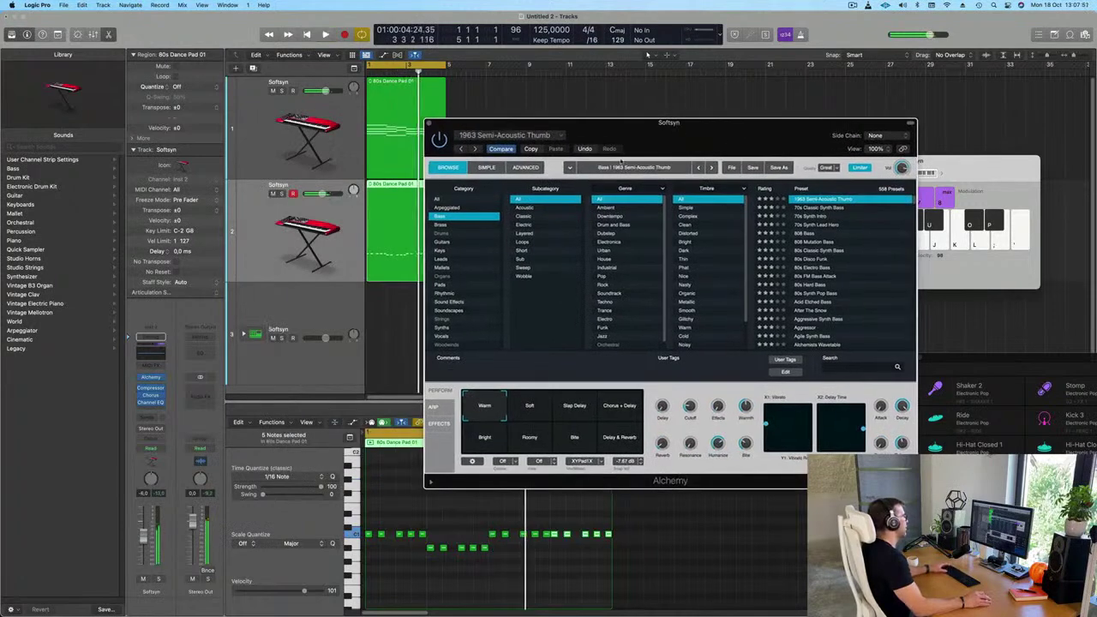
Audition the Alchemy bass presets 808 Mutation Bass and Aggressor during playback
left_click(814, 242)
scroll(806, 291, "down", 1)
scroll(806, 291, "down", 3)
left_click(807, 286)
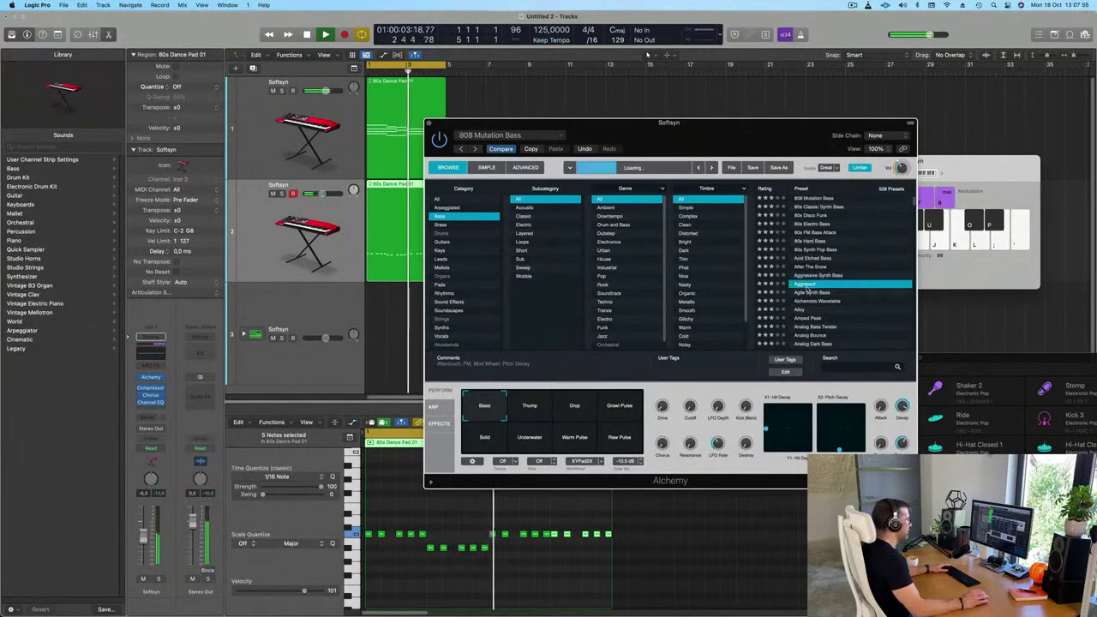
Transpose all notes of the bass region up one octave
left_click(491, 580)
key("super+a")
key("alt+shift+Up")
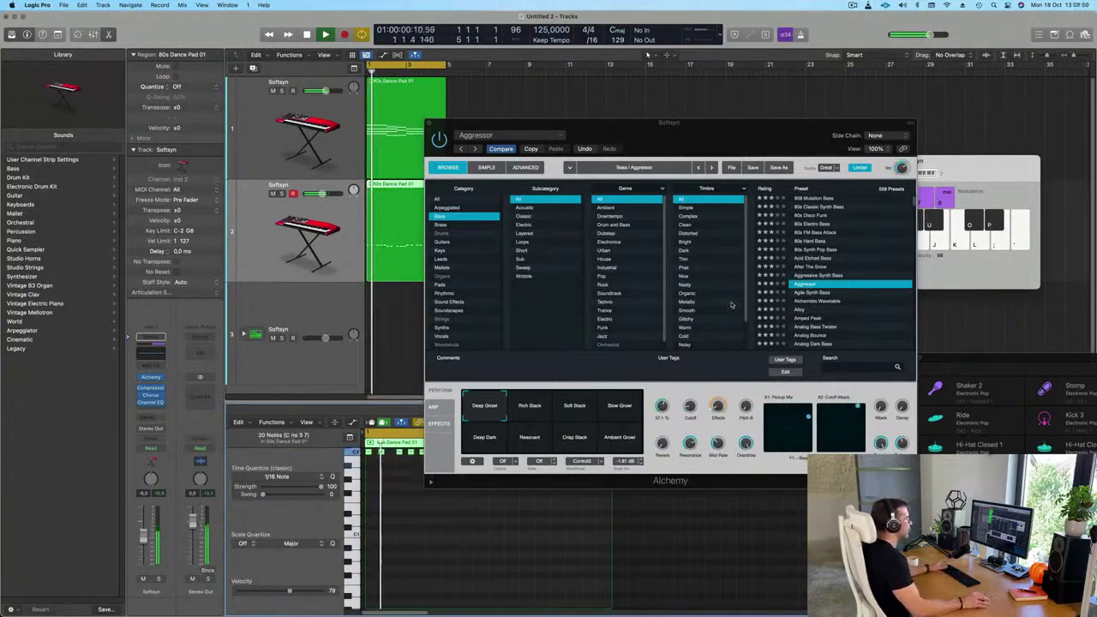
Audition the Analog Bass Twister preset and its Bass Sweep, Wide Lead and Ring FX variations
scroll(815, 287, "down", 3)
left_click(814, 294)
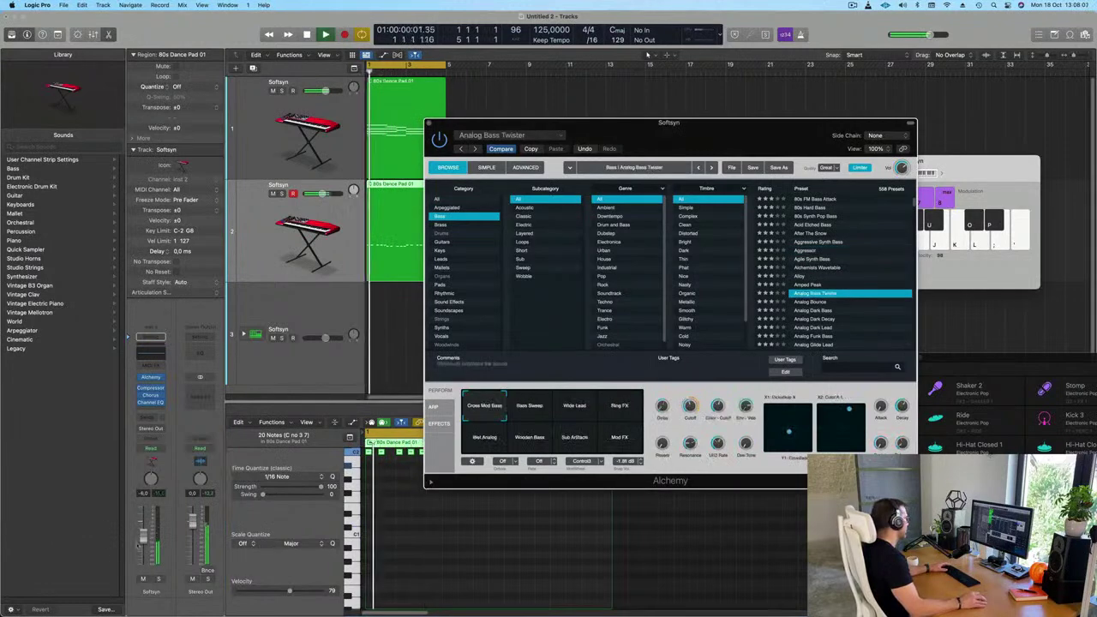
mouse_move(684, 131)
left_mouse_down()
mouse_move(547, 165)
mouse_move(698, 142)
left_mouse_up()
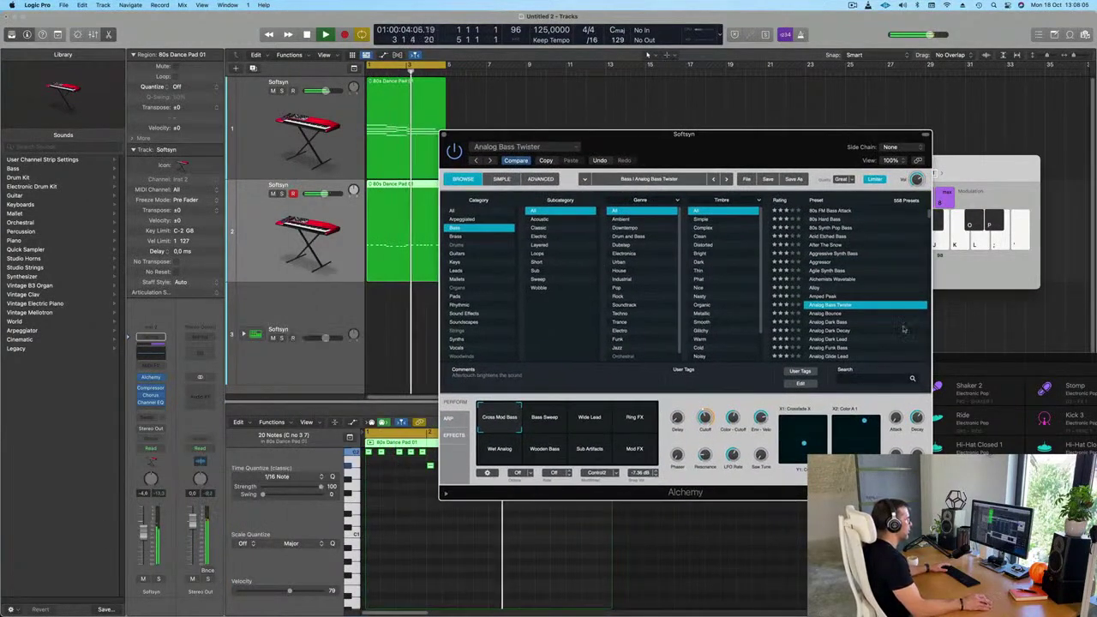
left_click(548, 425)
left_click(591, 425)
left_click(637, 422)
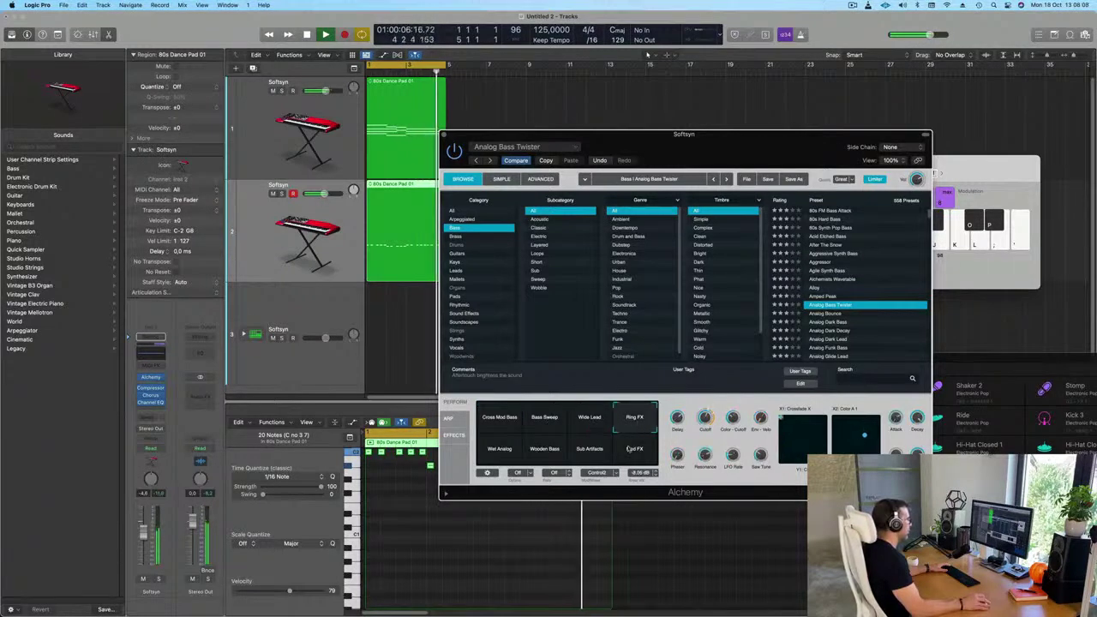
Load the Analog Bounce preset on the bass track and play the bass together with the pad
left_click(836, 314)
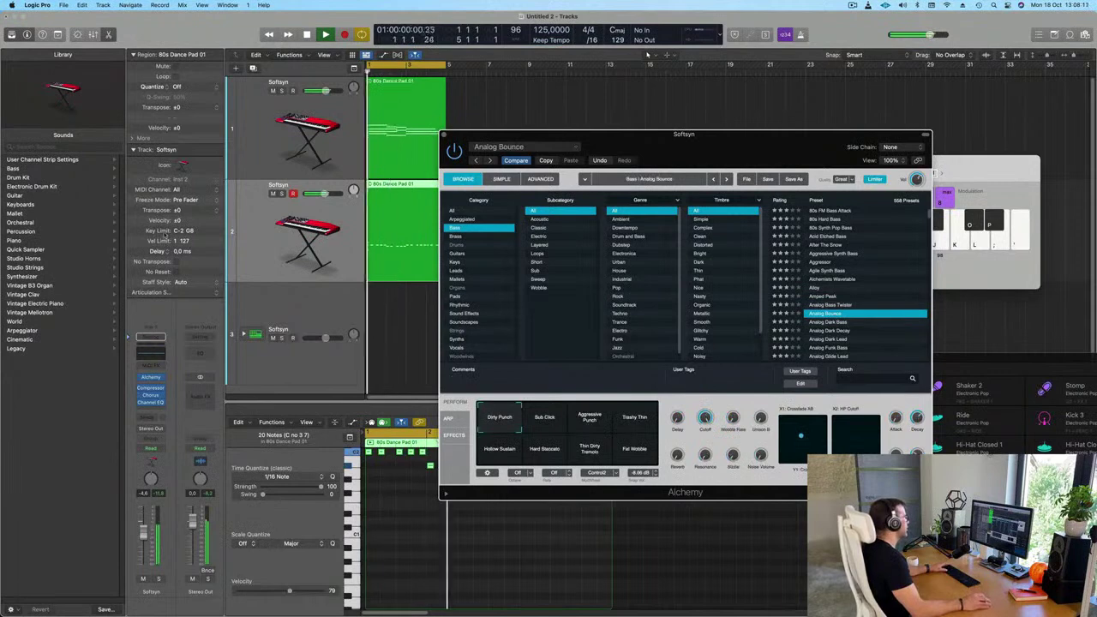
left_click(274, 237)
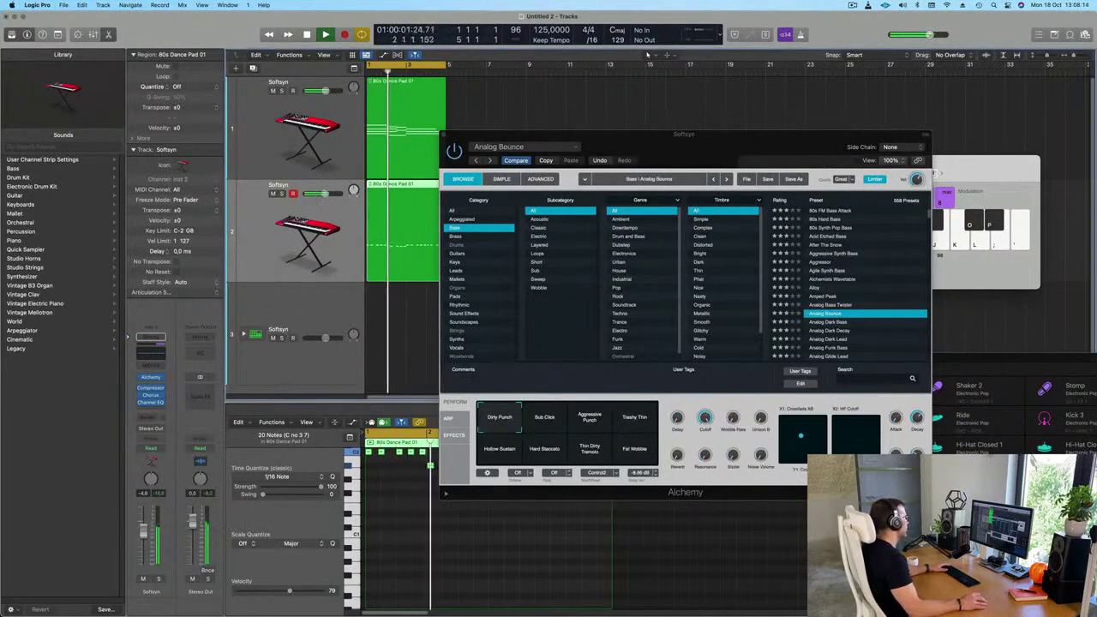
key("space")
left_click_drag(689, 141, 750, 136)
key("space")
key("space")
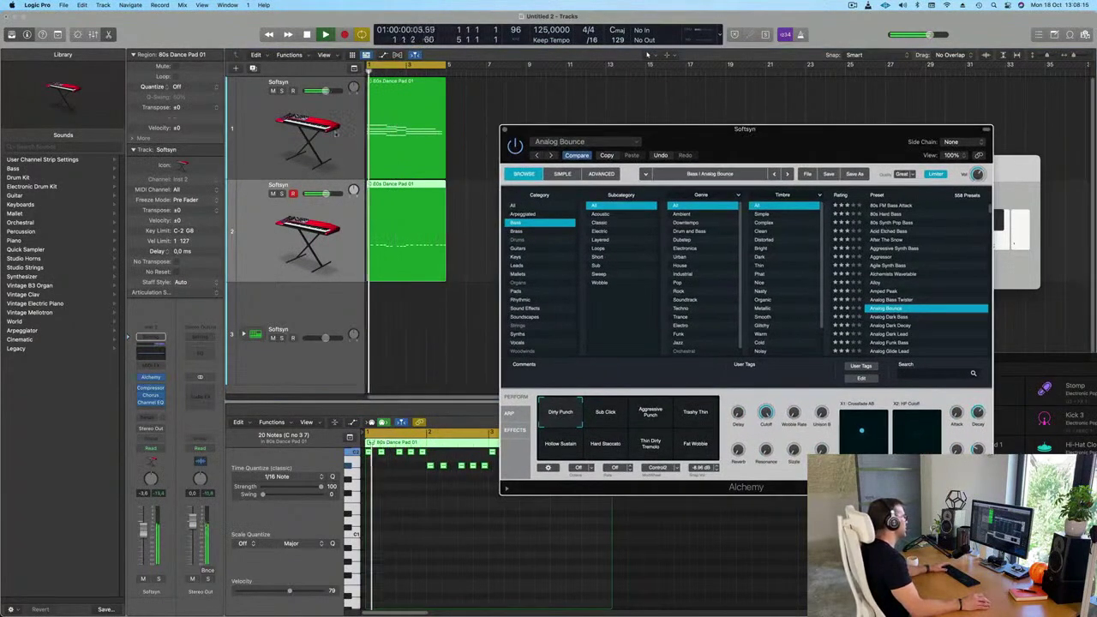
left_click(264, 133)
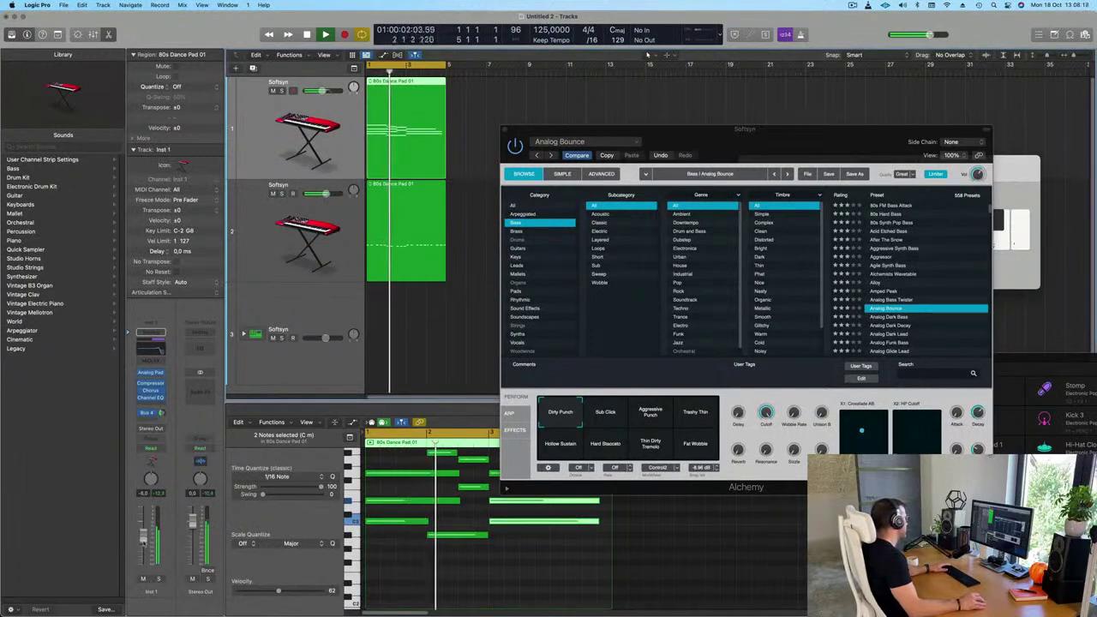
key("space")
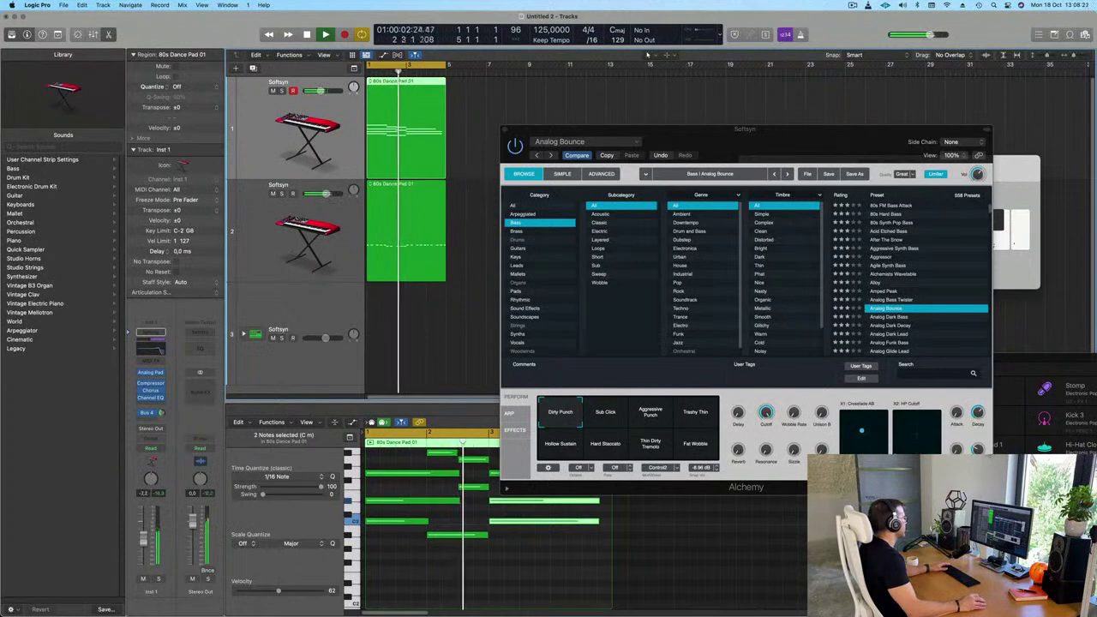
left_click(268, 236)
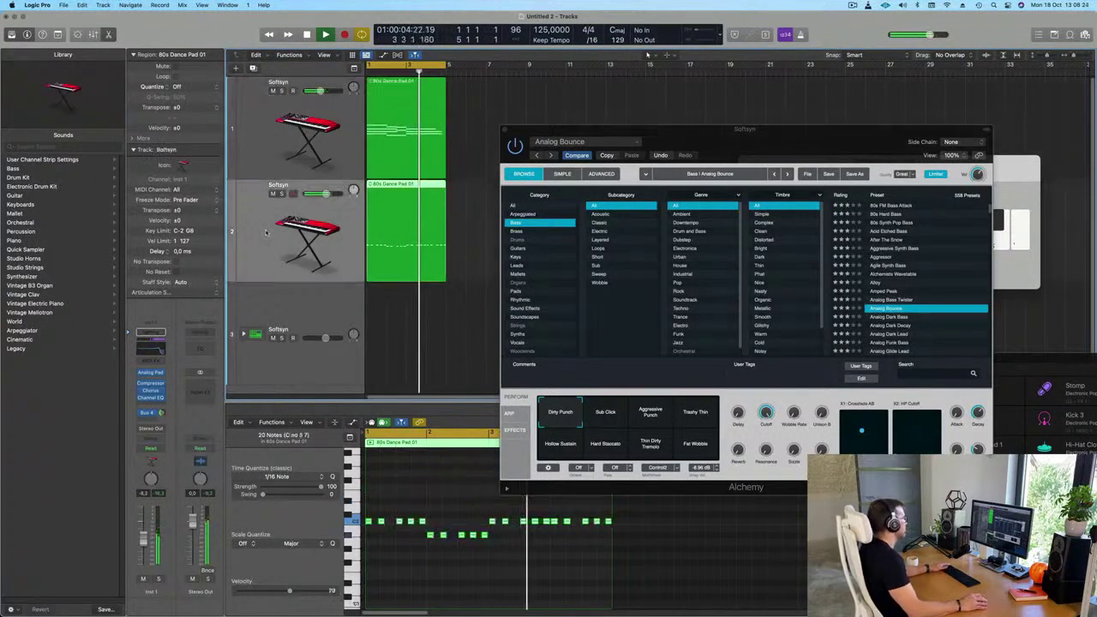
Record a two-bar kick and rim pattern on the Electronic Pop drum kit track and play it back
left_click(326, 304)
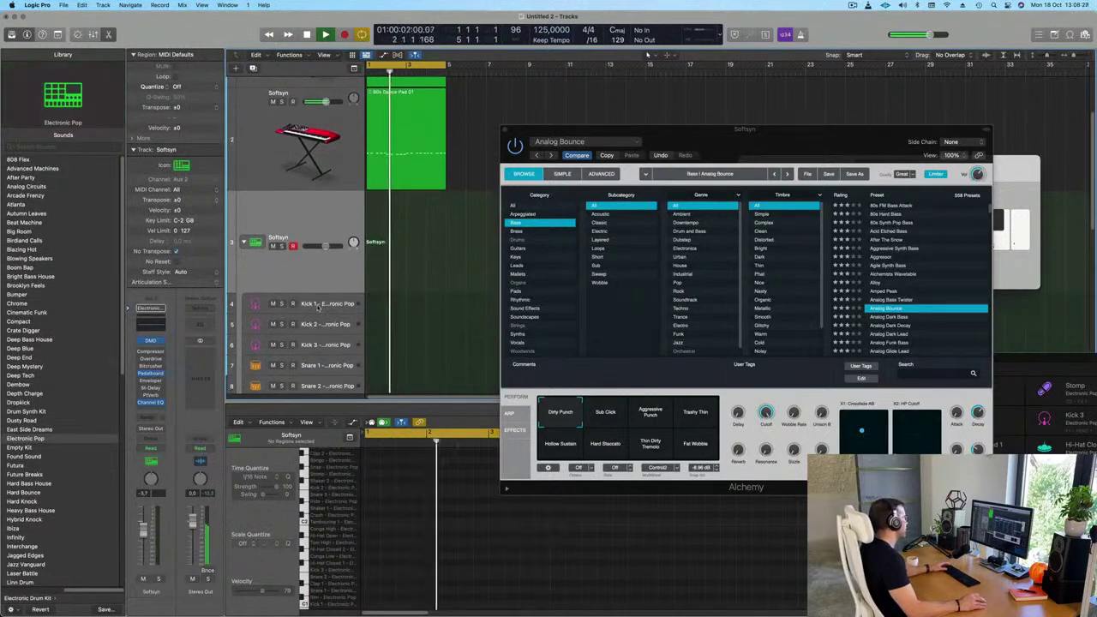
left_click(316, 304)
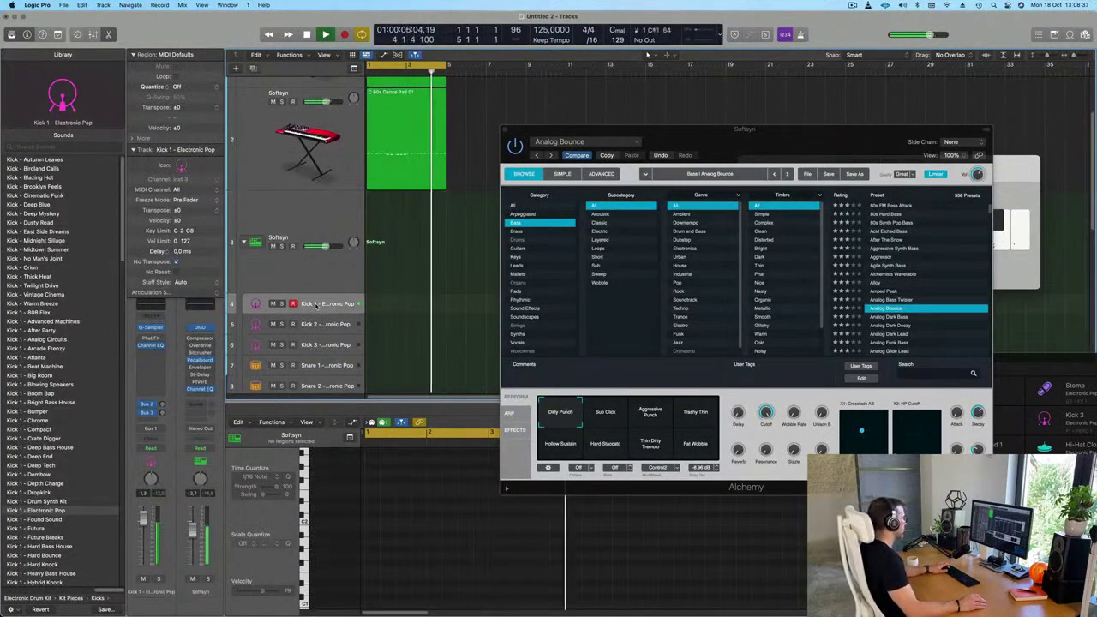
left_click(319, 272)
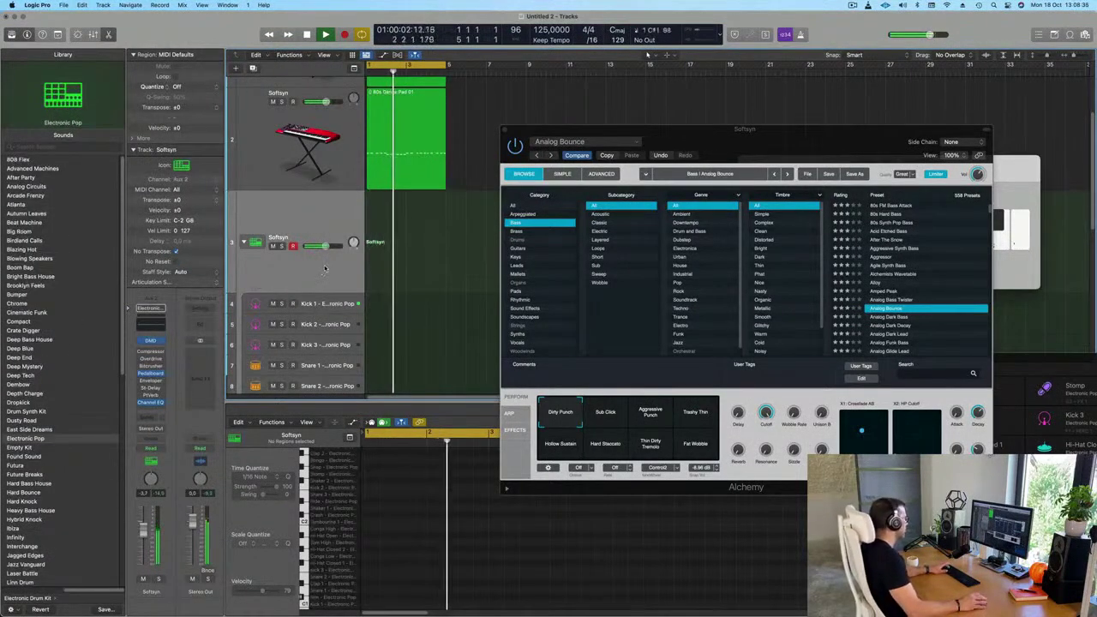
key("r")
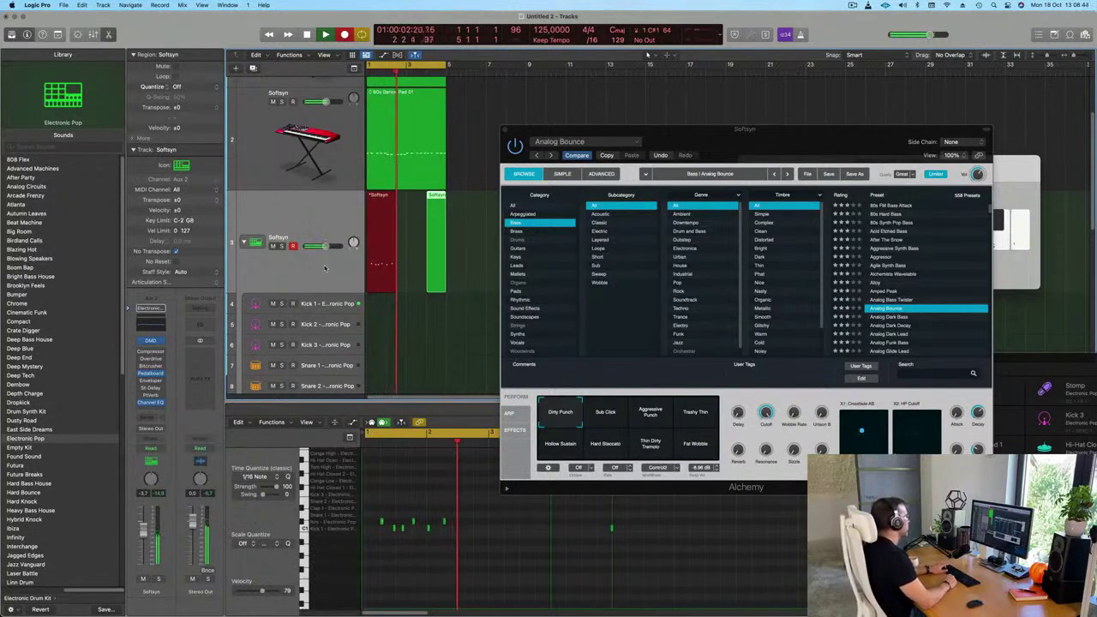
key("space")
key("space")
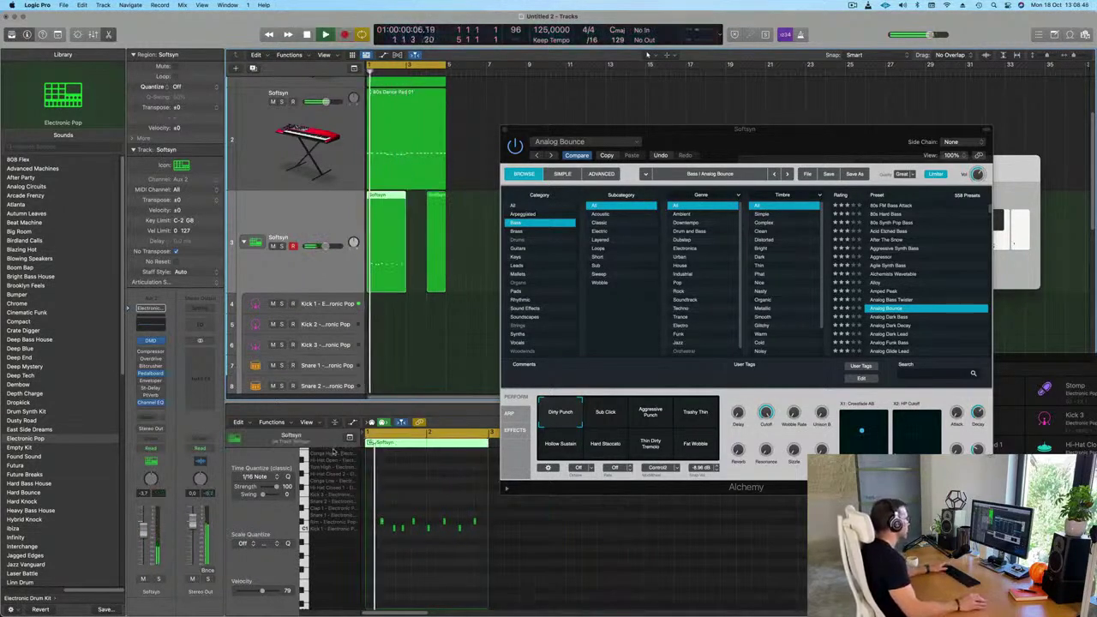
Copy a kick note to the start of bar 1, try an extra kick in the second half of bar 2, and play
scroll(402, 559, "left", 1)
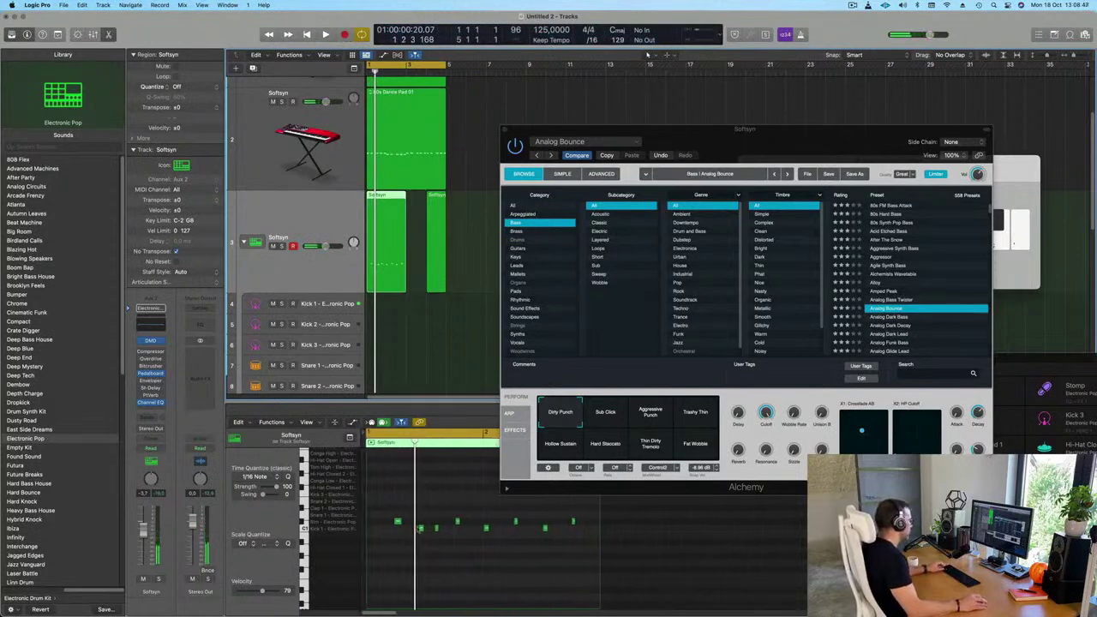
left_click(419, 529)
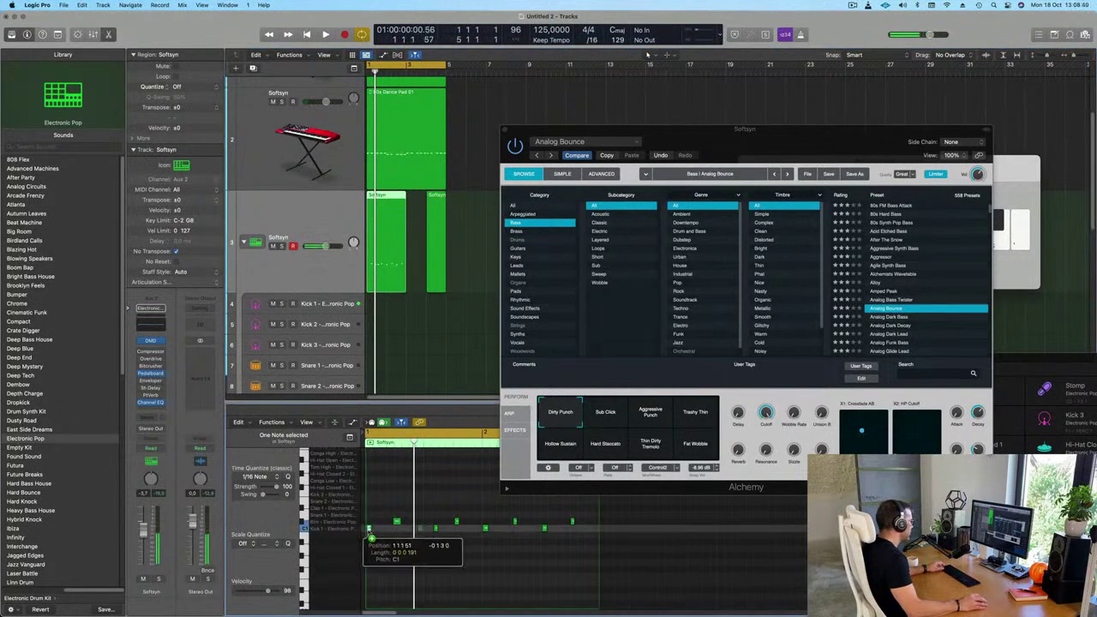
left_click(369, 528)
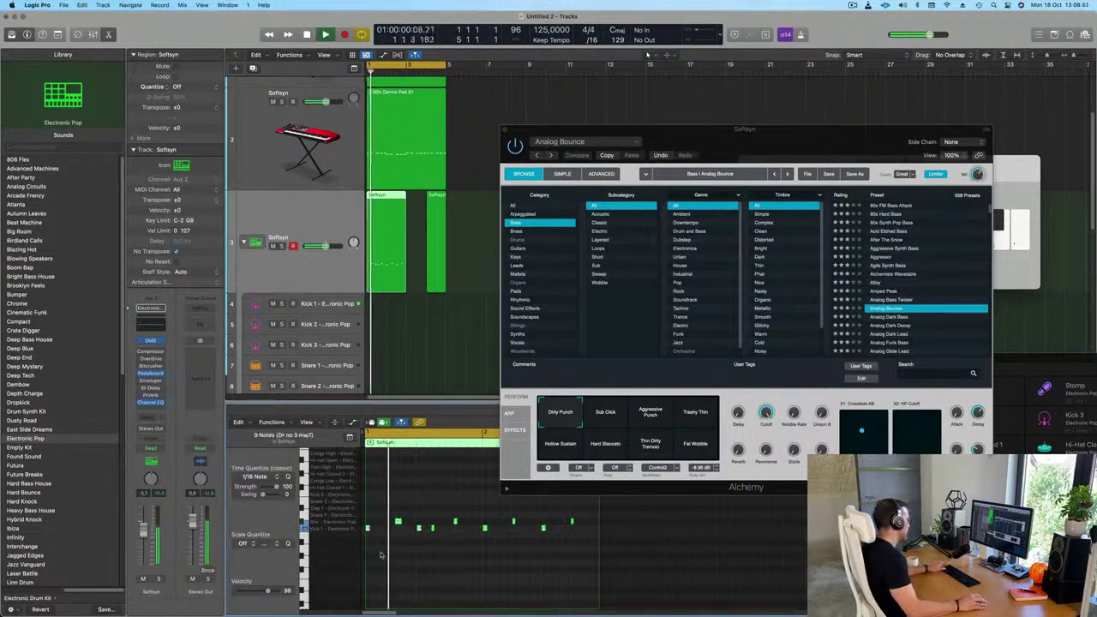
key("space")
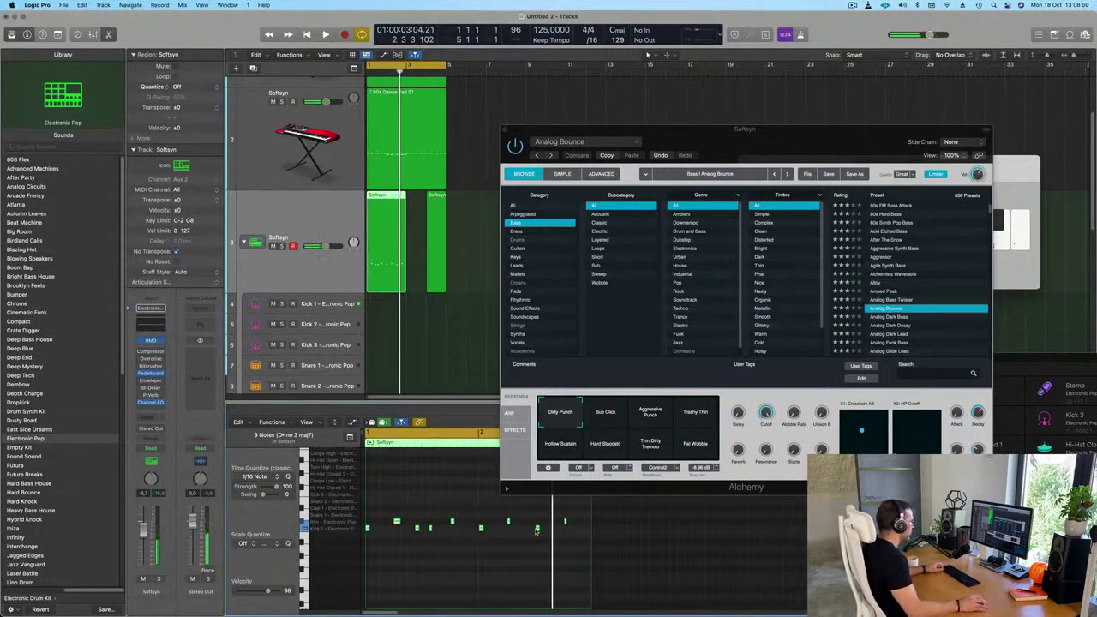
left_click_drag(538, 529, 553, 537)
key("space")
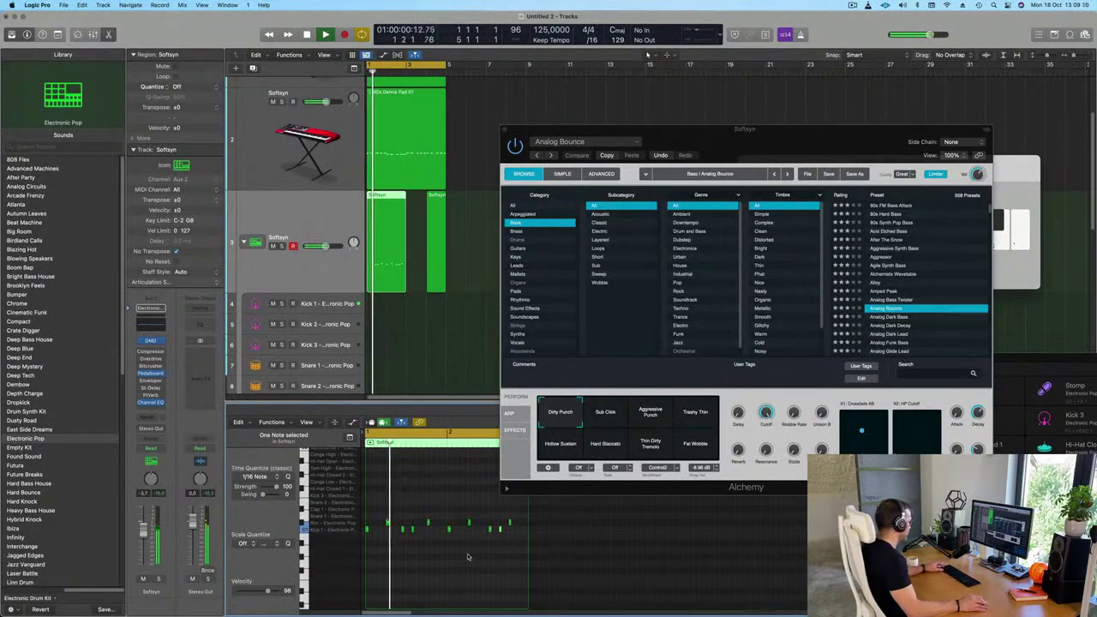
key("space")
Delete the leftover drum region at bar 4 of the drum kit track
left_click_drag(708, 131, 802, 140)
left_click_drag(489, 241, 394, 300)
key("Delete")
Copy the two-bar drum region onto the Kick 1 track and keep only its kick notes
left_click(393, 252)
left_click_drag(408, 515, 524, 525)
left_click(384, 270)
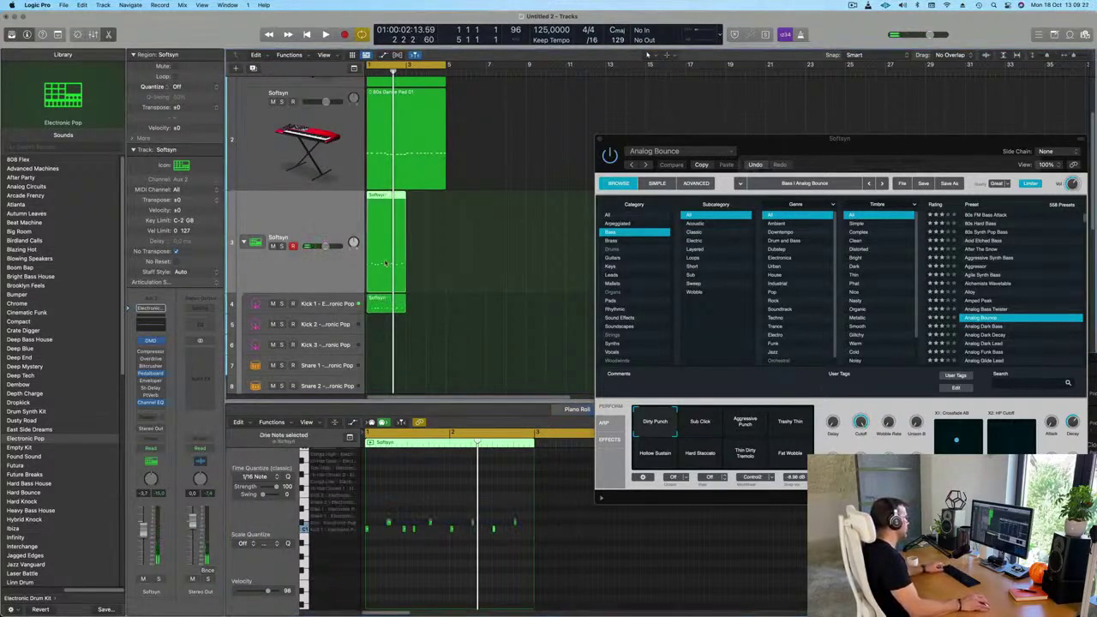
left_click(387, 305)
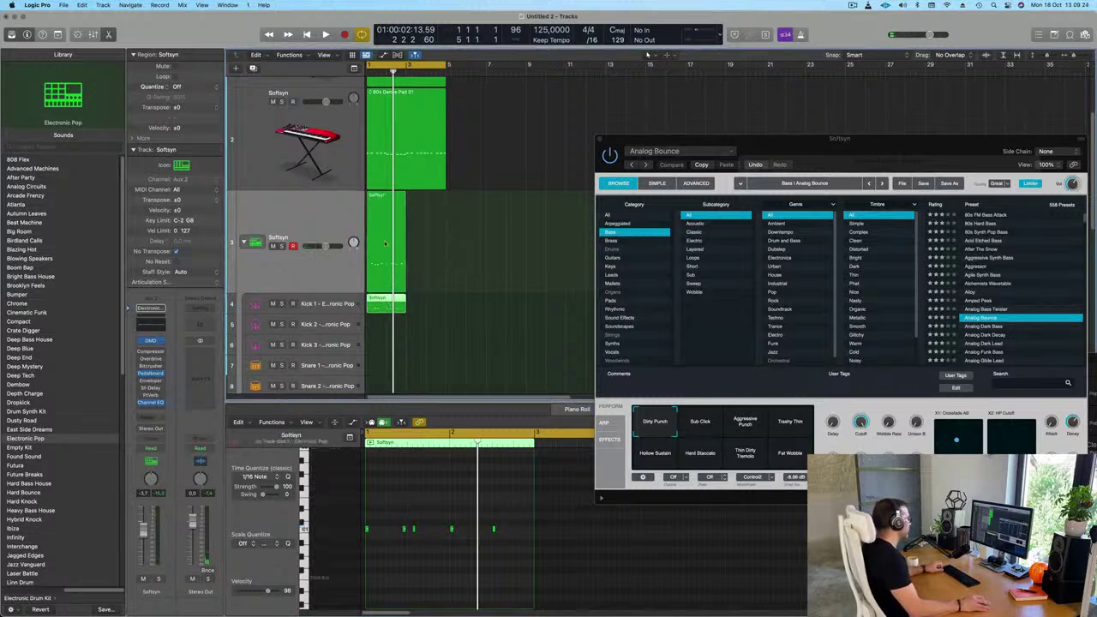
Copy the drum region onto the Snare 1 track without its kick notes and delete the original from the kit track
left_click_drag(385, 243, 387, 375)
left_click_drag(522, 544, 526, 518)
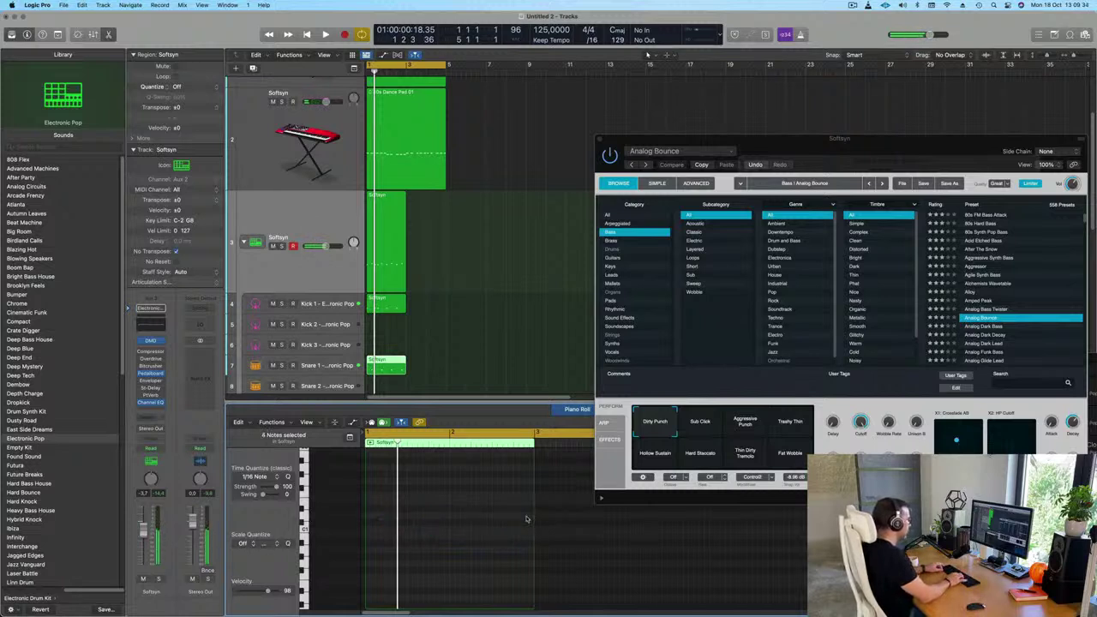
left_click(391, 259)
key("Delete")
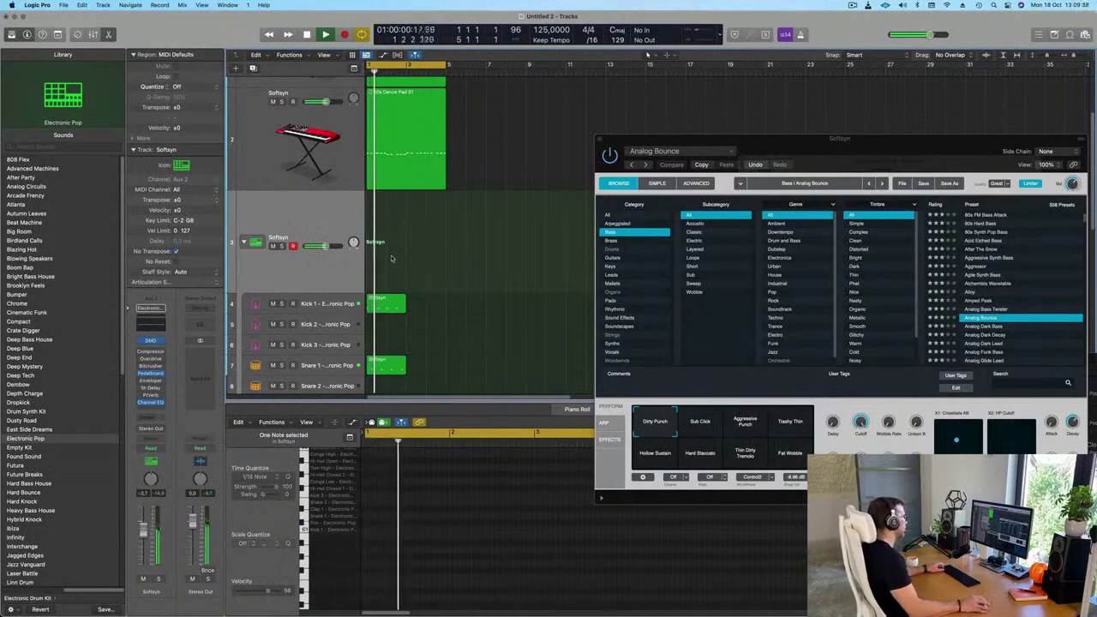
Repeat the Kick 1 and Snare 1 regions once to fill bars 3 and 4, and play them back
scroll(439, 288, "down", 5)
key("space")
left_click_drag(438, 287, 386, 351)
key("super+r")
key("space")
key("super+Left")
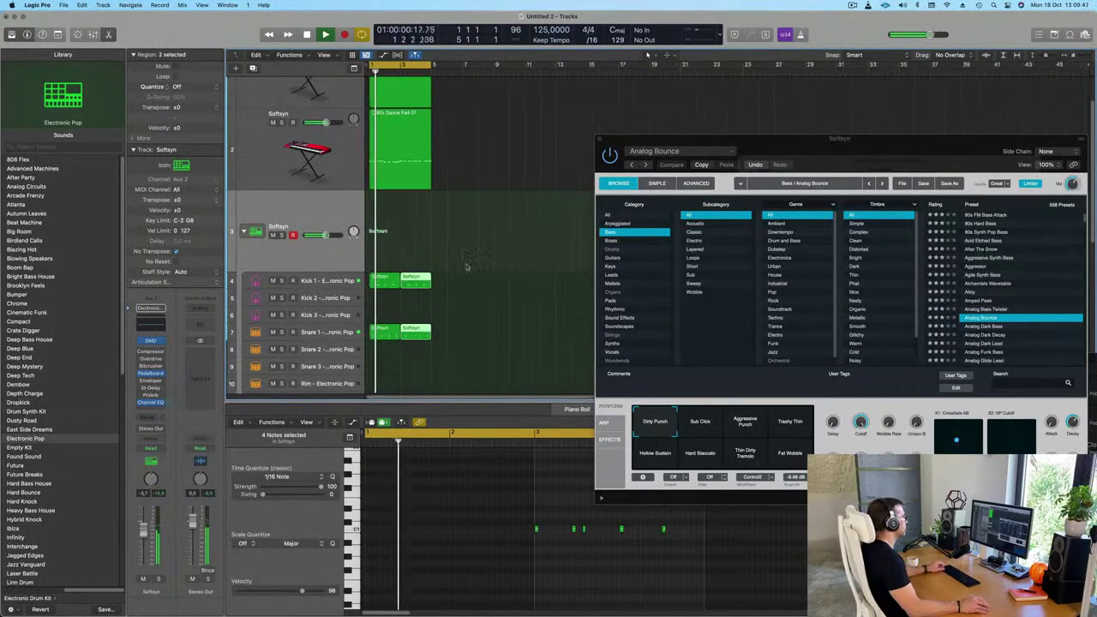
Transpose all Kick 1 notes down one octave and select the Snare 1 regions during playback
left_click(335, 287)
key("space")
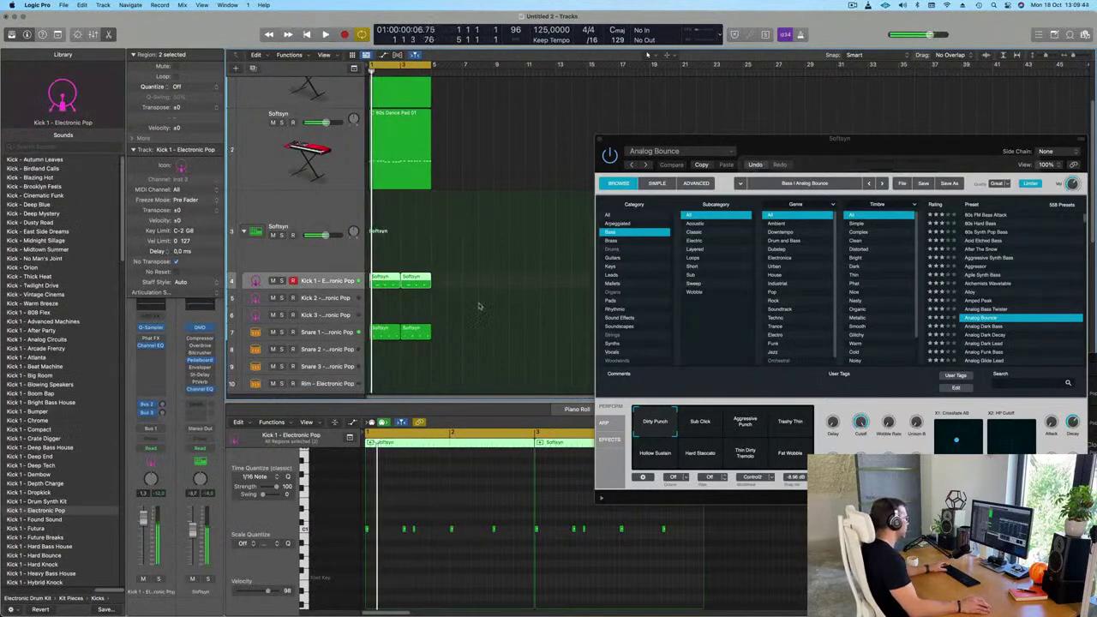
left_click(415, 504)
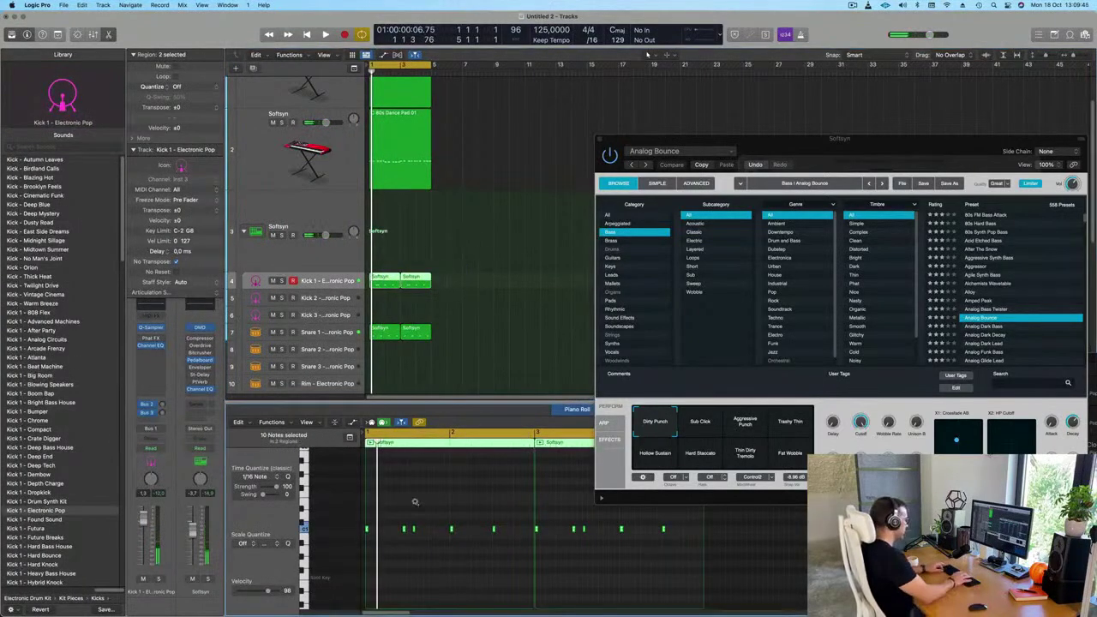
key("space")
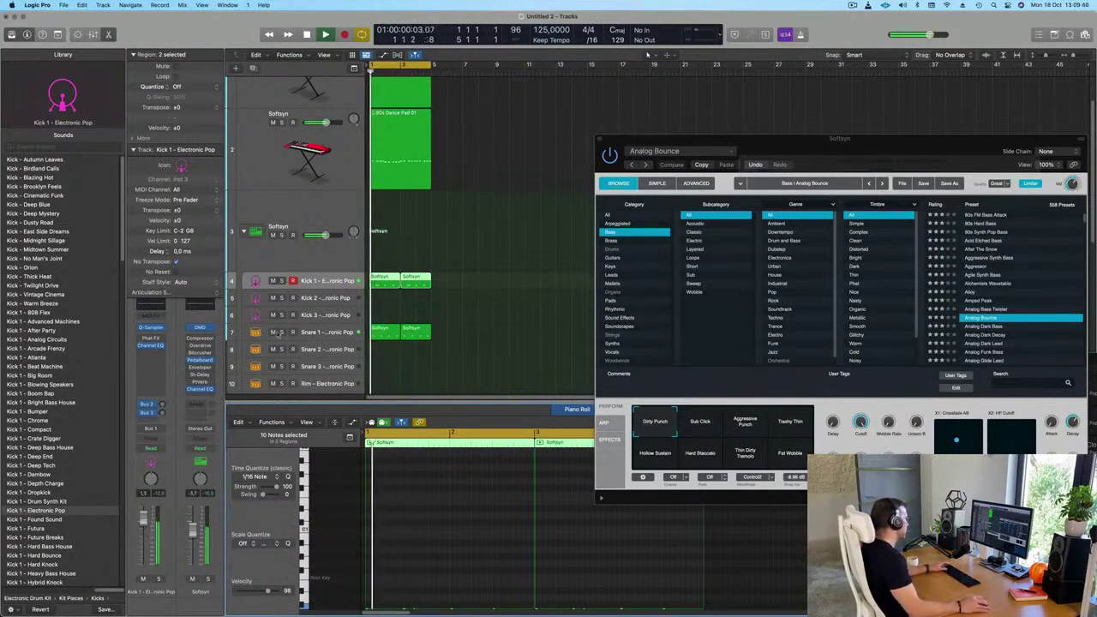
left_click(342, 335)
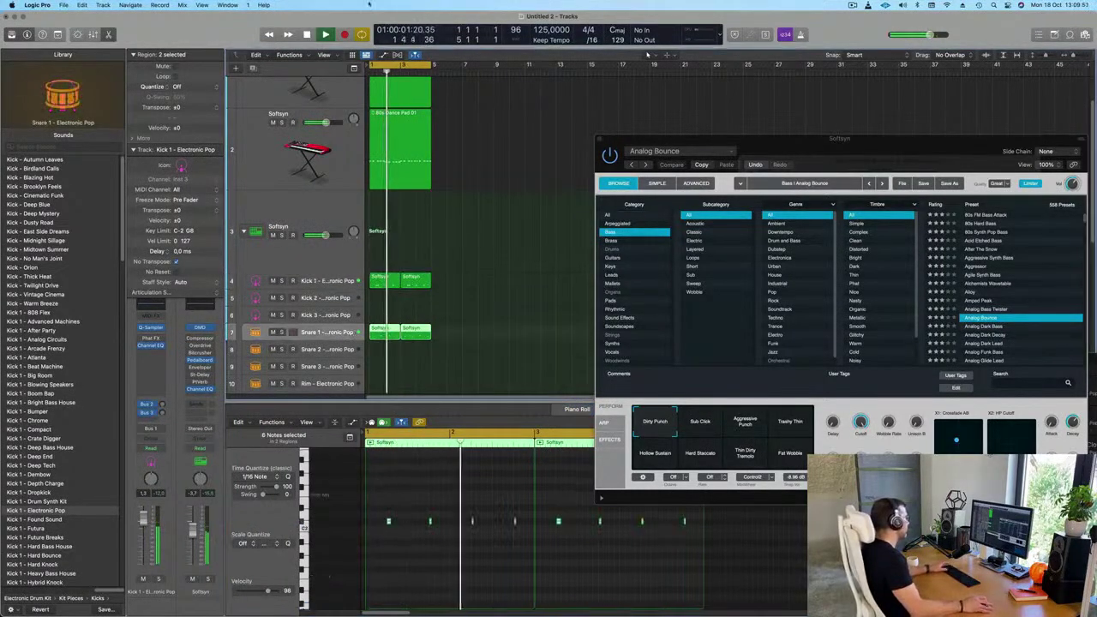
Lower the pad track's level to -15.0 dB and rebalance the bass track against it during playback
left_click(335, 118)
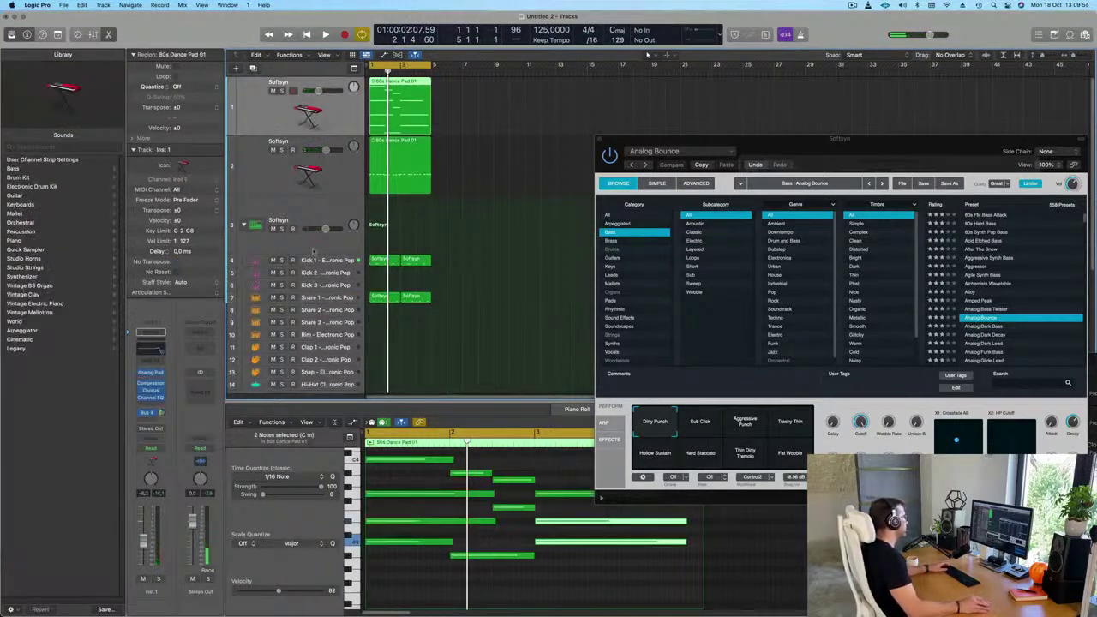
left_click(333, 164)
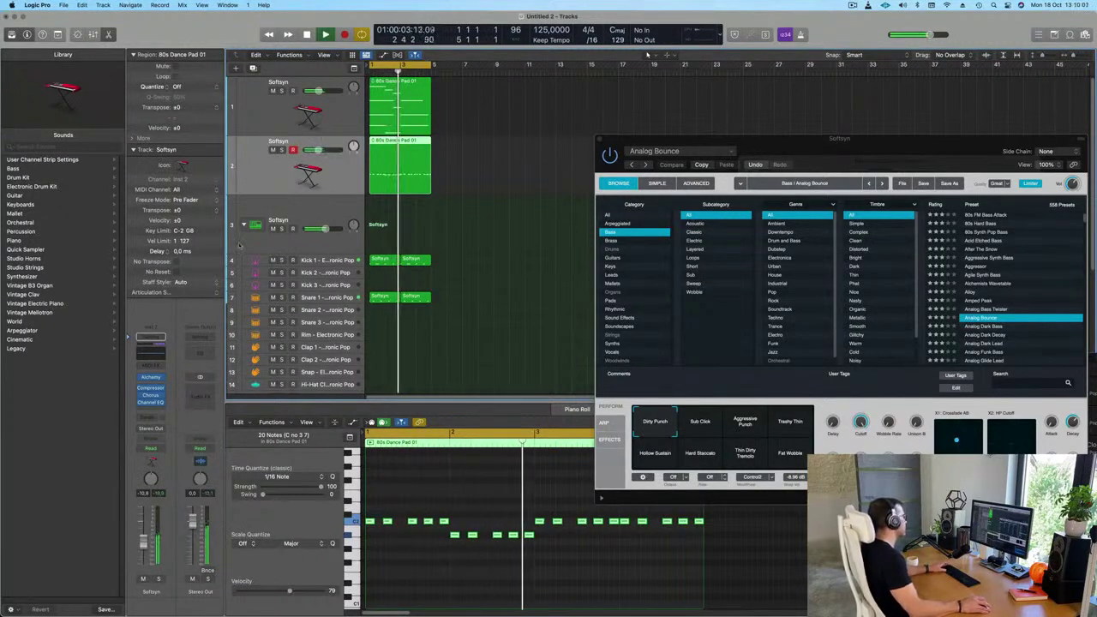
left_click(314, 121)
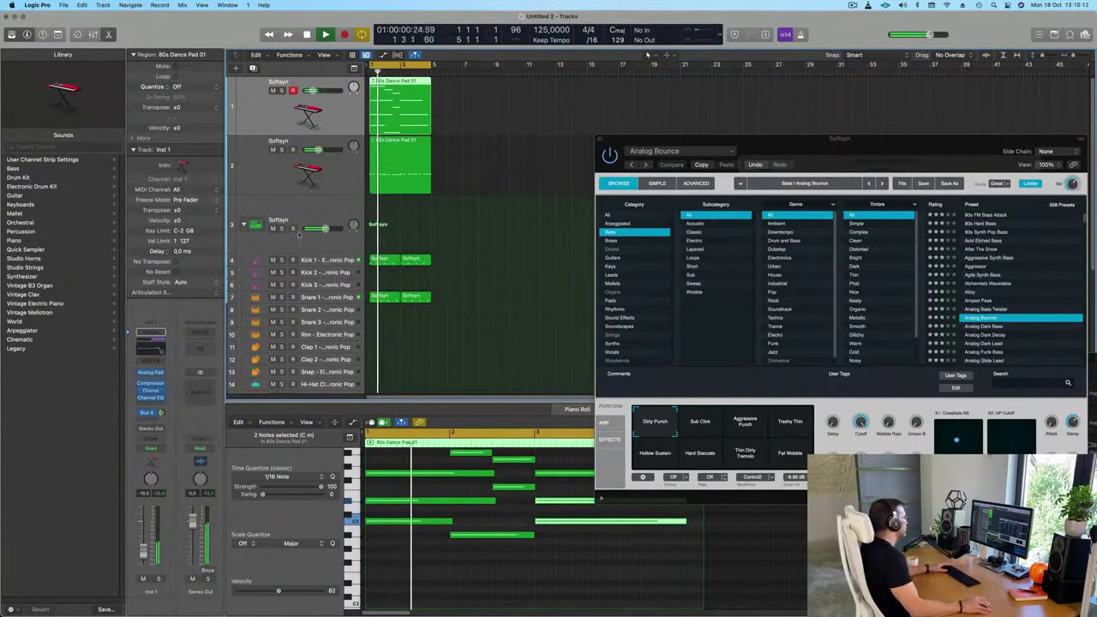
Rebalance the Kick 1 track's level and lower the Snare 1 track to -7.6 dB while the loop plays
left_click(335, 259)
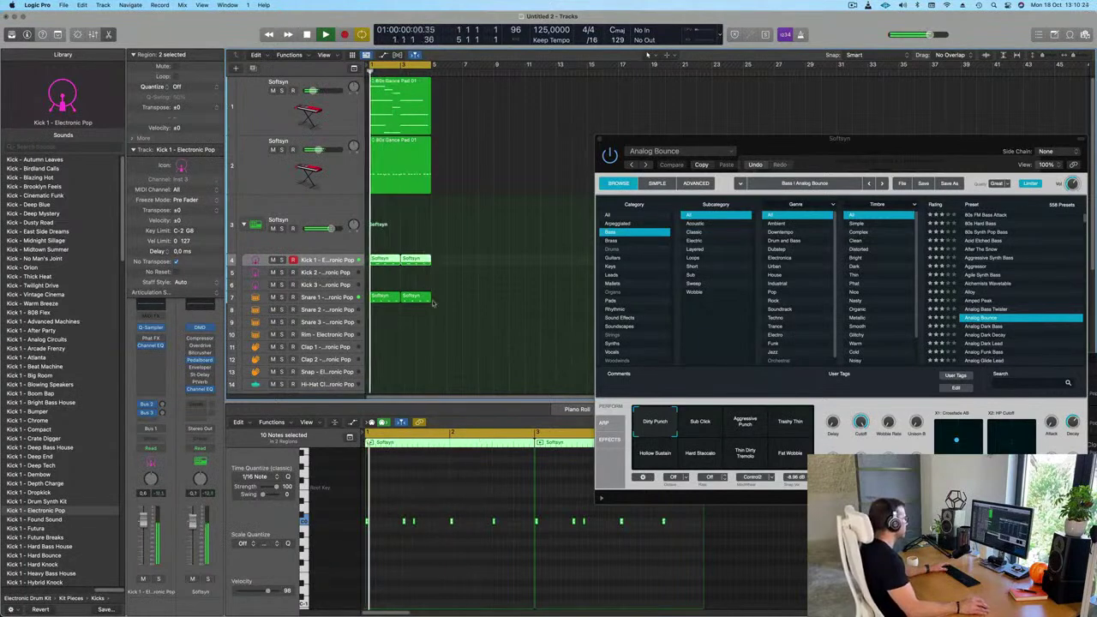
left_click(333, 297)
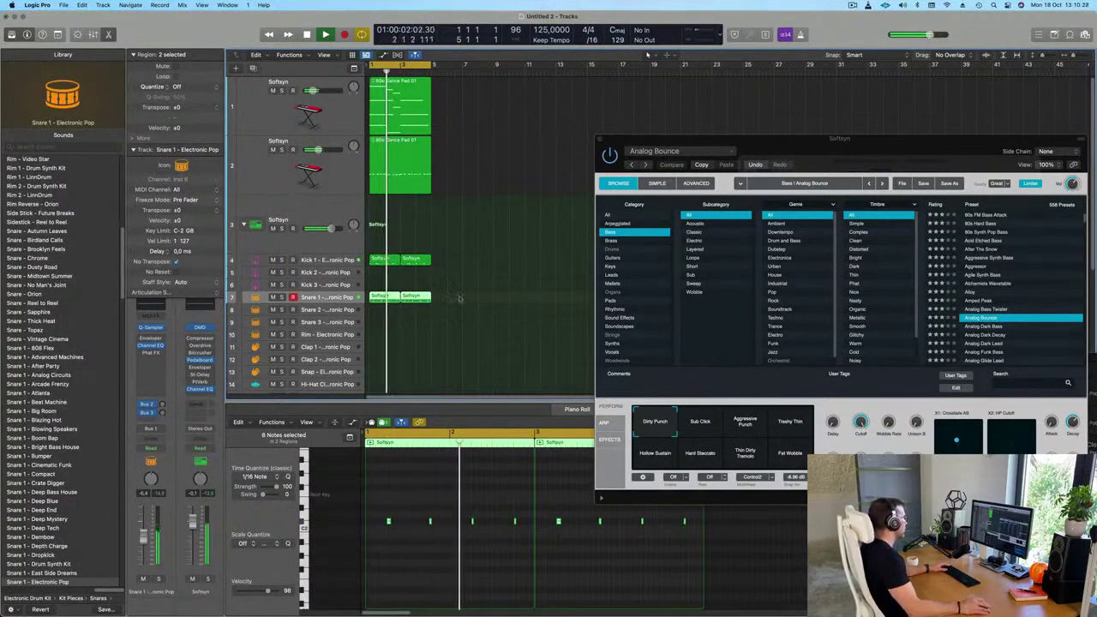
mouse_move(383, 307)
left_mouse_down()
mouse_move(386, 319)
mouse_move(386, 297)
left_mouse_up()
key("space")
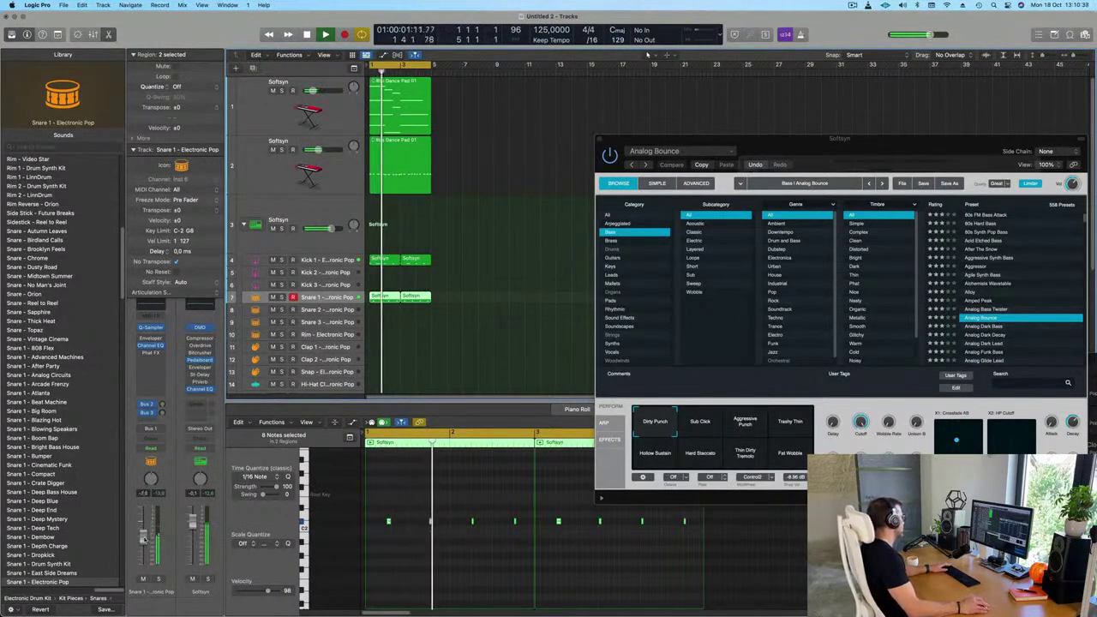
scroll(473, 212, "up", 3)
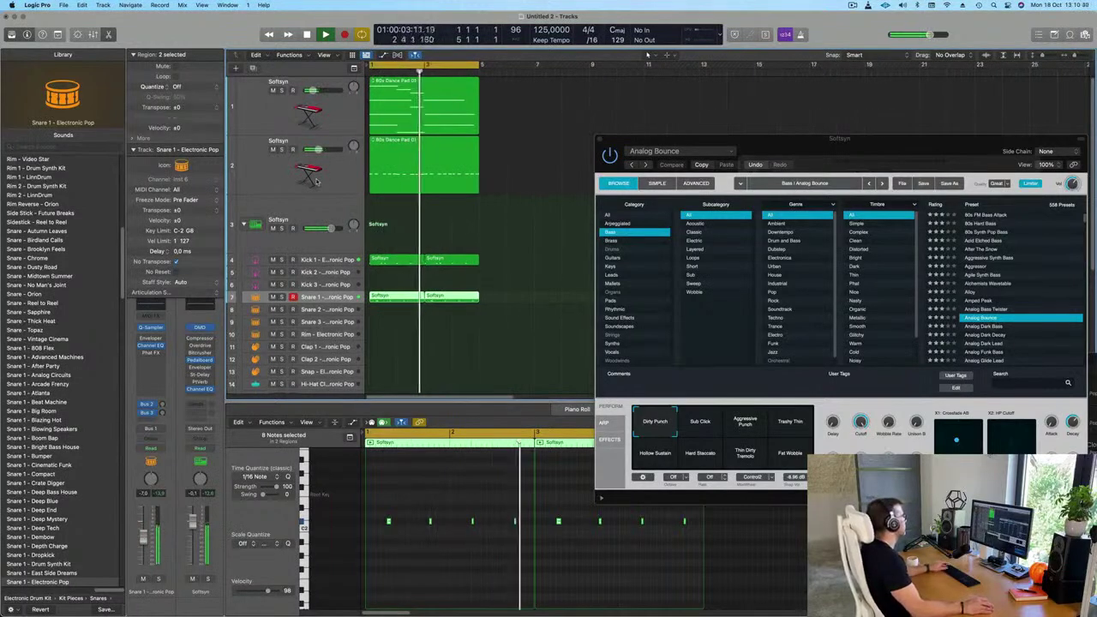
Adjust the bass track's Alchemy sound while the loop plays, raise its level to -7.2 dB and close the instrument
left_click(439, 172)
key("Return")
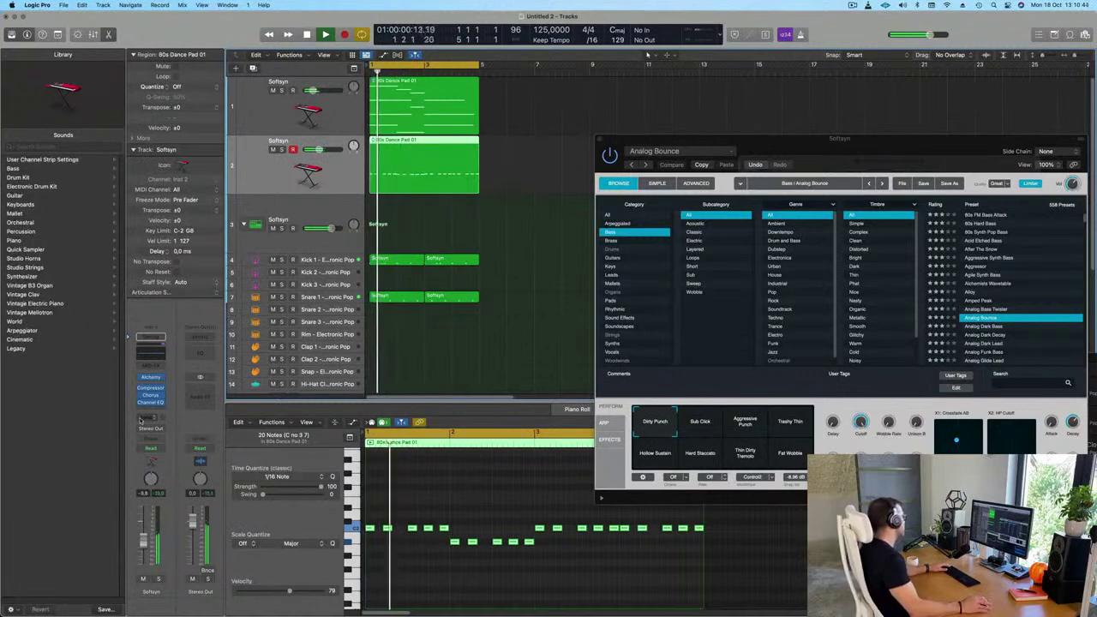
key("Return")
left_click(151, 379)
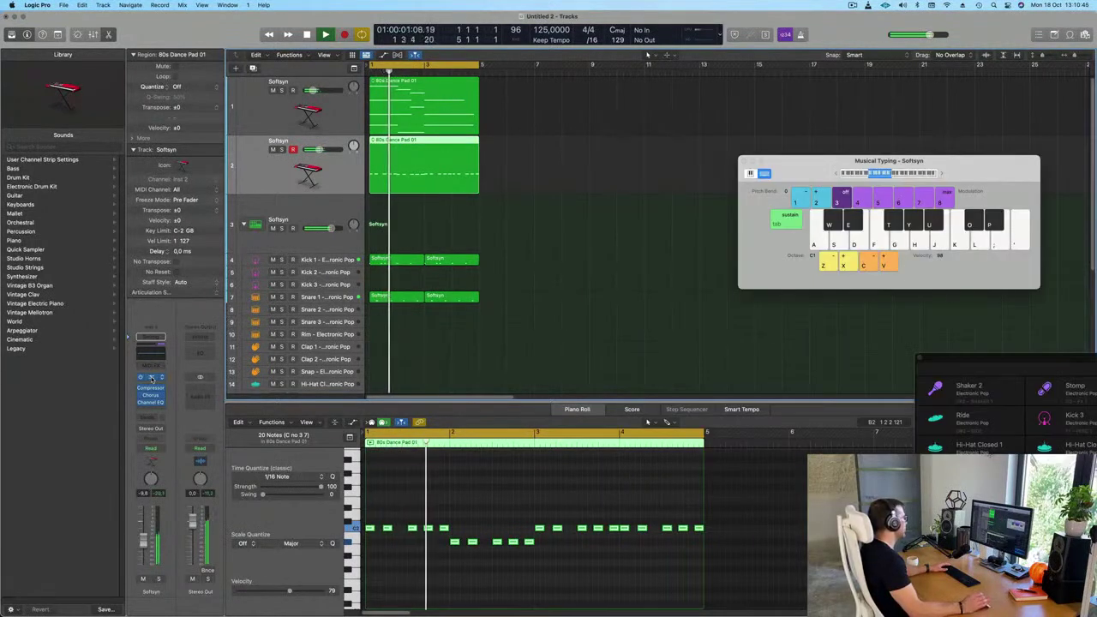
left_click(151, 378)
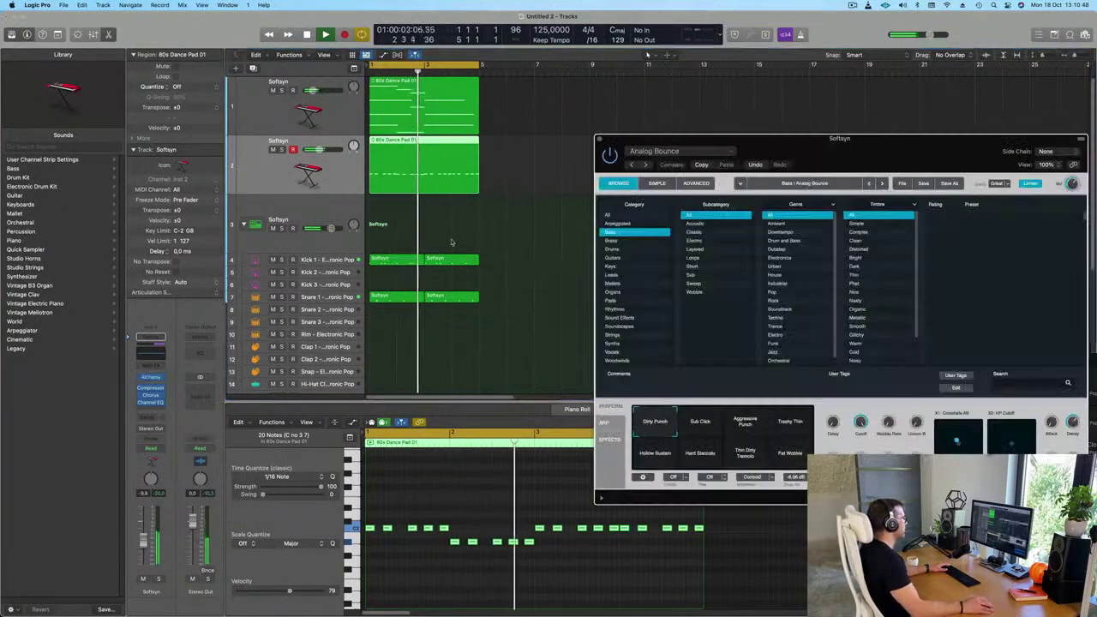
left_click_drag(801, 148, 501, 204)
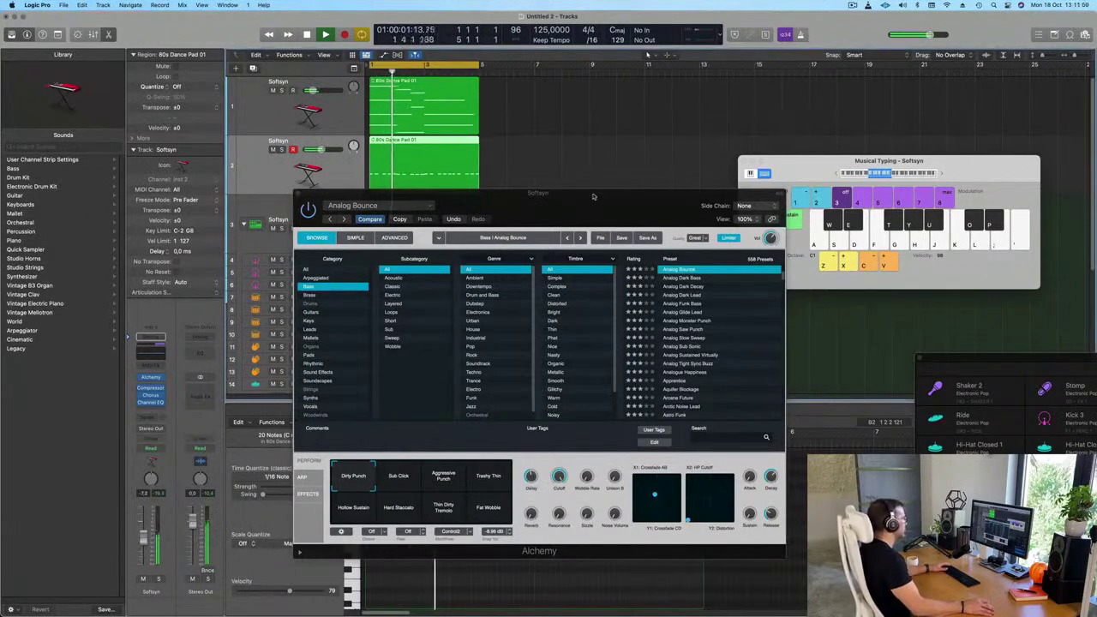
left_click_drag(593, 195, 673, 201)
key("super+w")
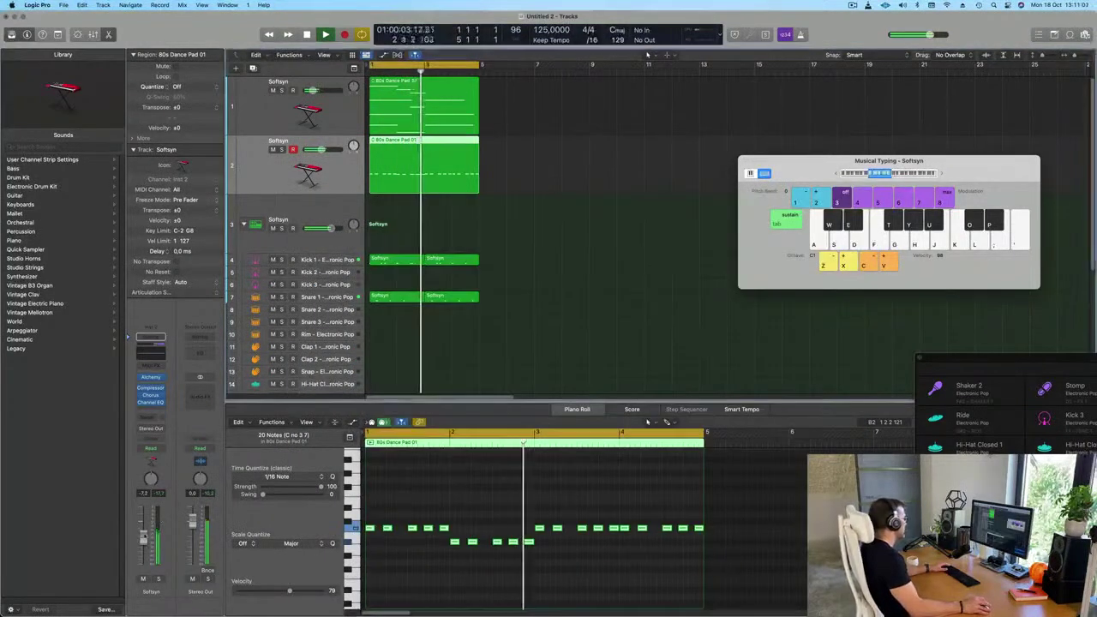
Raise the bass track's level slightly and show the bass region's notes, replaying the loop from the start
left_click(542, 317)
key("space")
key("space")
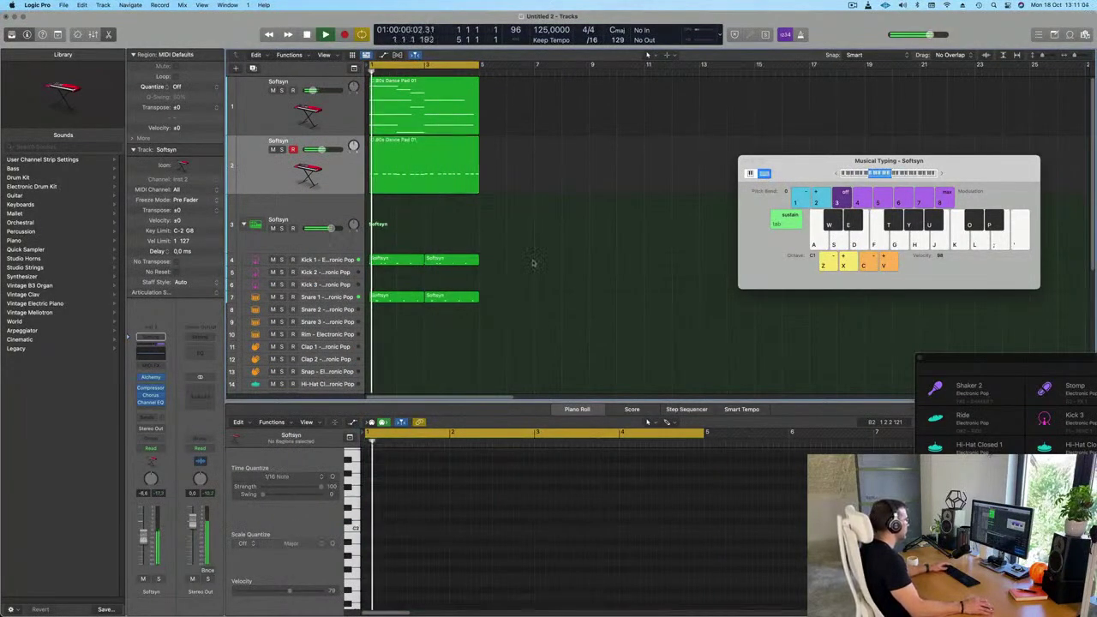
left_click(447, 168)
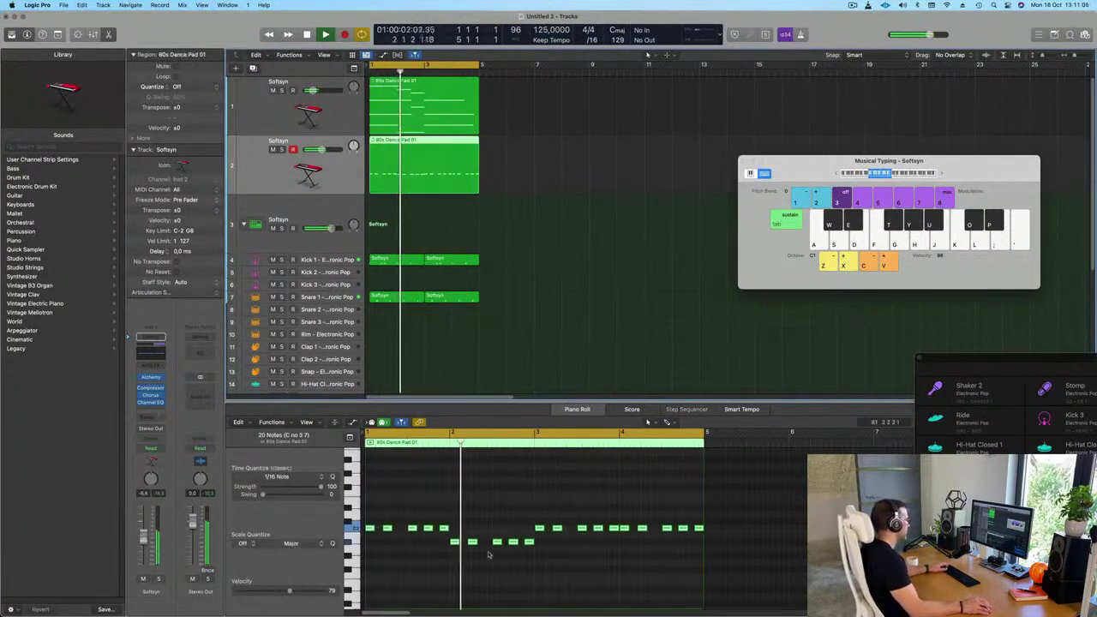
scroll(503, 564, "up", 3)
scroll(507, 565, "down", 2)
scroll(515, 570, "up", 1)
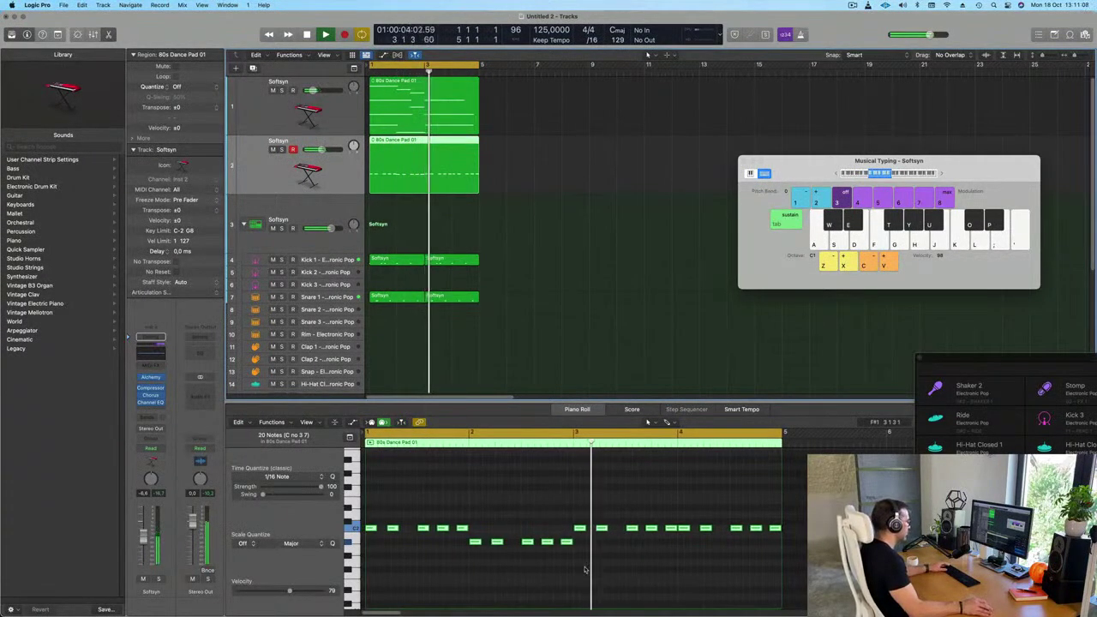
key("Return")
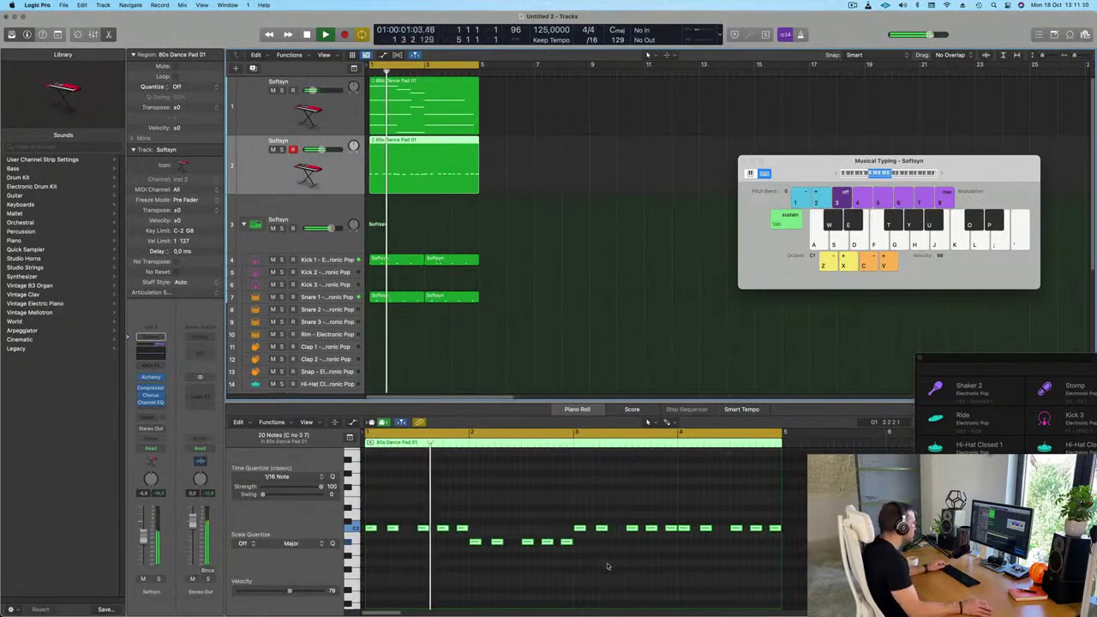
key("Delete")
key("space")
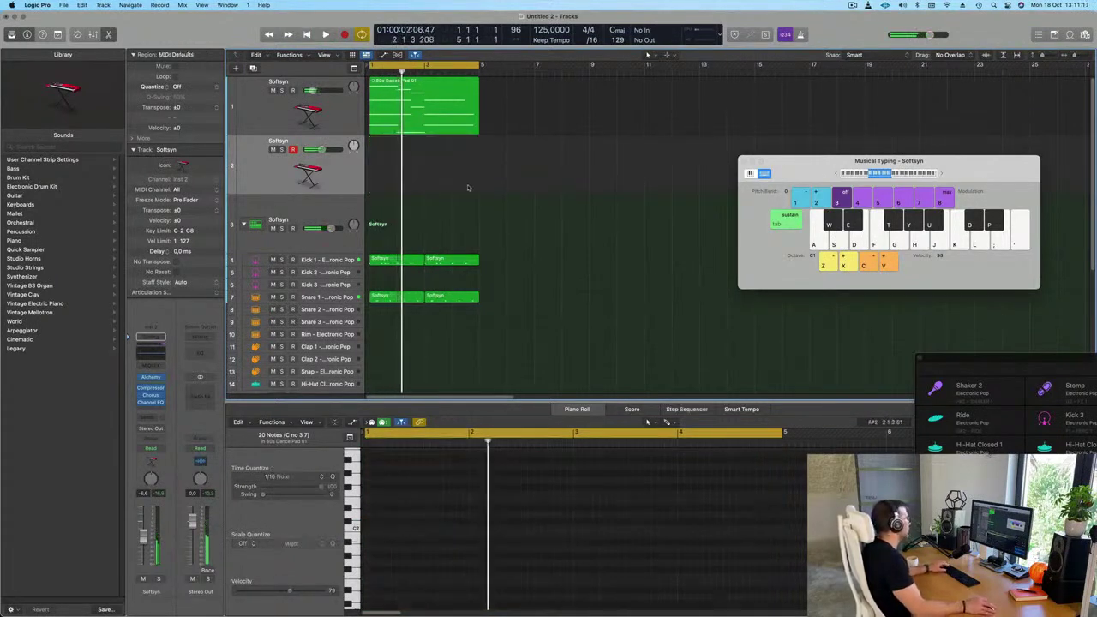
key("super+z")
Move the third and fourth bass notes of bar 1 one sixteenth earlier
left_click(501, 162)
key("space")
left_click(439, 113)
left_click(440, 170)
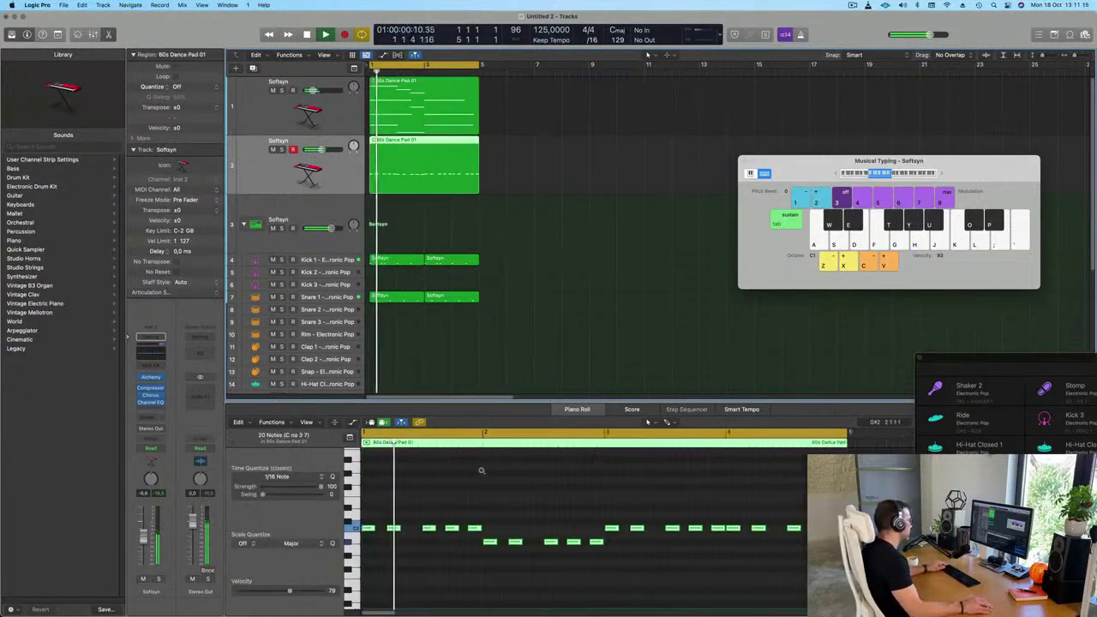
scroll(494, 502, "down", 1)
key("space")
key("space")
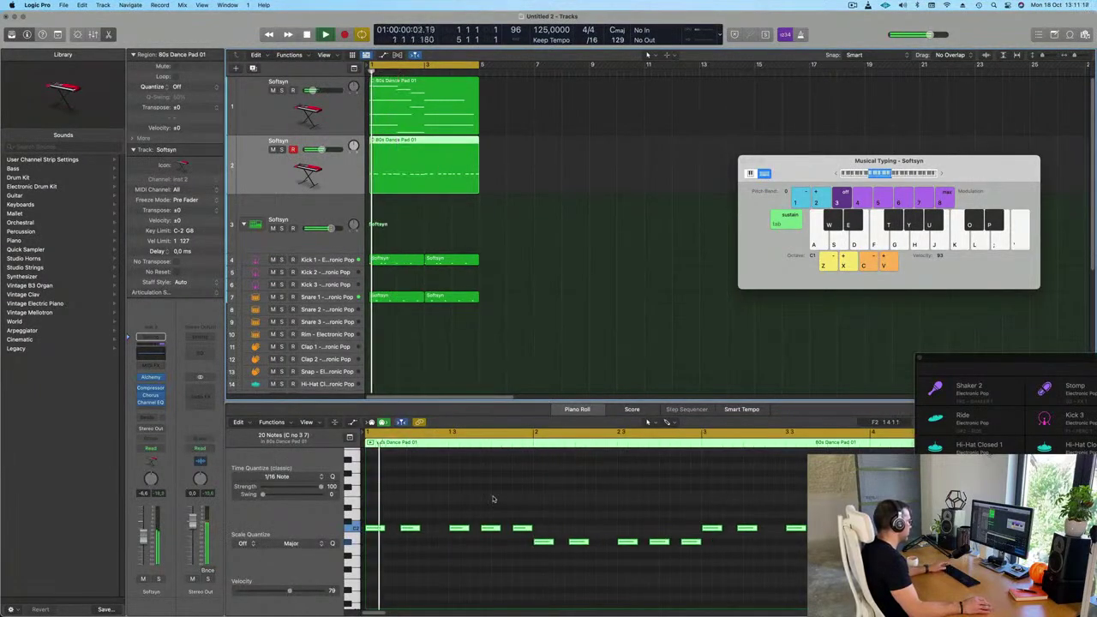
key("space")
left_click_drag(463, 515, 449, 540)
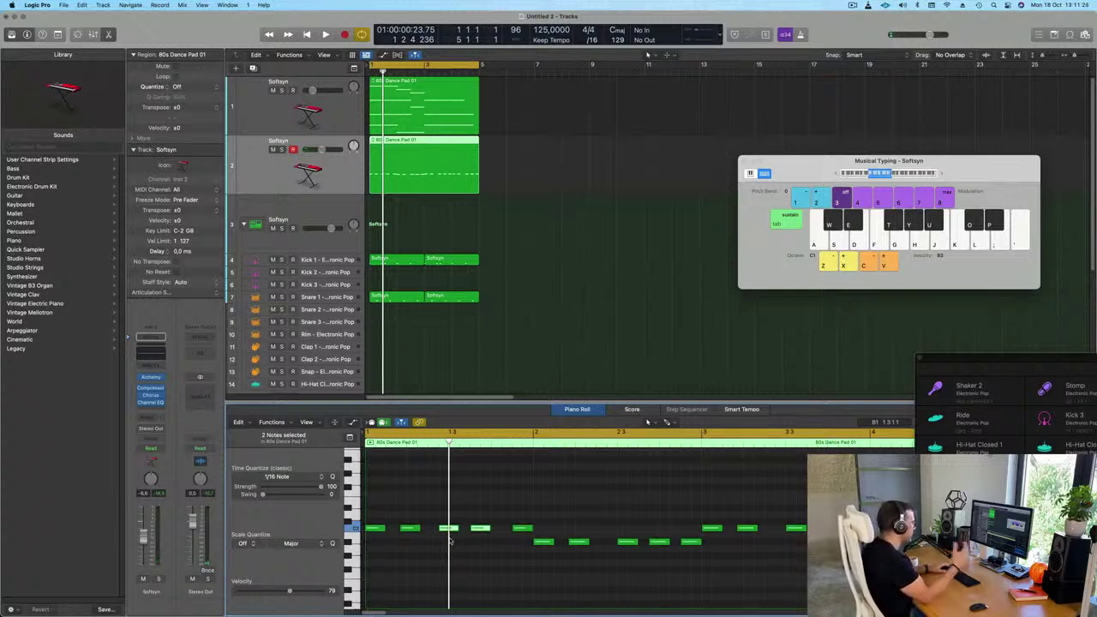
Shift the fifth bass note of bar 1 one sixteenth earlier and listen to the new rhythm
key("space")
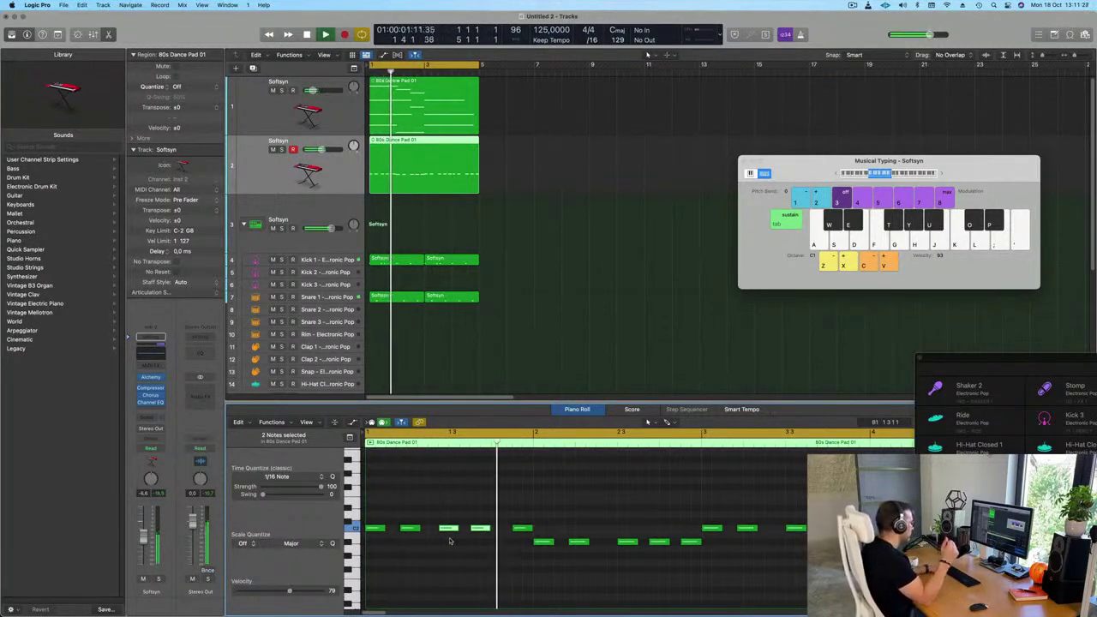
key("space")
key("space")
key("space")
left_click_drag(522, 529, 513, 531)
key("space")
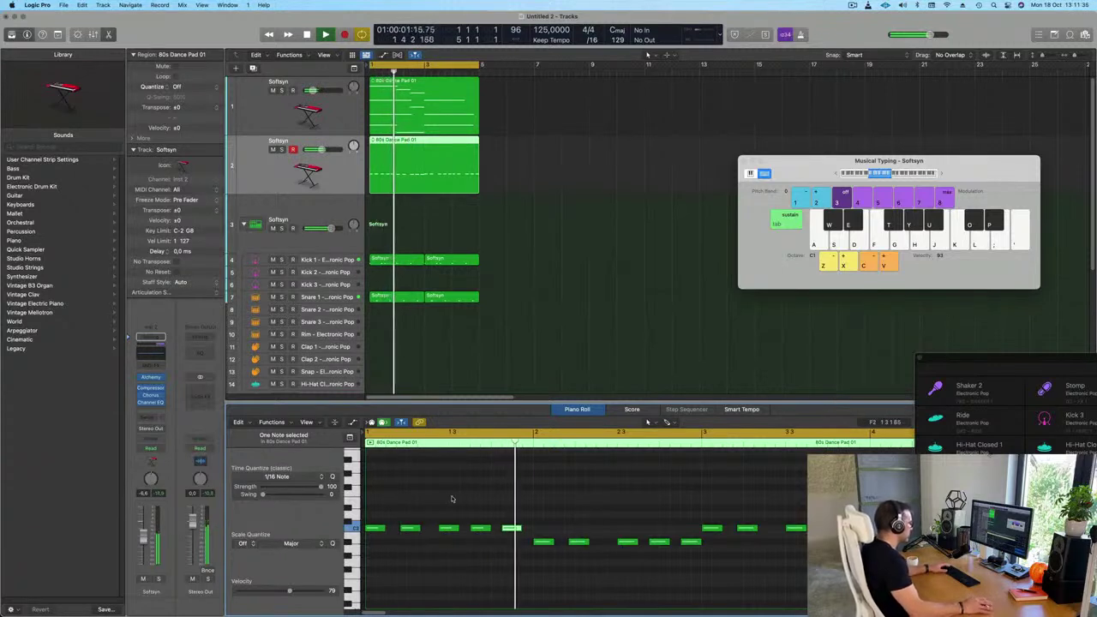
Move the last three bass notes of bar 2 one sixteenth earlier and replay the loop
key("space")
key("space")
mouse_move(614, 535)
left_mouse_down()
mouse_move(689, 552)
mouse_move(616, 549)
left_mouse_up()
key("space")
key("space")
key("super+Left")
key("super+Left")
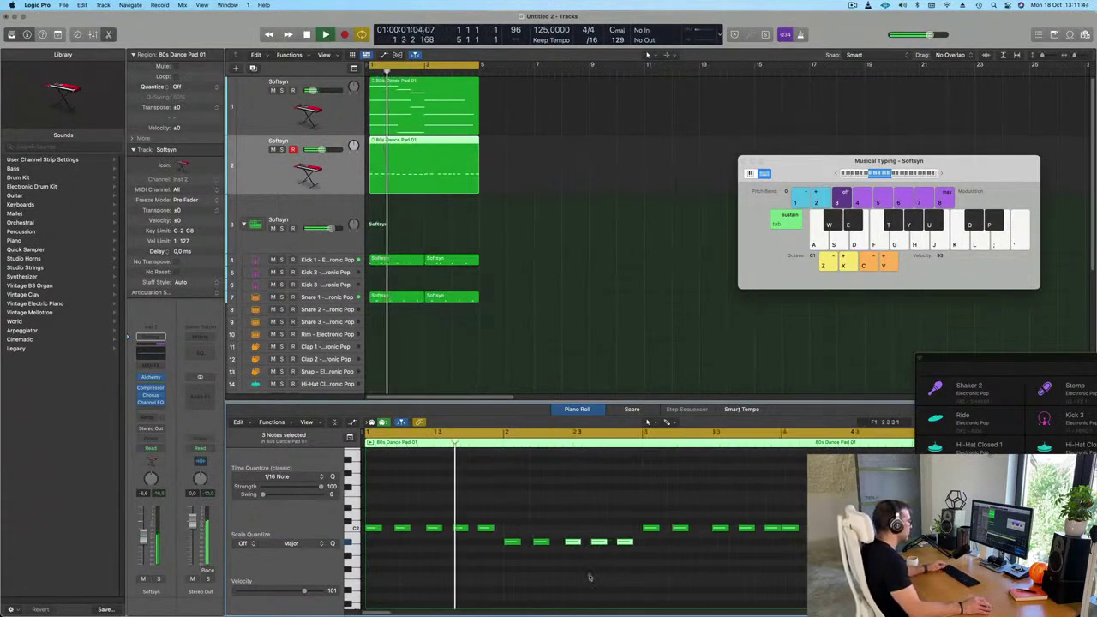
Move the third, fourth and fifth bass notes of bar 3 one sixteenth earlier
scroll(585, 577, "down", 1)
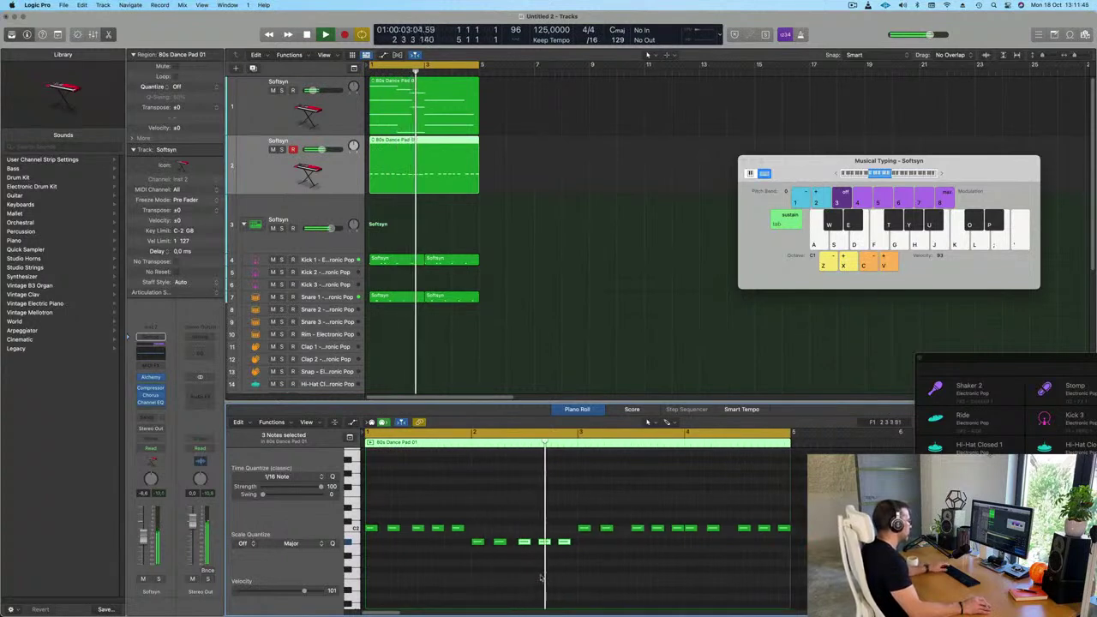
key("space")
key("space")
left_click_drag(639, 508, 631, 531)
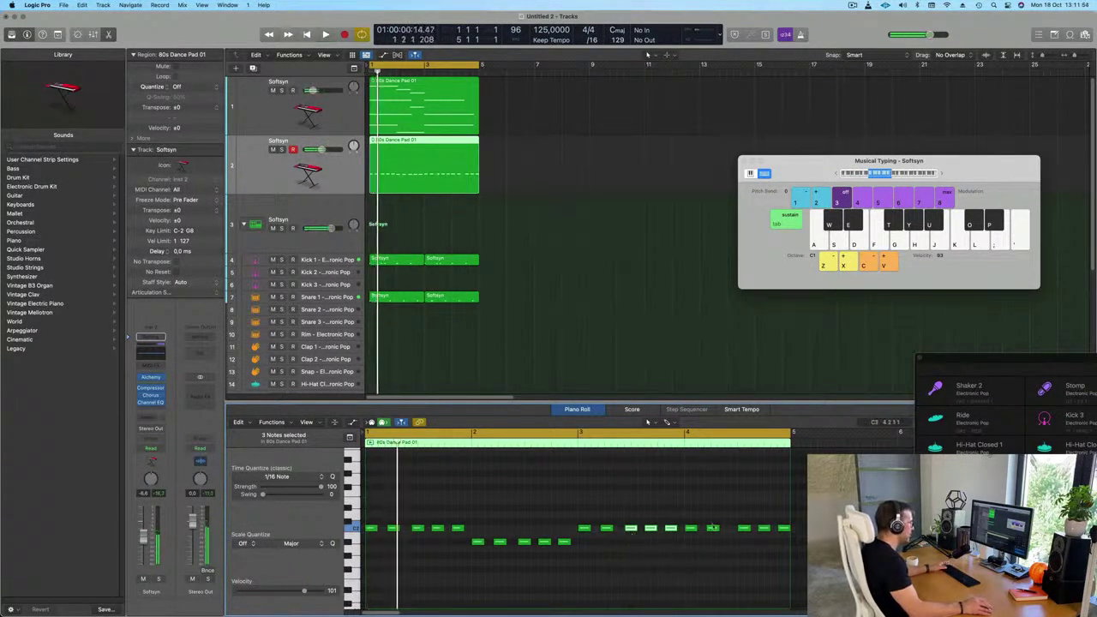
Move the last three bass notes of bar 4 one sixteenth earlier and play back the bass line with the drums
left_click_drag(734, 515, 787, 542)
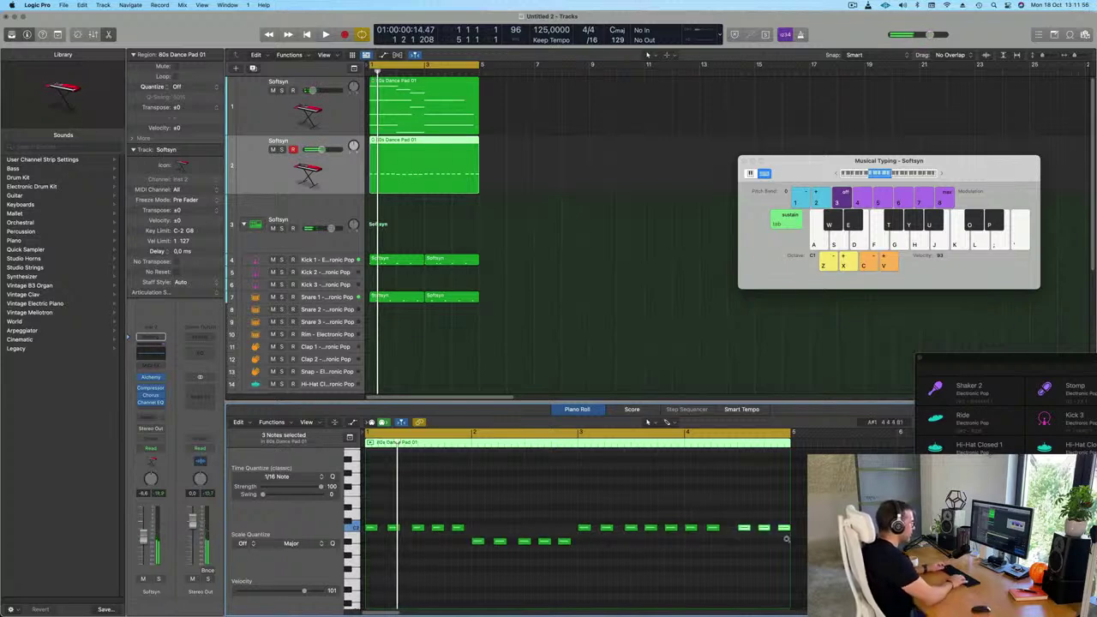
key("space")
left_click(586, 249)
left_click(422, 163)
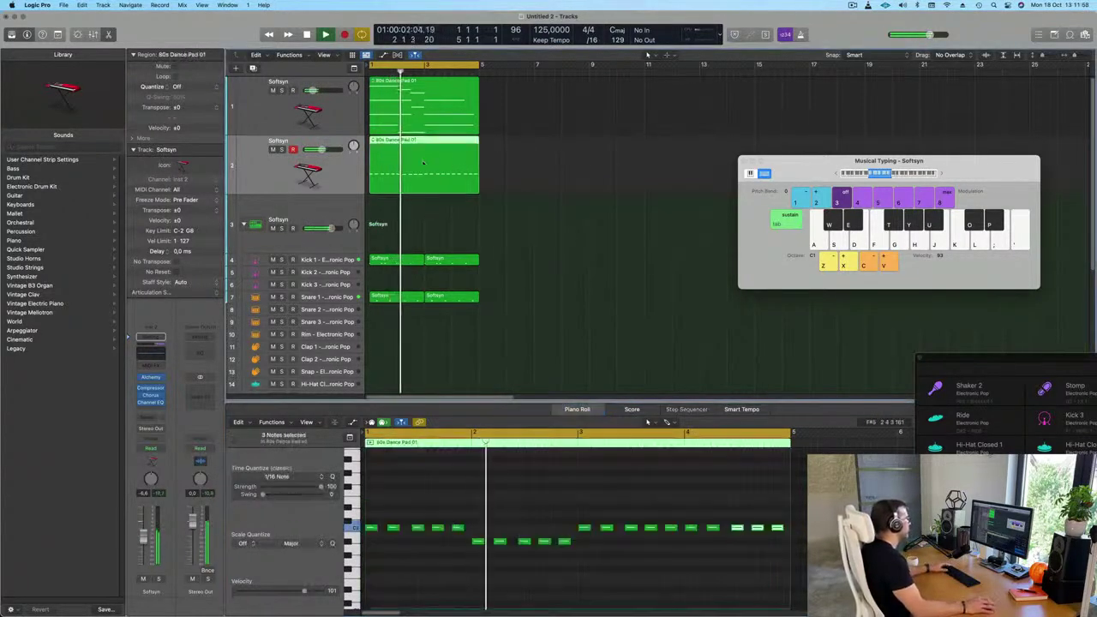
left_click(554, 212)
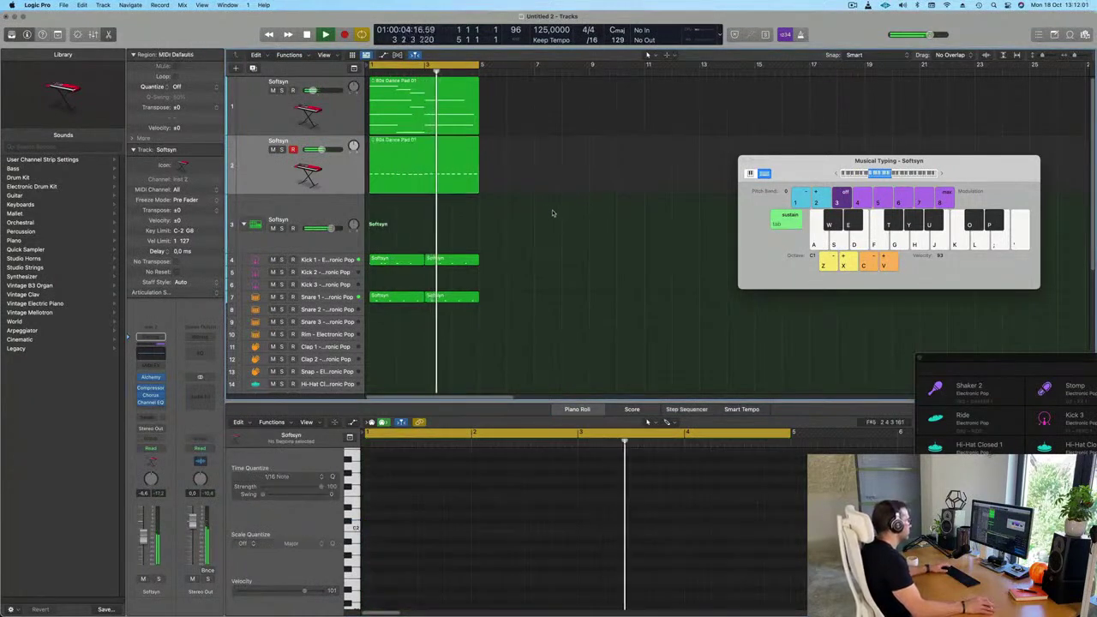
left_click(446, 156)
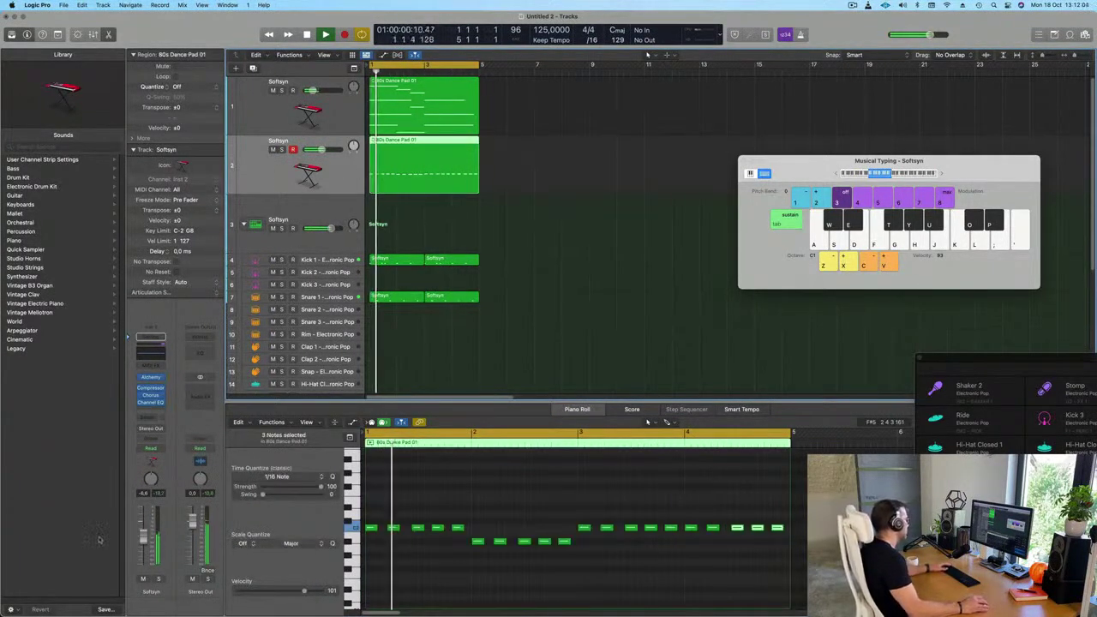
Open the bass track's Compressor and set its side chain source to Inst 3
left_click(151, 390)
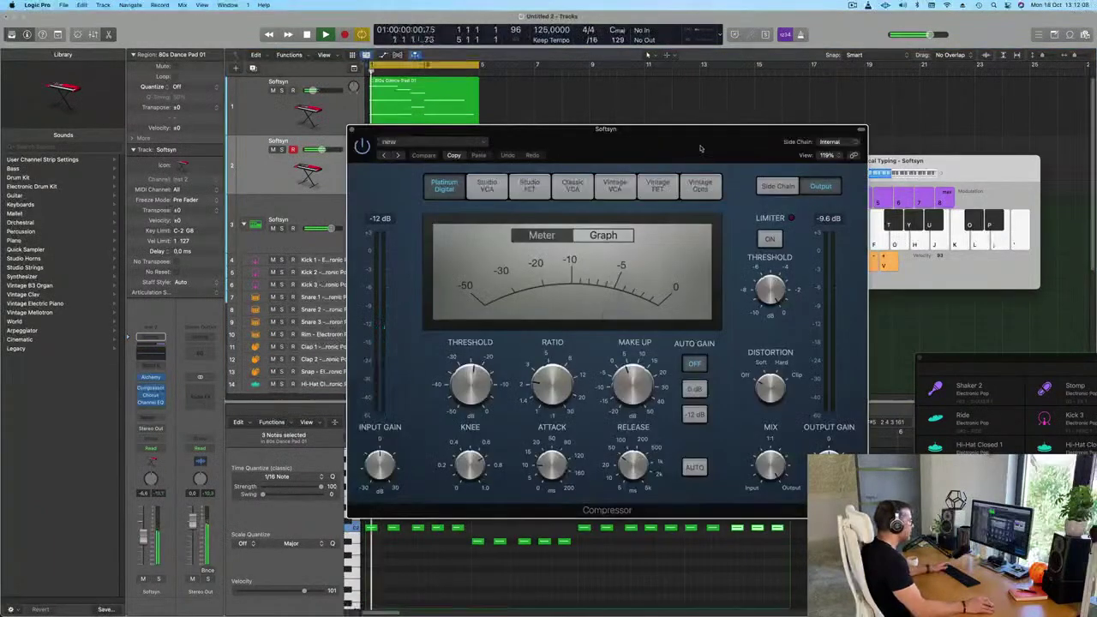
left_click(812, 142)
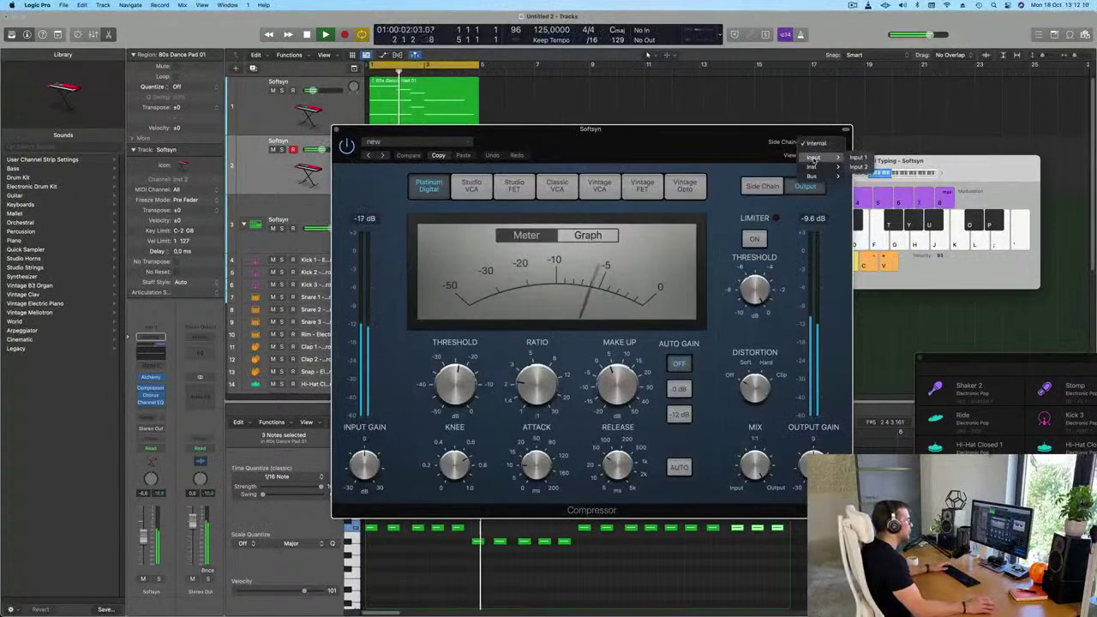
mouse_move(817, 172)
left_click(888, 194)
left_click_drag(661, 151, 837, 155)
Set the bass Compressor's ratio to 4.1:1, raise its threshold and set auto gain to 0 dB
left_click_drag(711, 387, 707, 366)
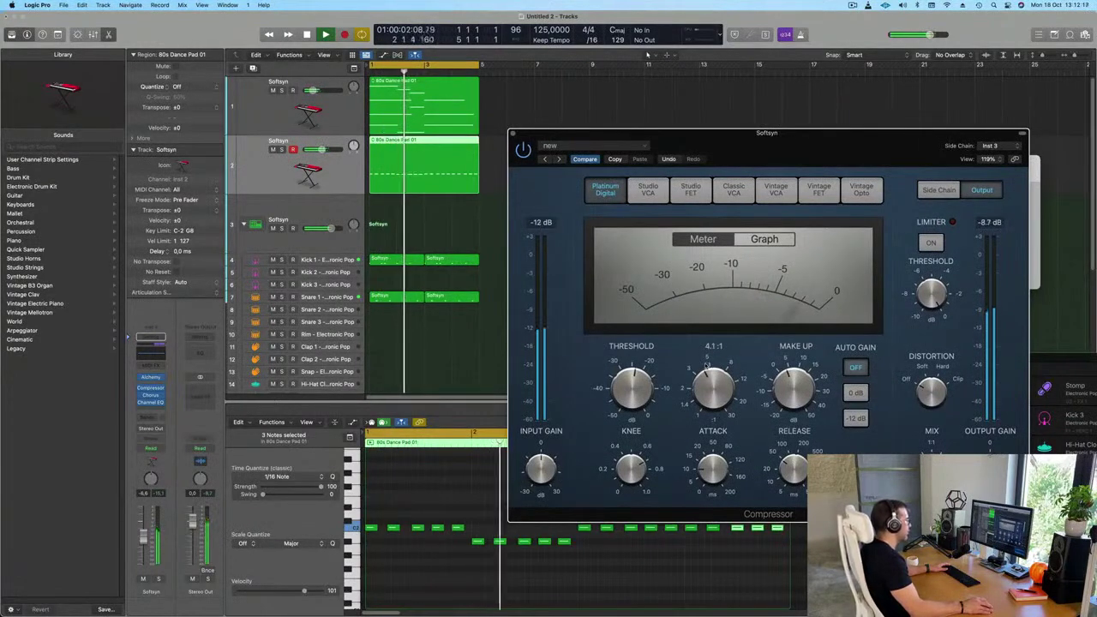
left_click_drag(642, 387, 638, 377)
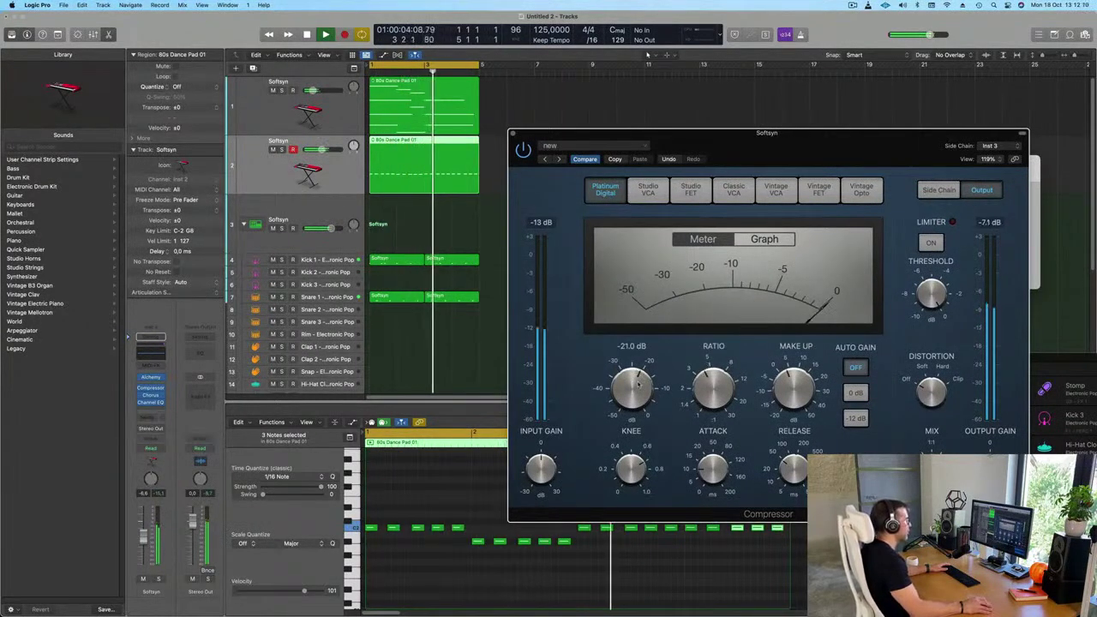
left_click(855, 393)
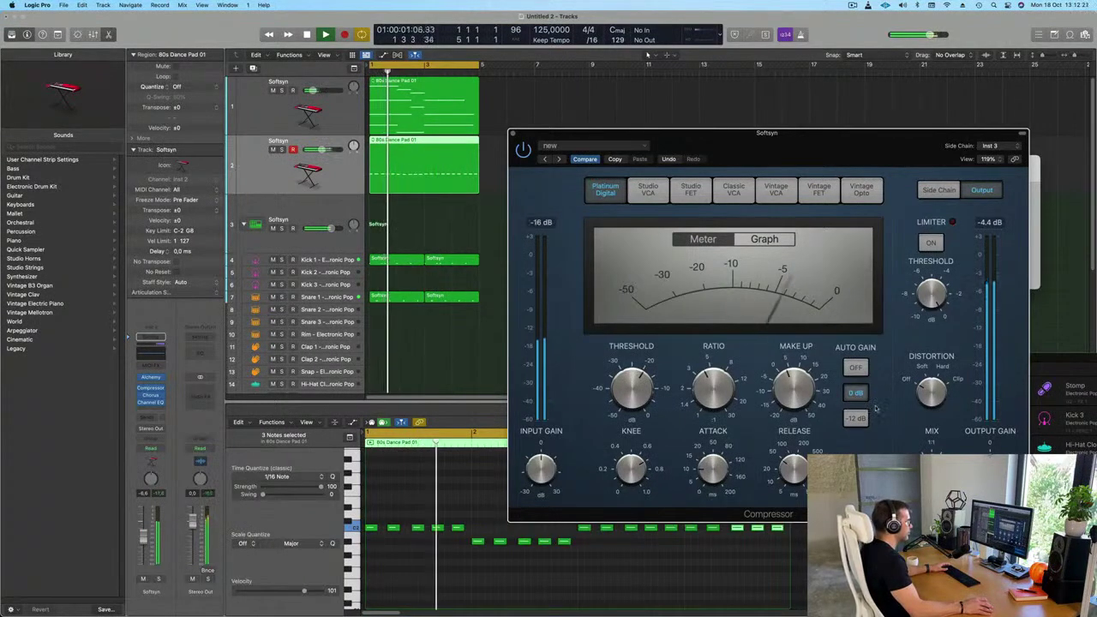
key("space")
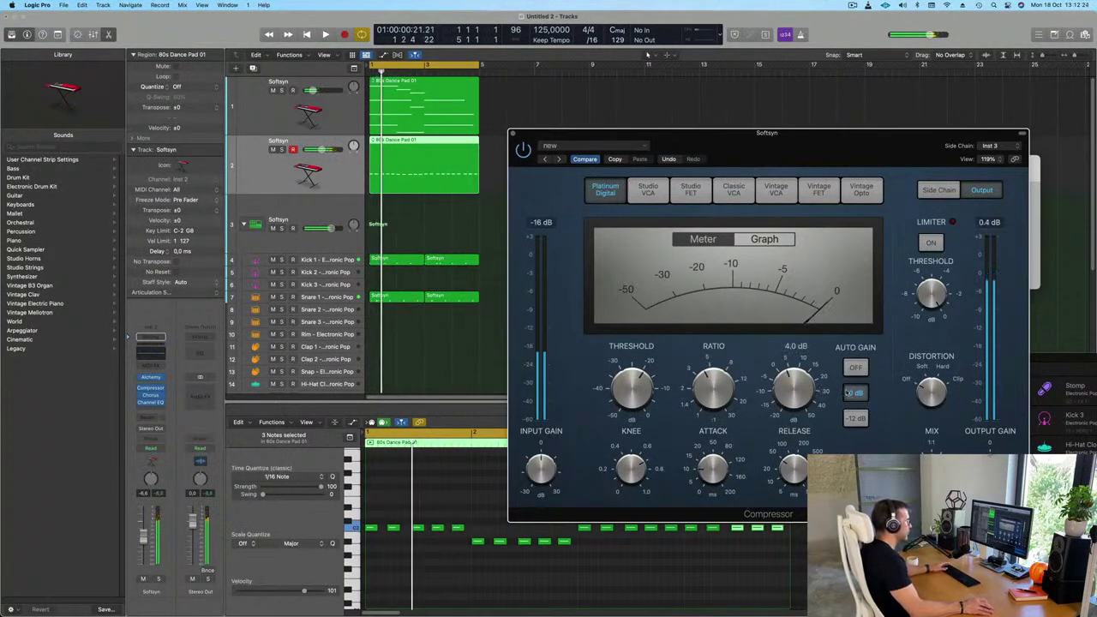
Set the bass Compressor's auto gain to -12 dB and try a higher input gain during playback
left_click(853, 369)
key("space")
left_click(857, 418)
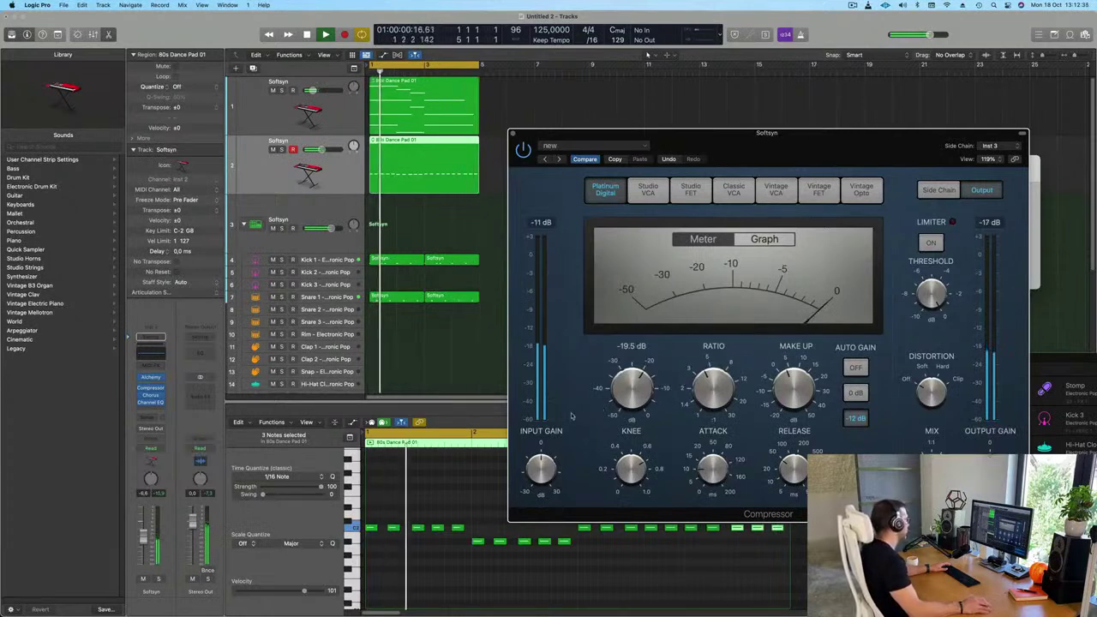
mouse_move(543, 465)
left_click_drag(543, 464, 542, 461)
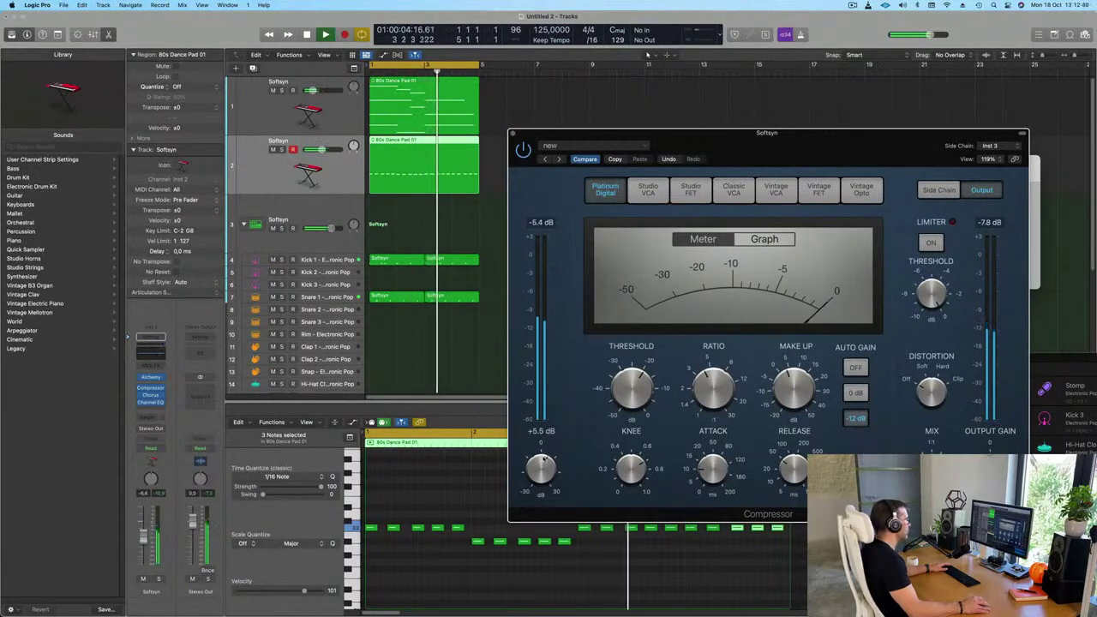
Set the Compressor's output gain to -7.5 dB, adjust its make-up gain and close its window
mouse_move(990, 467)
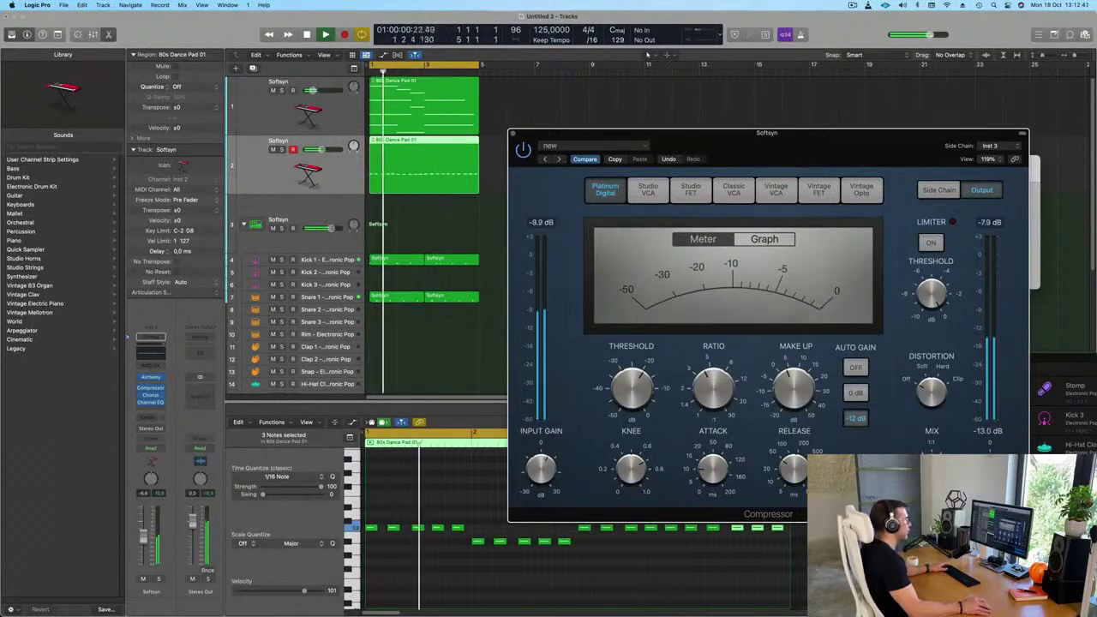
mouse_move(798, 393)
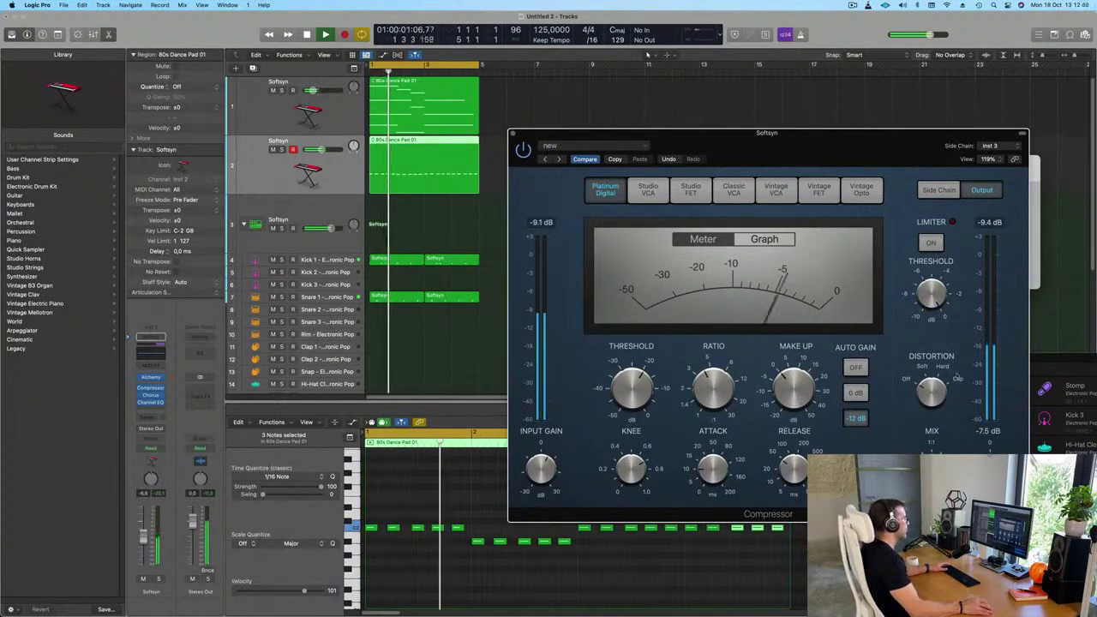
left_click(515, 134)
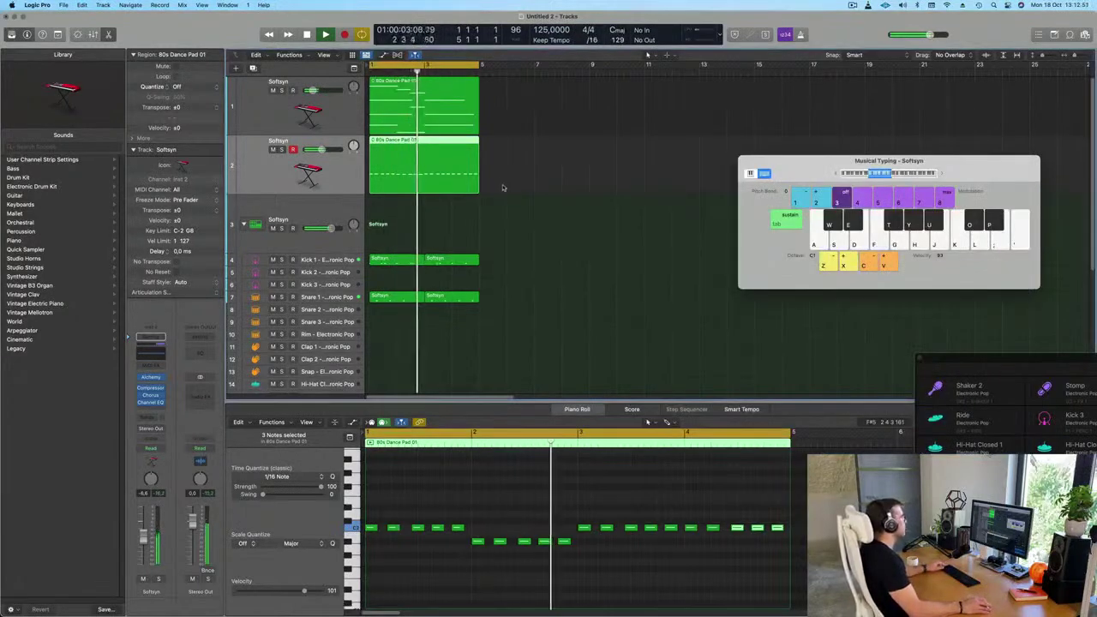
Copy the first Snare 1 region to the closed hi-hat track 14 and transpose its four notes up one octave to C3
scroll(549, 233, "down", 5)
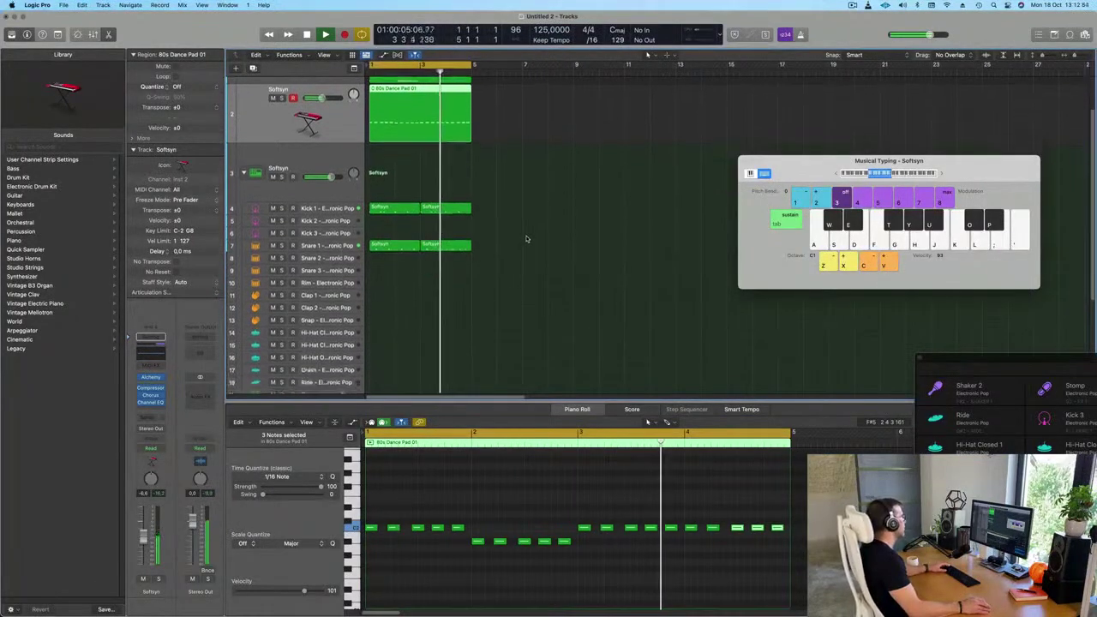
scroll(433, 205, "down", 1)
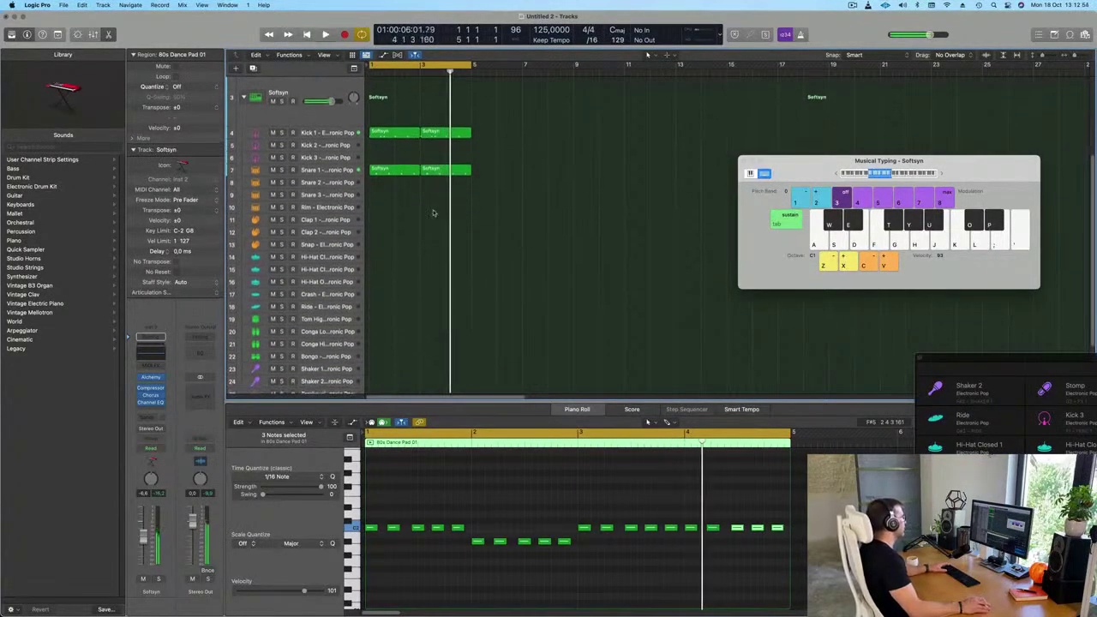
left_click(391, 171)
left_click_drag(391, 171, 383, 262)
left_click_drag(384, 499, 585, 551)
key("shift+alt+Up")
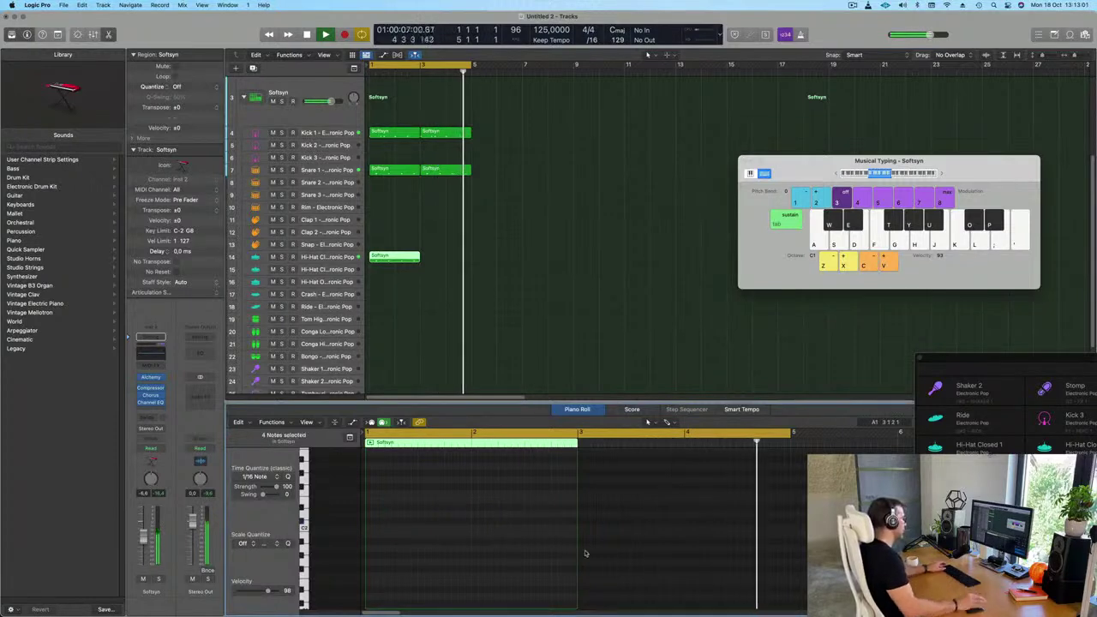
scroll(403, 516, "up", 3)
scroll(403, 514, "down", 2)
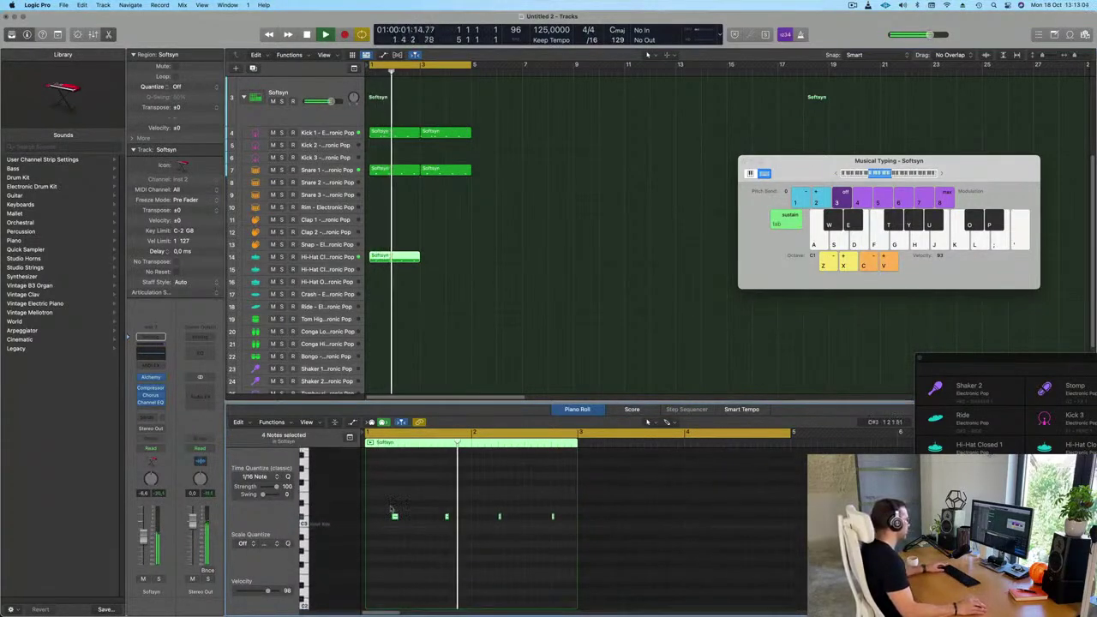
Place hi-hat notes on every offbeat eighth of the two-bar region by shifting and duplicating the four C3 notes
mouse_move(396, 518)
left_mouse_down()
mouse_move(382, 516)
mouse_move(409, 516)
left_mouse_up()
key("space")
key("space")
Repeat the two-bar hi-hat region once to fill bars 3 and 4
left_click(479, 188)
left_click(407, 257)
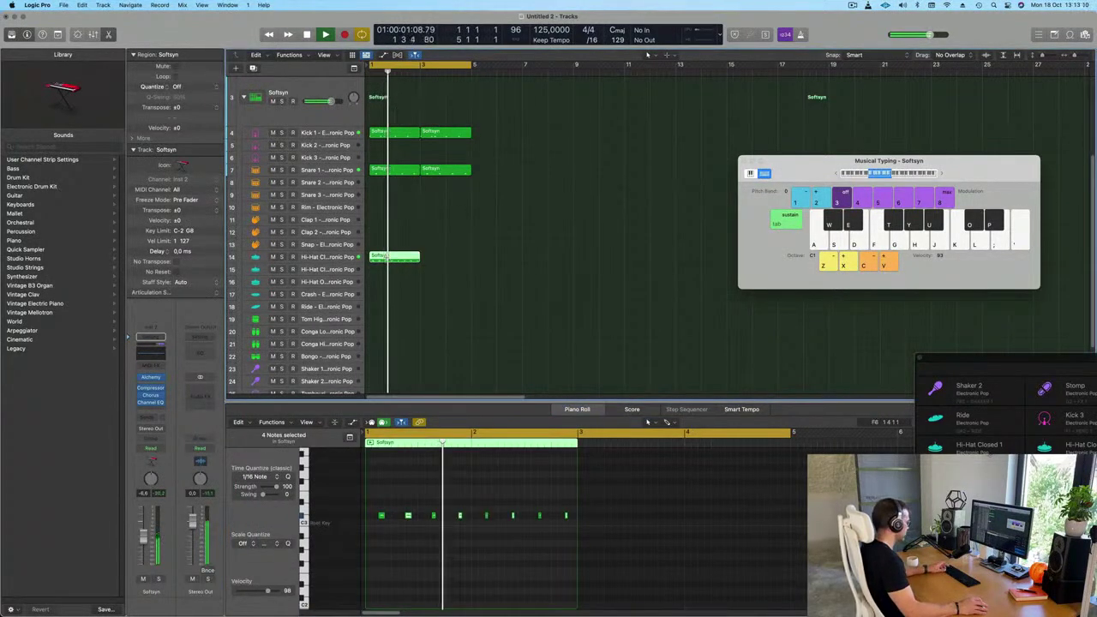
key("super+r")
left_click(466, 280)
scroll(505, 287, "up", 5)
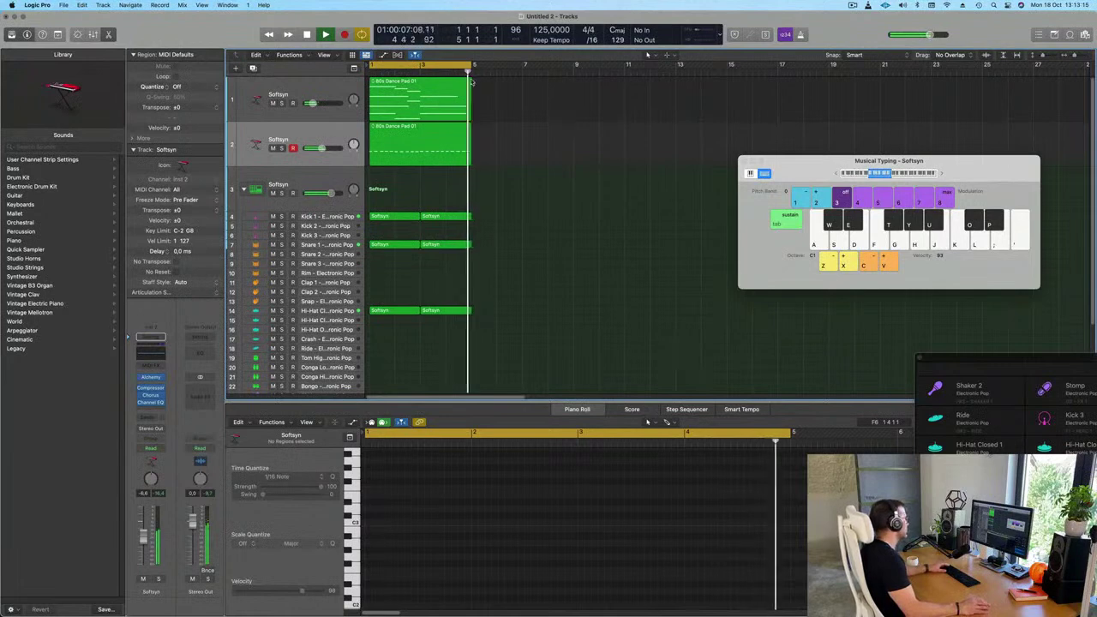
Copy the first hi-hat region to the start of the Conga Low track
key("super+Right")
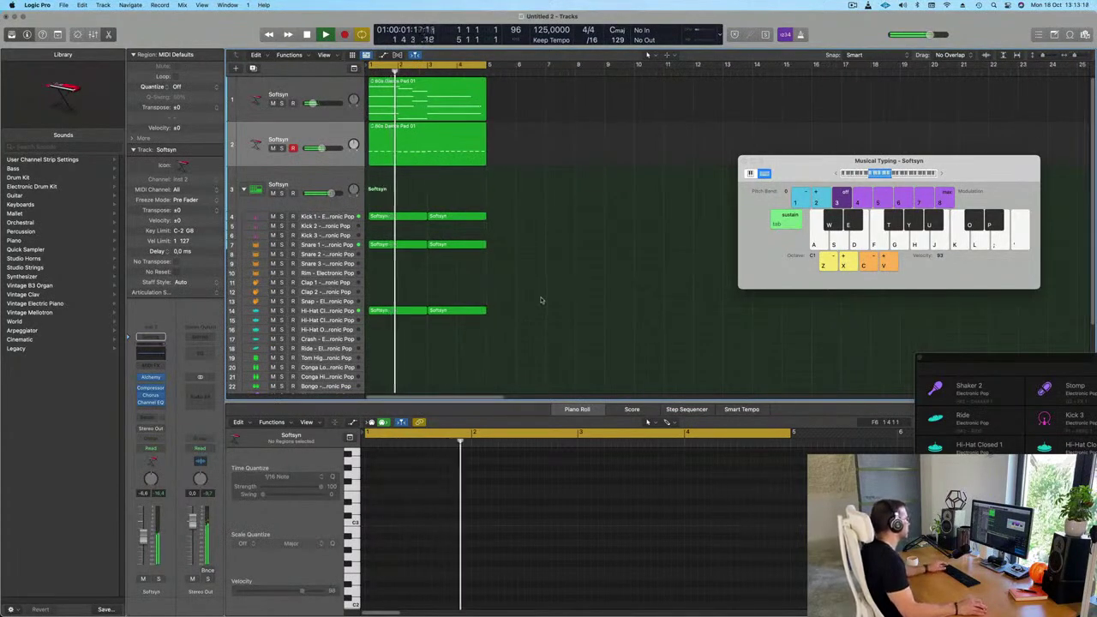
scroll(541, 299, "down", 1)
key("super+Up")
scroll(457, 311, "down", 1)
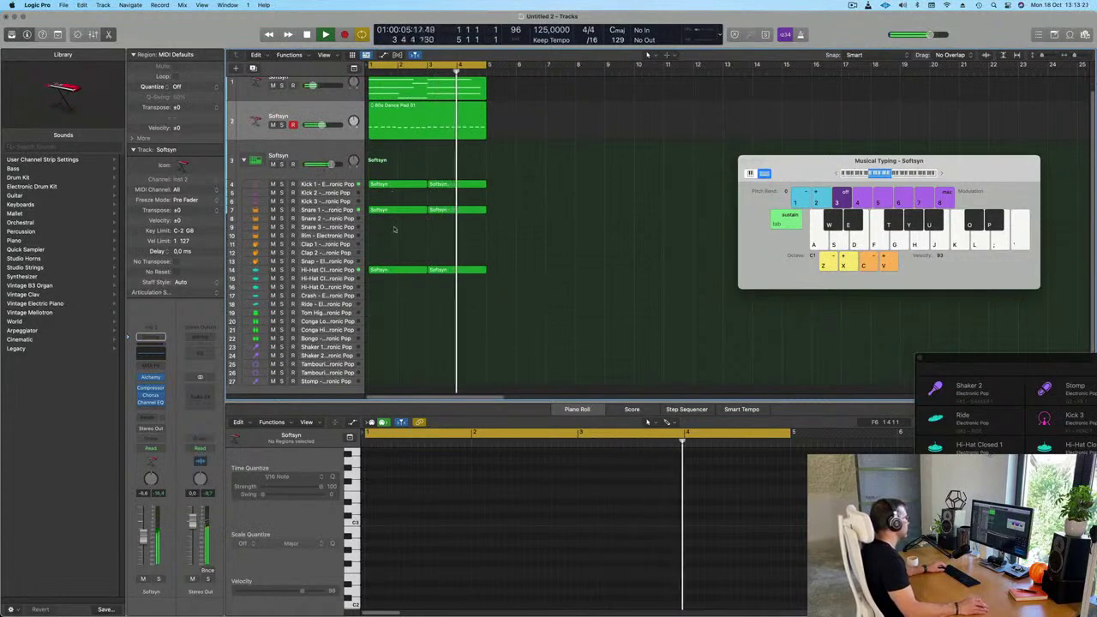
left_click_drag(390, 271, 388, 329)
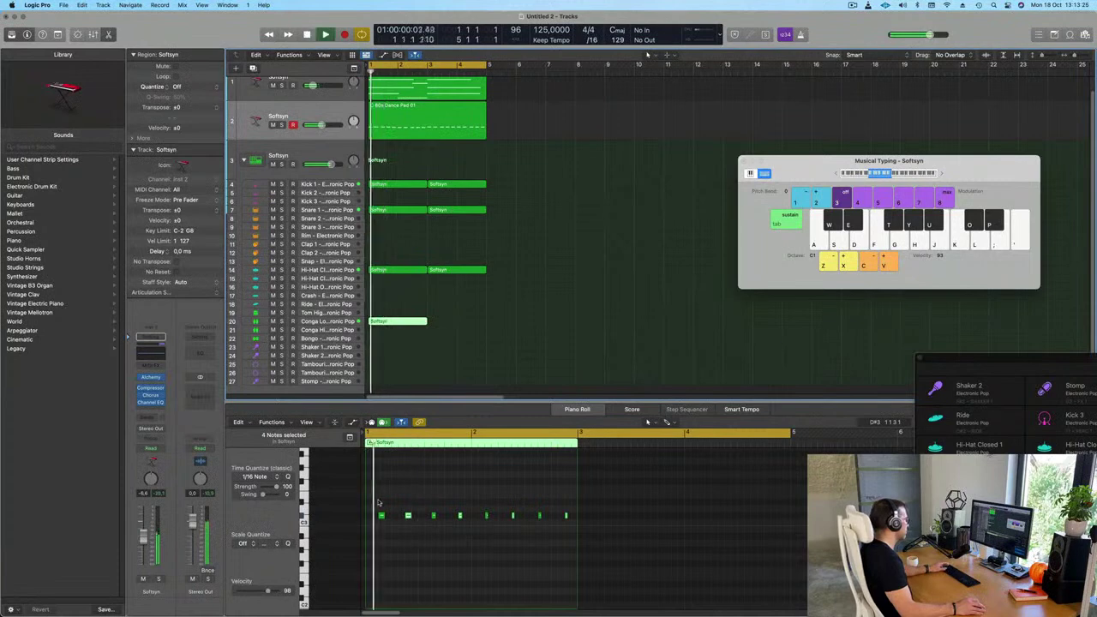
Transpose the second conga note down one octave to C2 and the fourth note up one octave to C4, and play back
left_click(409, 515)
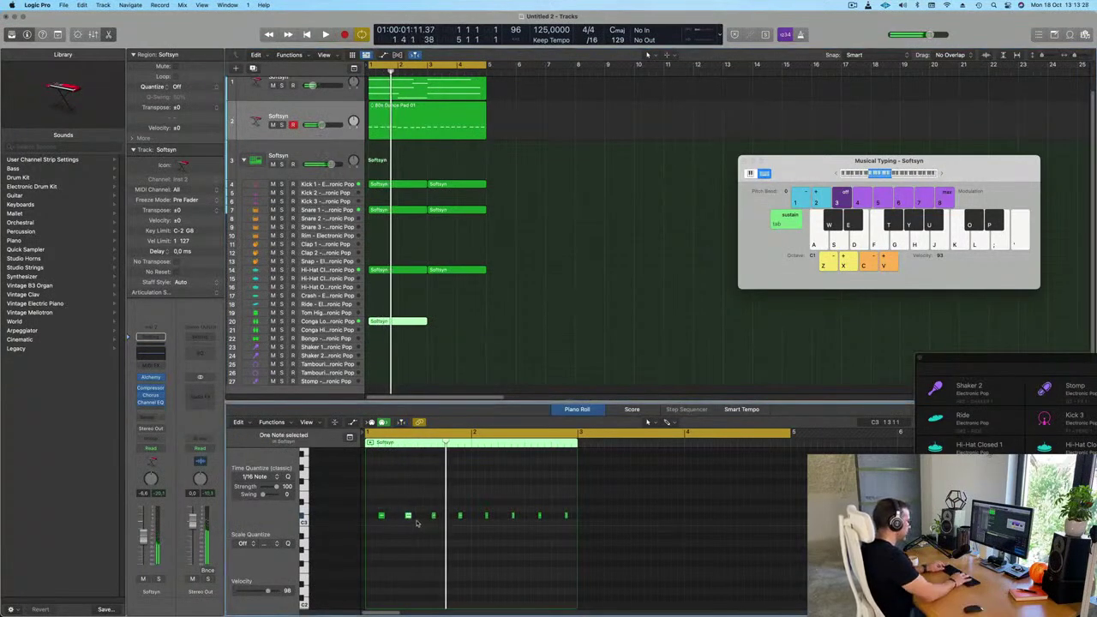
key("space")
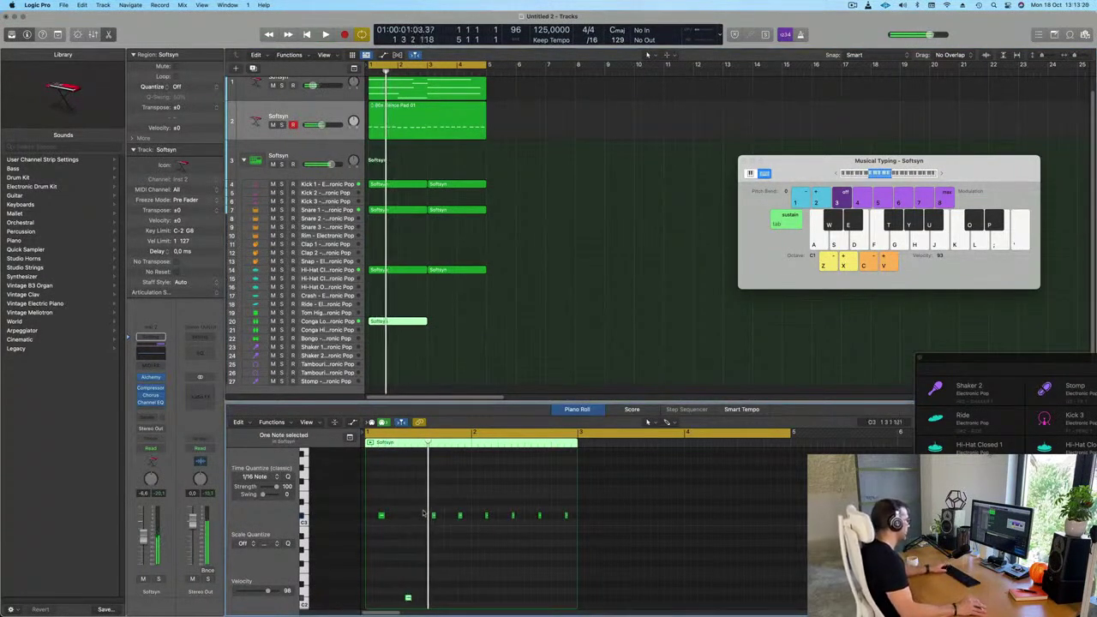
left_click(459, 516)
key("space")
key("alt+shift+Up")
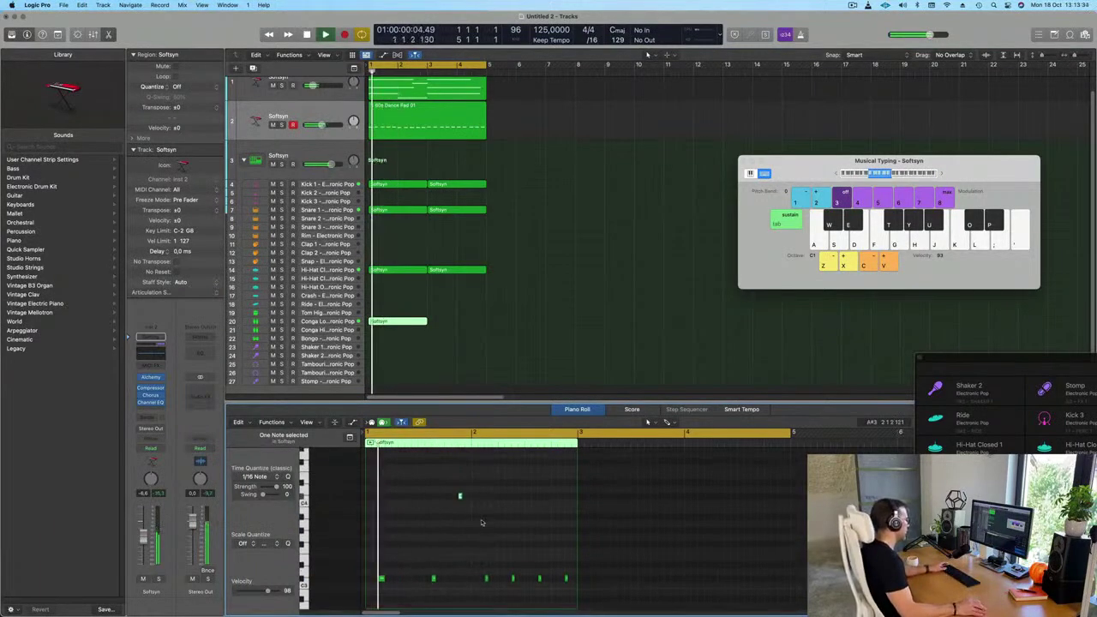
scroll(483, 523, "down", 3)
key("space")
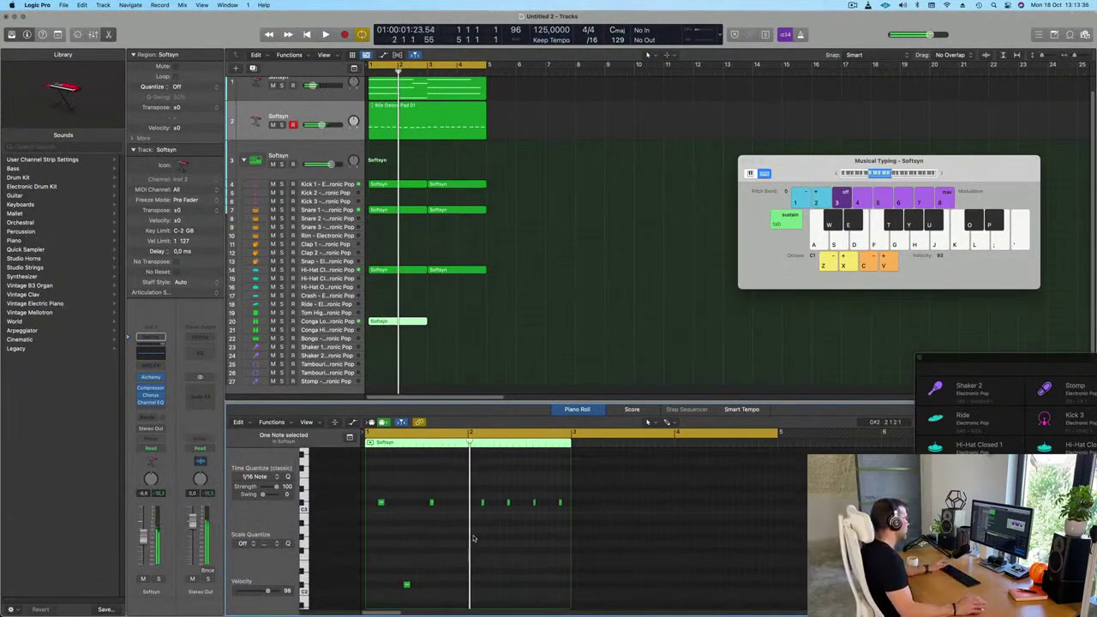
Split the Conga Low region at bar 2 and delete its second half, keeping a one-bar region
double_click(397, 321, "super")
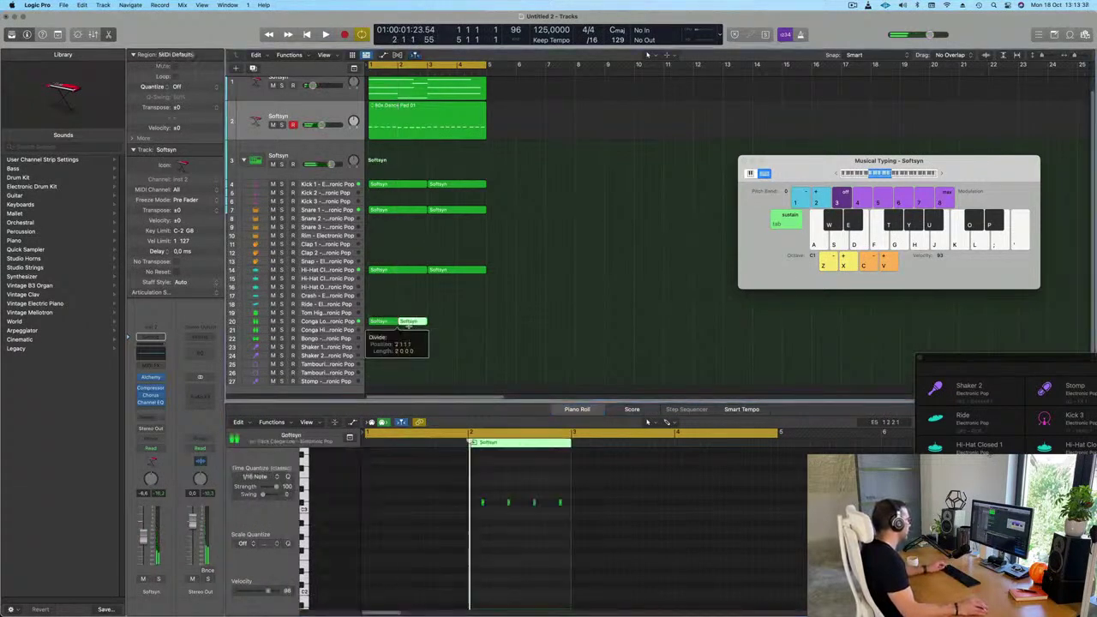
left_click(438, 322)
left_click(425, 324)
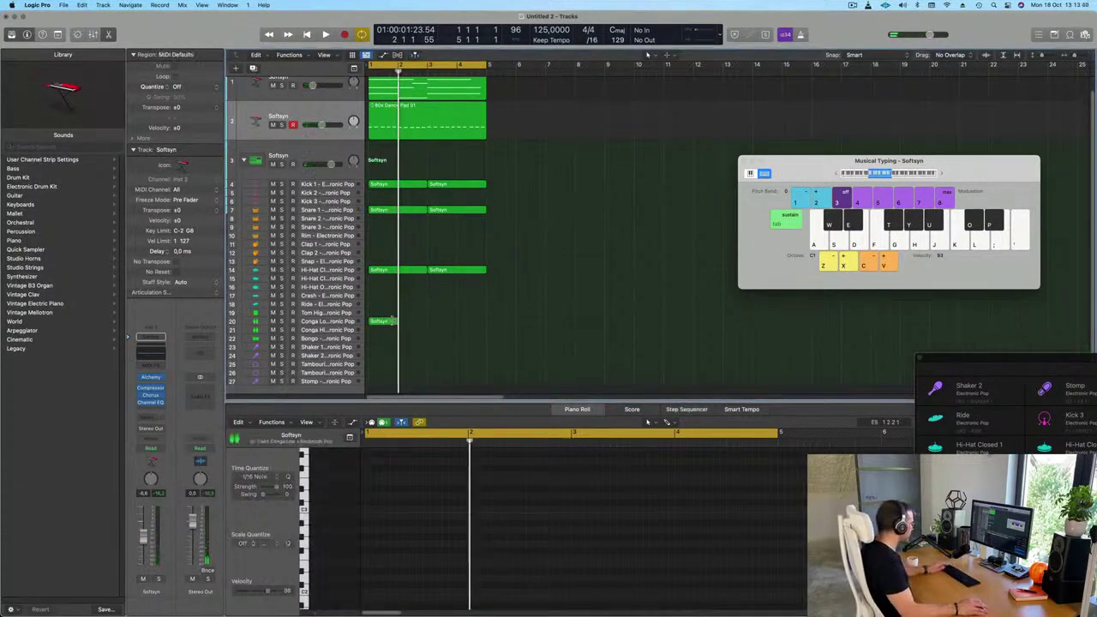
left_click(387, 323)
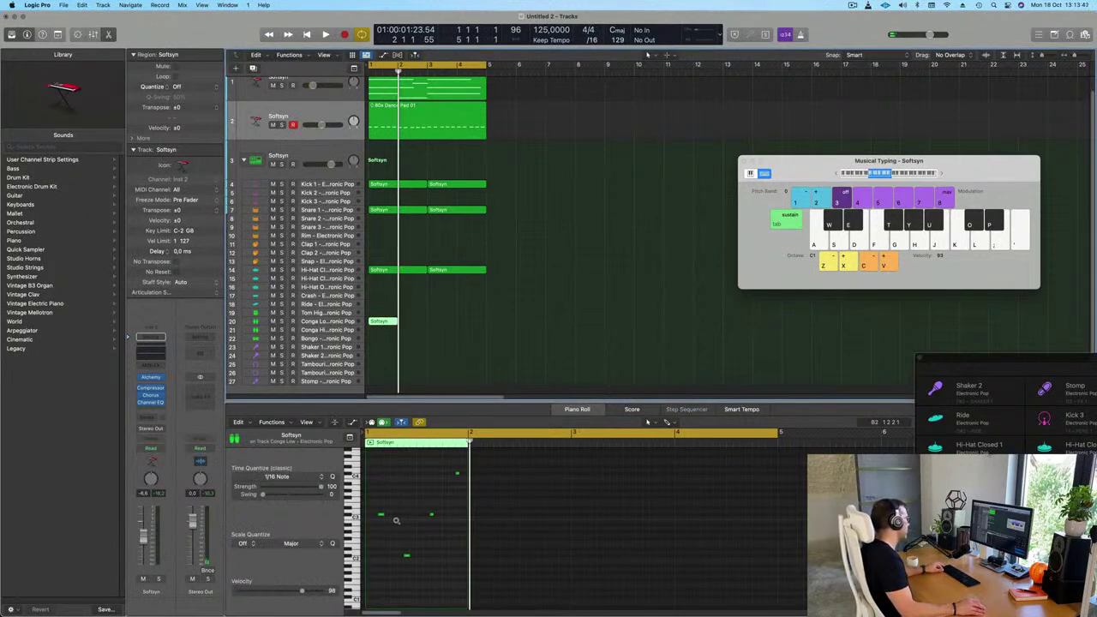
Play back and raise the Conga Low track's volume to about -13 dB
key("space")
left_click(328, 318)
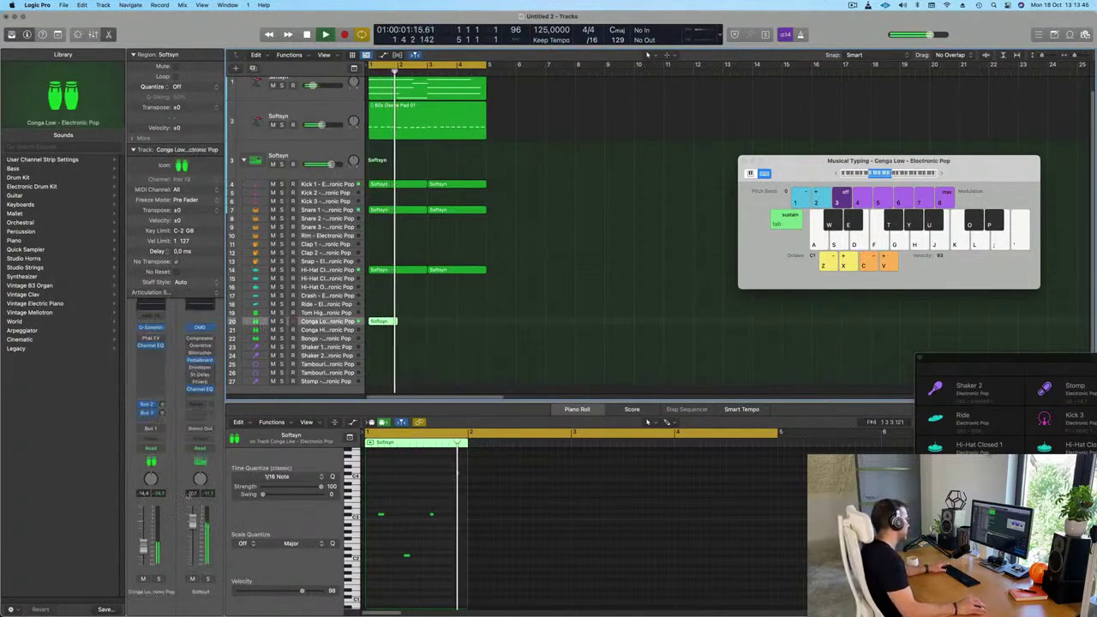
left_click_drag(144, 547, 144, 546)
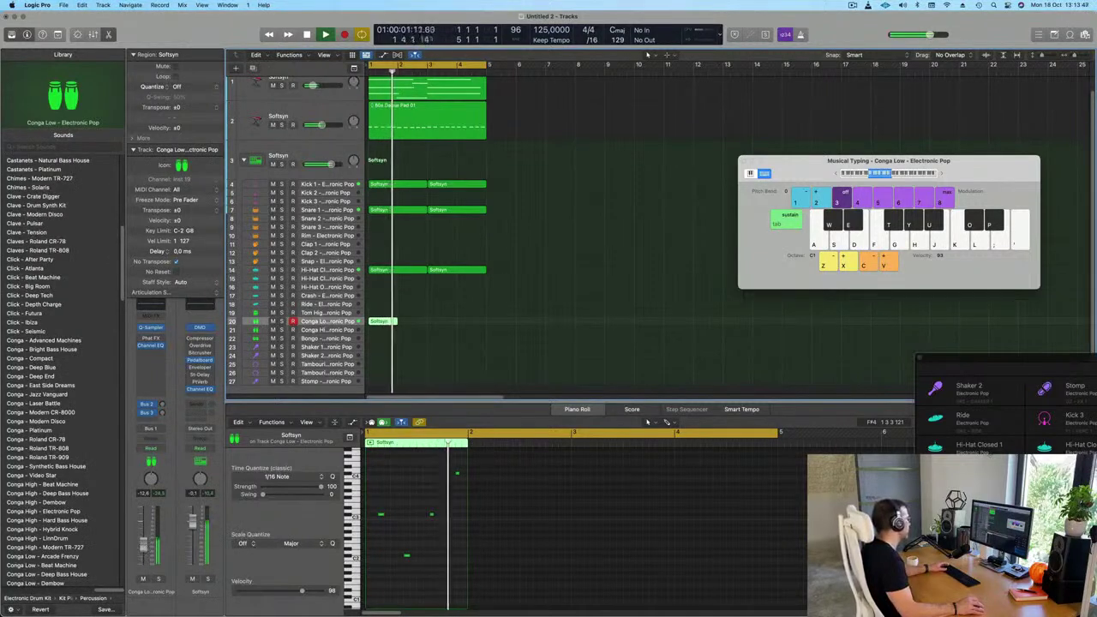
Repeat the one-bar Conga Low region to fill bars 2 to 4 and raise the track's Bus 3 delay send
left_click_drag(446, 321, 381, 328)
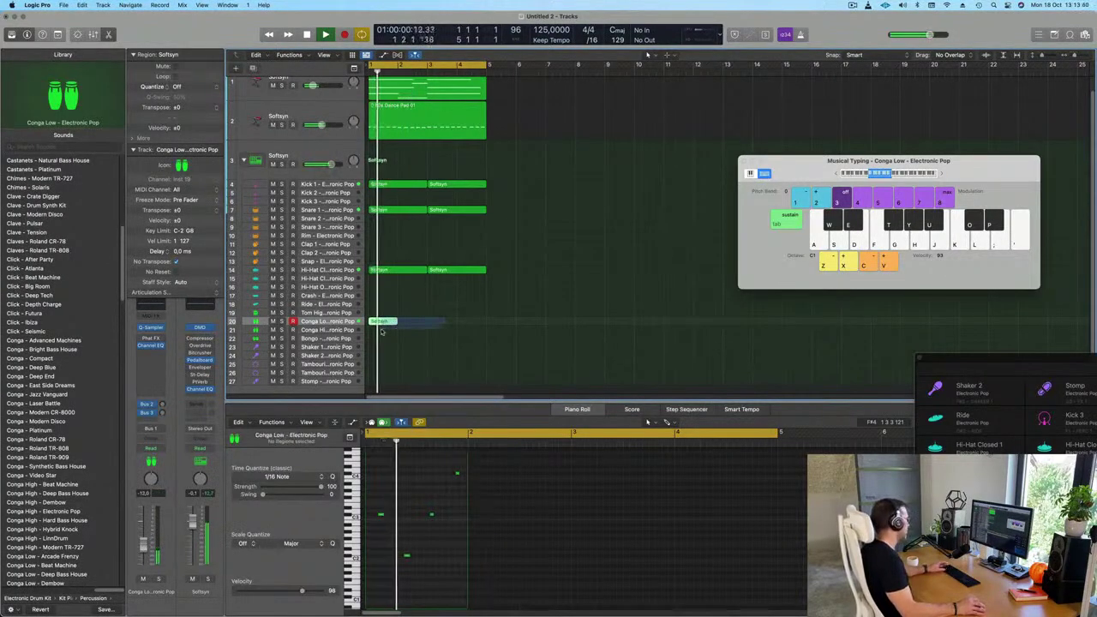
key("super+r")
key("super+r")
key("super+r")
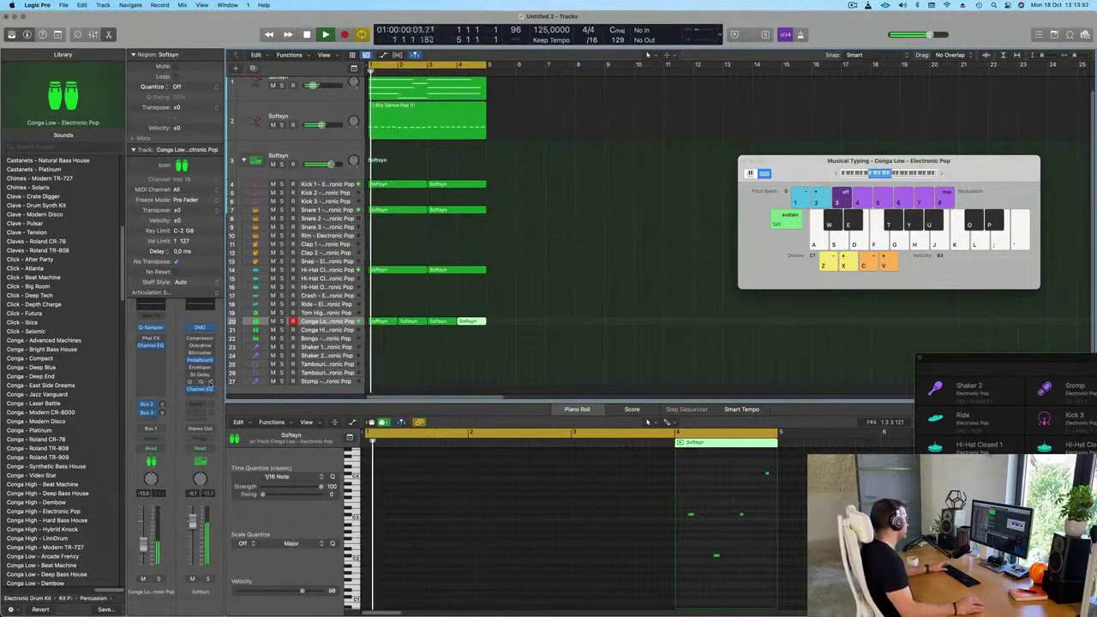
left_click_drag(163, 413, 163, 416)
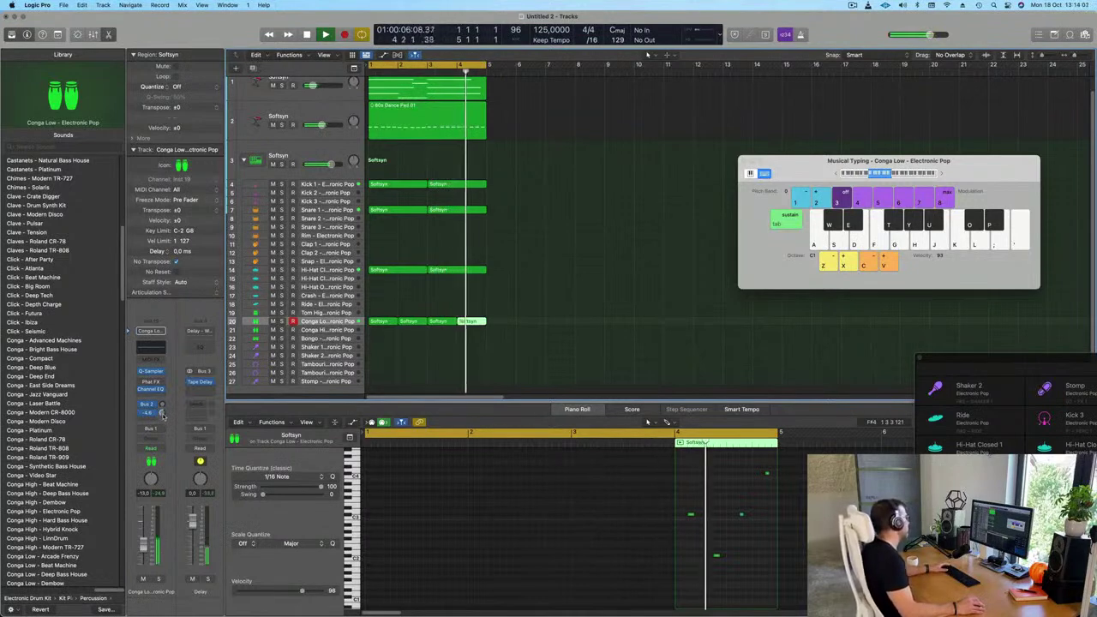
left_click(445, 368)
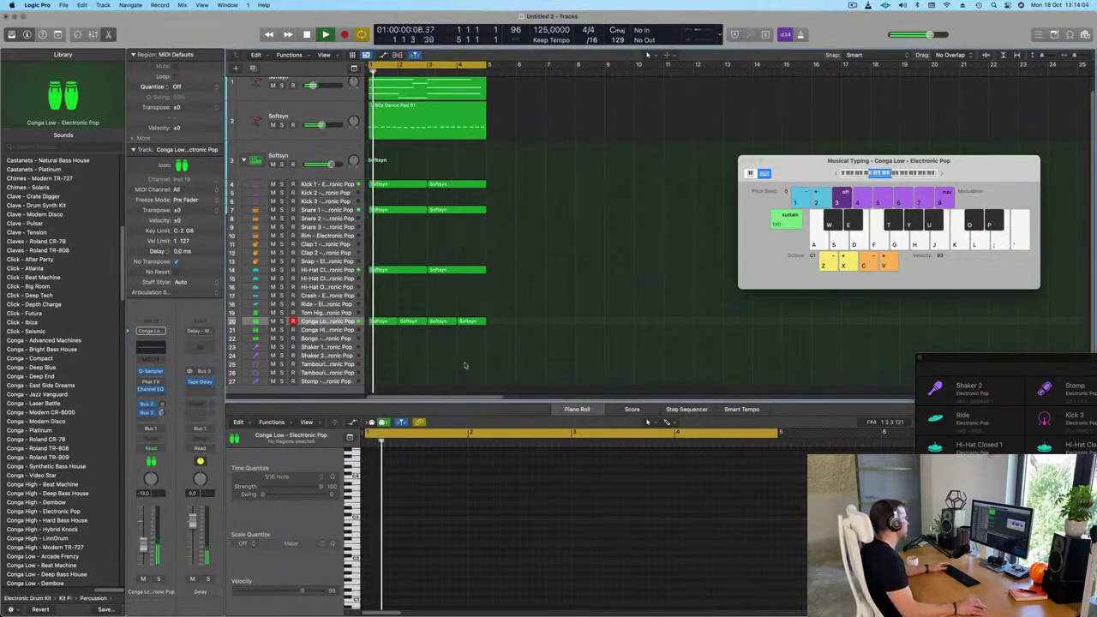
Copy the first Conga Low region to the start of the Conga High track
scroll(442, 371, "down", 1)
left_click(383, 315)
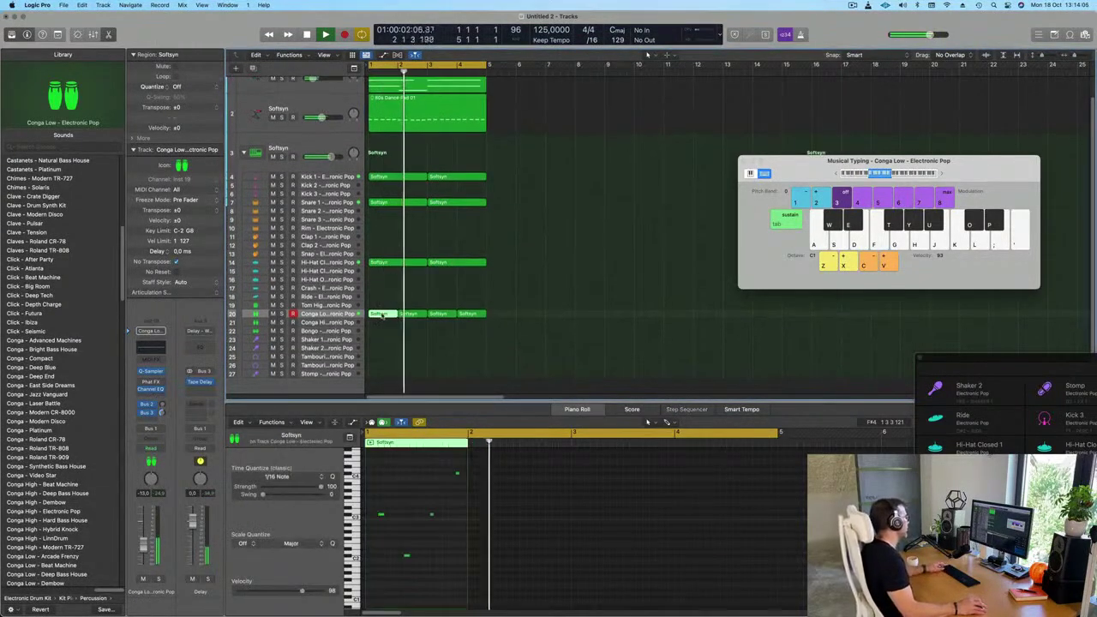
left_click_drag(382, 315, 382, 330)
key("space")
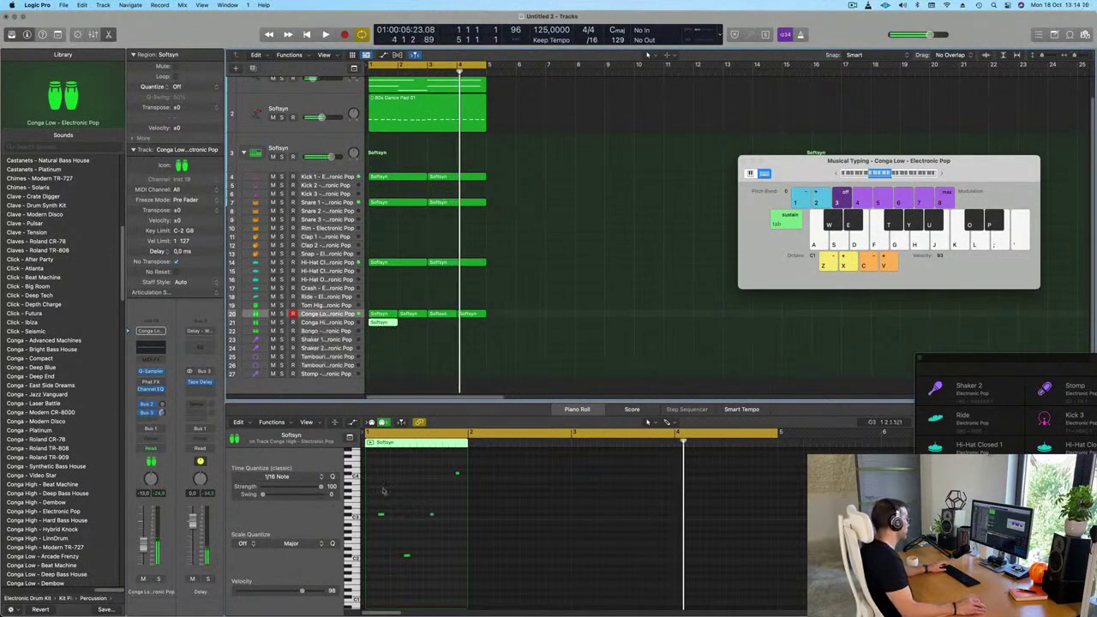
Transpose the Conga High region's notes down one octave, shift them an eighth later and keep only the first two
left_click_drag(372, 469, 460, 583)
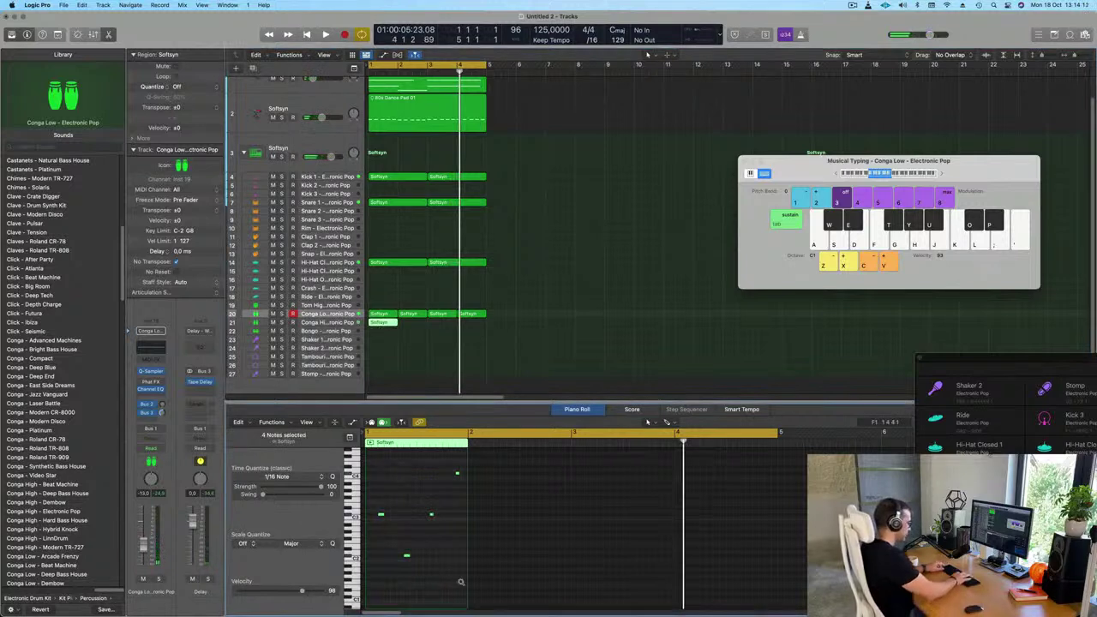
key("space")
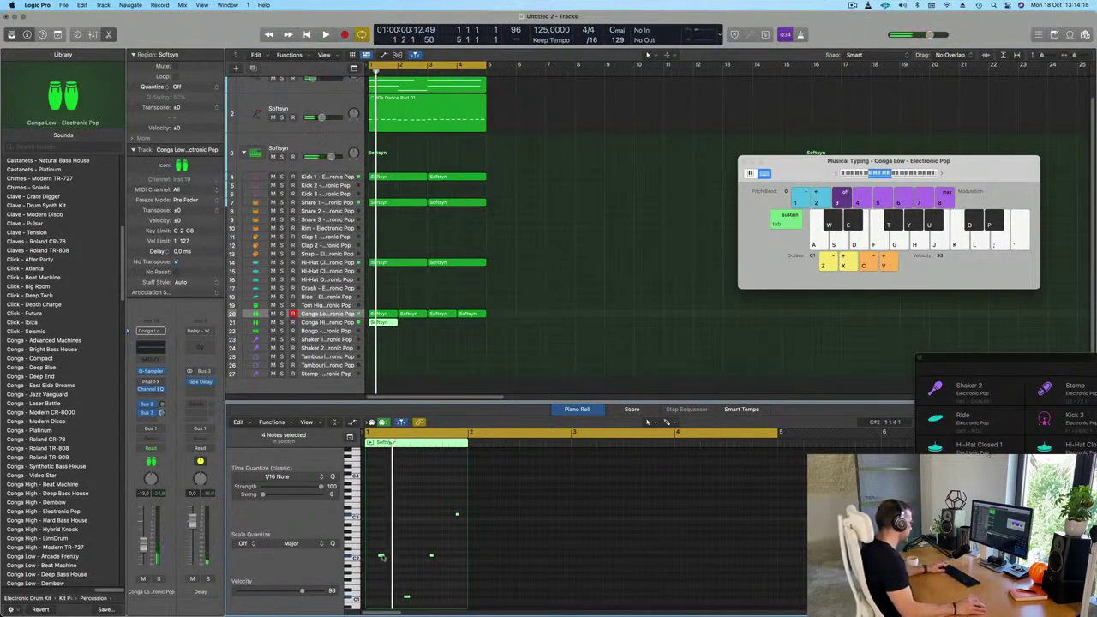
left_click_drag(382, 558, 394, 557)
key("space")
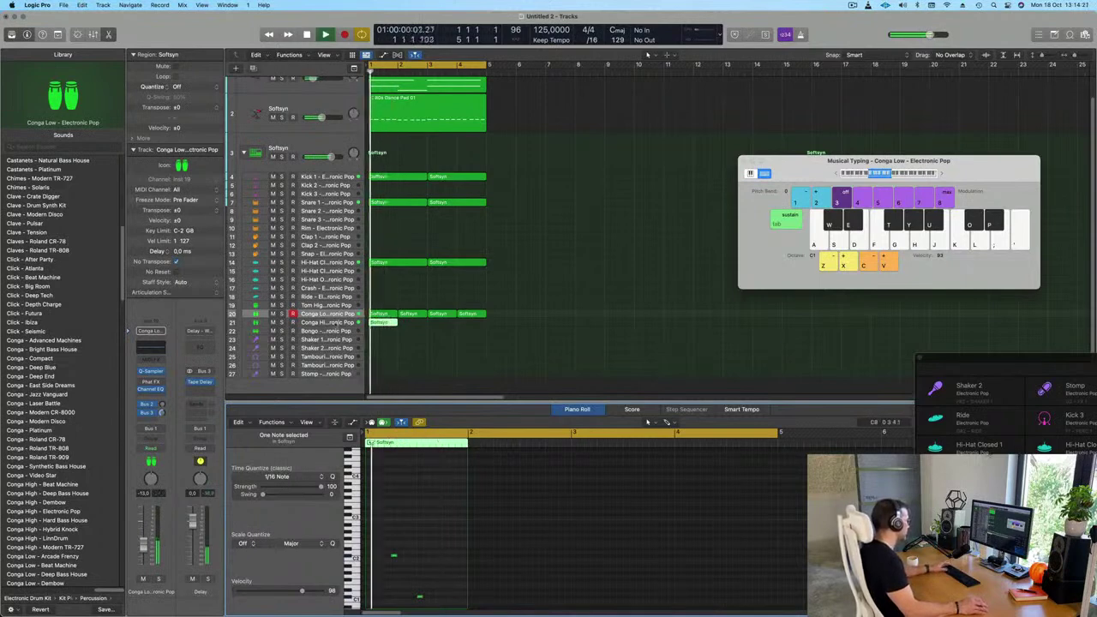
Select the Conga High track and repeat its one-bar region three times to fill bars 2 to 4
left_click(330, 322)
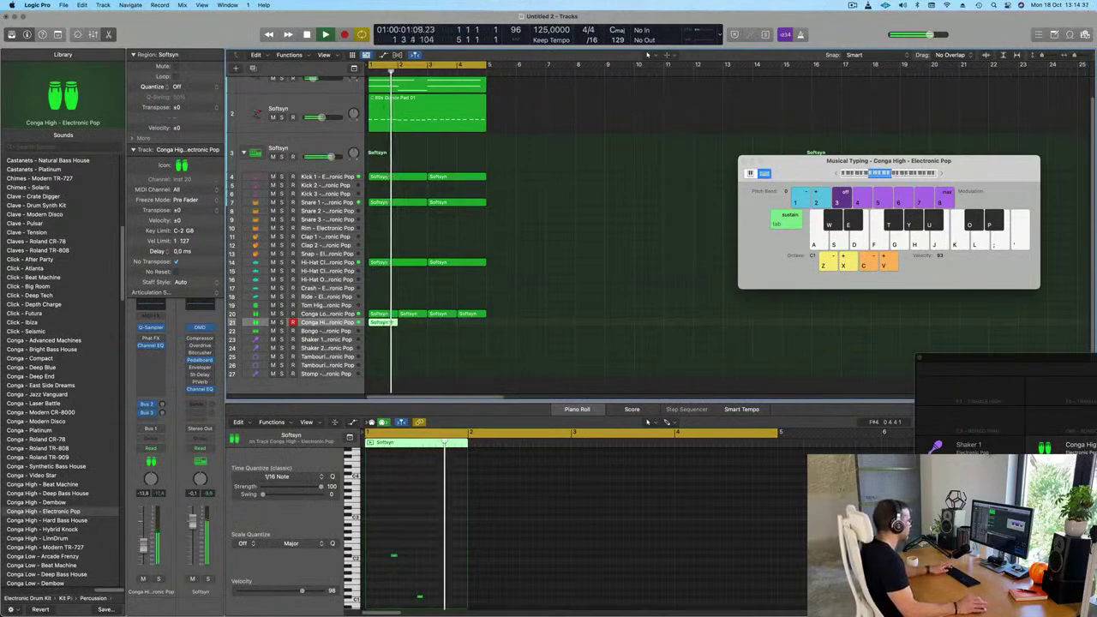
key("super+r")
key("super+r")
key("super+r")
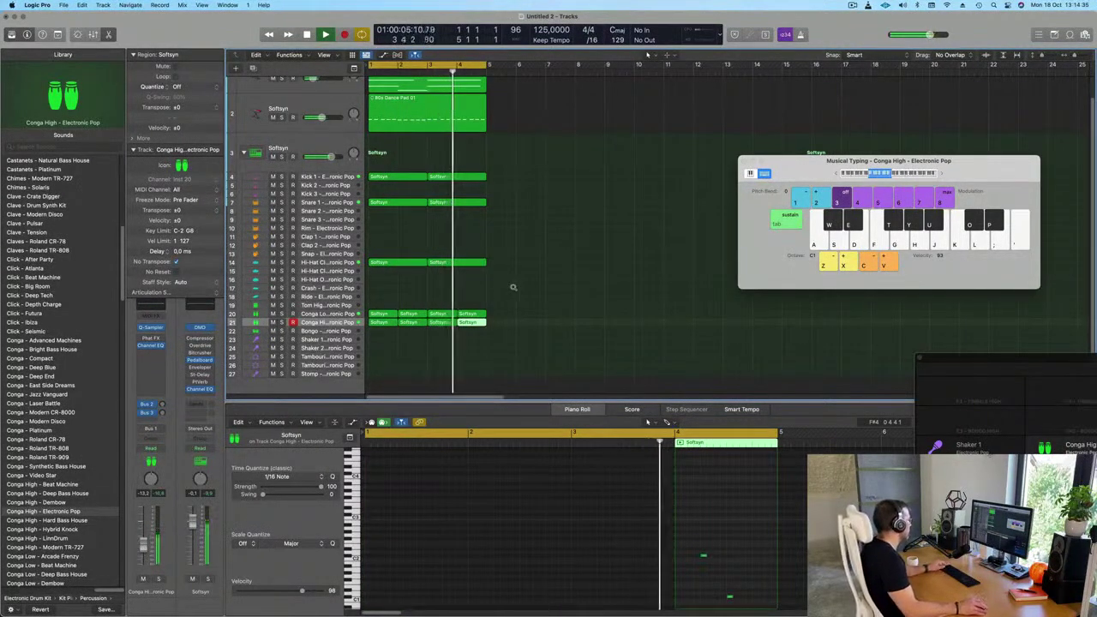
Copy the first Hi-Hat Closed 1 region to the start of the Shaker 1 track
scroll(480, 257, "up", 2)
left_click(393, 211)
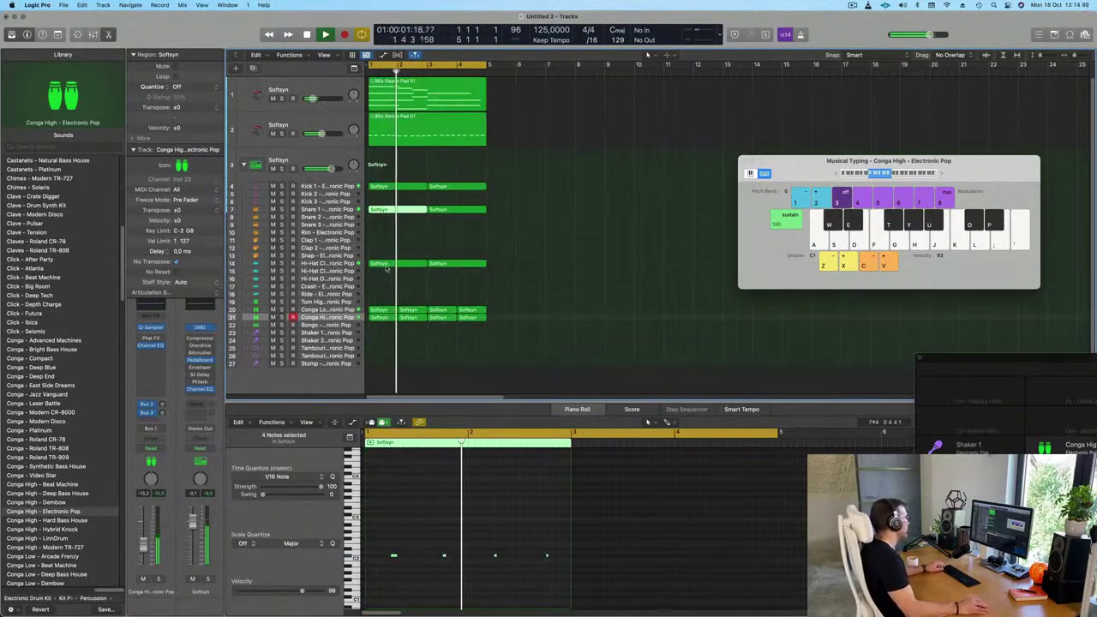
left_click_drag(387, 268, 383, 333)
Duplicate the Shaker 1 region's eight notes to neighbouring positions to build a denser pattern across its two bars
key("space")
left_click_drag(375, 504, 602, 538)
key("z")
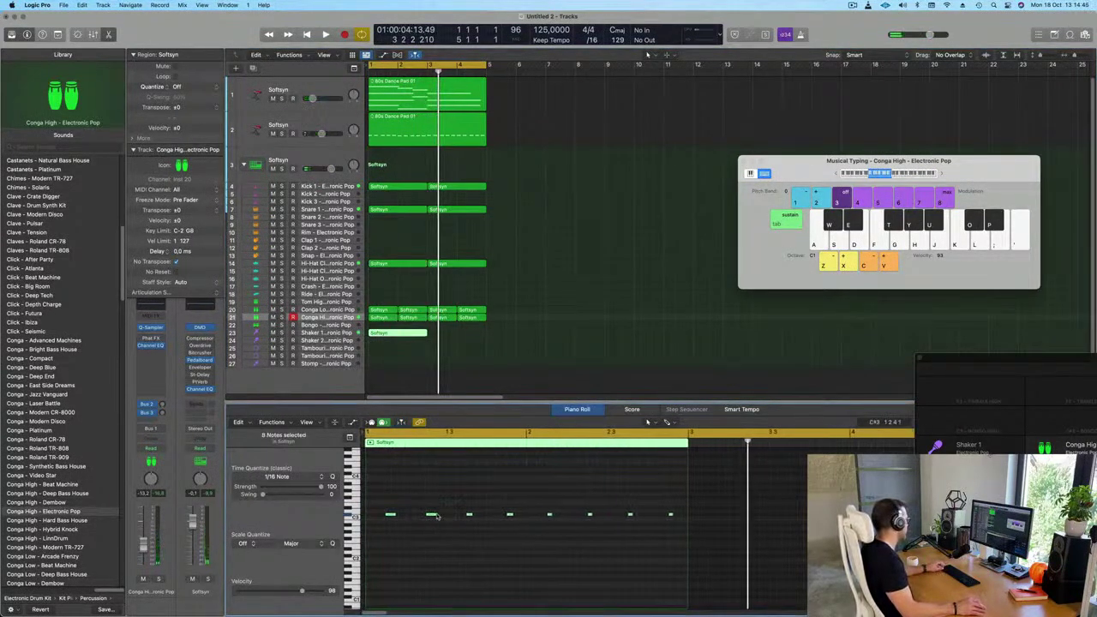
mouse_move(387, 516)
left_mouse_down()
mouse_move(371, 517)
mouse_move(401, 516)
left_mouse_up()
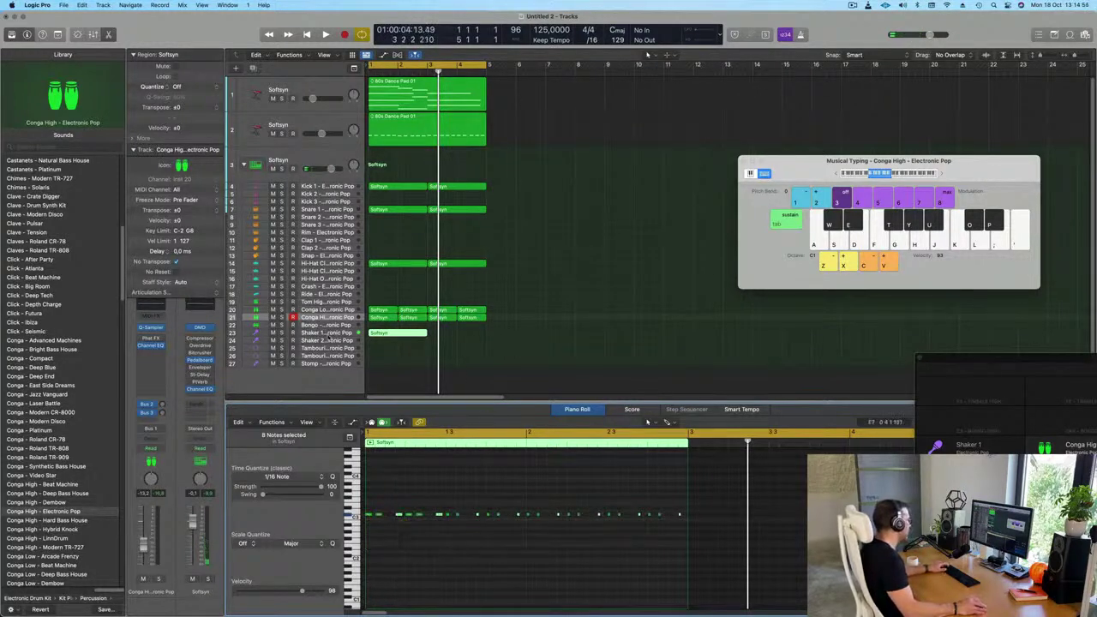
Select the Shaker 1 track, repeat its two-bar region to fill bars 3 and 4, and play the loop
left_click(334, 332)
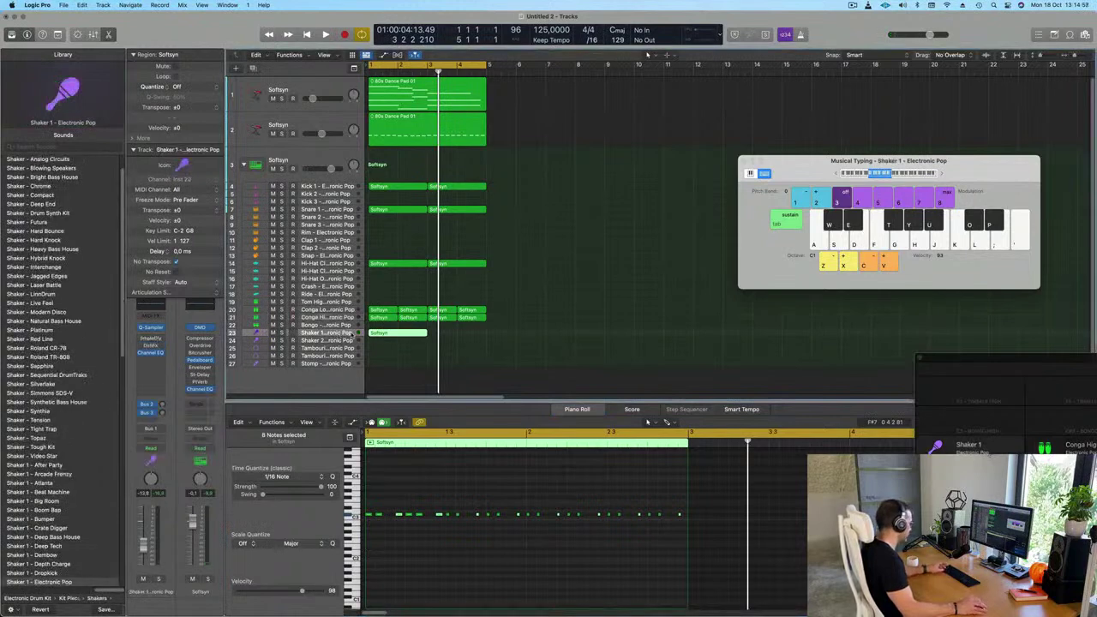
key("super+r")
key("space")
left_click(352, 334)
key("space")
key("space")
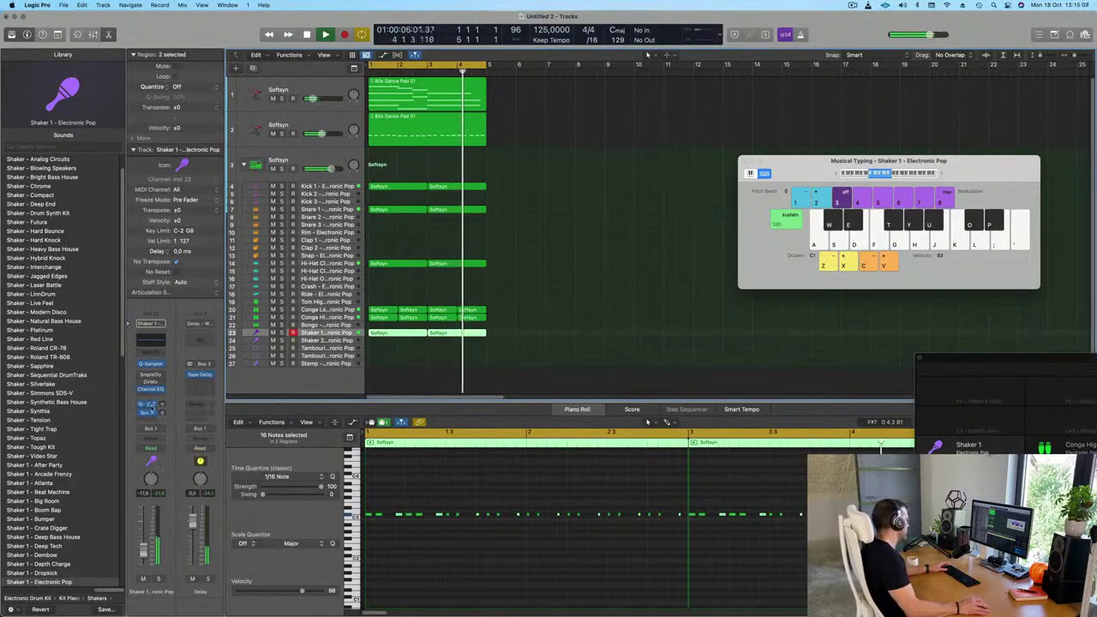
Enable the Sample Delay on Shaker 1 and set its left delay to about 10.4 ms
left_click(151, 377)
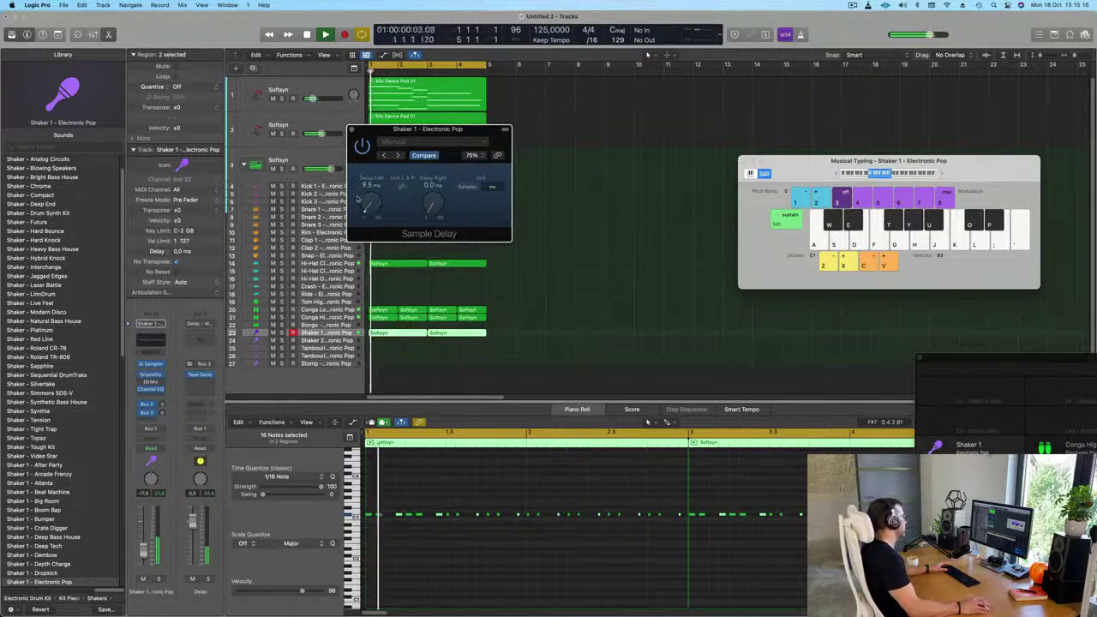
left_click_drag(367, 214, 367, 215)
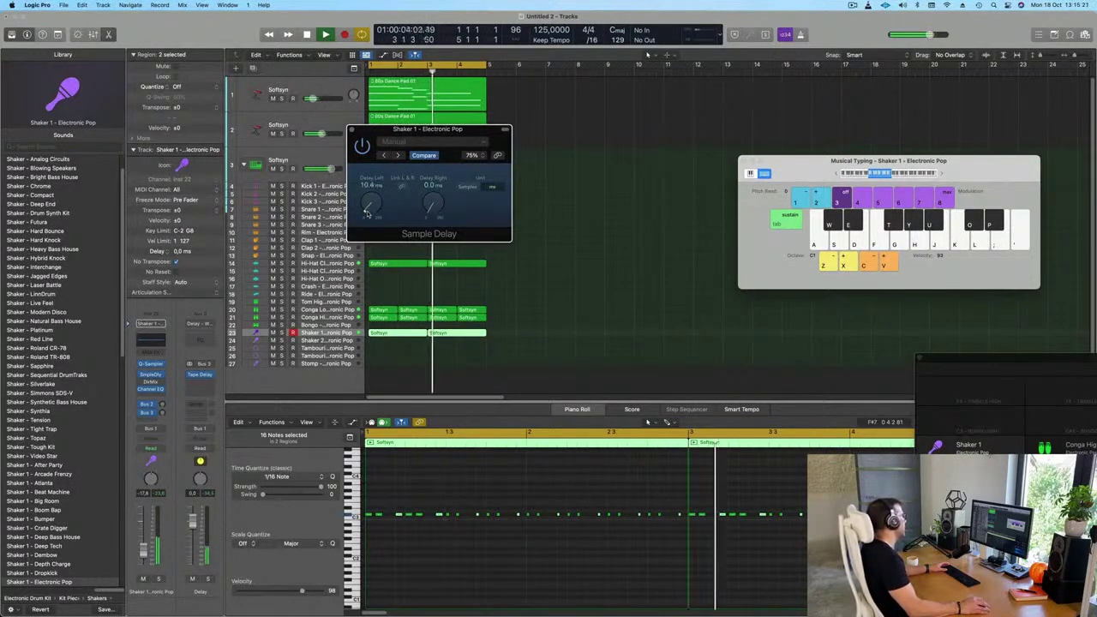
left_click(352, 129)
left_click(544, 252)
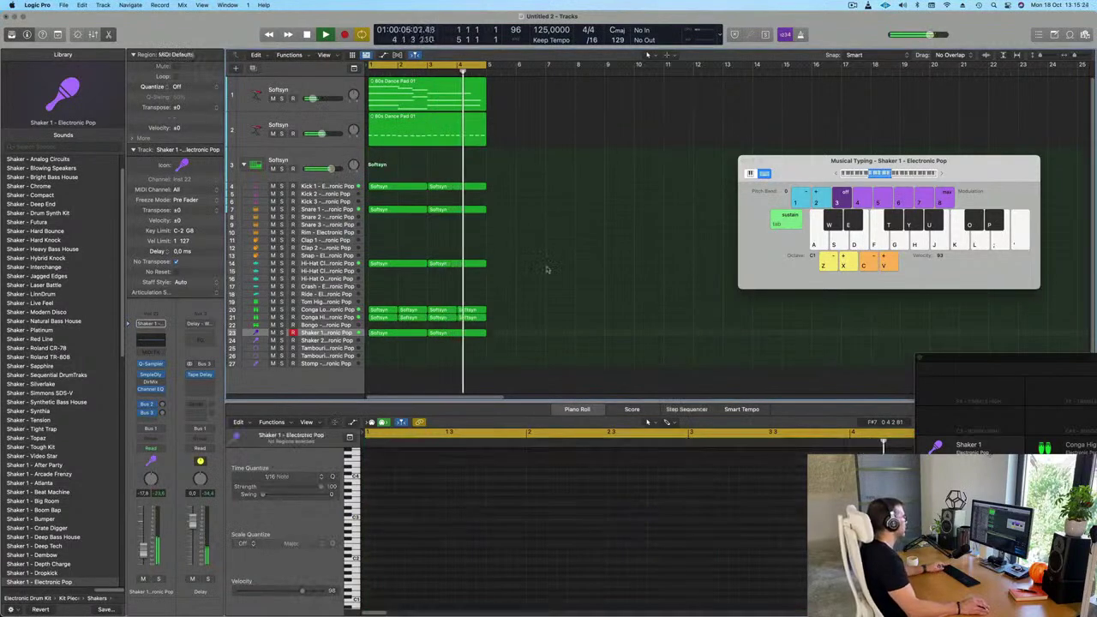
Lower the volumes of the Conga High and Conga Low tracks slightly
key("super+Up")
key("super+Up")
key("super+Up")
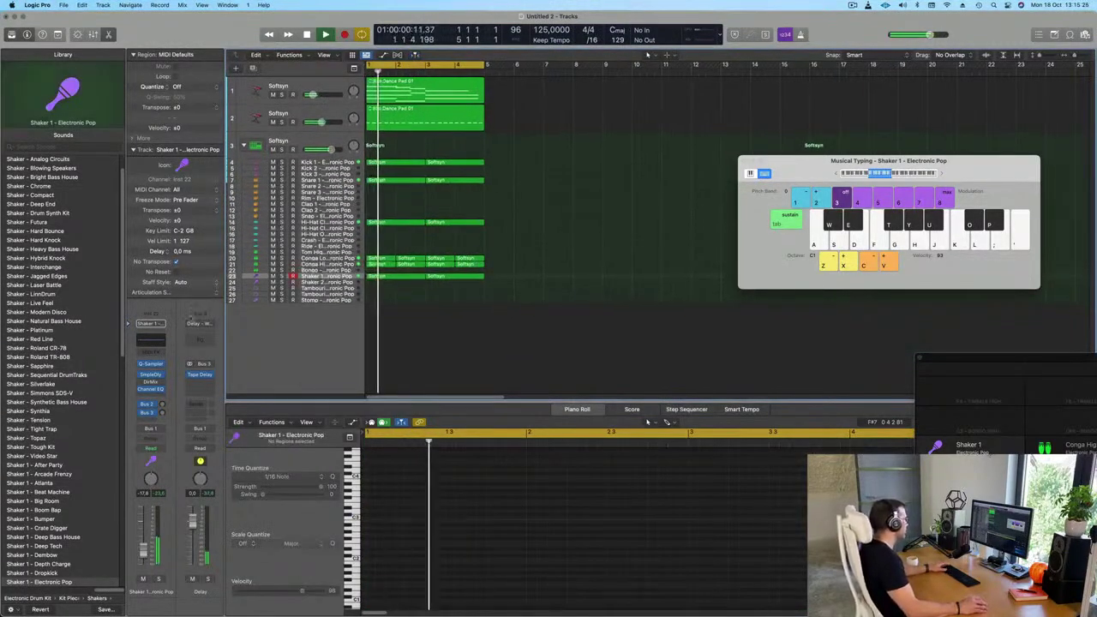
left_click(348, 265)
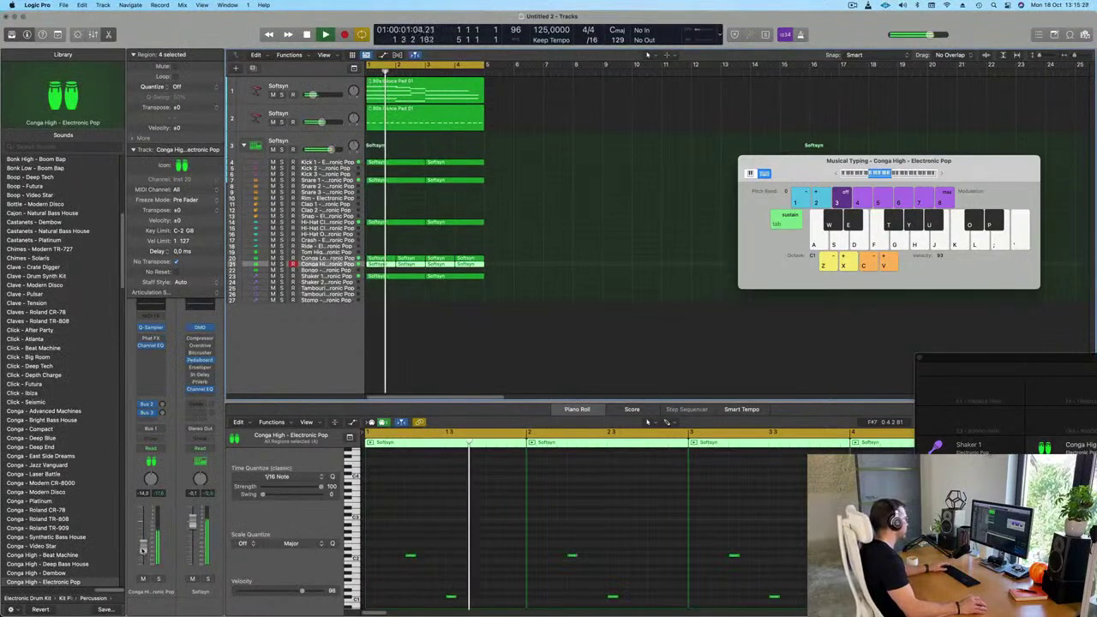
key("Up")
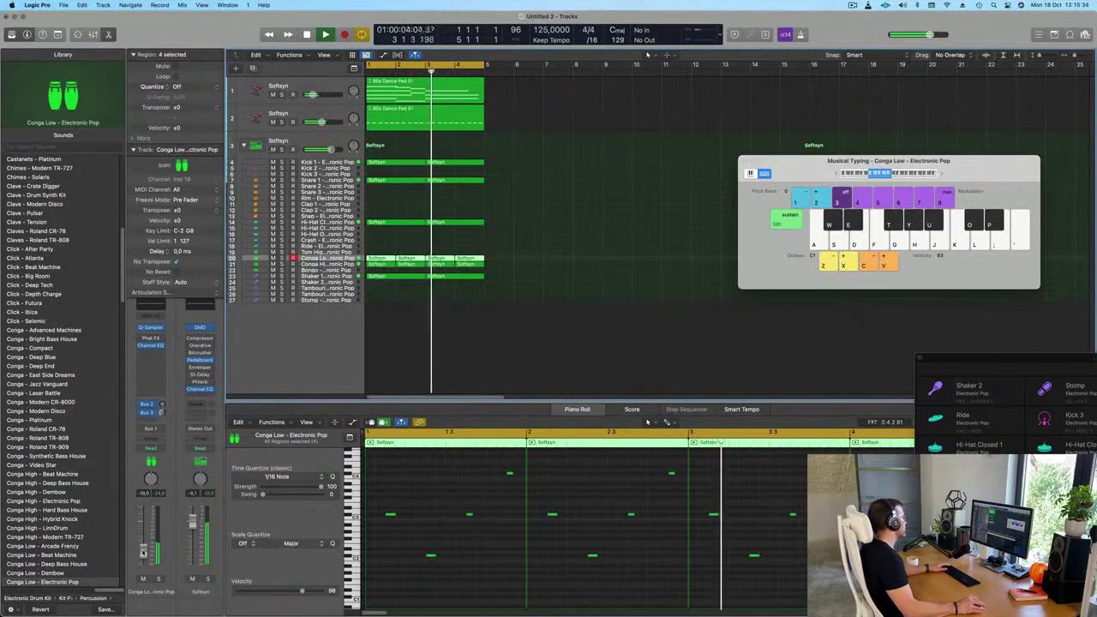
key("Return")
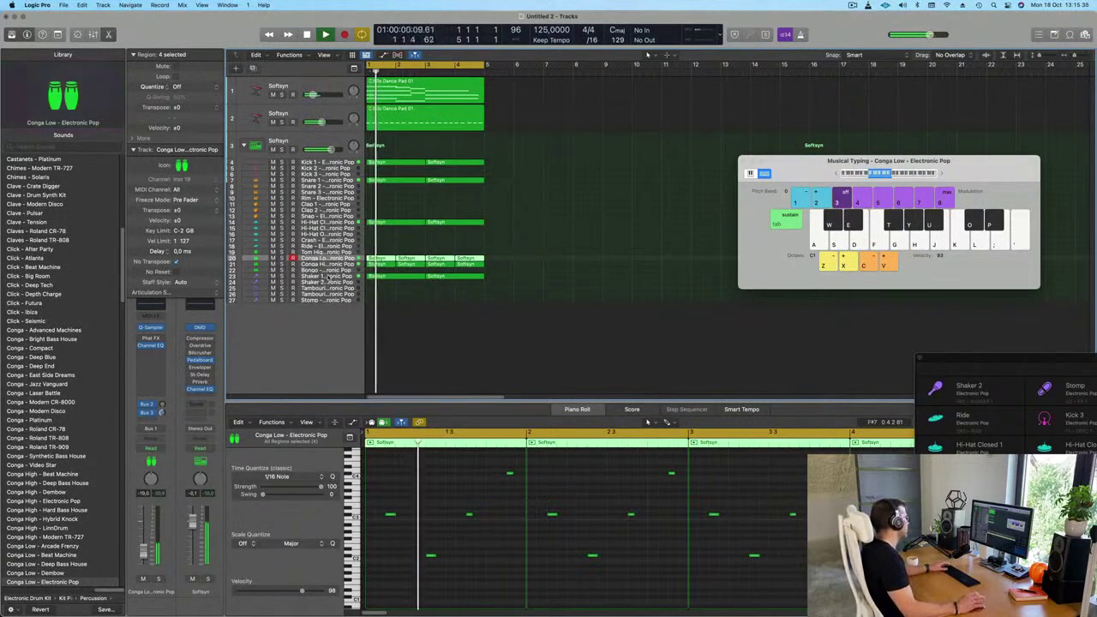
Select all of Shaker 1's notes and lower the track's volume to about -24.5 dB during playback
left_click(322, 276)
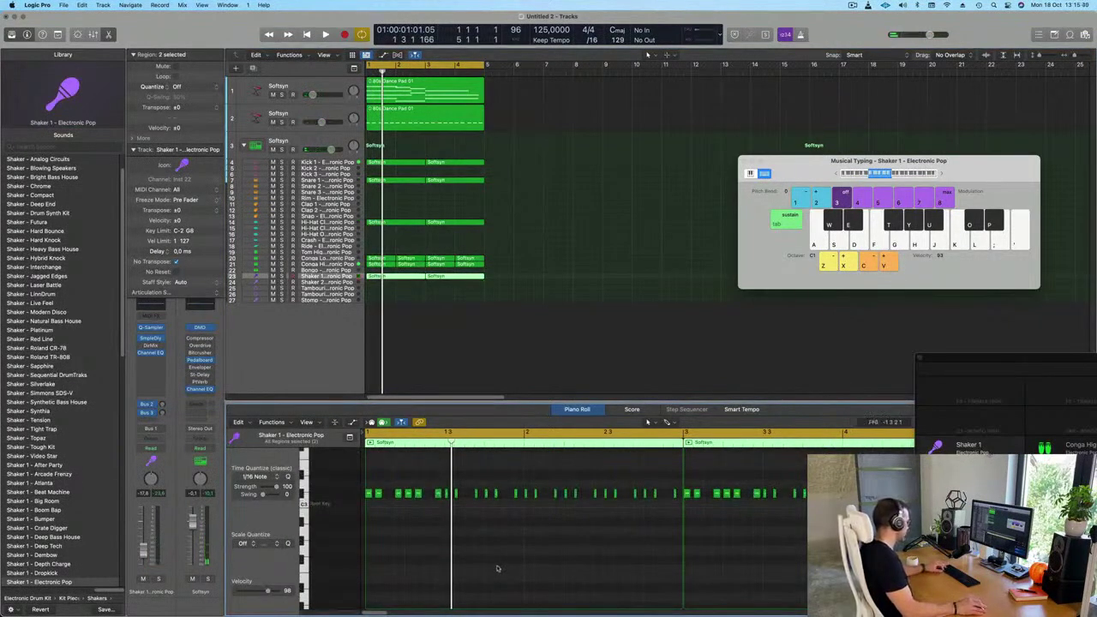
key("alt+shift+Down")
key("space")
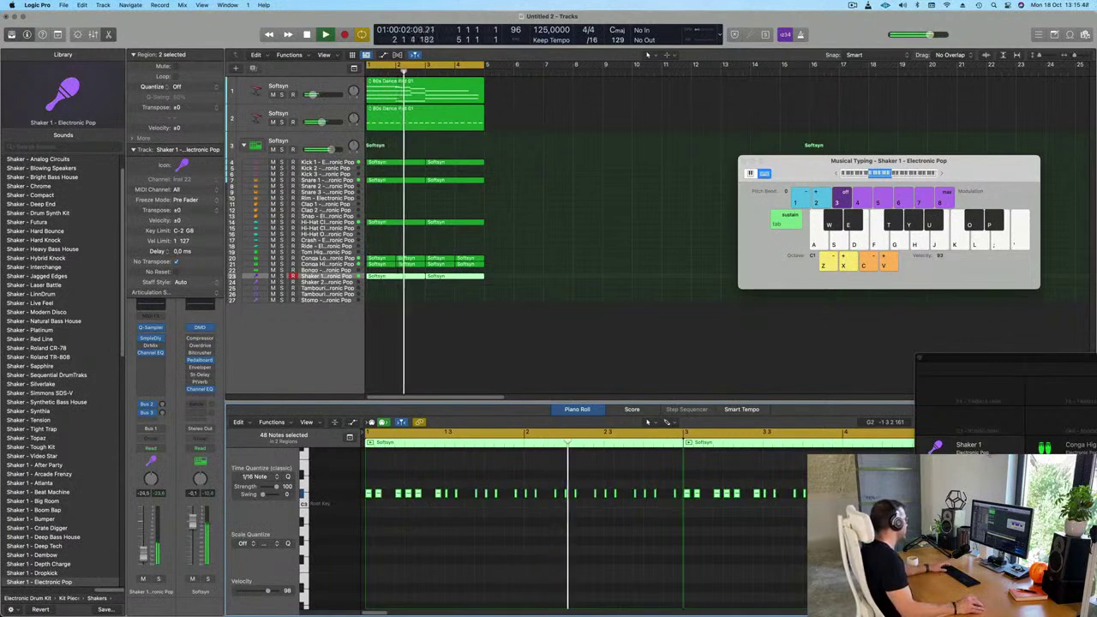
Insert a stereo Delay Designer on the Shaker 1 channel
left_click(162, 361)
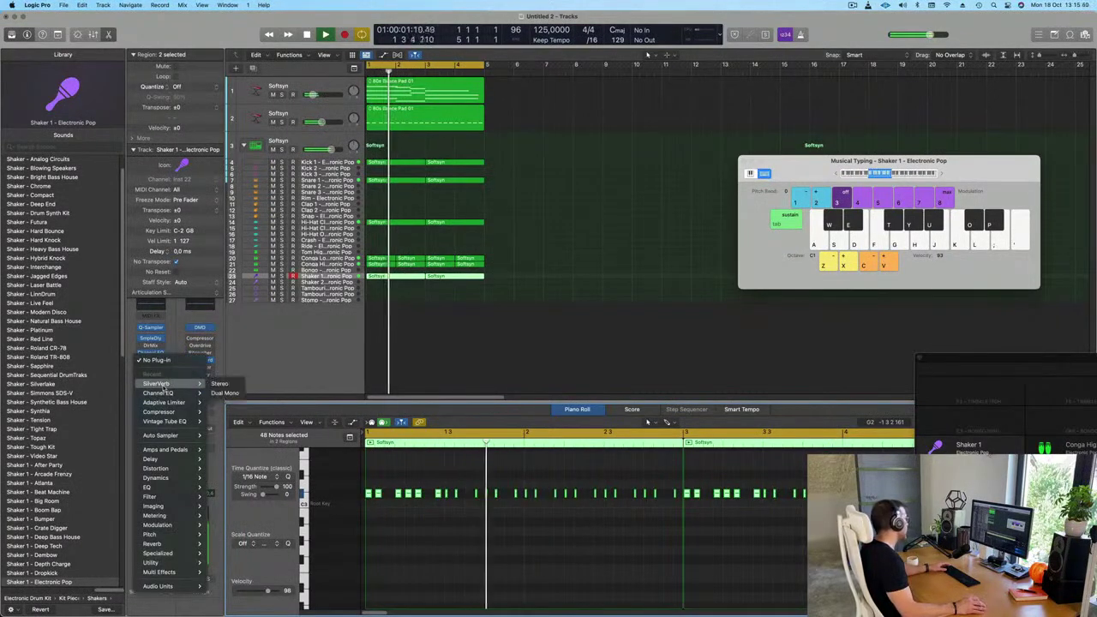
mouse_move(180, 461)
mouse_move(230, 461)
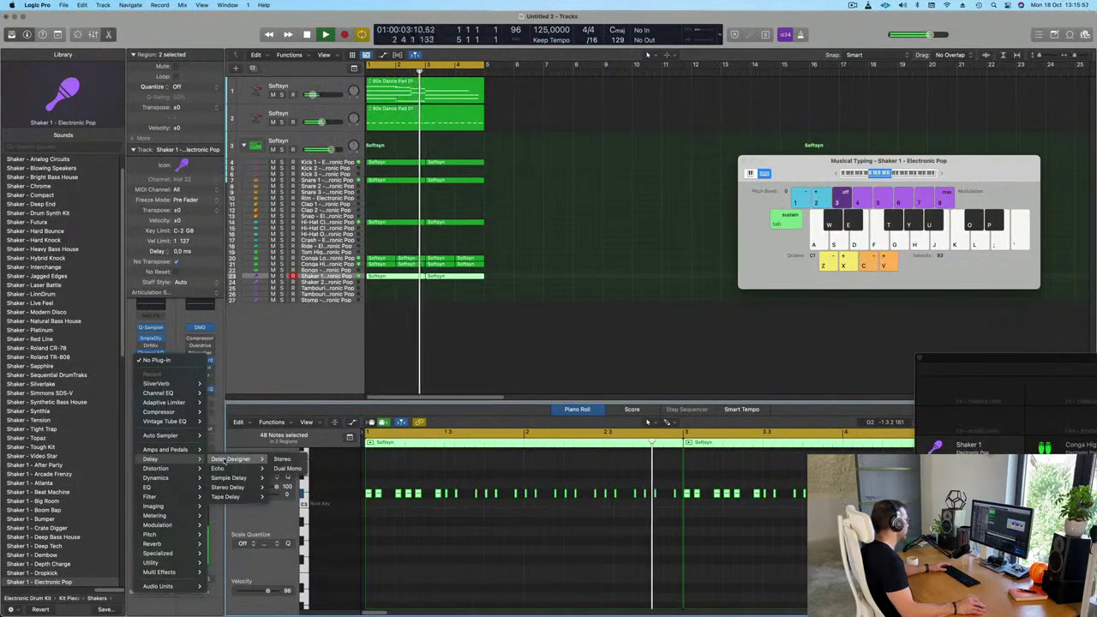
left_click(282, 459)
left_click_drag(539, 142, 460, 263)
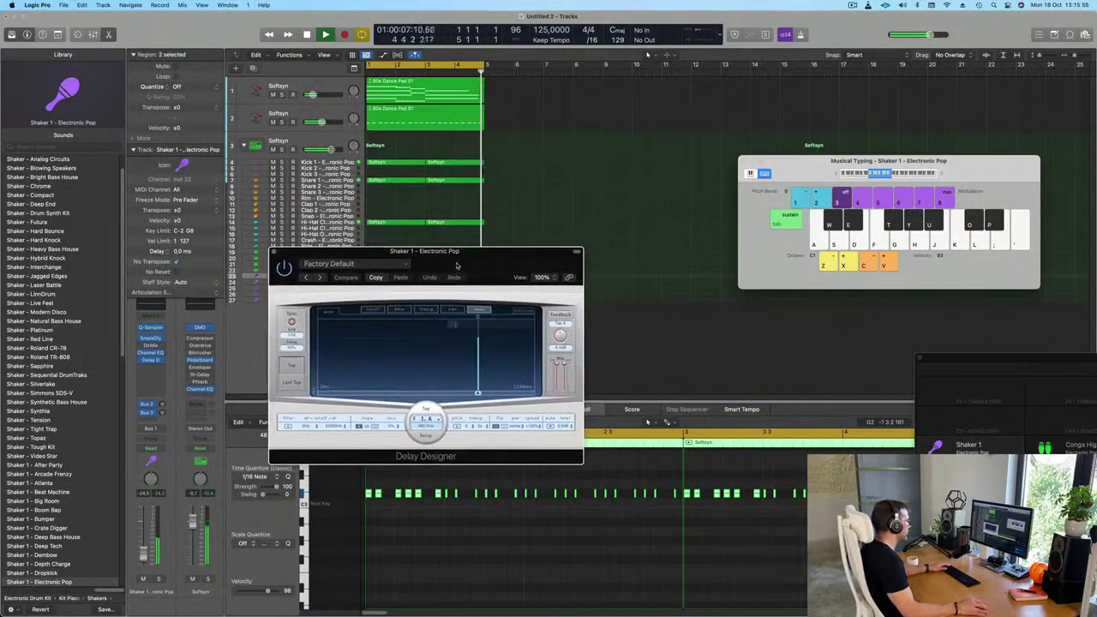
Load the 1/16 Delay preset in Delay Designer, with its mix adjusted and Shaker 1's volume lowered to about -31 dB
left_click(330, 265)
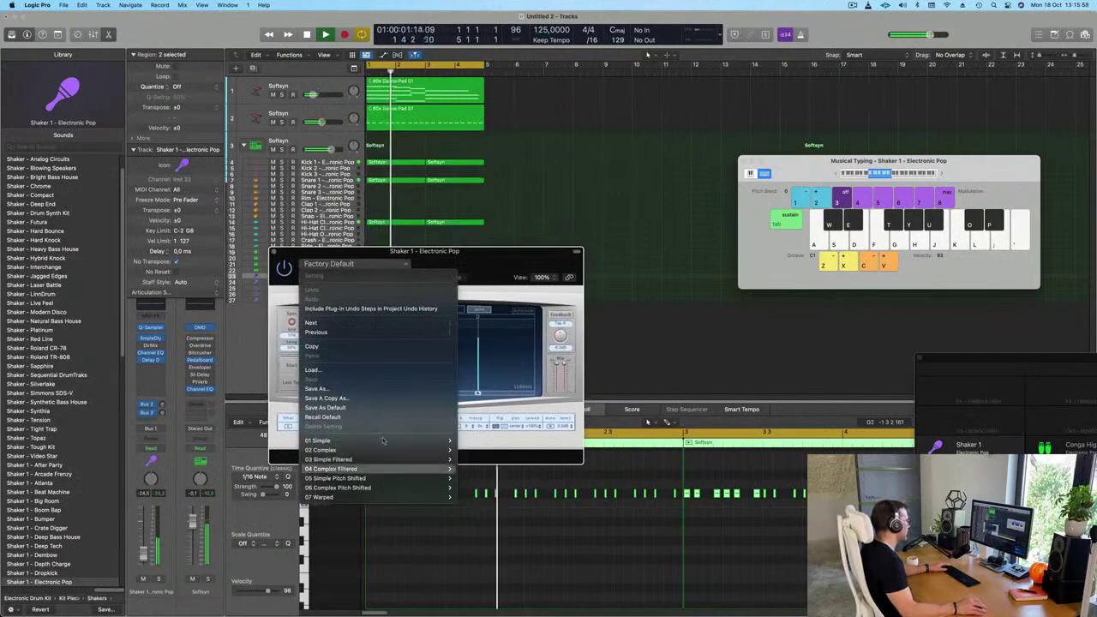
mouse_move(343, 440)
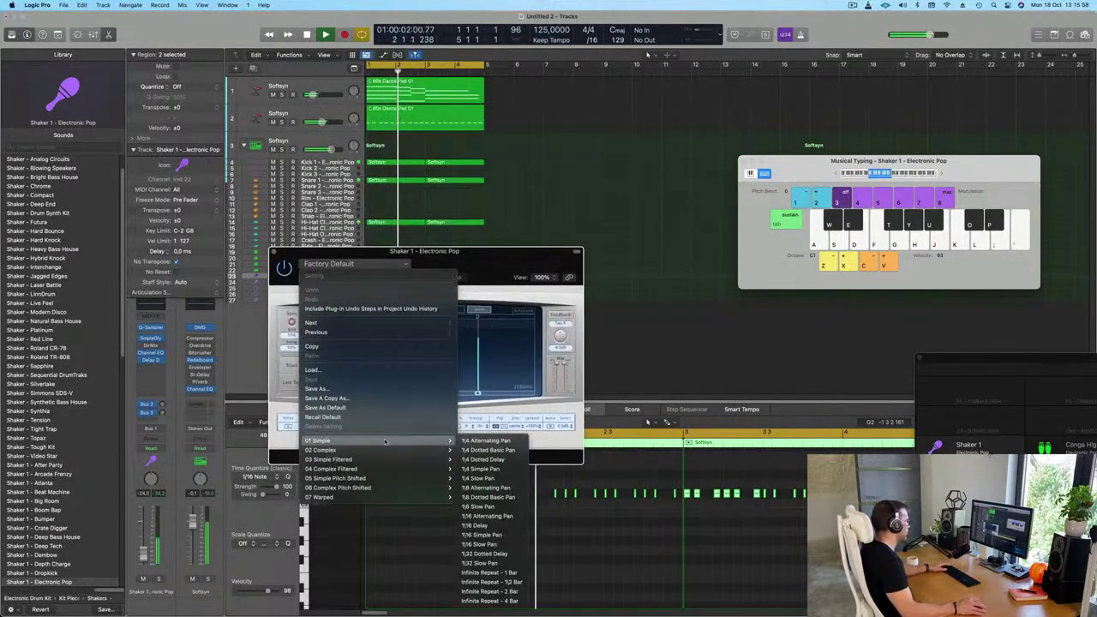
left_click(476, 526)
left_click_drag(474, 254, 526, 230)
mouse_move(618, 356)
left_mouse_down()
mouse_move(617, 369)
mouse_move(615, 354)
left_mouse_up()
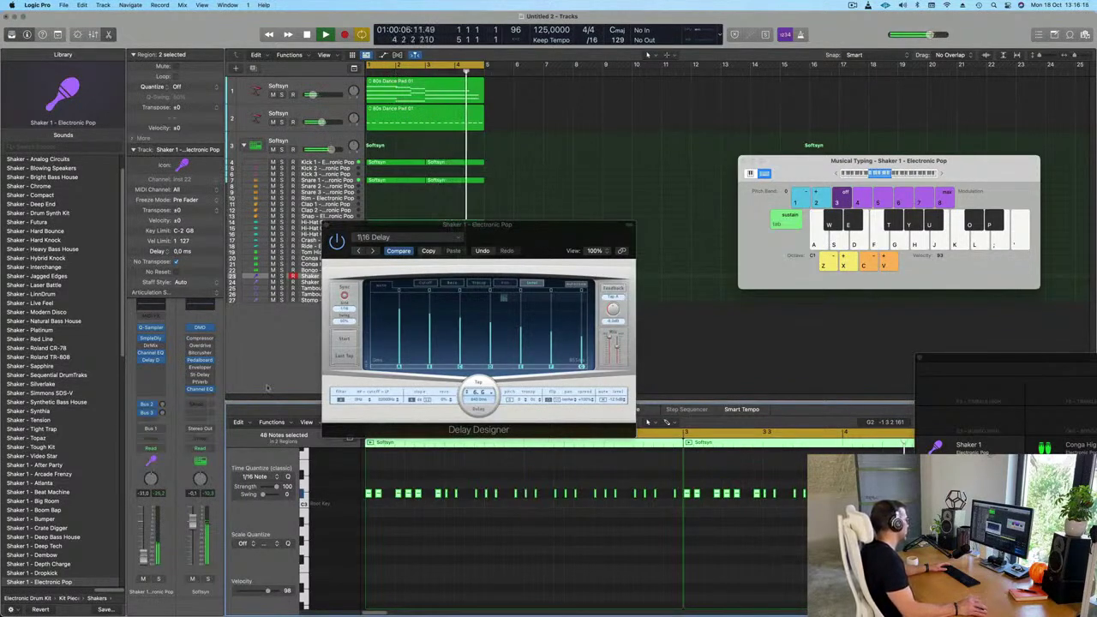
left_click(326, 227)
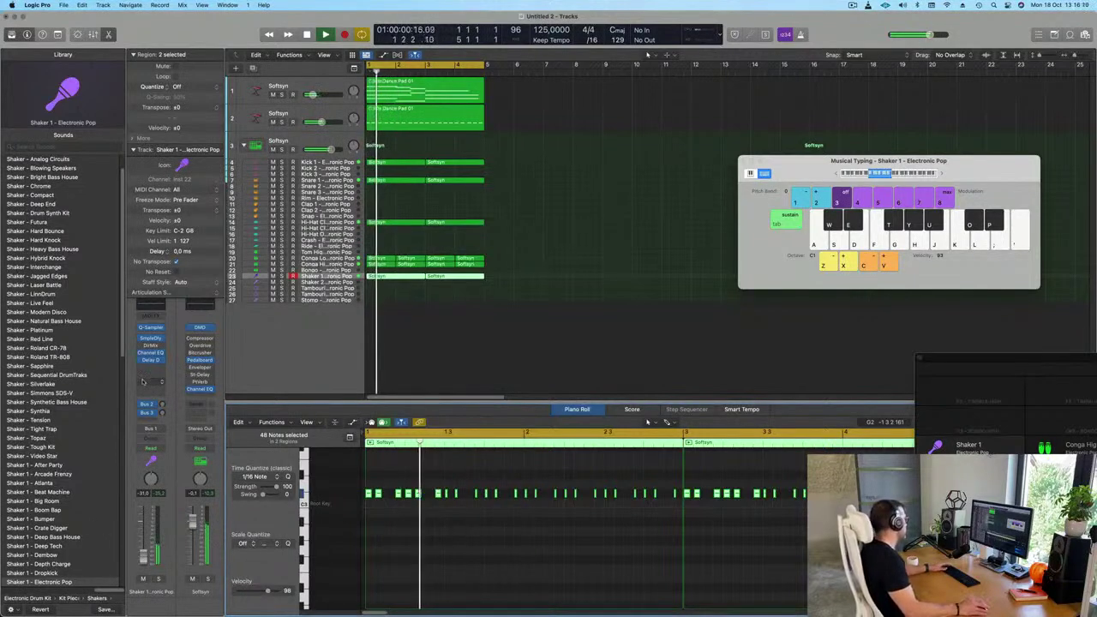
Insert a Compressor after Delay Designer on the Shaker 1 channel
left_click(150, 369)
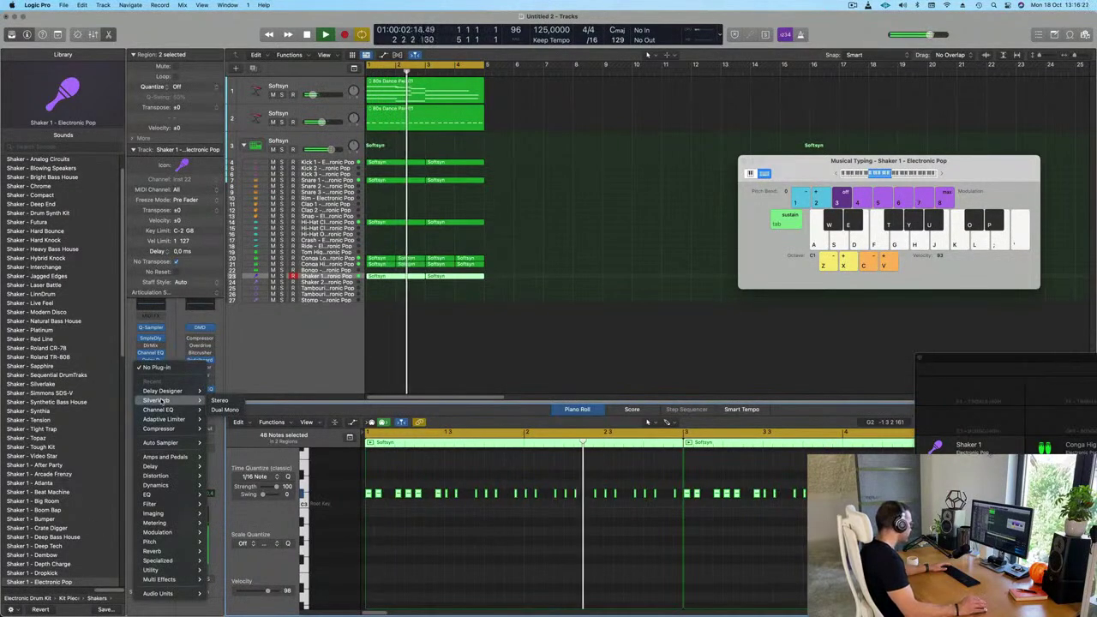
mouse_move(171, 396)
mouse_move(172, 473)
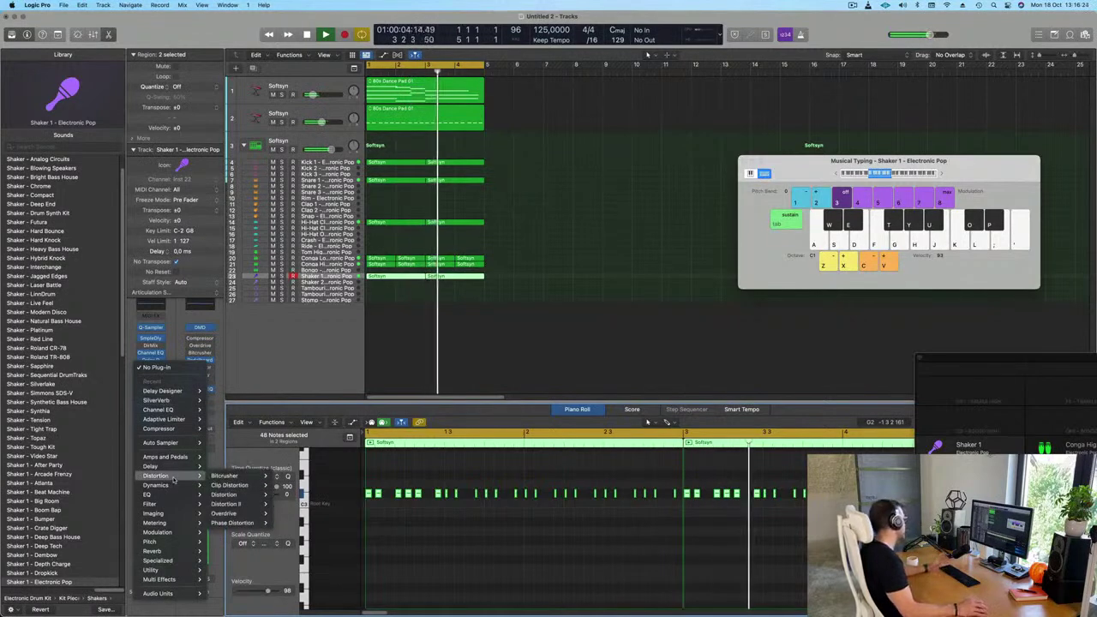
mouse_move(171, 428)
left_click(219, 429)
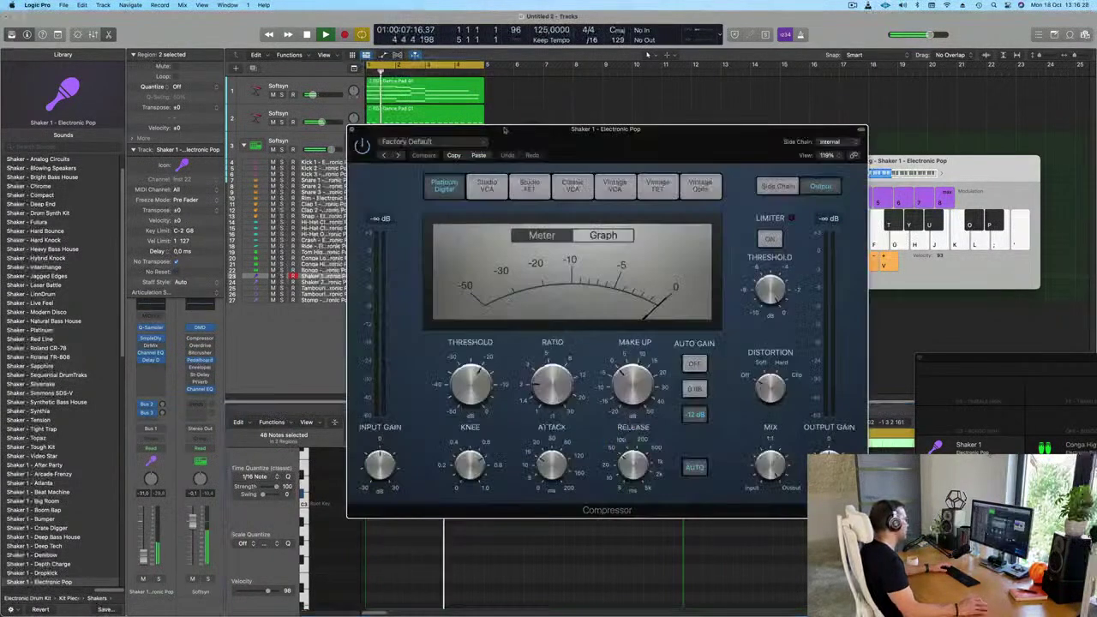
left_click_drag(589, 138, 551, 137)
Set the Shaker 1 Compressor's side chain to the Kick 1 - Electronic Pop instrument (Inst 3)
left_click(782, 139)
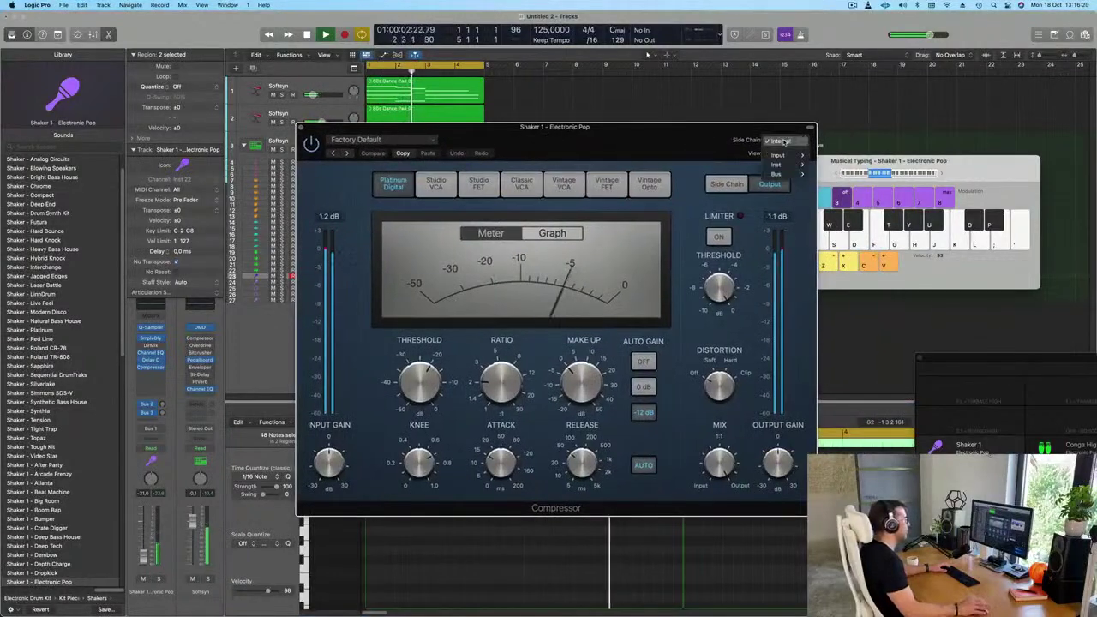
mouse_move(780, 164)
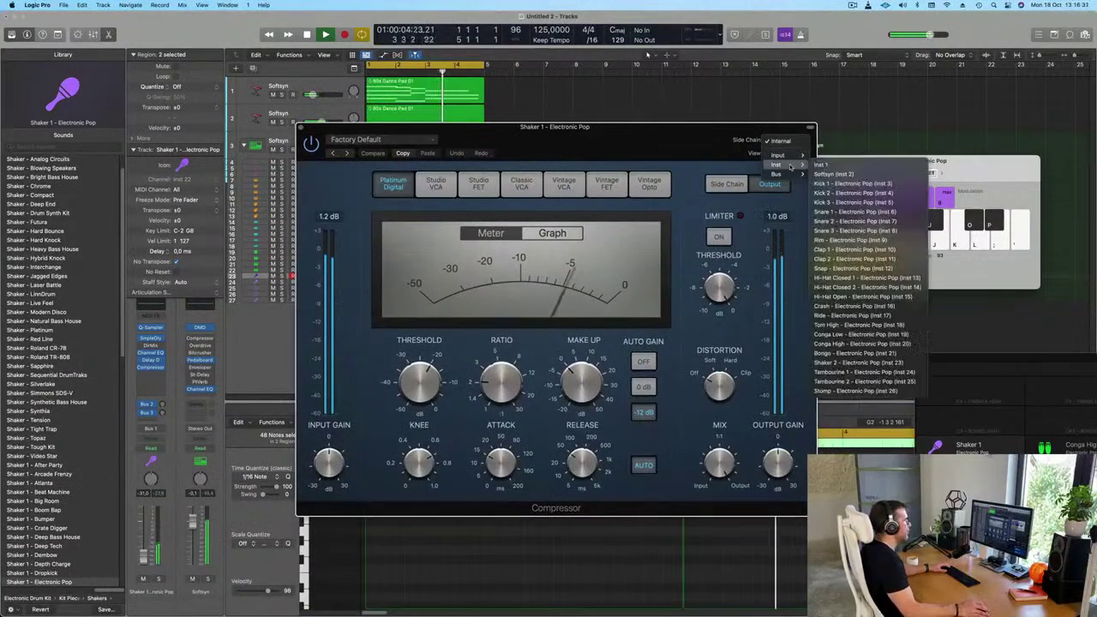
left_click(841, 183)
left_click_drag(676, 144, 693, 144)
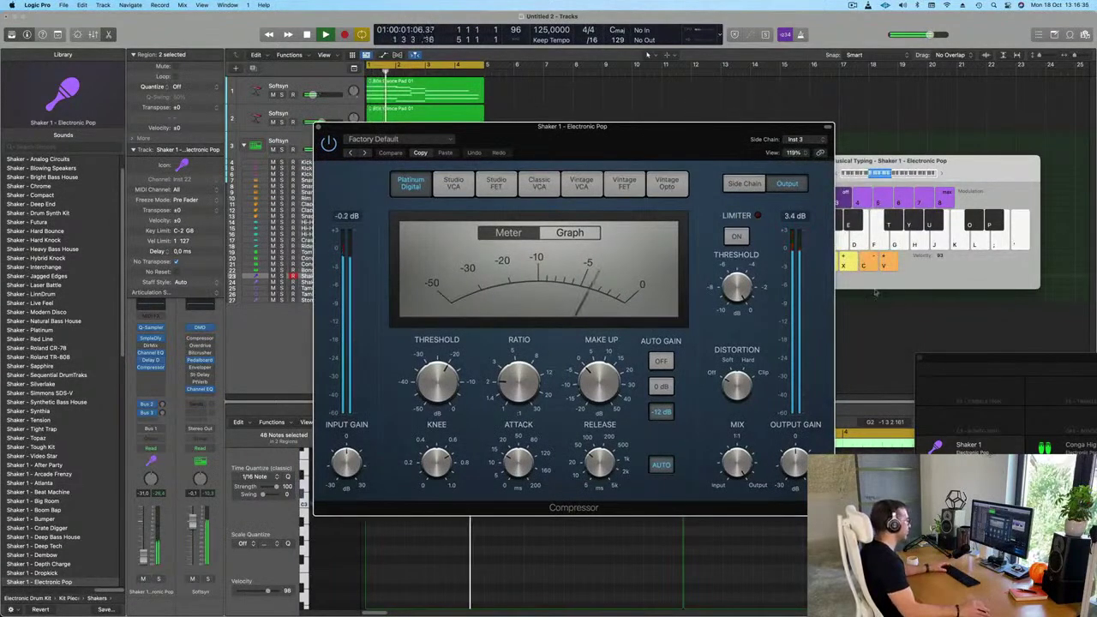
Set the Compressor's output gain to -5 dB, lower its threshold and raise its ratio for stronger side-chain ducking
left_click_drag(795, 463, 801, 485)
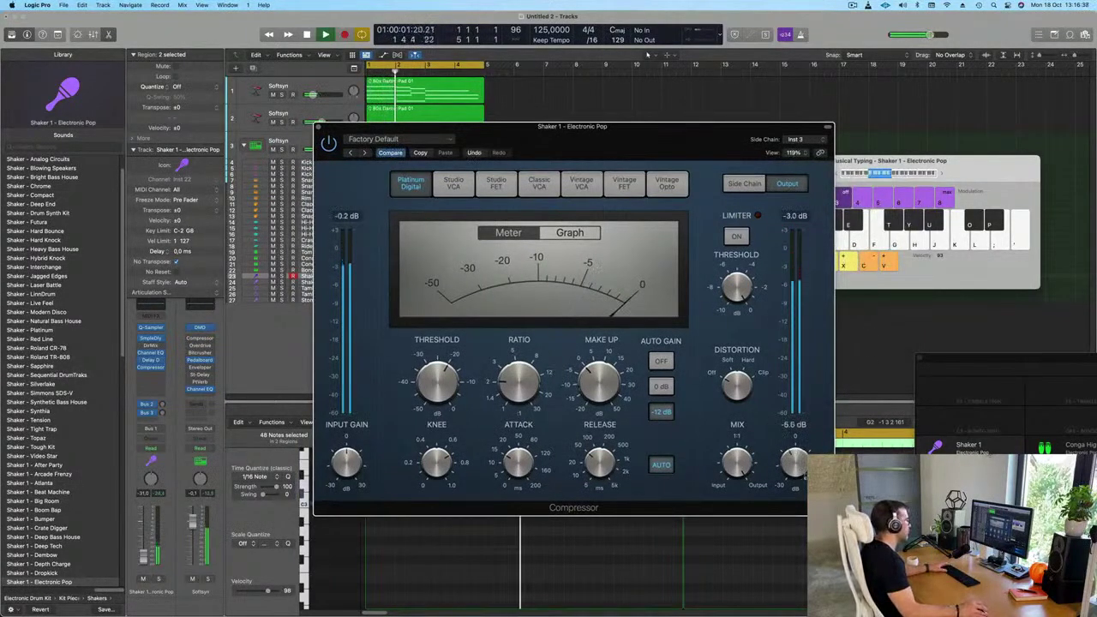
key("space")
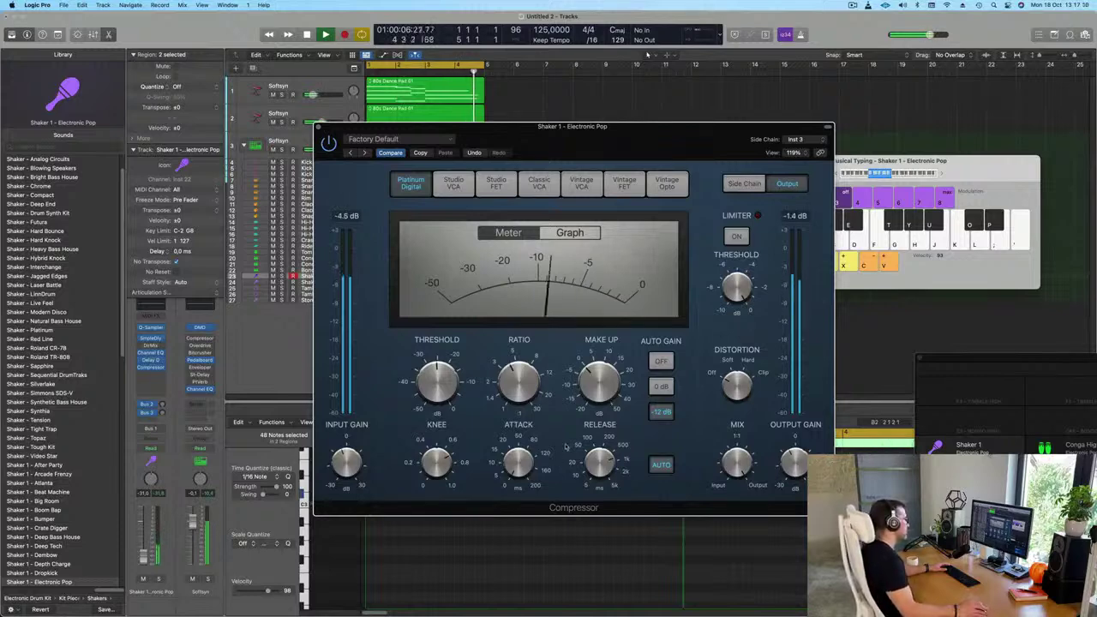
left_click_drag(644, 137, 664, 143)
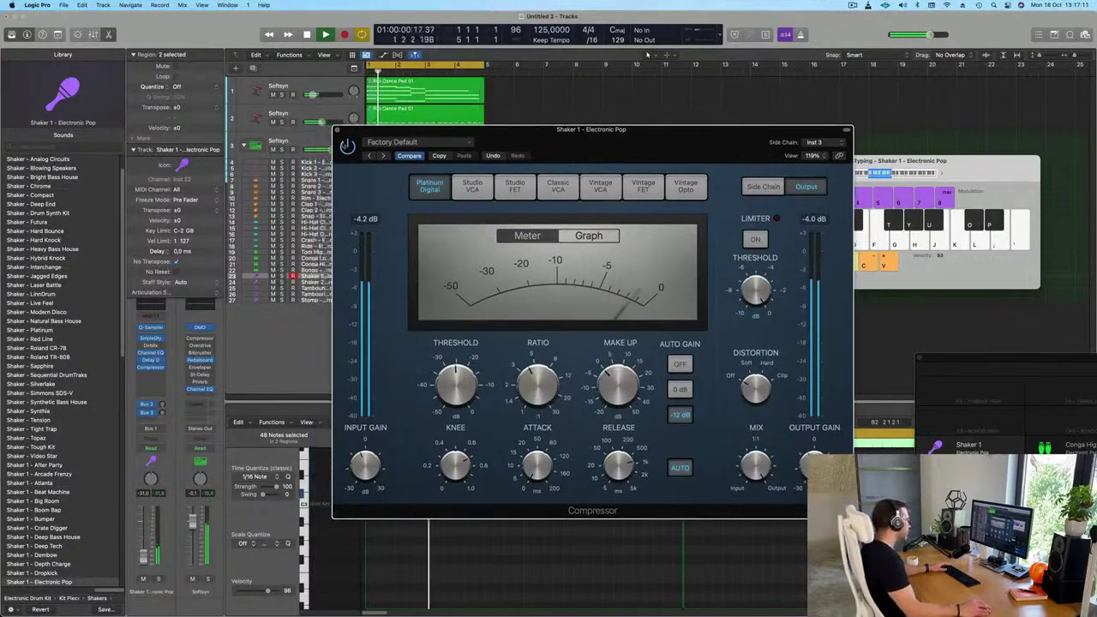
left_click(336, 131)
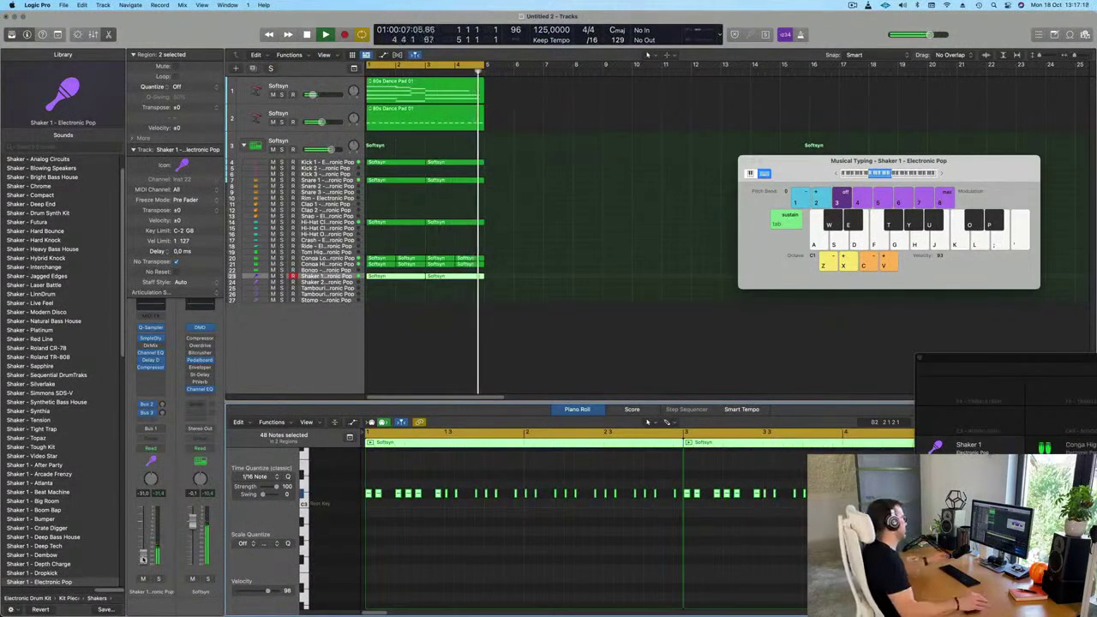
Duplicate the first pad track with its settings and move its 80s Dance Pad 01 region to the new track
left_click(474, 348)
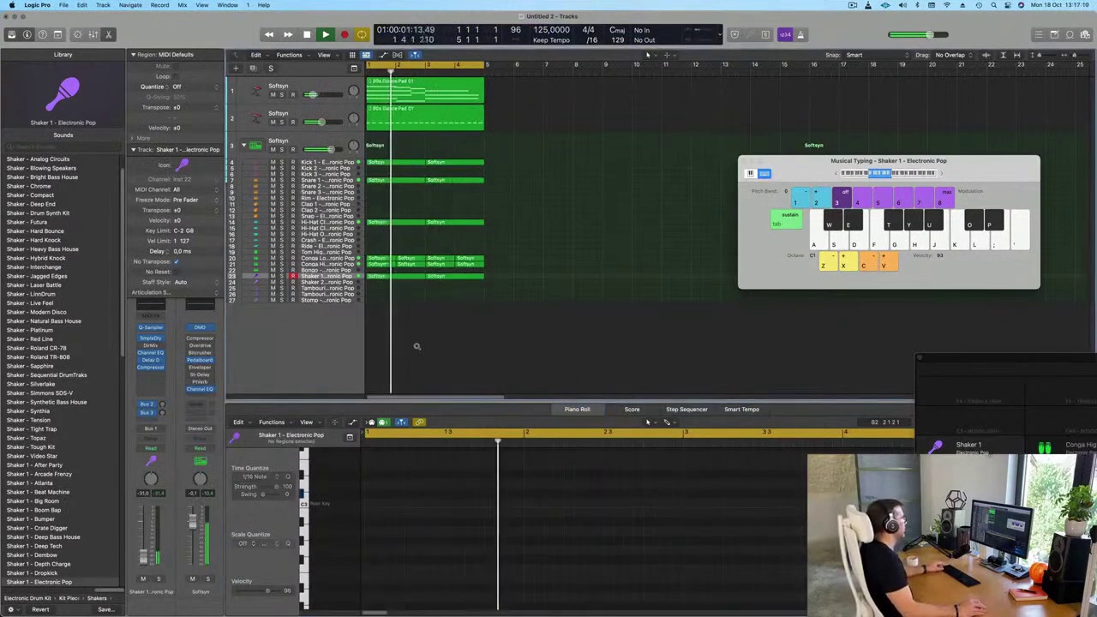
scroll(458, 349, "up", 3)
left_click(457, 350, "ctrl+alt")
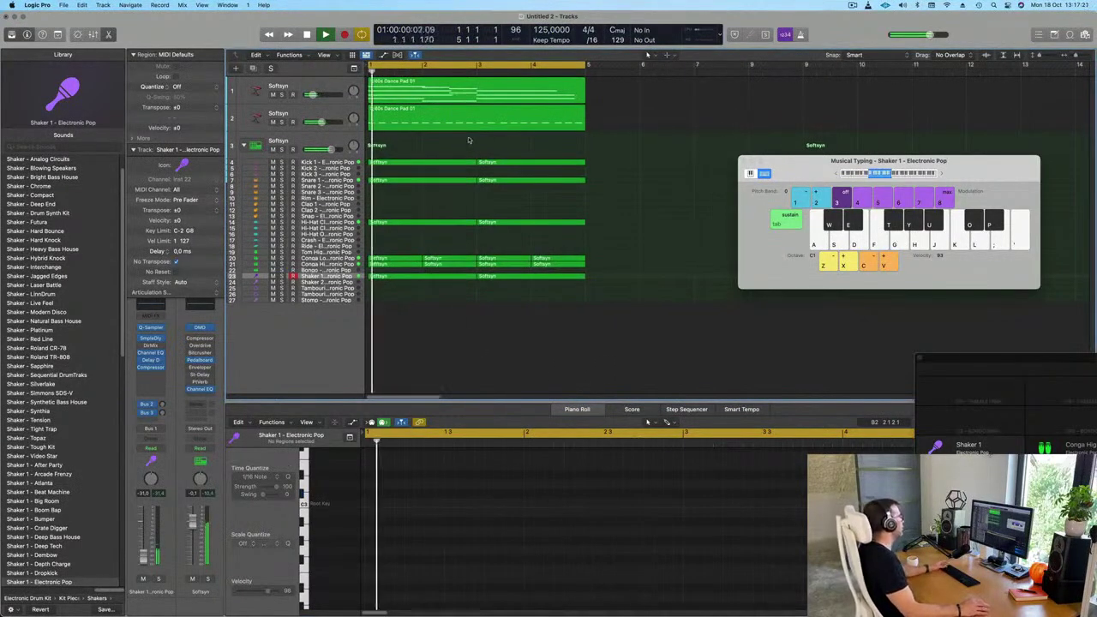
left_click(321, 87)
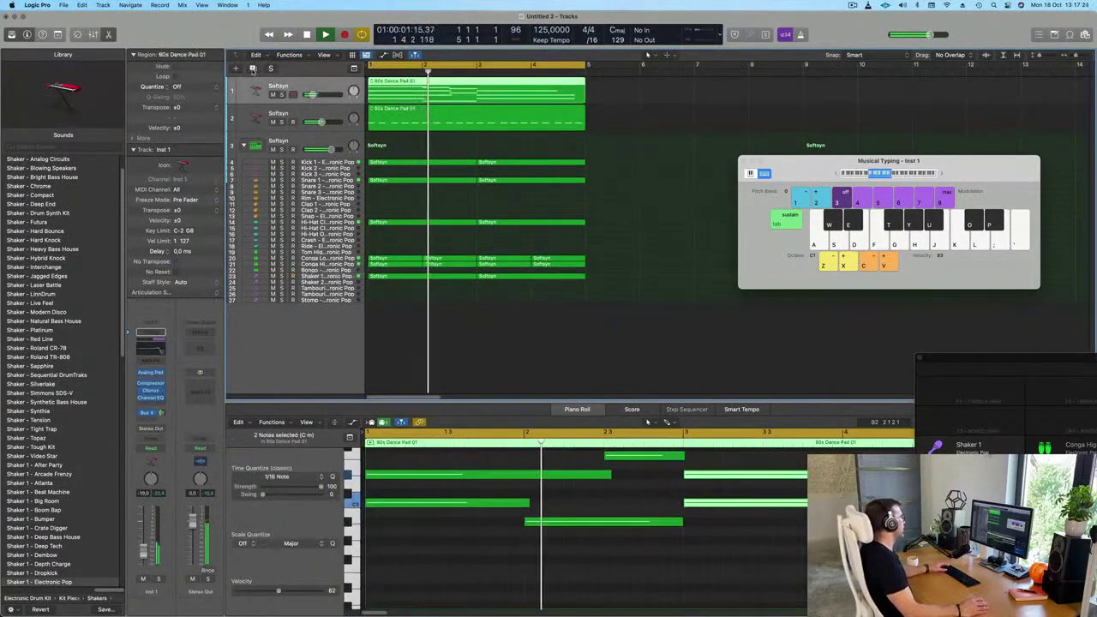
left_click(253, 67)
left_click(433, 92)
left_click_drag(433, 93, 435, 123)
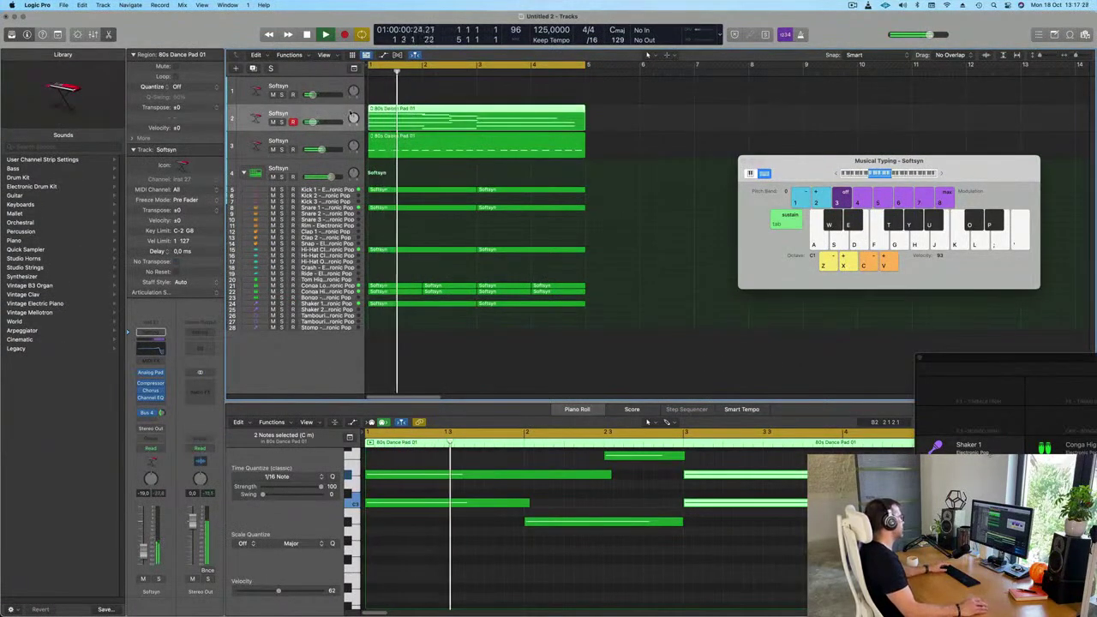
Copy the 80s Dance Pad 01 region back onto the first pad track and mute that track
left_click_drag(451, 129, 452, 96)
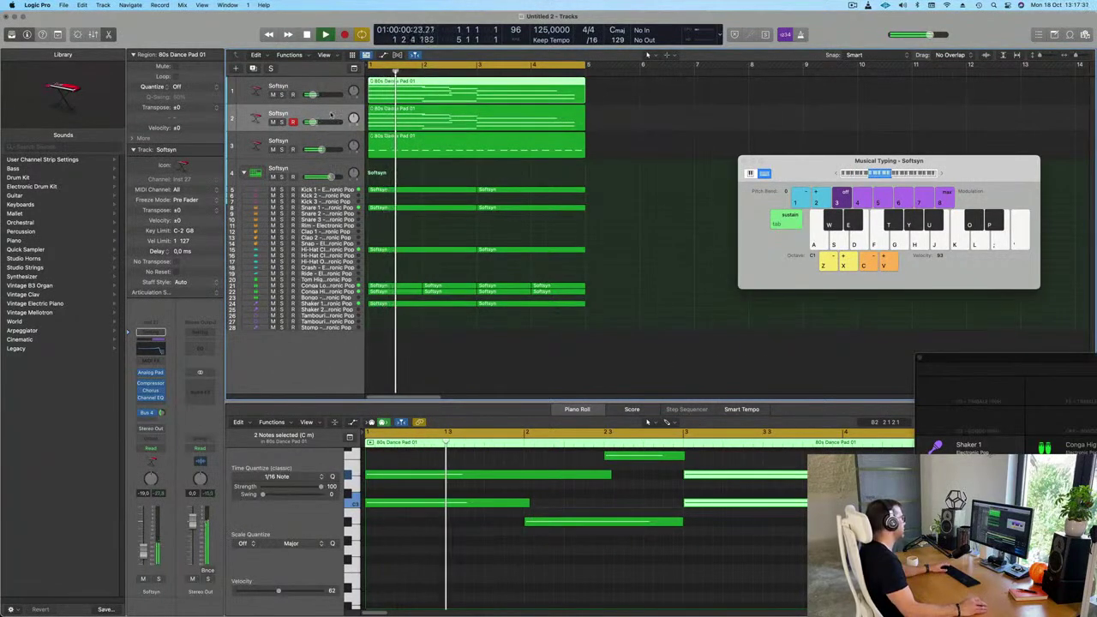
left_click(273, 95)
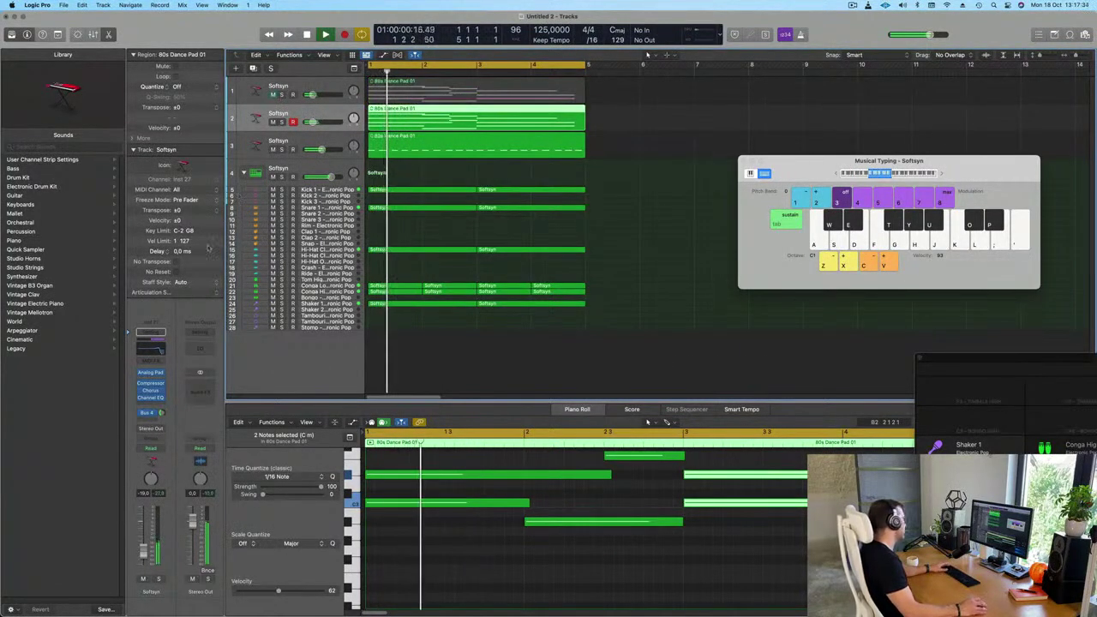
Replace the second pad track's software instrument with Alchemy
left_click(161, 375)
mouse_move(198, 352)
left_click(383, 172)
key("v")
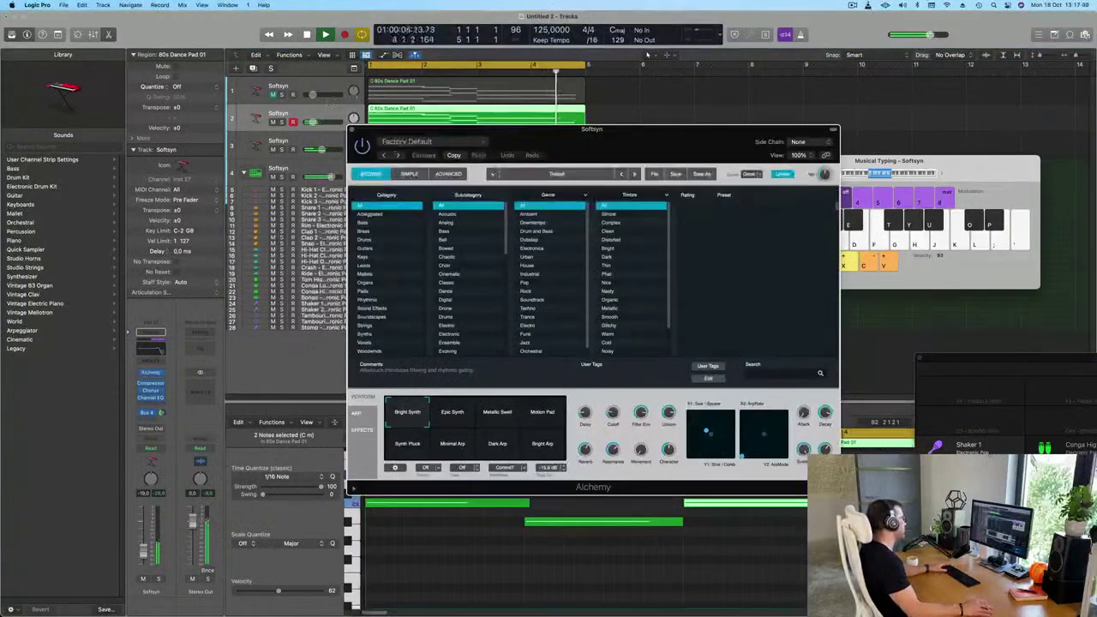
left_click_drag(412, 137, 404, 223)
Compare the second pad track with the first by unmuting the first track briefly and muting it again
left_click(320, 84)
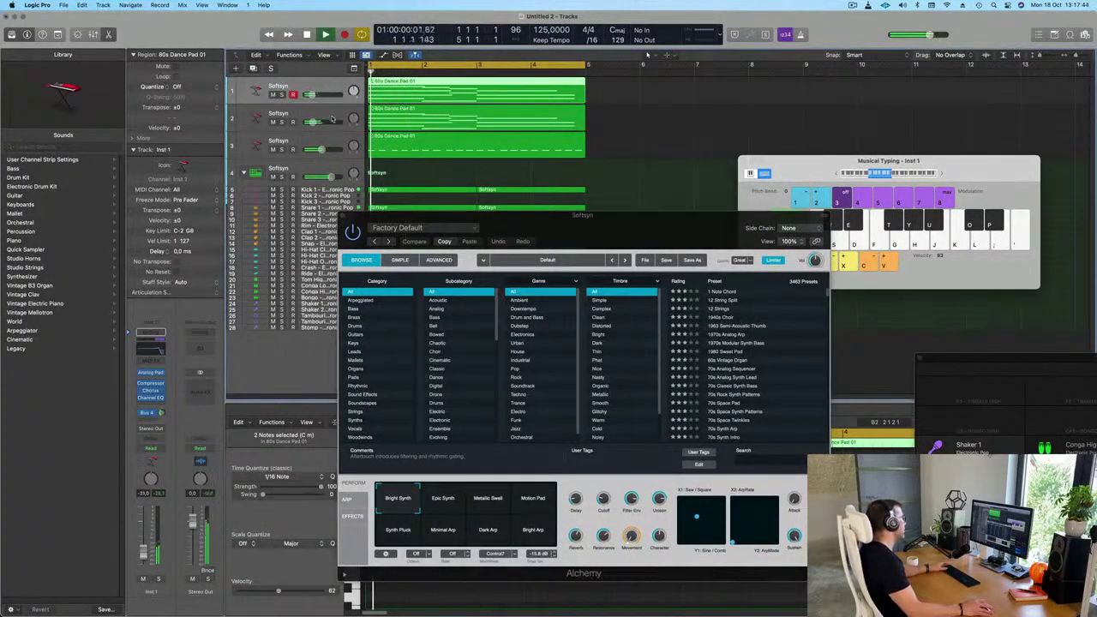
left_click(276, 122)
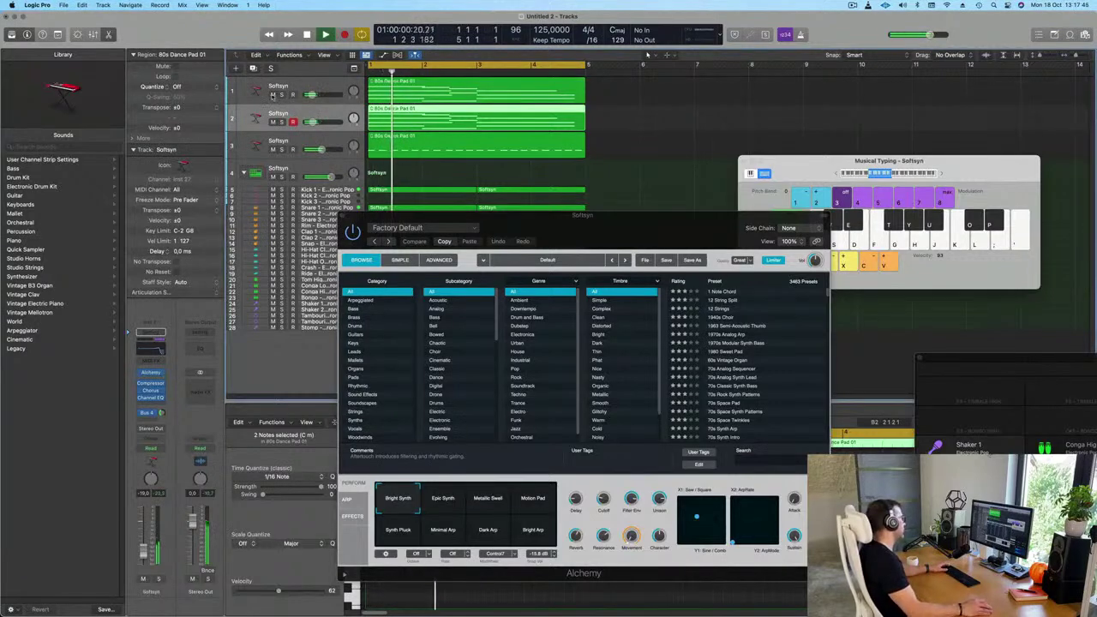
left_click(273, 94)
Load Alchemy's Heavenly Vox preset from the Pads category after auditioning Harvest Pad
left_click_drag(638, 227, 492, 187)
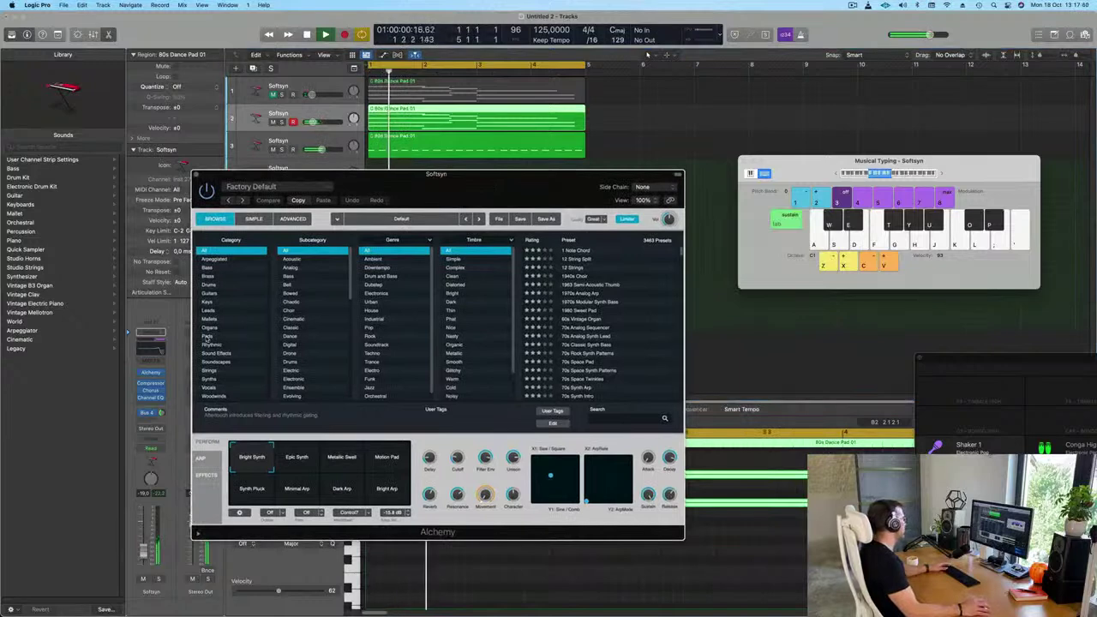
left_click(206, 336)
scroll(599, 319, "down", 15)
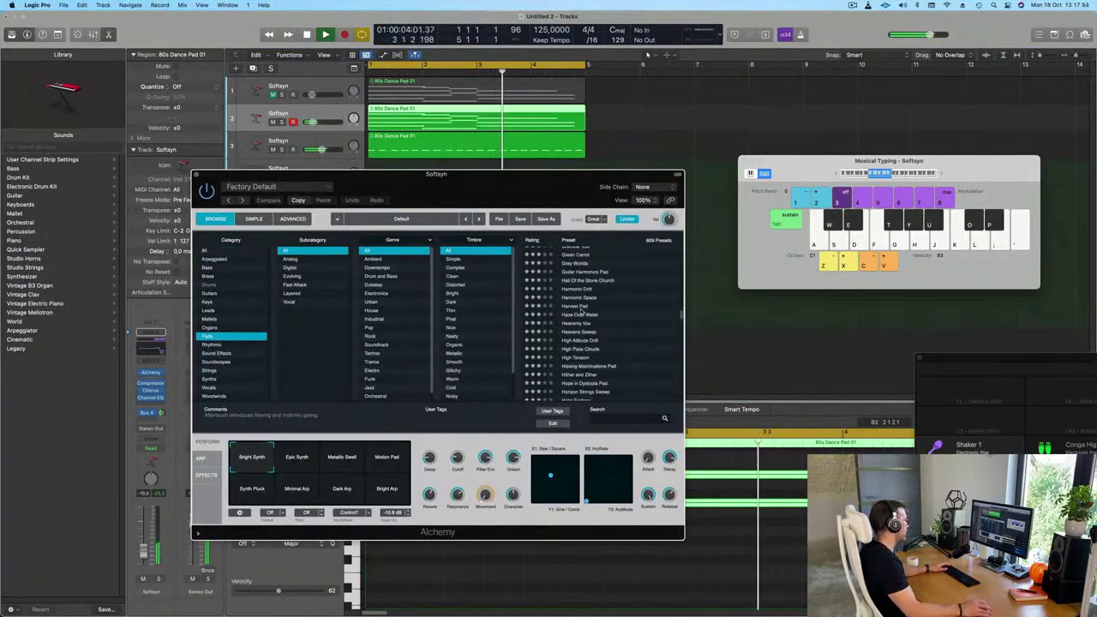
left_click(580, 306)
left_click_drag(486, 180, 639, 210)
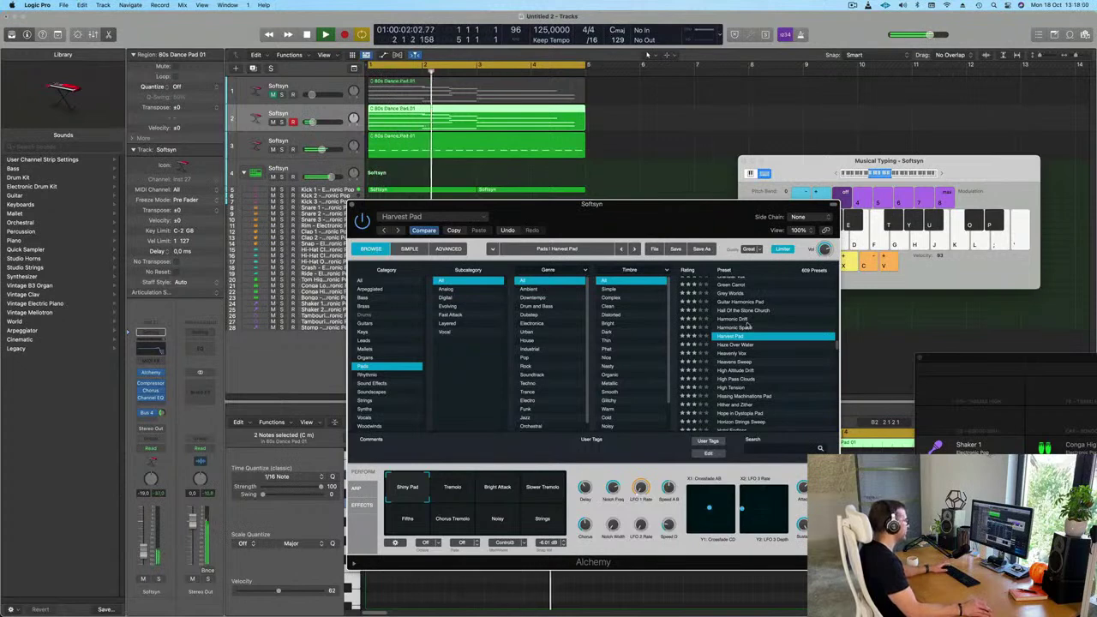
scroll(748, 327, "down", 2)
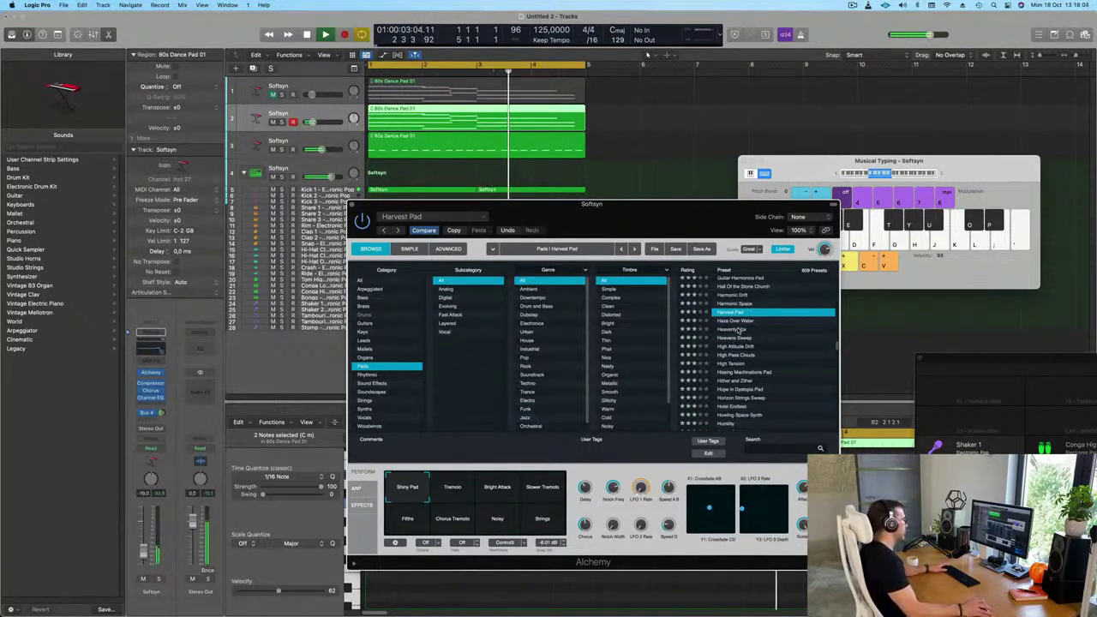
left_click(738, 330)
left_click_drag(683, 220, 707, 200)
key("space")
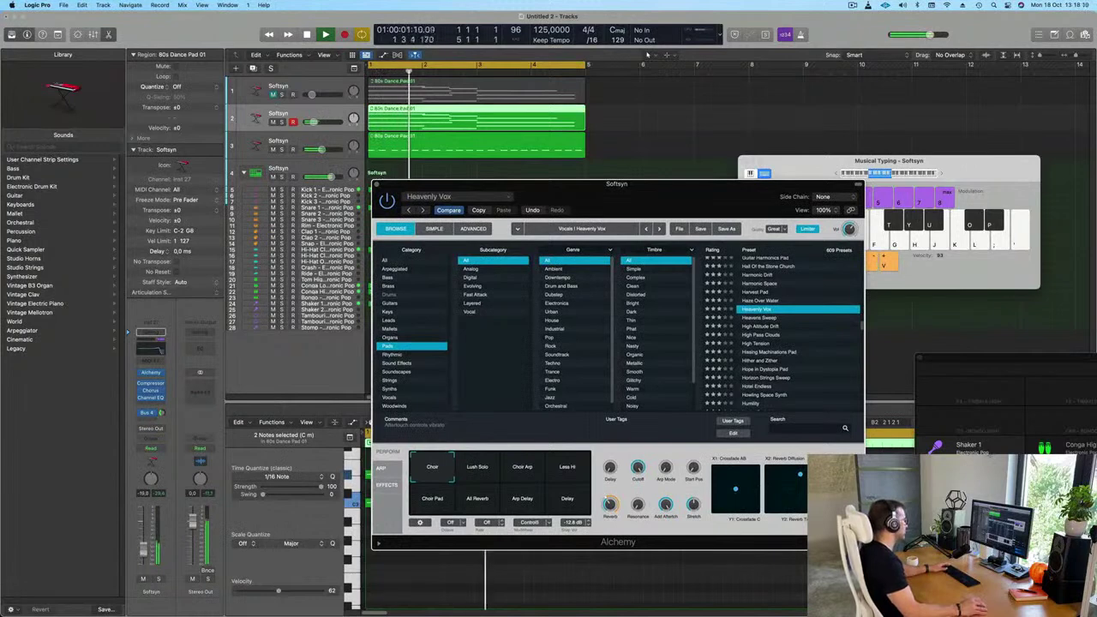
Audition the Heavenly Vox snapshots Lush Solo, Choir Arp, Less Hi, Choir Pad, All Reverb and Arp Delay
left_click(481, 474)
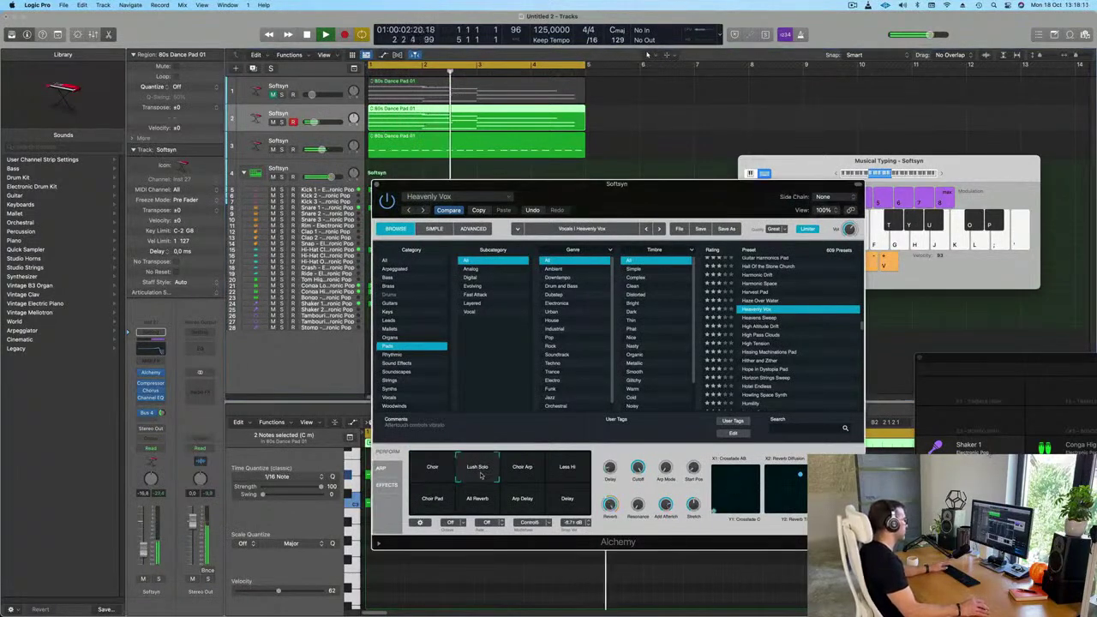
left_click(526, 472)
left_click(566, 471)
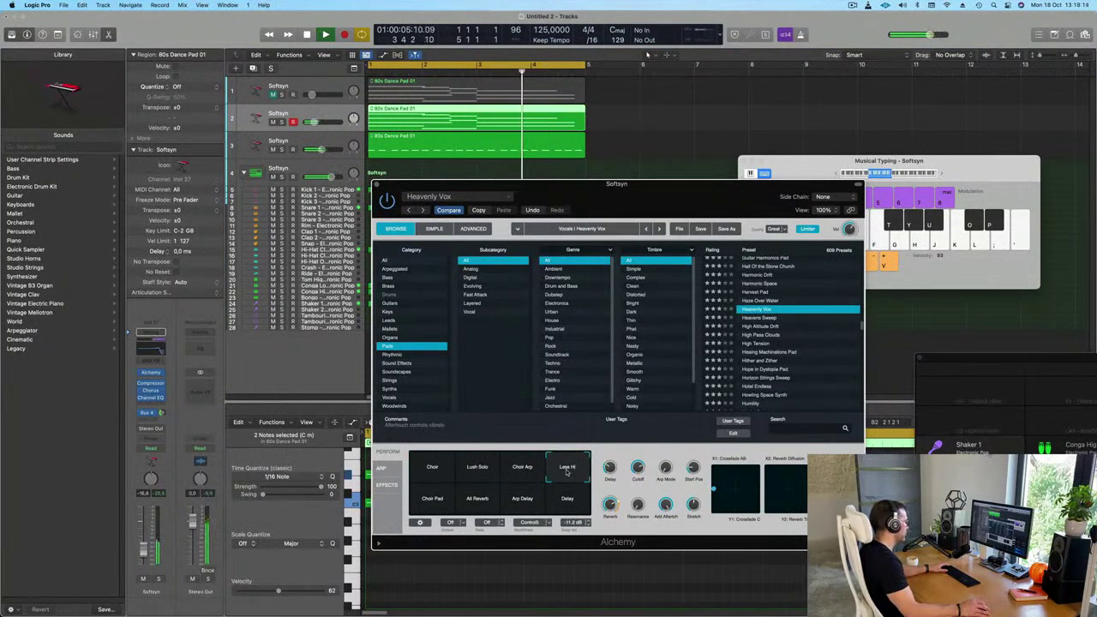
left_click(426, 505)
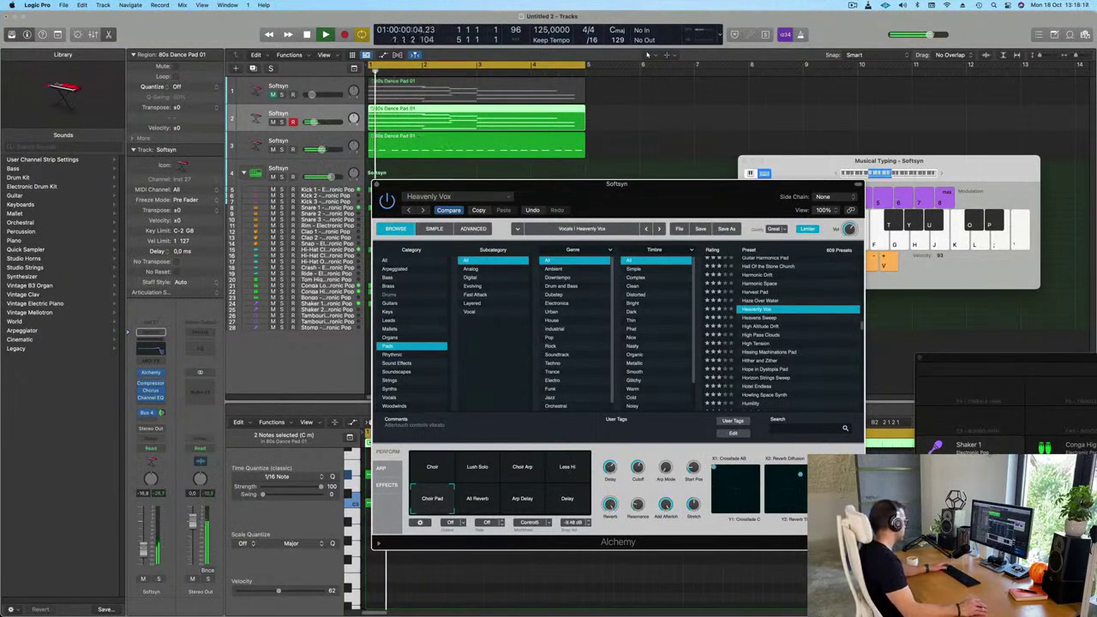
left_click(300, 114)
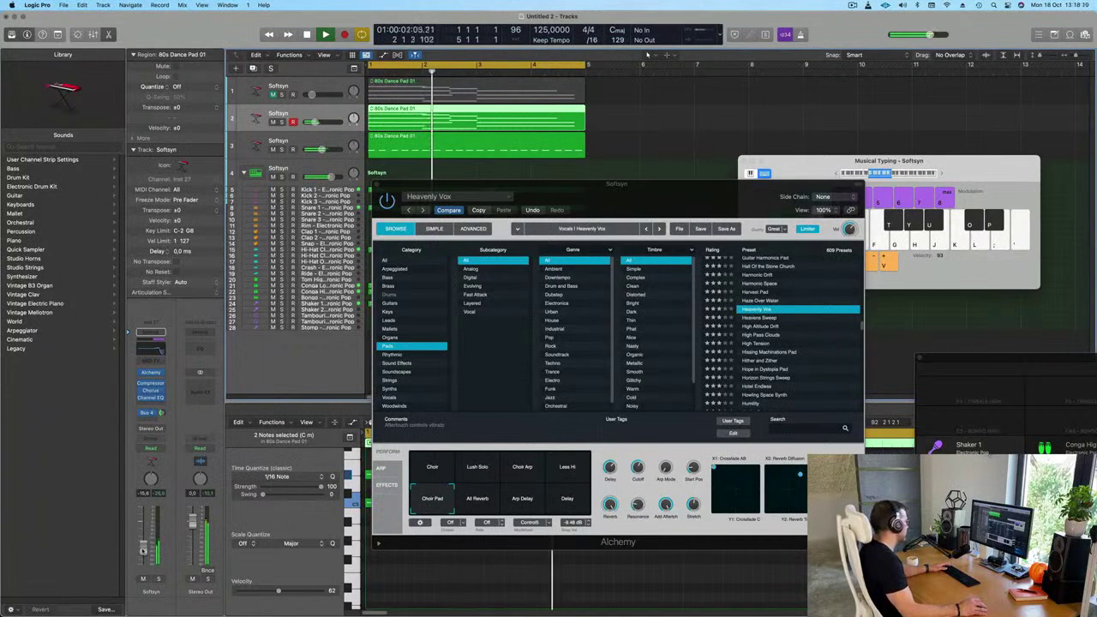
left_click(476, 500)
left_click(530, 504)
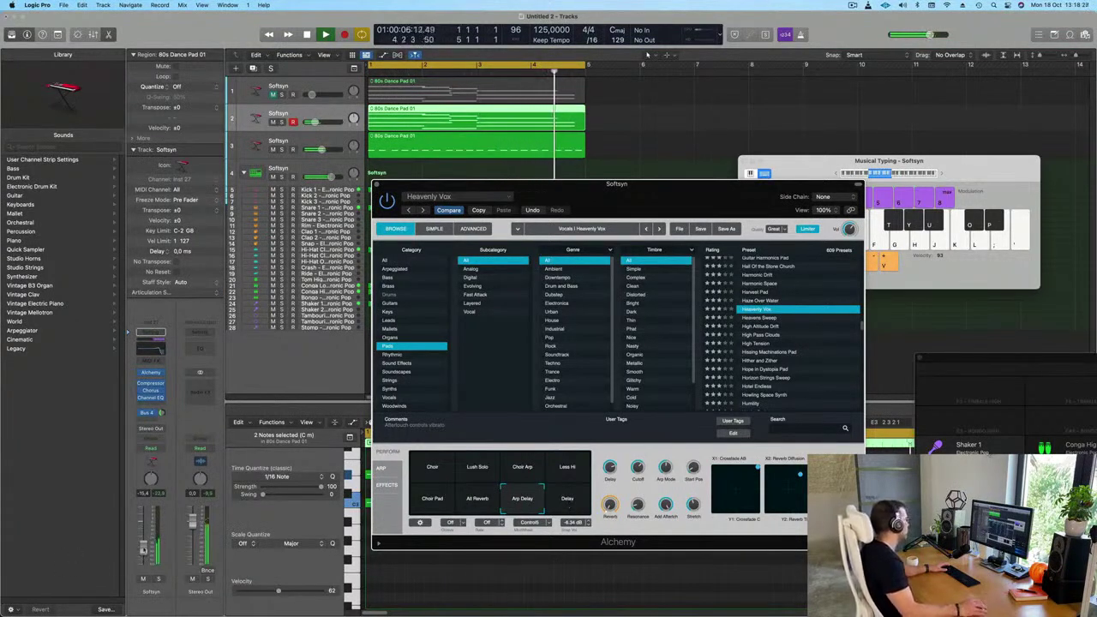
Raise the second pad track's volume to -12.6 dB and choose the Arp Delay snapshot after comparing Choir Pad and Delay
left_click(279, 115)
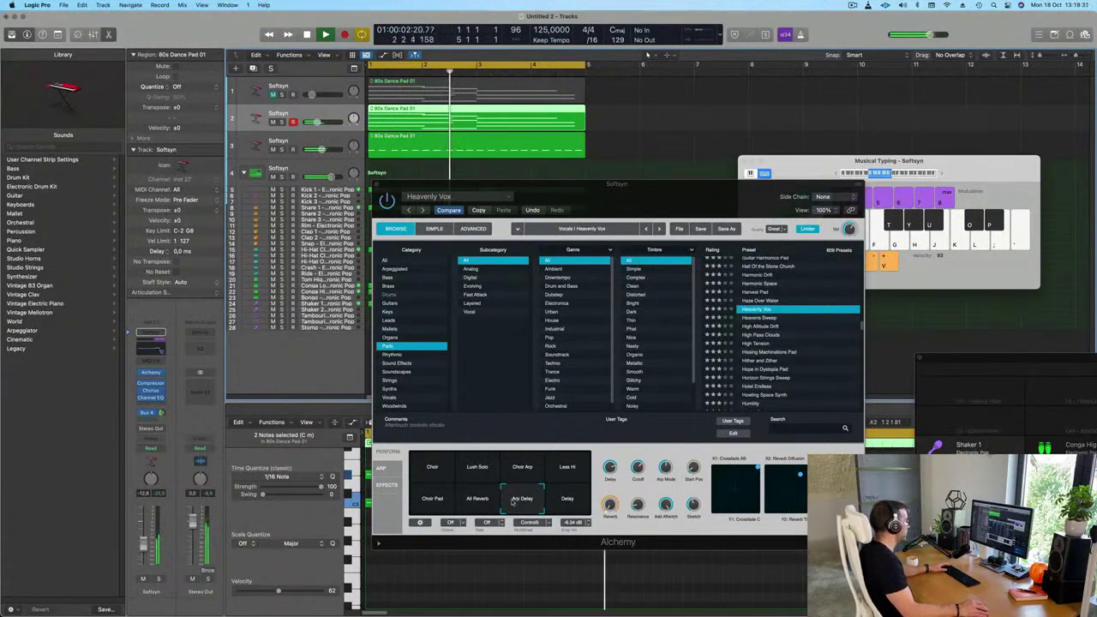
left_click(503, 503)
left_click_drag(494, 505, 388, 515)
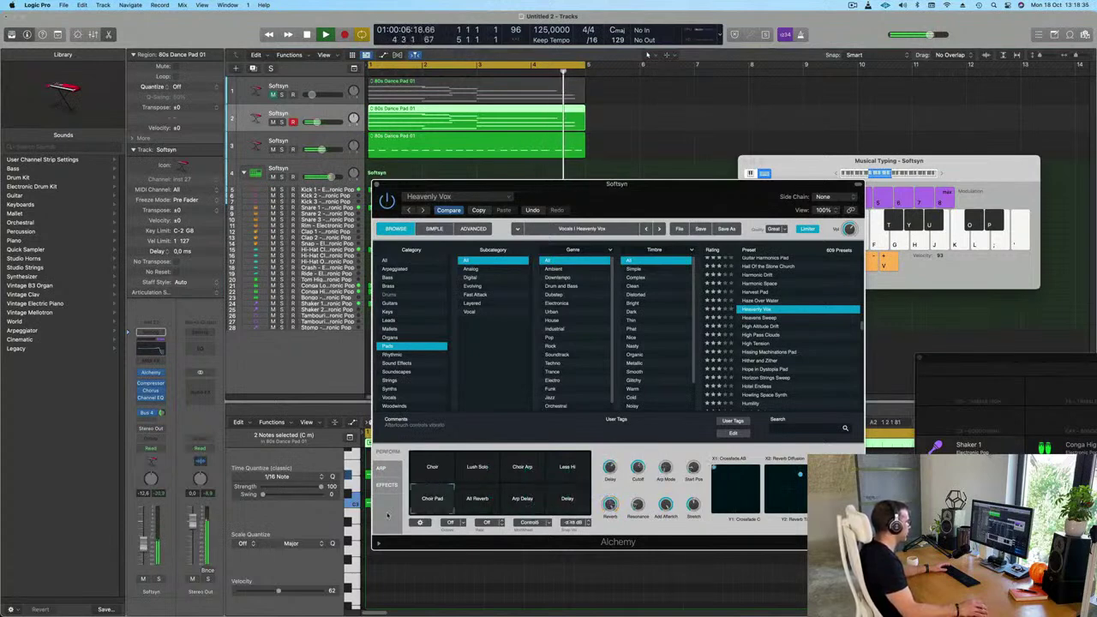
left_click_drag(474, 512, 529, 512)
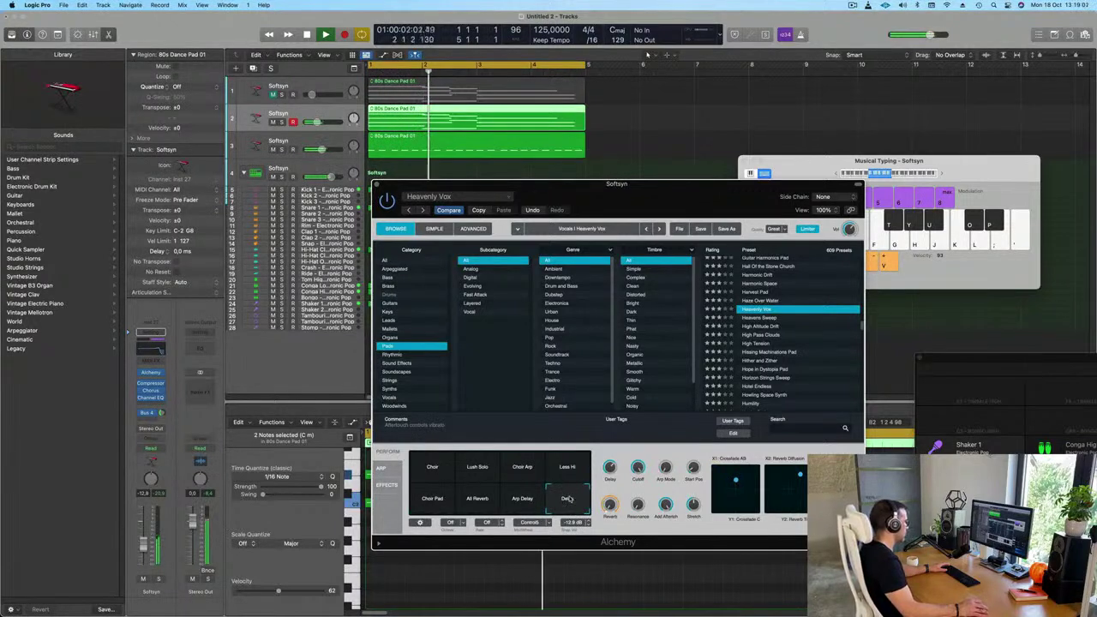
left_click(530, 504)
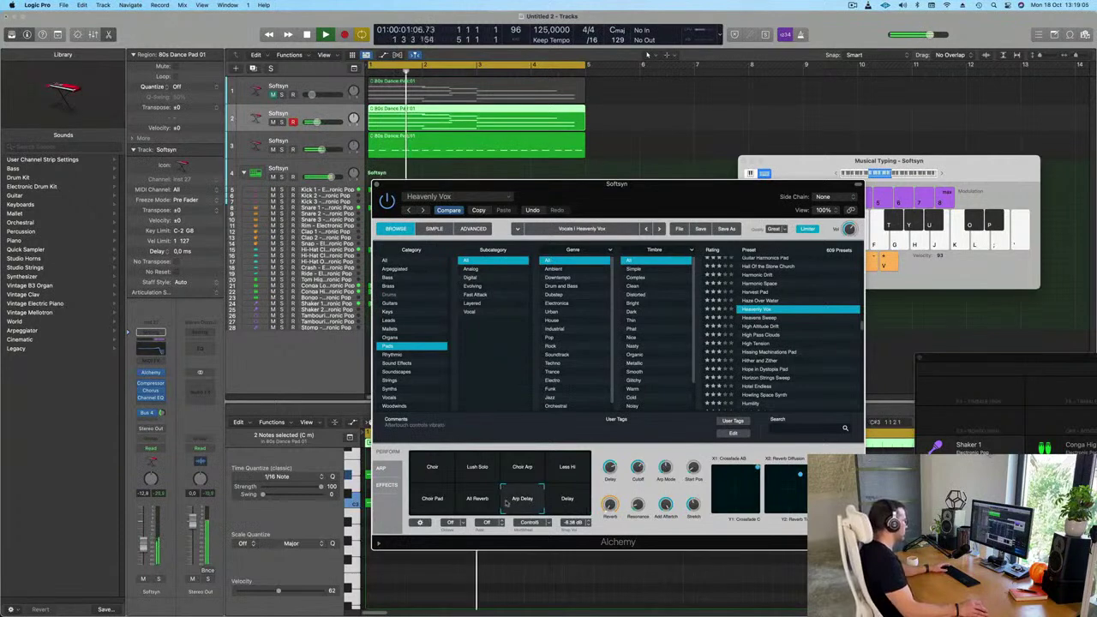
Adjust the second pad track's Bus 4 reverb send level
left_click(164, 415)
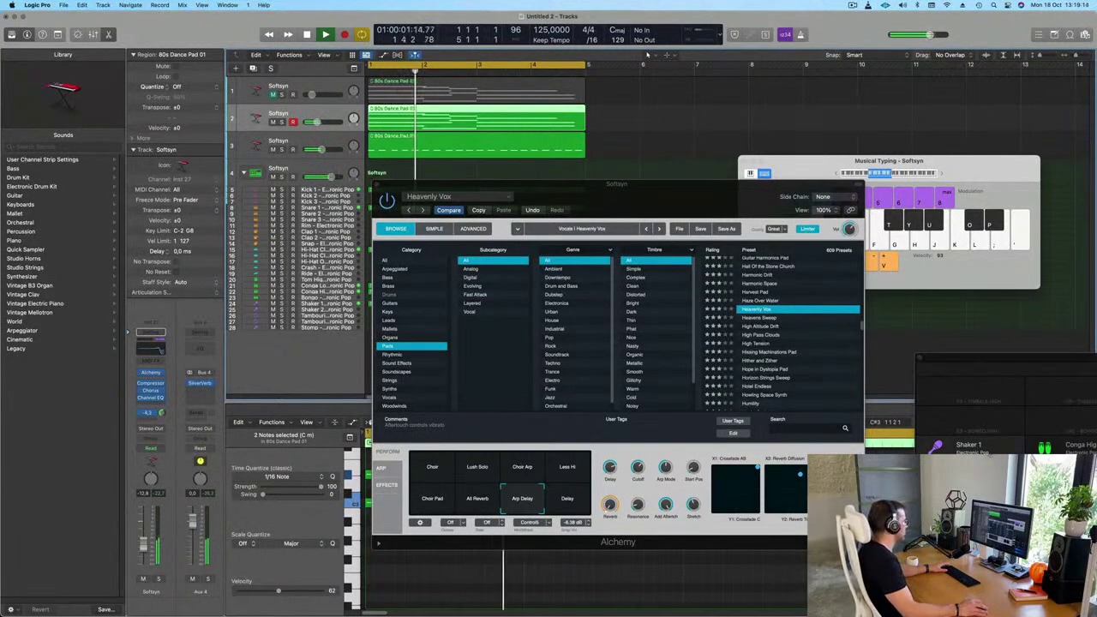
left_click_drag(669, 200, 650, 209)
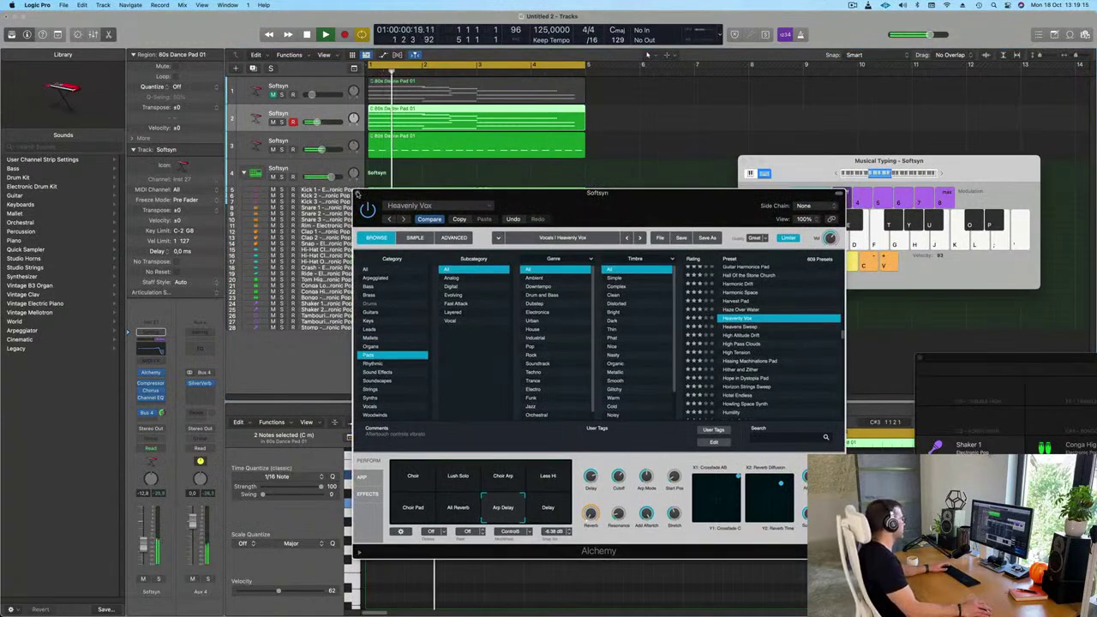
Try transposing all notes of the second pad track's region down one octave in the Piano Roll
left_click(509, 114)
key("e")
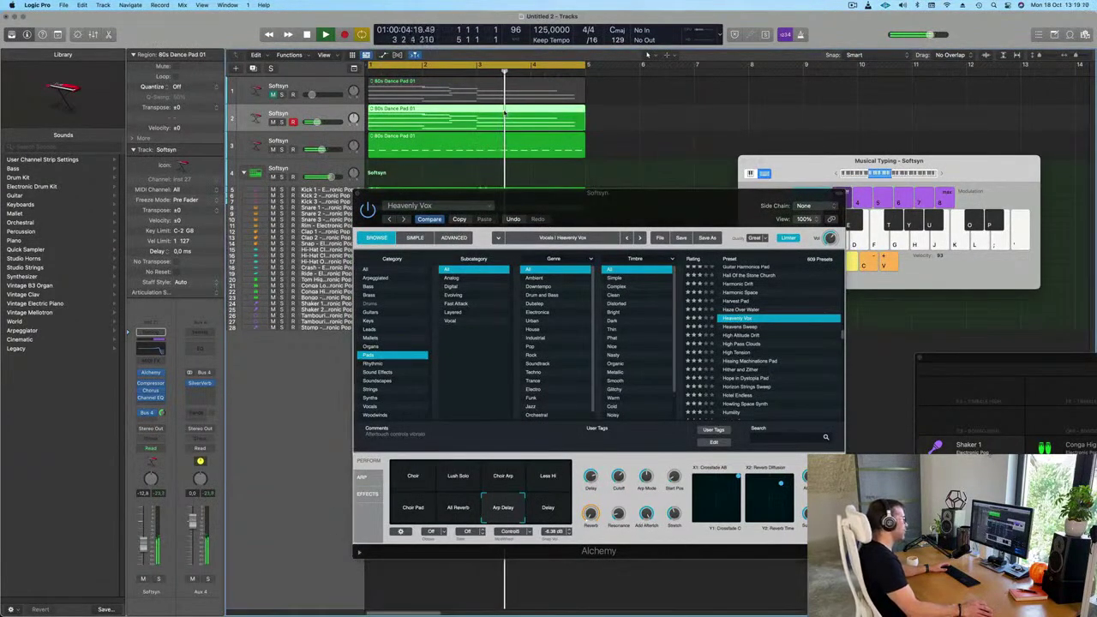
double_click(504, 113)
left_click_drag(578, 203, 1032, 180)
left_click(491, 563)
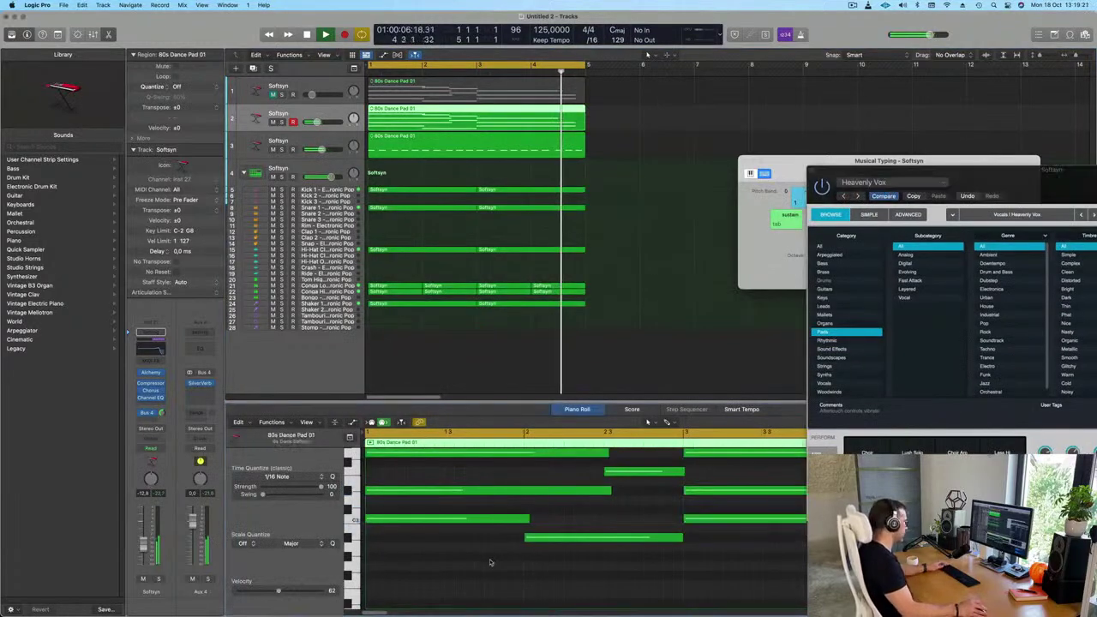
key("super+a")
key("alt+shift+Down")
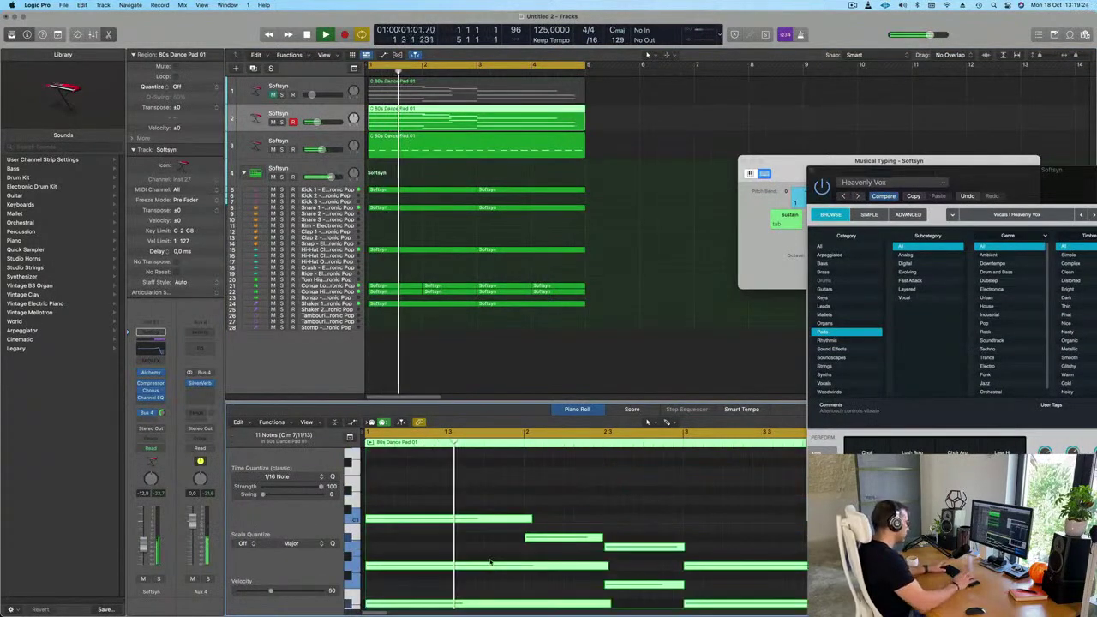
left_click_drag(1009, 176, 812, 72)
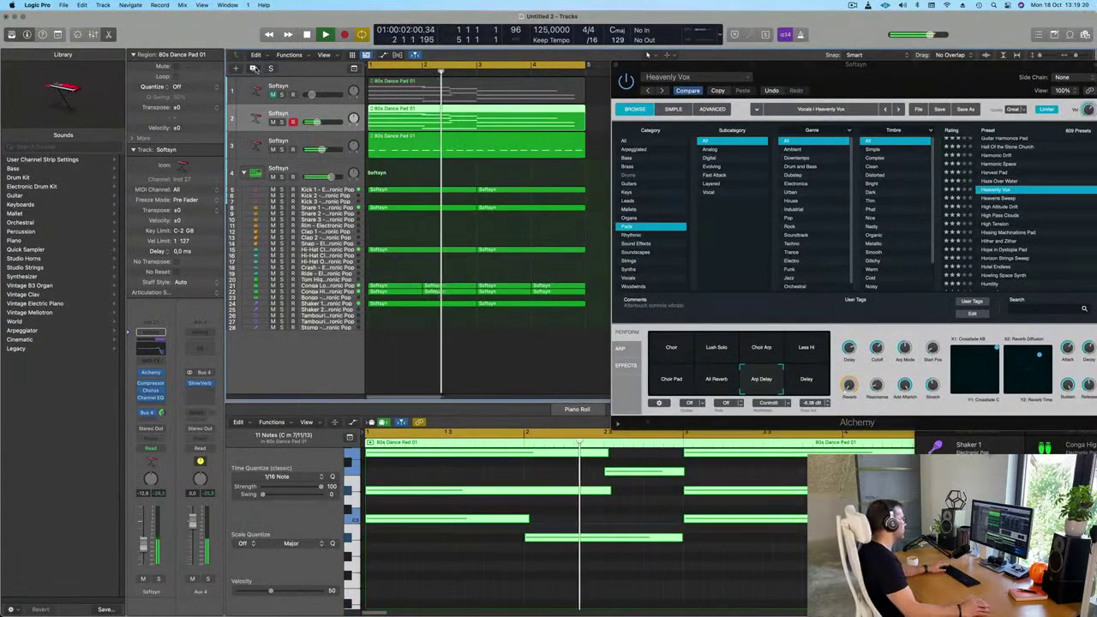
Duplicate the second pad track with its settings and place the 80s Dance Pad 01 region on both tracks
key("super+d")
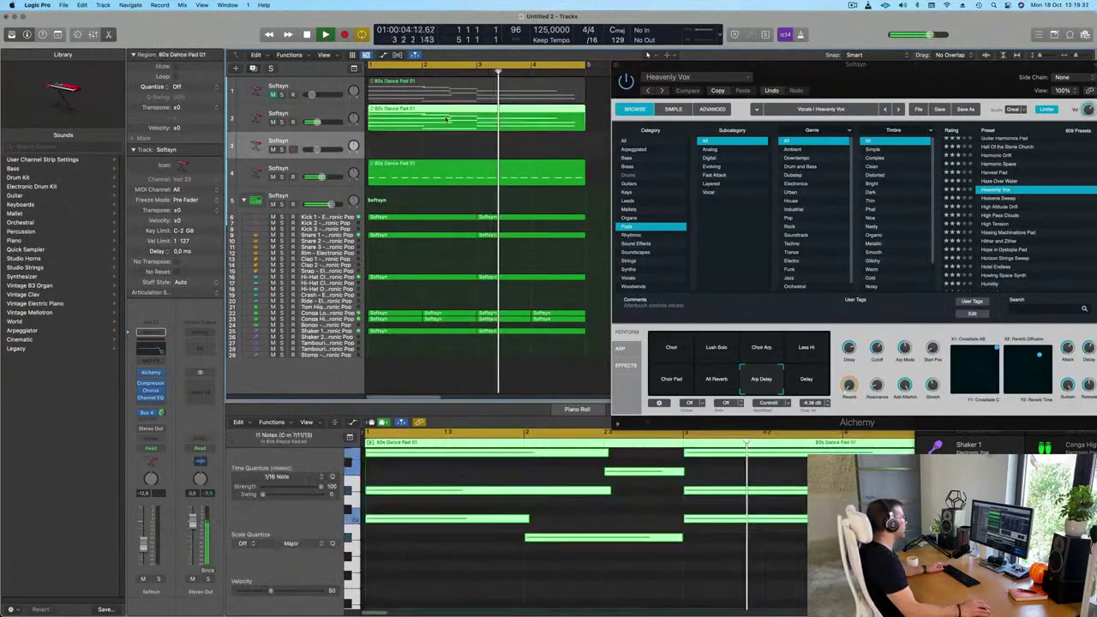
left_click_drag(446, 120, 444, 148)
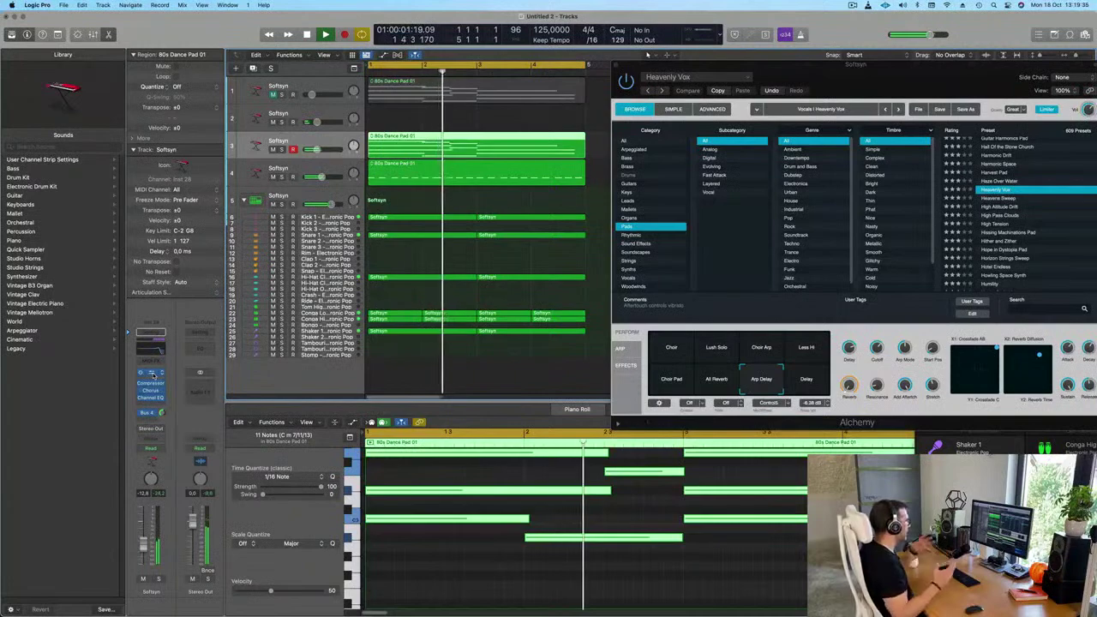
left_click(153, 375)
left_click_drag(549, 128, 489, 379)
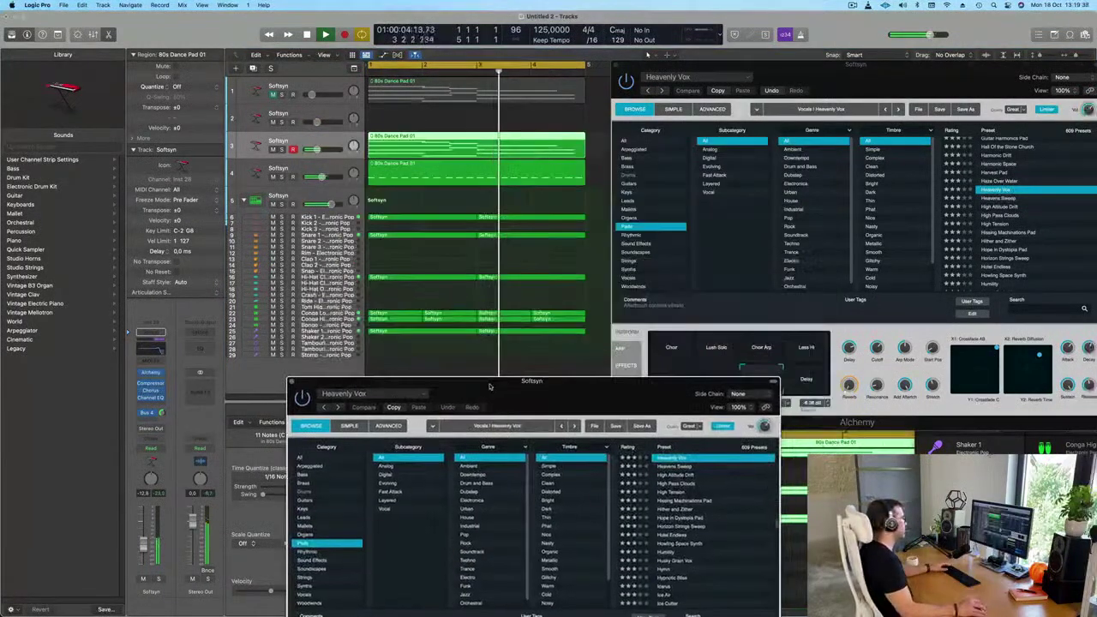
left_click_drag(431, 141, 409, 147)
left_click(332, 114)
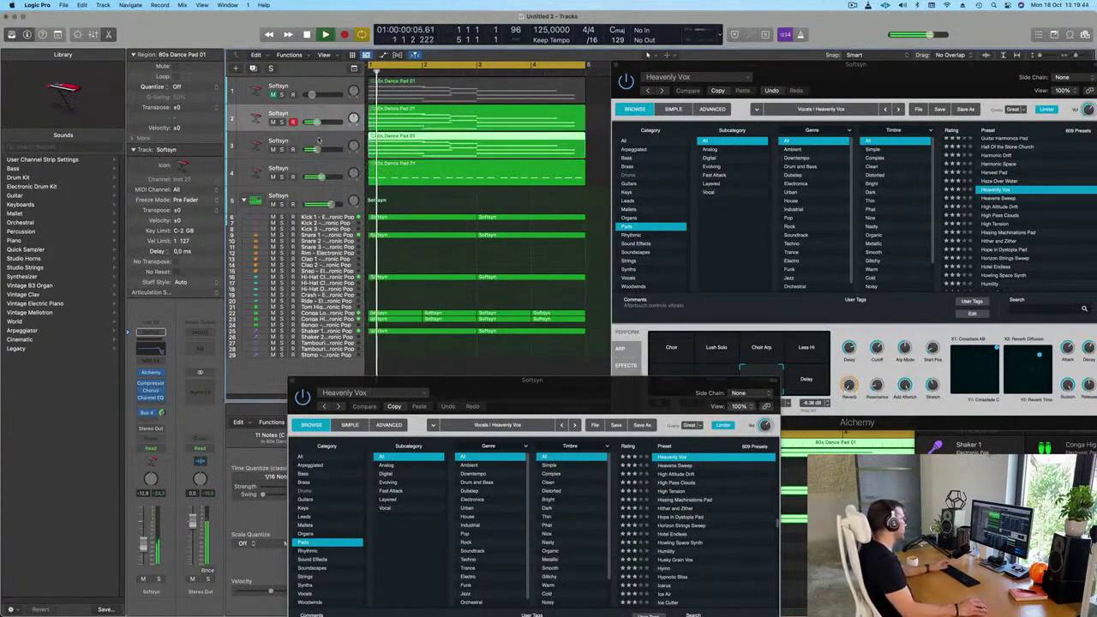
Switch the duplicated pad track's Heavenly Vox patch to the Choir Pad snapshot
left_click(153, 374)
left_click(153, 374)
left_click_drag(506, 381, 641, 213)
left_click(481, 535)
left_click_drag(566, 212, 584, 182)
Transpose all notes of the duplicated pad track's region down one octave in the Piano Roll
double_click(495, 138)
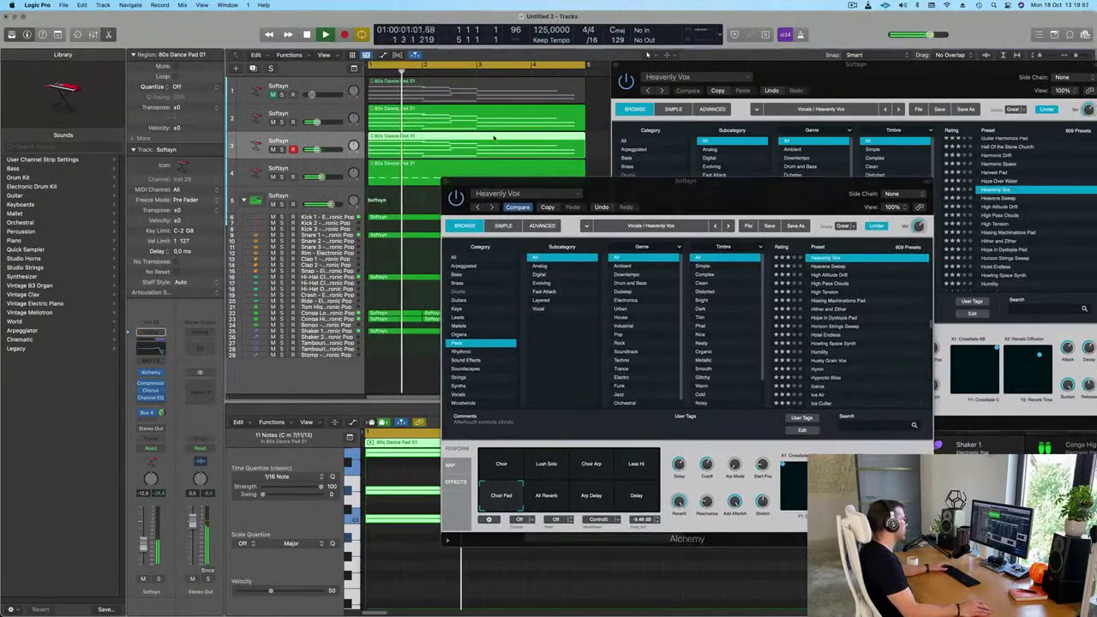
double_click(495, 138)
left_click(395, 591)
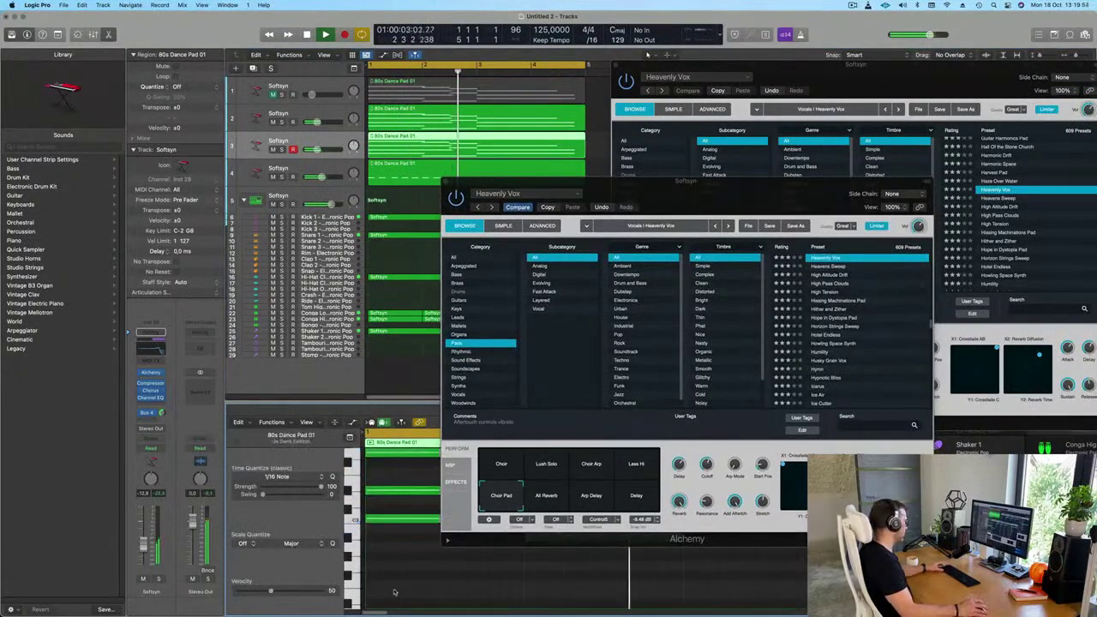
key("super+a")
key("alt+shift+Down")
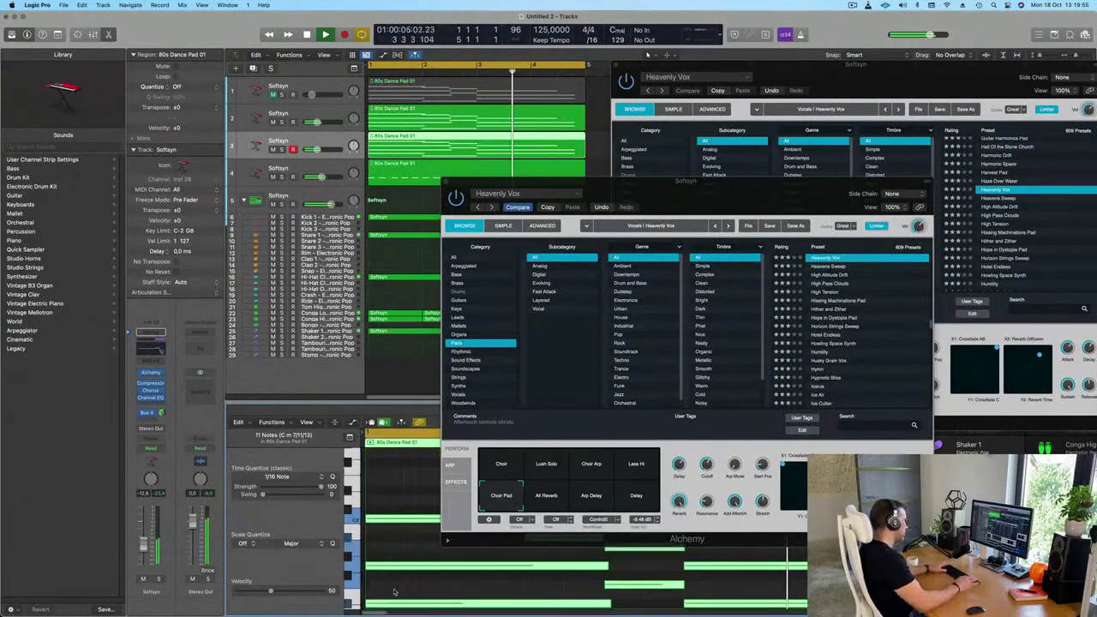
Load the Horizon Strings Sweep preset in the duplicated pad track's Alchemy and raise the track's volume to -10.6 dB
left_click_drag(741, 193, 793, 161)
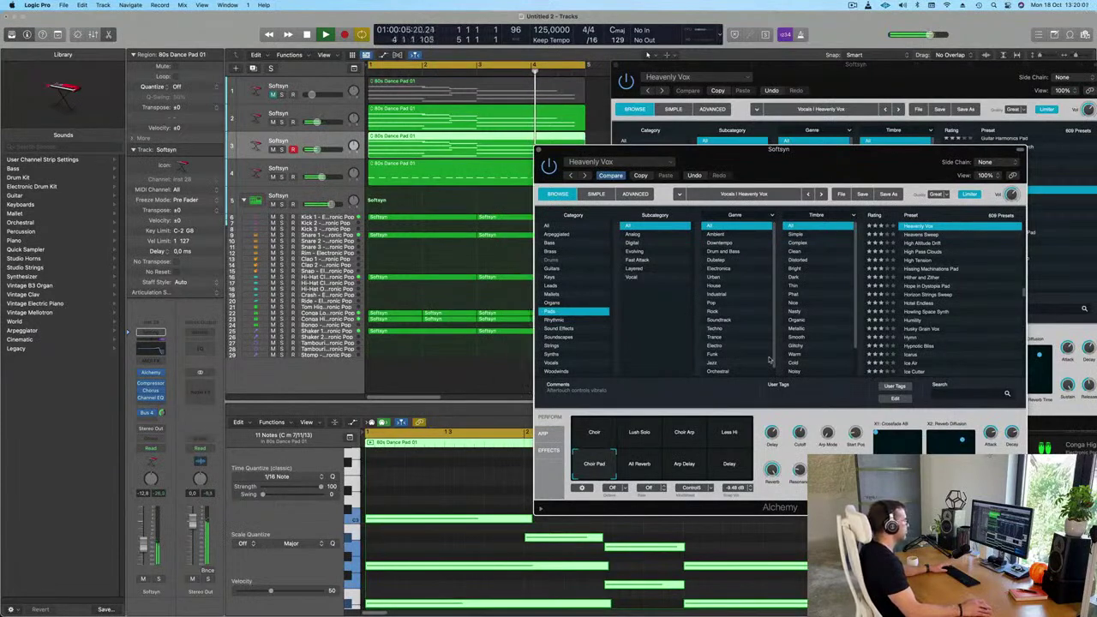
left_click(928, 294)
key("space")
key("space")
left_click_drag(757, 169, 725, 148)
key("space")
key("space")
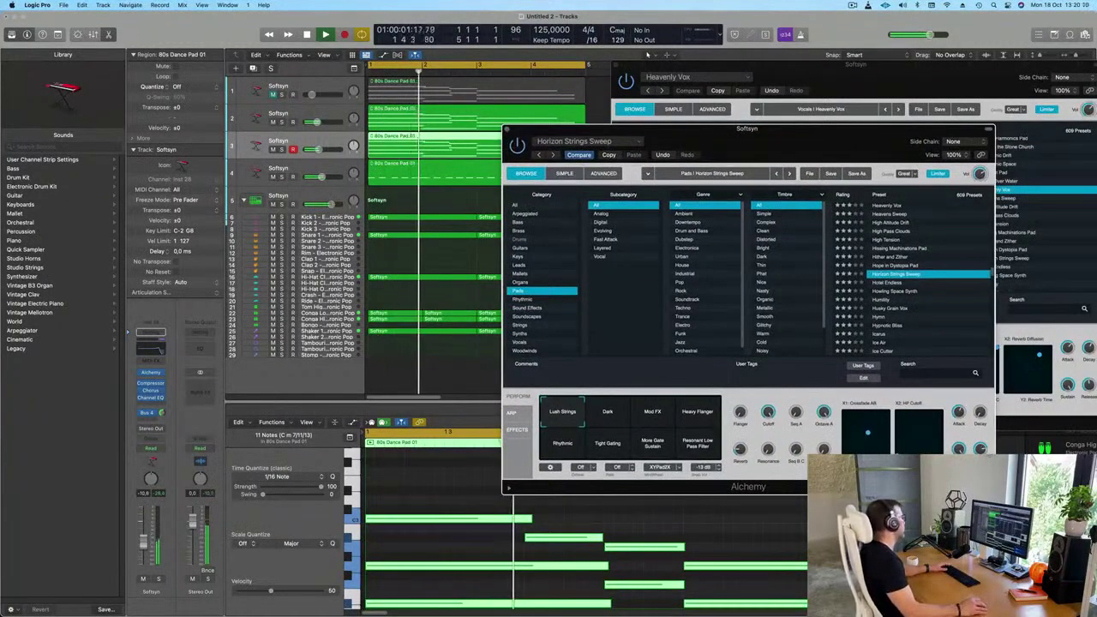
left_click_drag(739, 129, 614, 220)
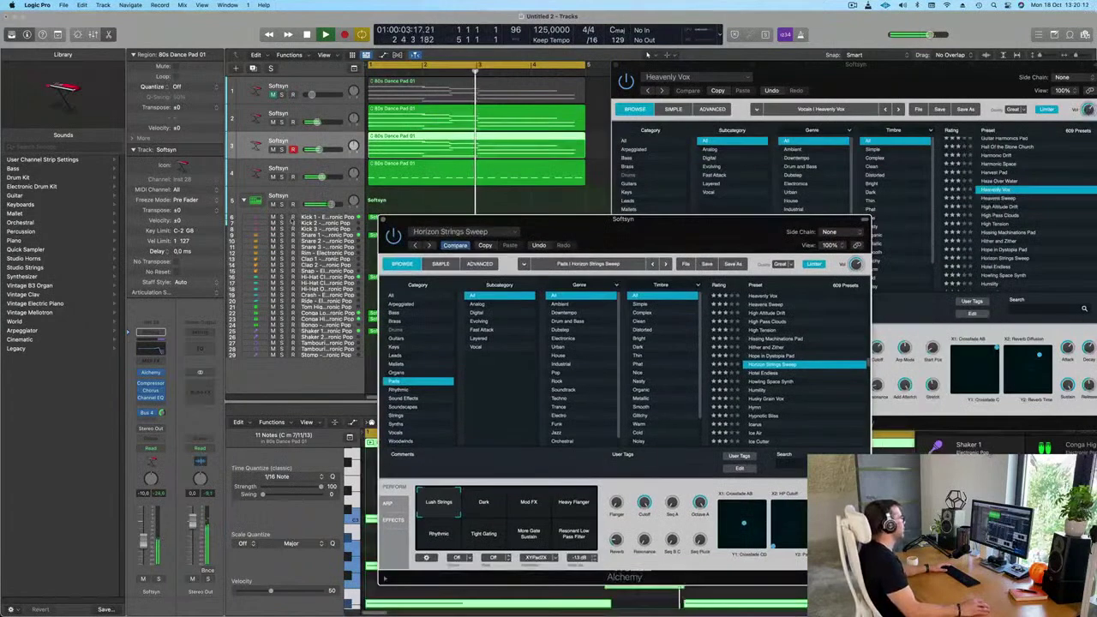
Close the Horizon Strings Sweep and Heavenly Vox Alchemy windows to clear the arrangement
left_click(383, 220)
left_click(383, 223)
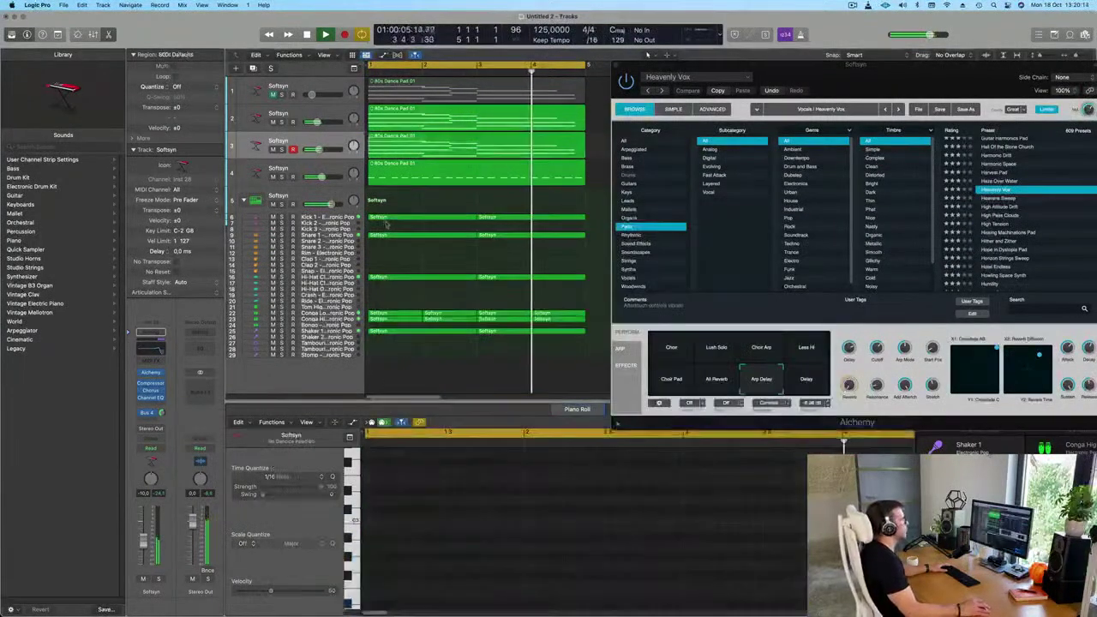
left_click_drag(857, 65, 708, 145)
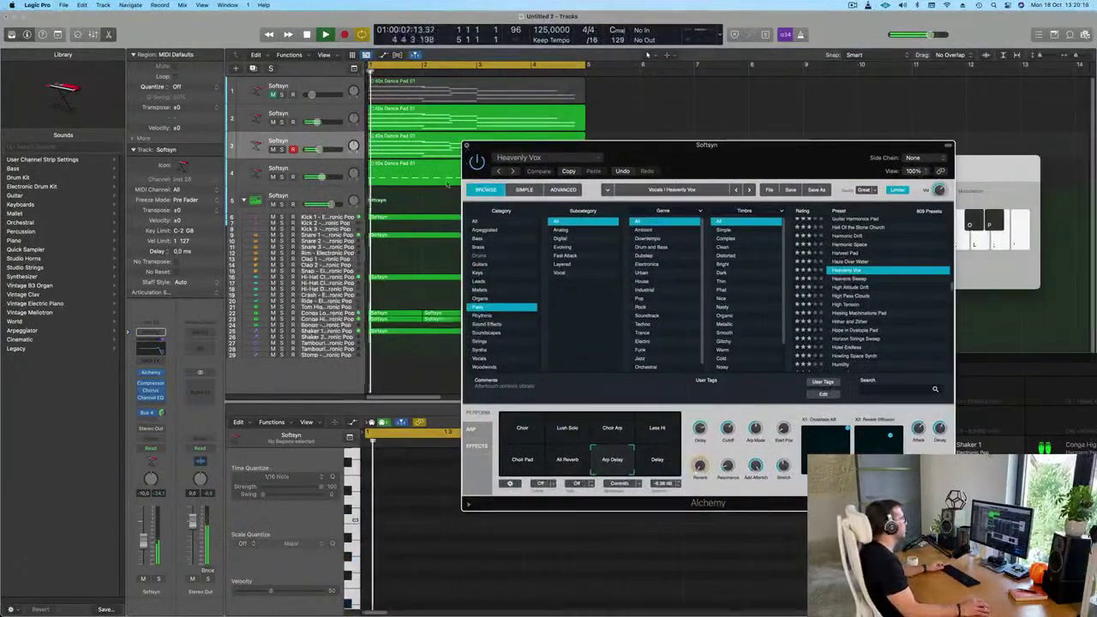
left_click(467, 146)
scroll(450, 189, "down", 5)
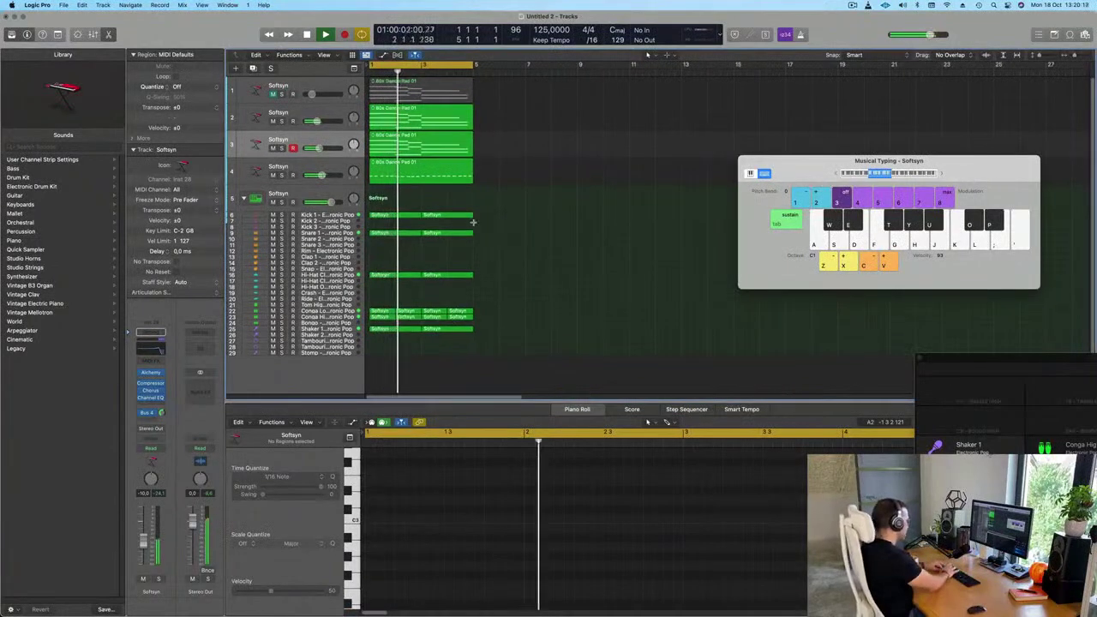
Select all regions in the arrangement and repeat them three times so they run up to bar 17
key("super+a")
key("super+r")
key("super+r")
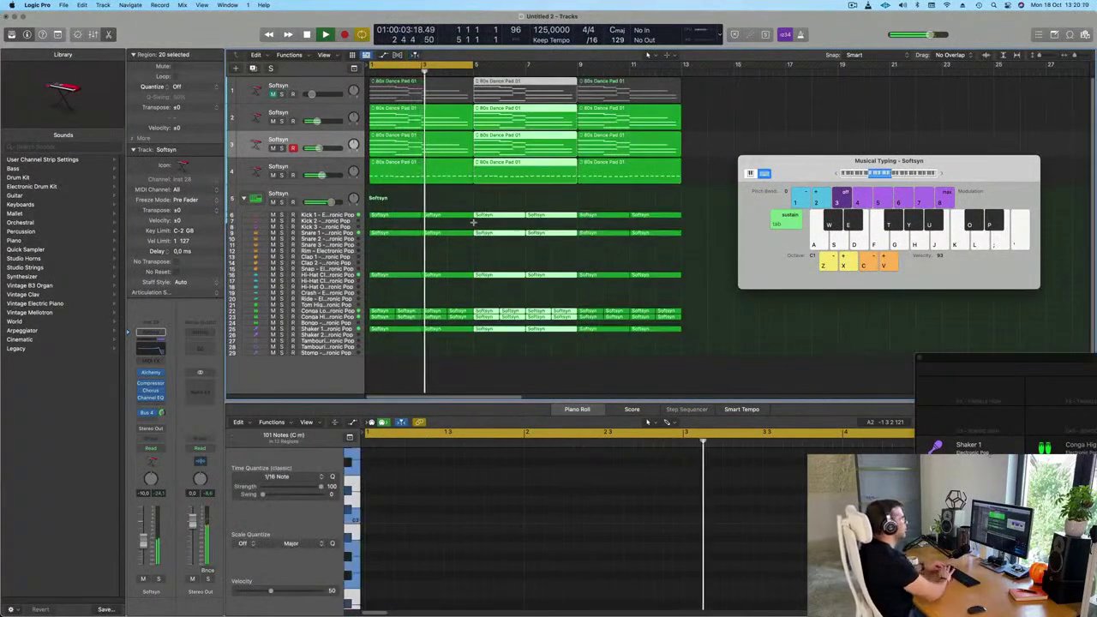
key("super+r")
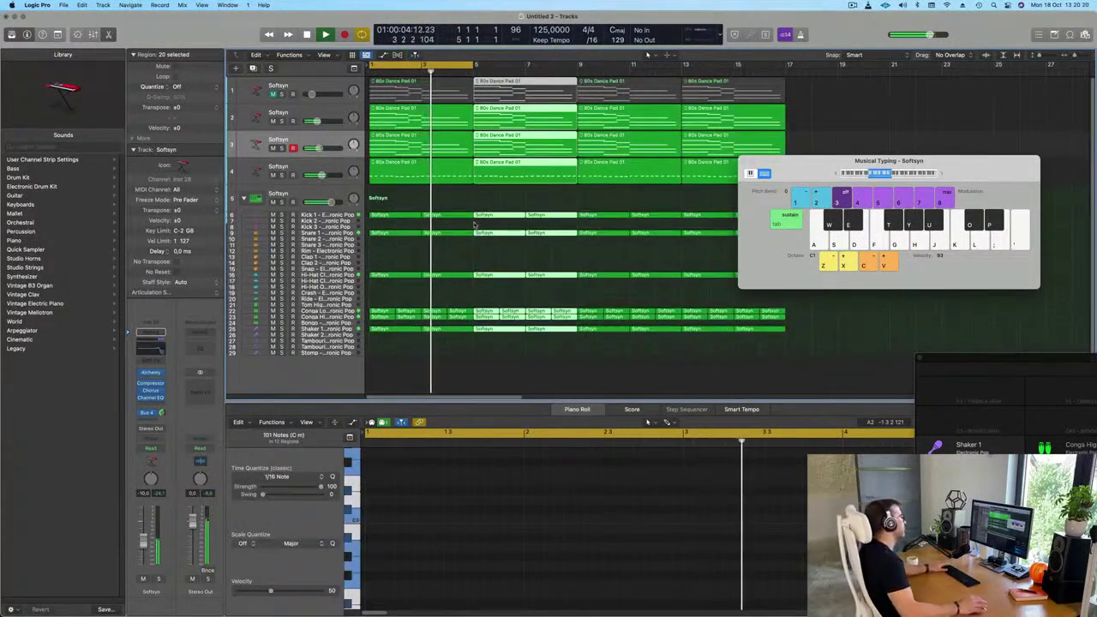
Extend the cycle range to bar 17 over the repeated regions and shift the Musical Typing window clear of them
left_click(555, 203)
left_click_drag(476, 64, 784, 89)
left_click_drag(820, 162, 821, 253)
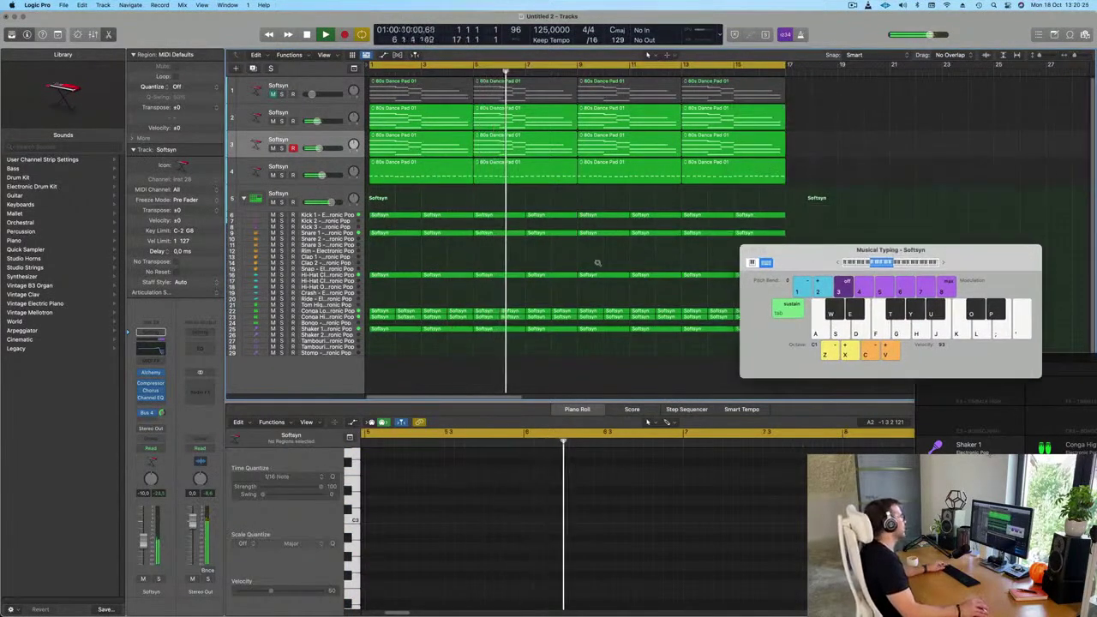
key("super+Left")
key("super+Left")
key("super+Left")
key("super+Left")
key("super+Left")
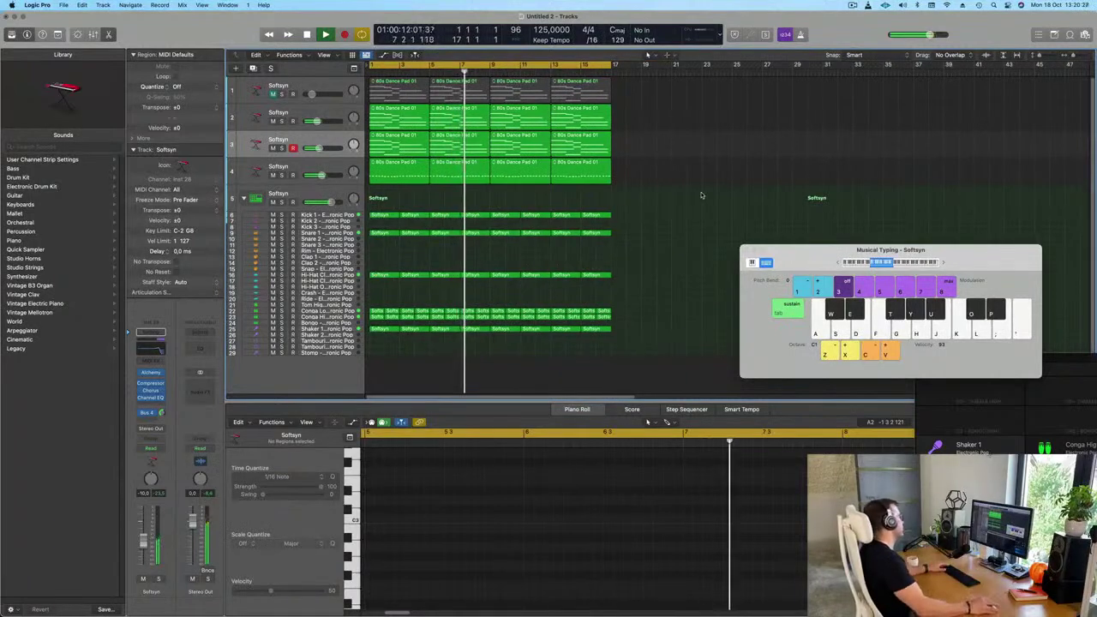
Show the Tracks toolbar and turn on Track Zoom with the Kick 1 track selected, then play from the start
left_click(322, 169)
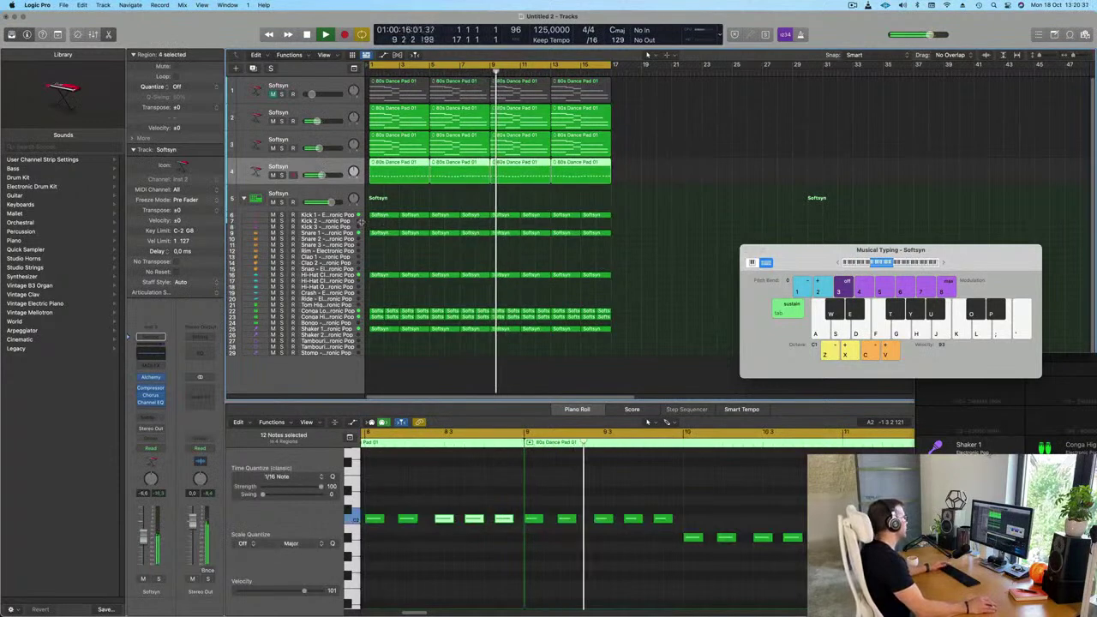
left_click(341, 215)
key("Return")
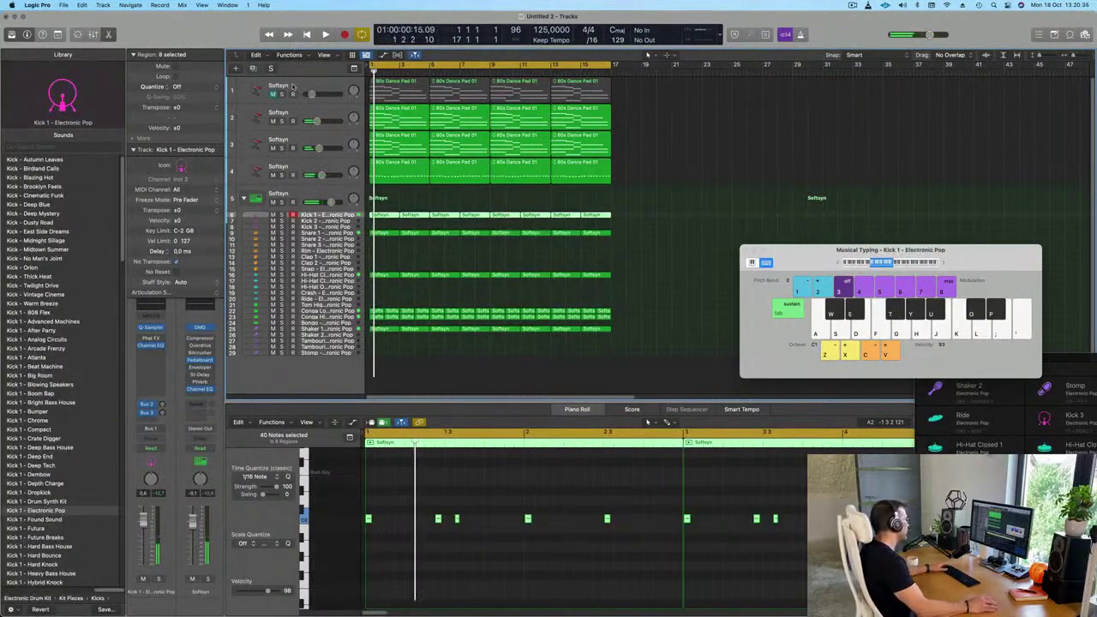
key("ctrl+alt+super+t")
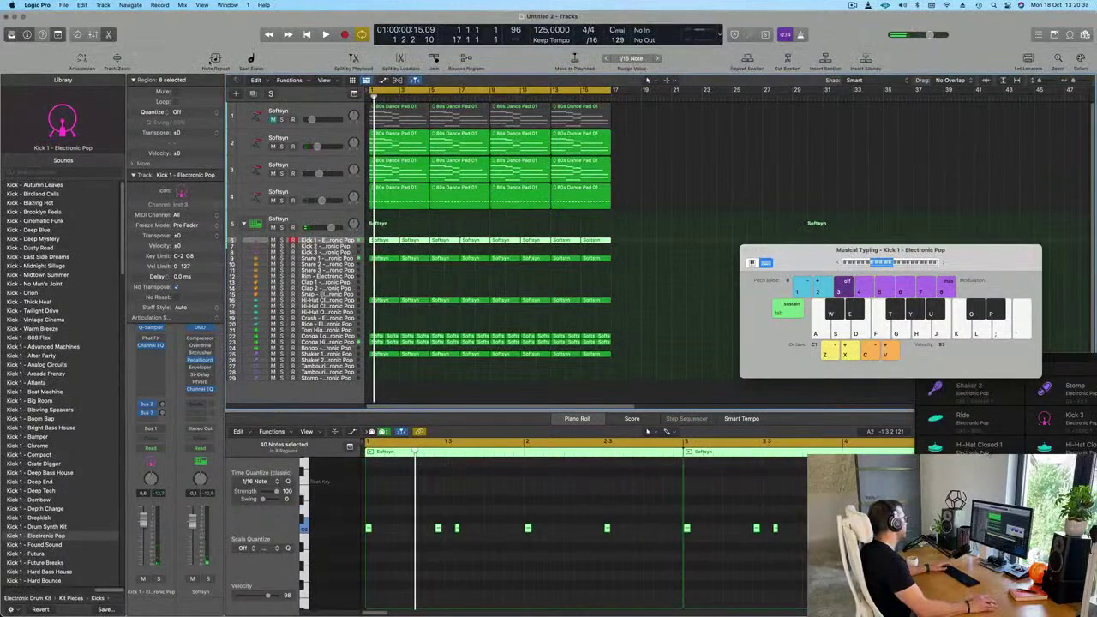
left_click(117, 58)
key("space")
key("super+Right")
key("super+Right")
key("super+Right")
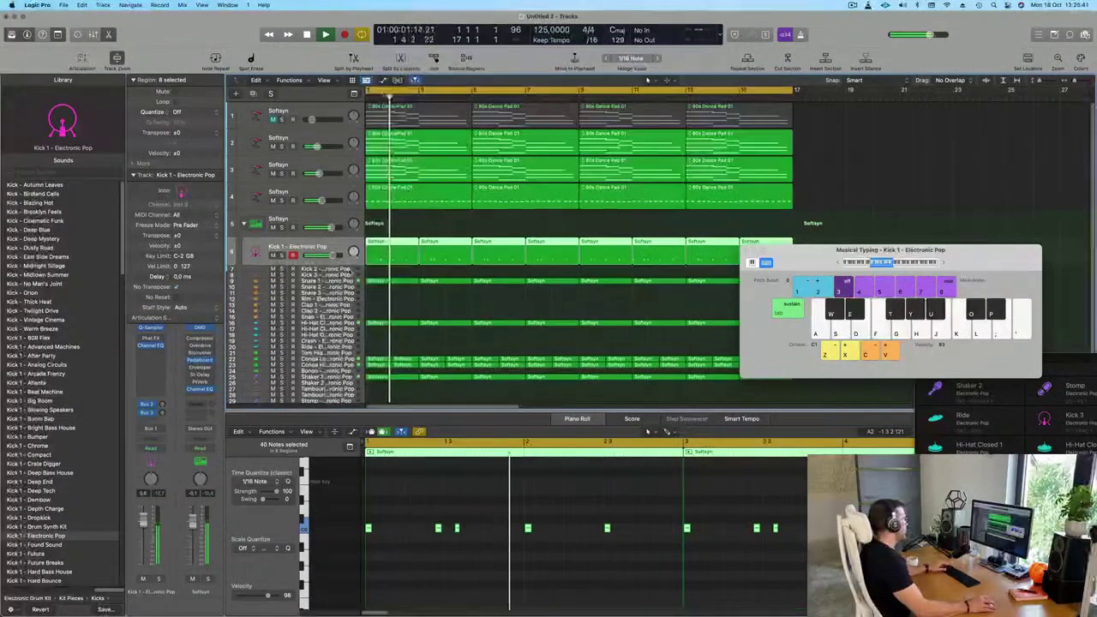
Copy the first Kick 1 region onto the Kick 2 track at bar 1 and play the layered kicks
left_click(414, 216)
left_click(393, 137)
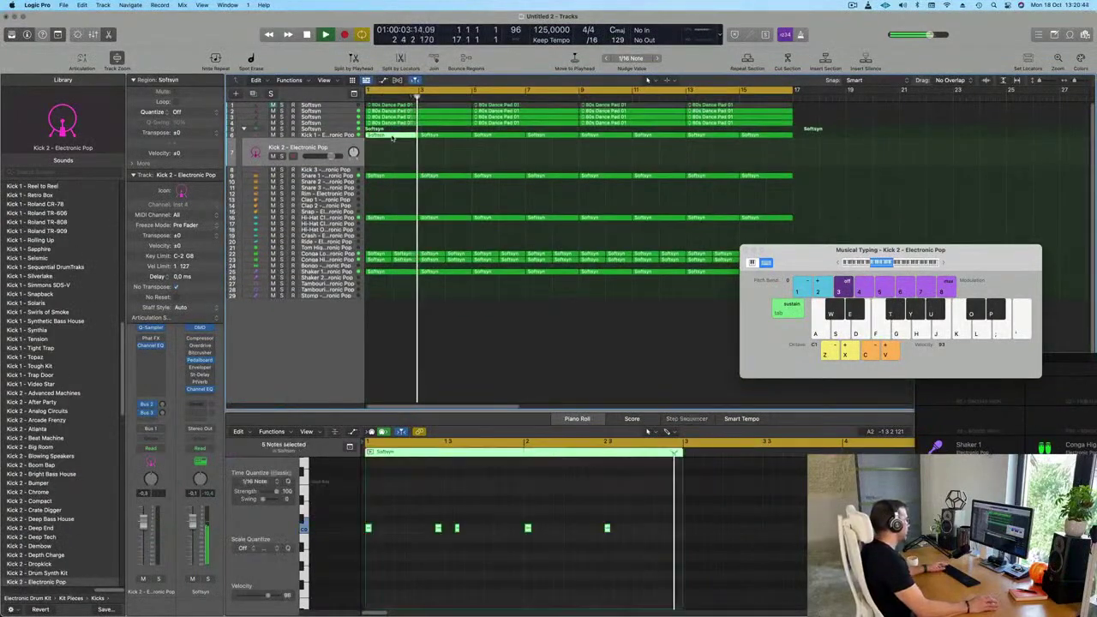
left_click_drag(392, 137, 392, 152)
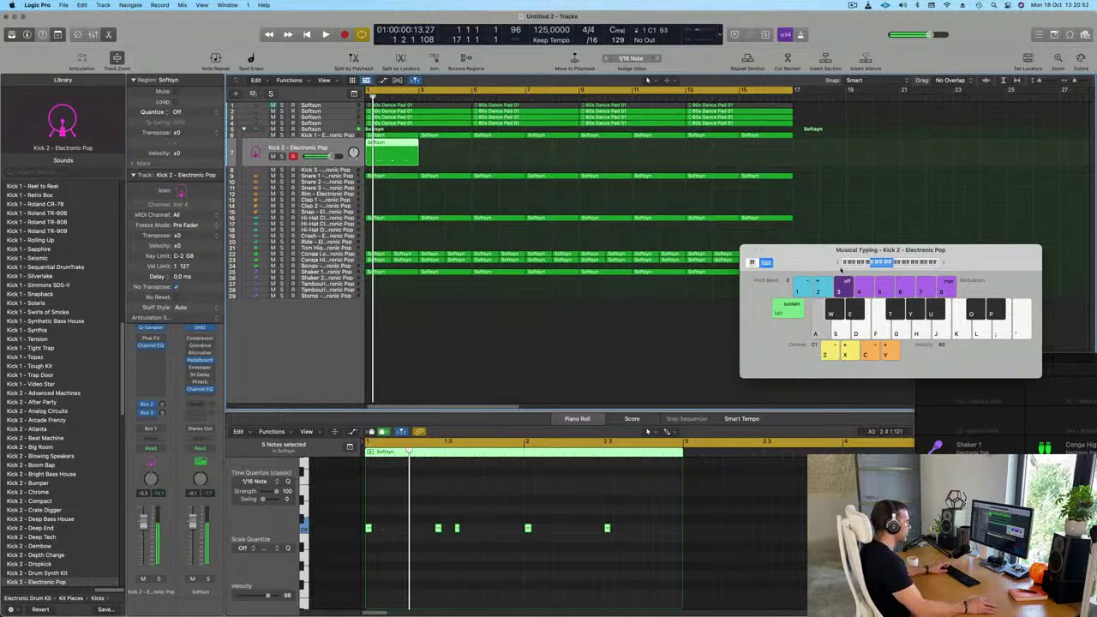
key("space")
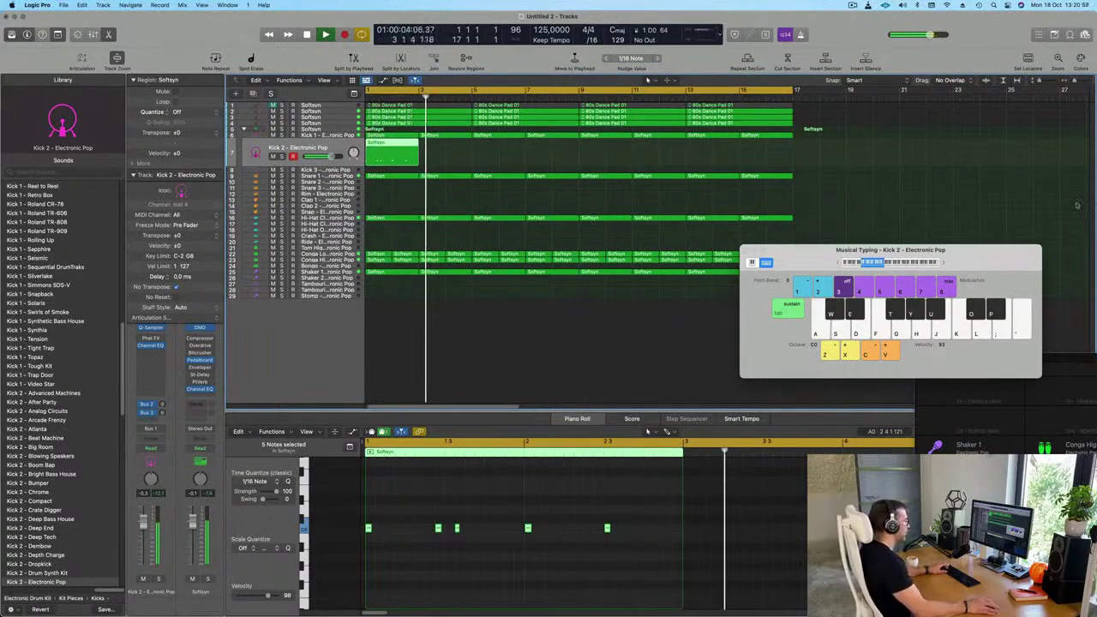
Audition the Kick 3 sound with Musical Typing in different octaves, then return to the Kick 2 track and the start
key("Down")
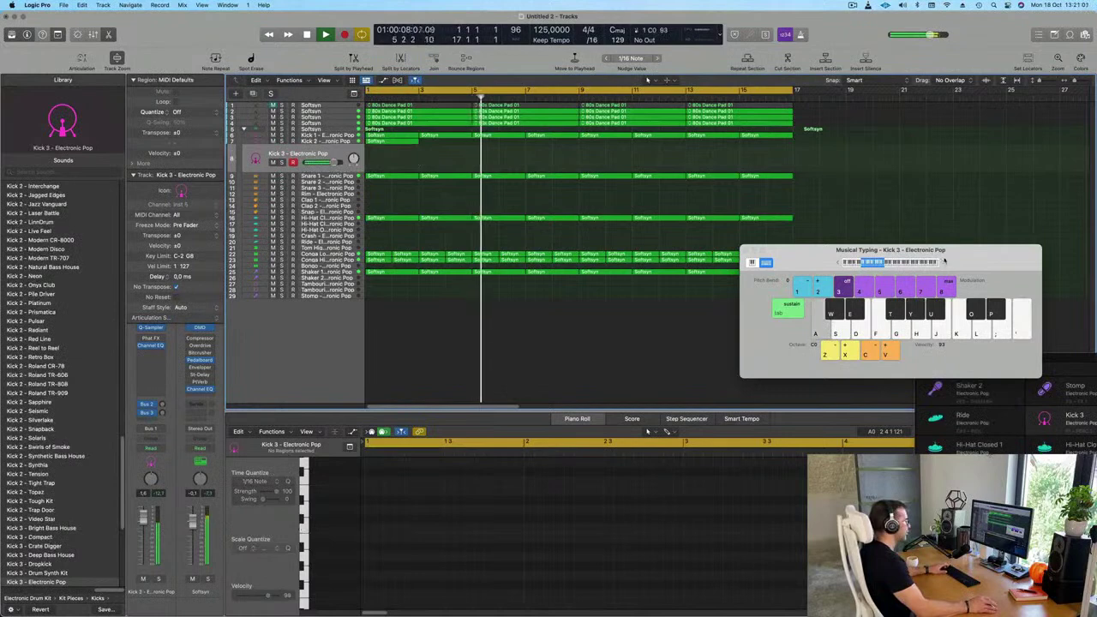
left_click(944, 263)
key("a")
left_click(944, 263)
key("a")
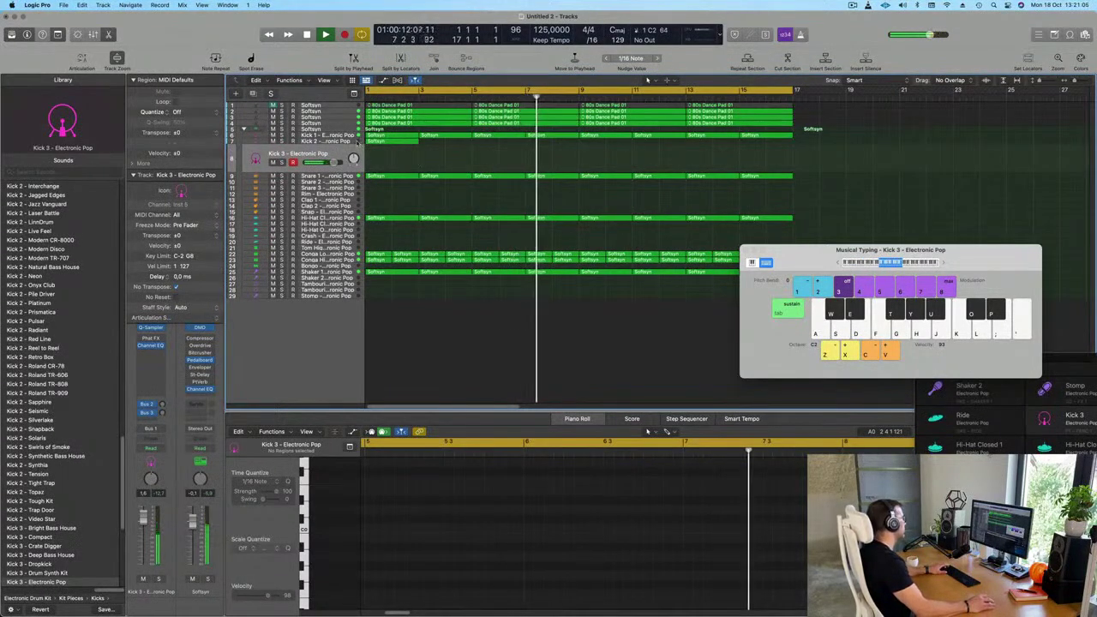
key("shift+r")
key("Up")
key("Return")
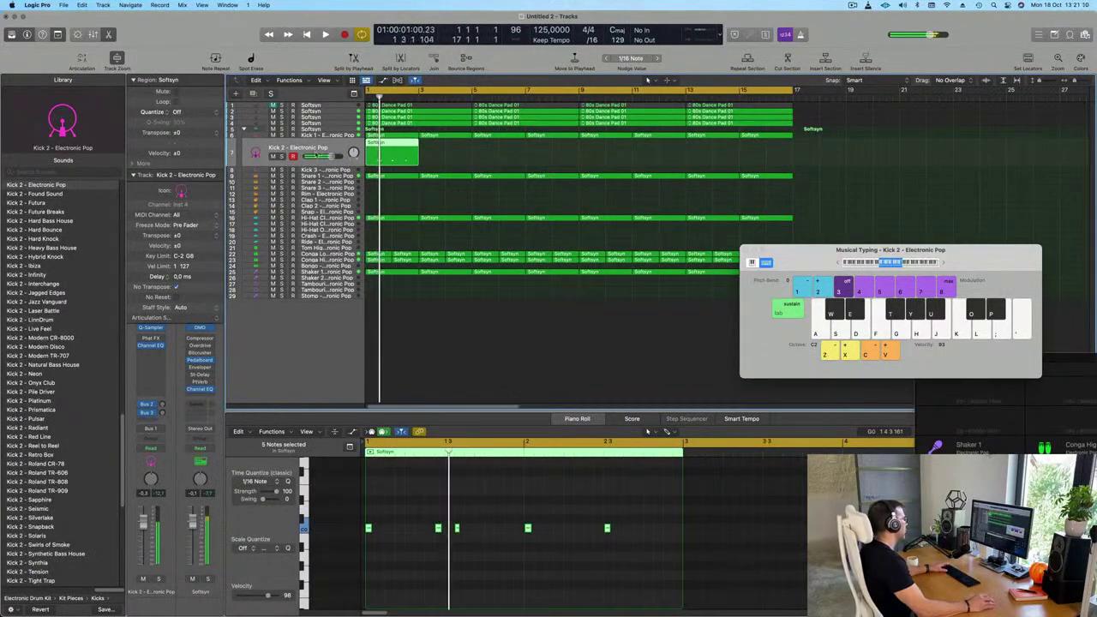
Compare the drum groove with the Kick 2 track muted and unmuted
left_click(274, 156)
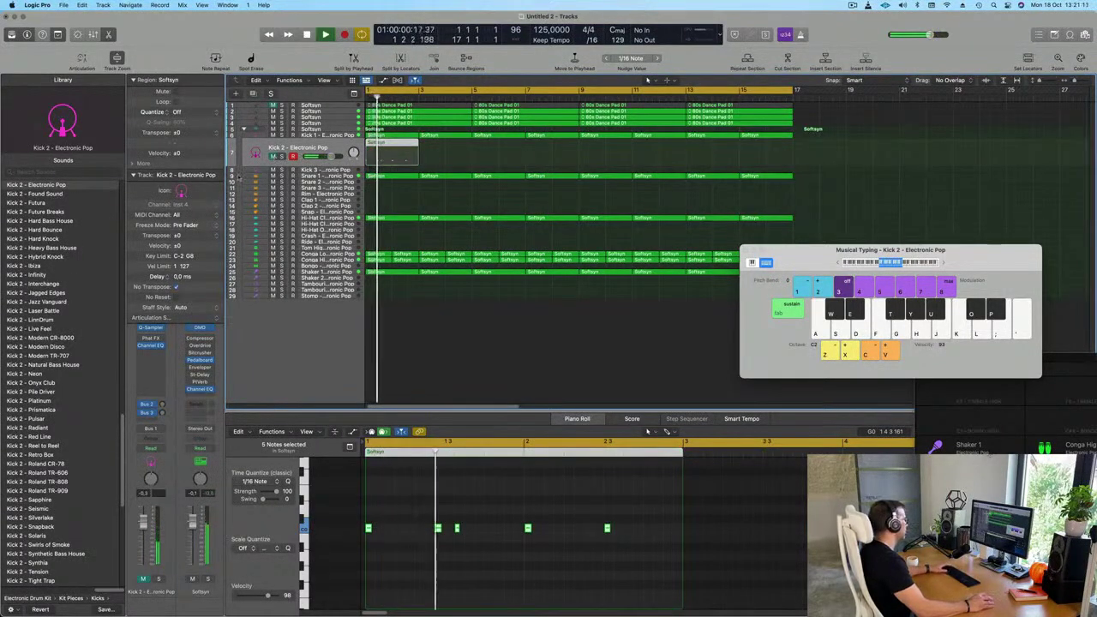
left_click(273, 156)
key("space")
Delete the third note of the Kick 2 region in the Piano Roll and play the result
key("space")
left_click_drag(510, 504, 454, 553)
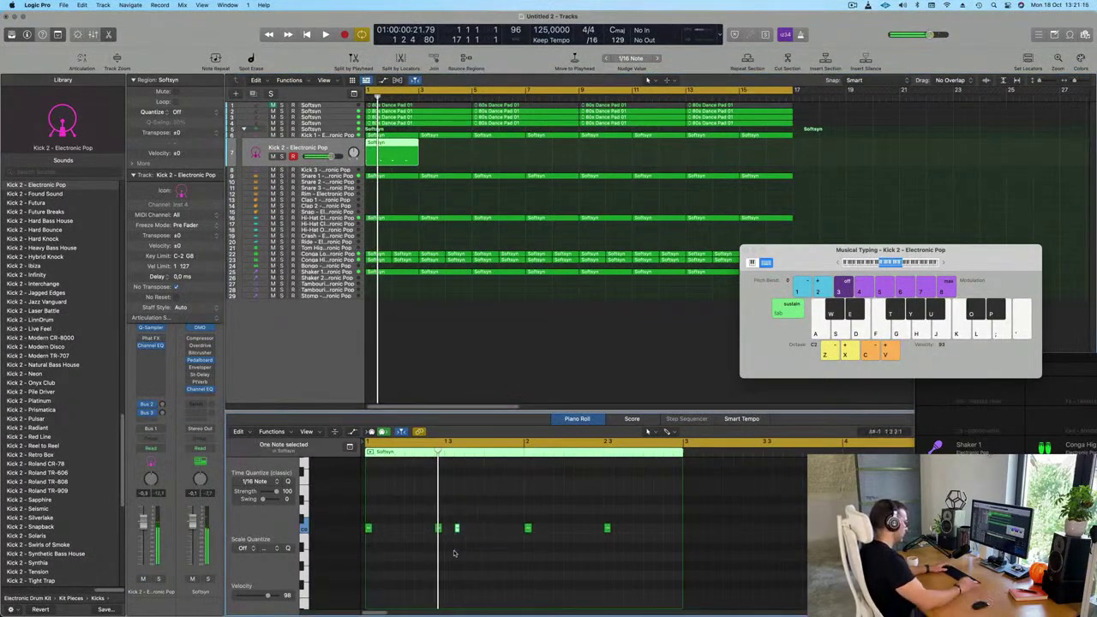
key("space")
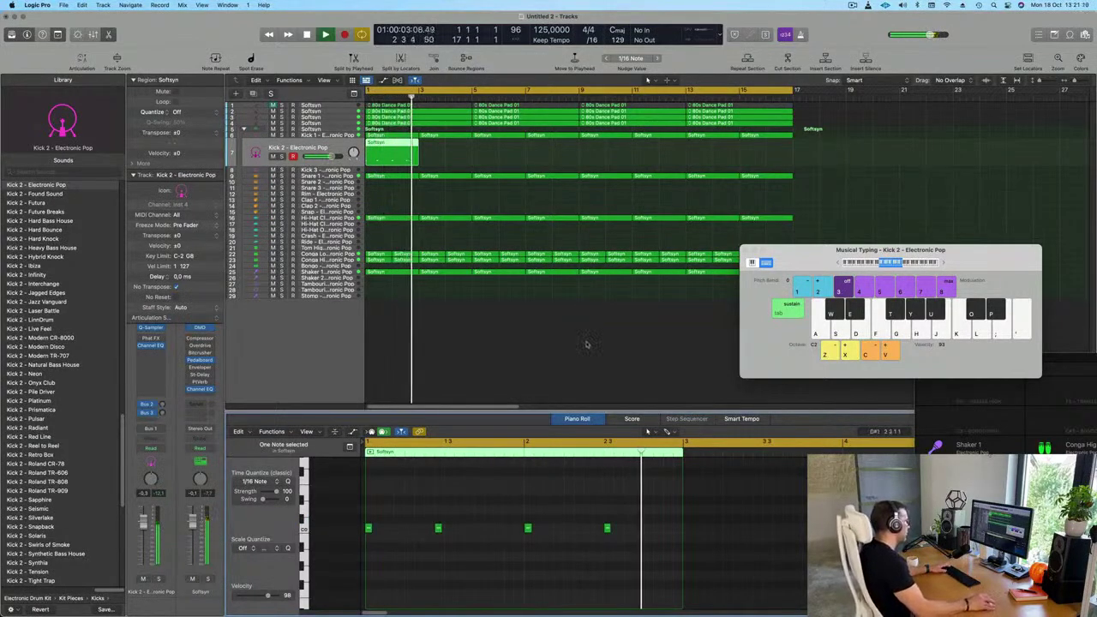
Copy the edited Kick 2 region to bar 3 and repeat the pair until the pattern reaches bar 17
left_click_drag(399, 148, 498, 154)
left_click(389, 157, "shift")
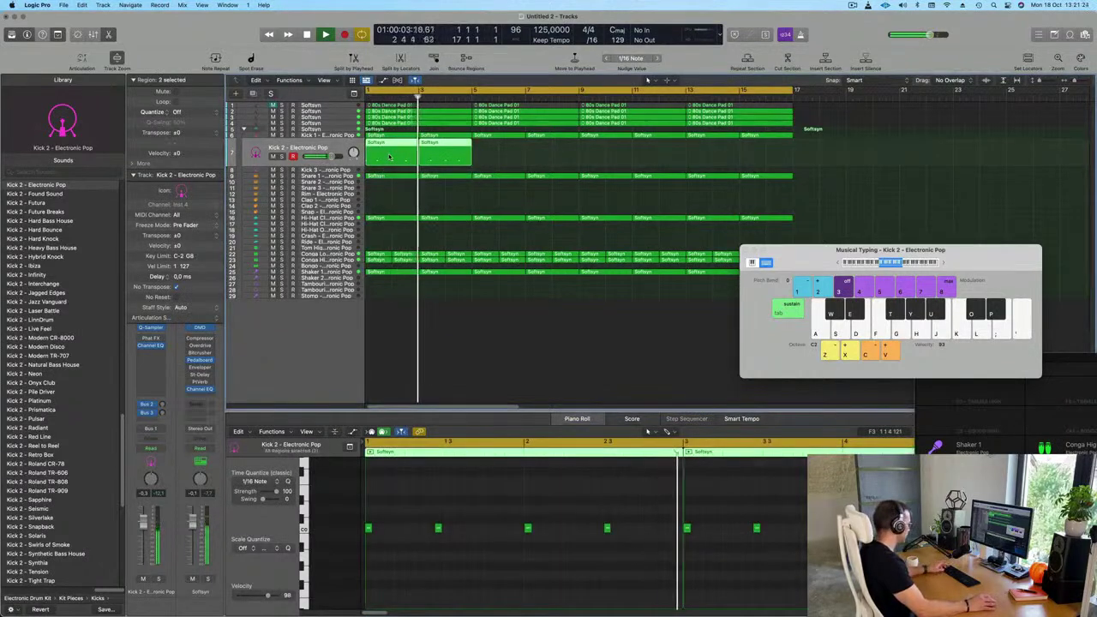
key("super+r")
key("super+r")
key("super+r")
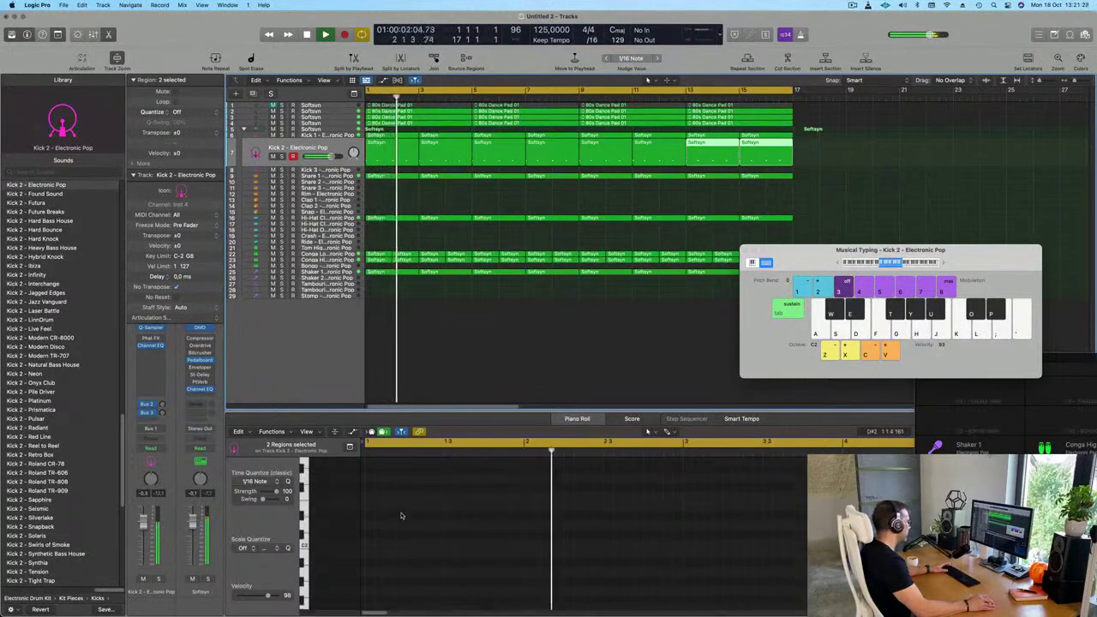
Try Kick 3 Sub - Blowing Speakers on the Kick 2 track, then load Kick 3 Sub - Hard Bounce as its sound
left_click(391, 155)
scroll(411, 587, "down", 5)
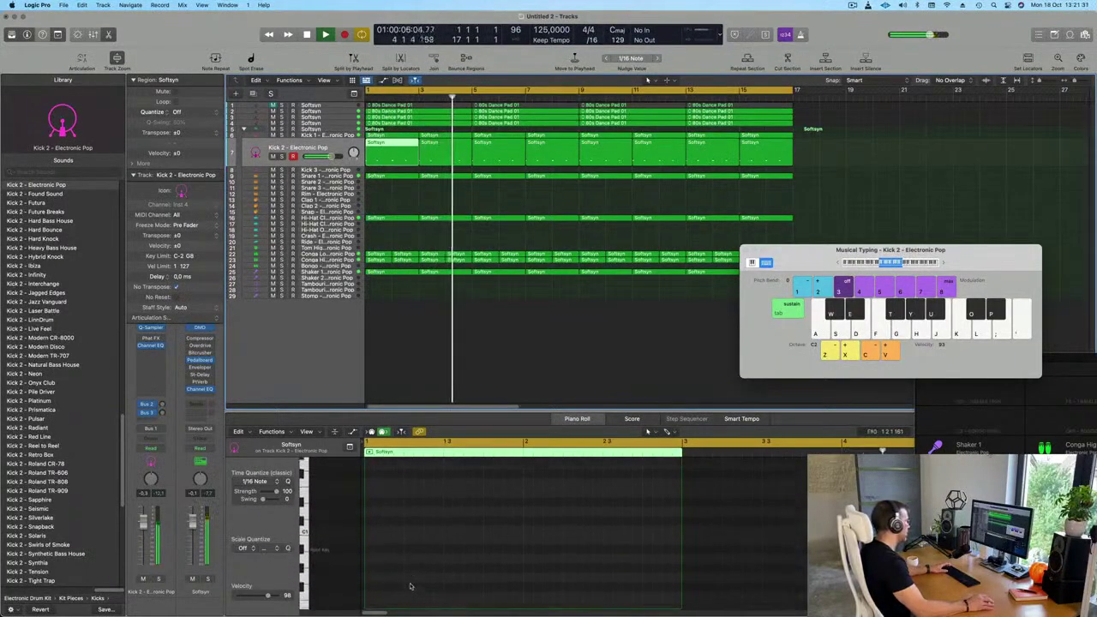
key("Return")
key("space")
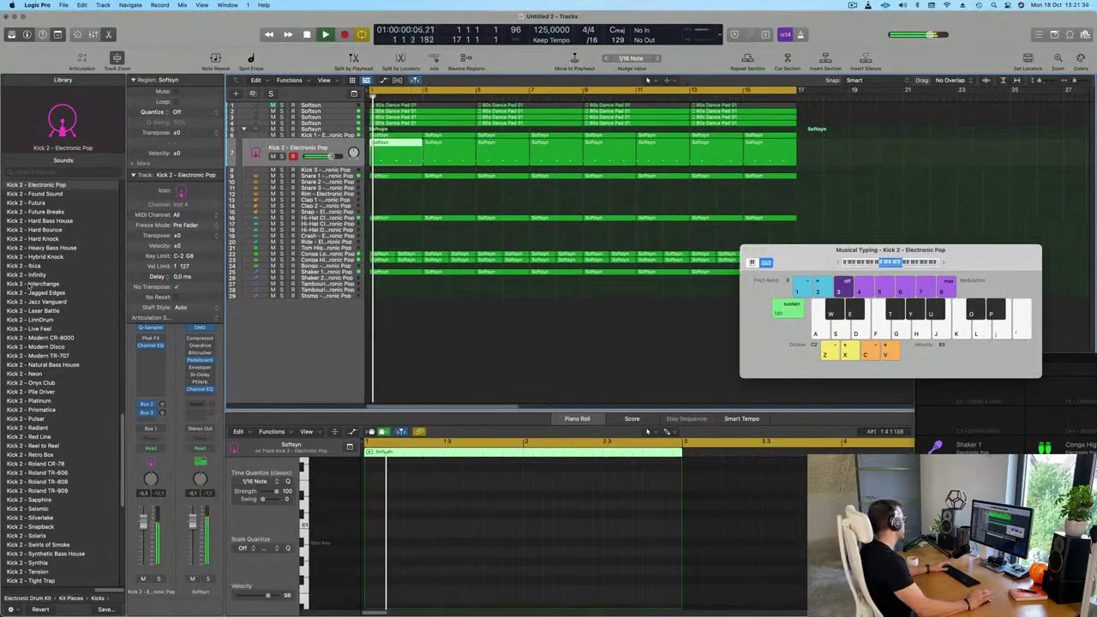
scroll(48, 321, "down", 10)
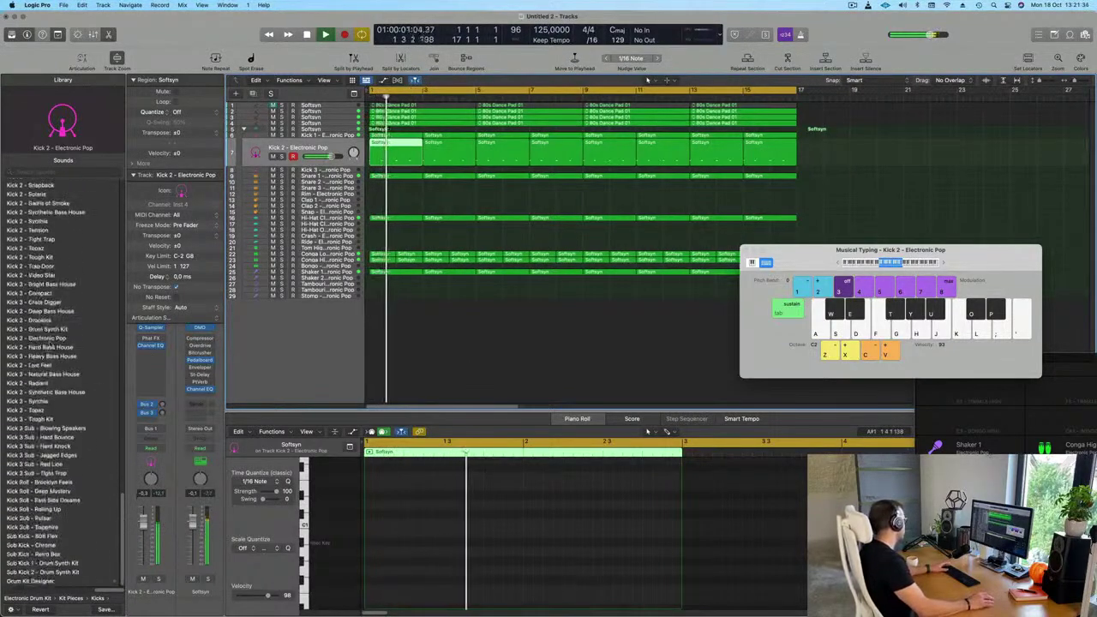
left_click(40, 429)
key("Return")
key("space")
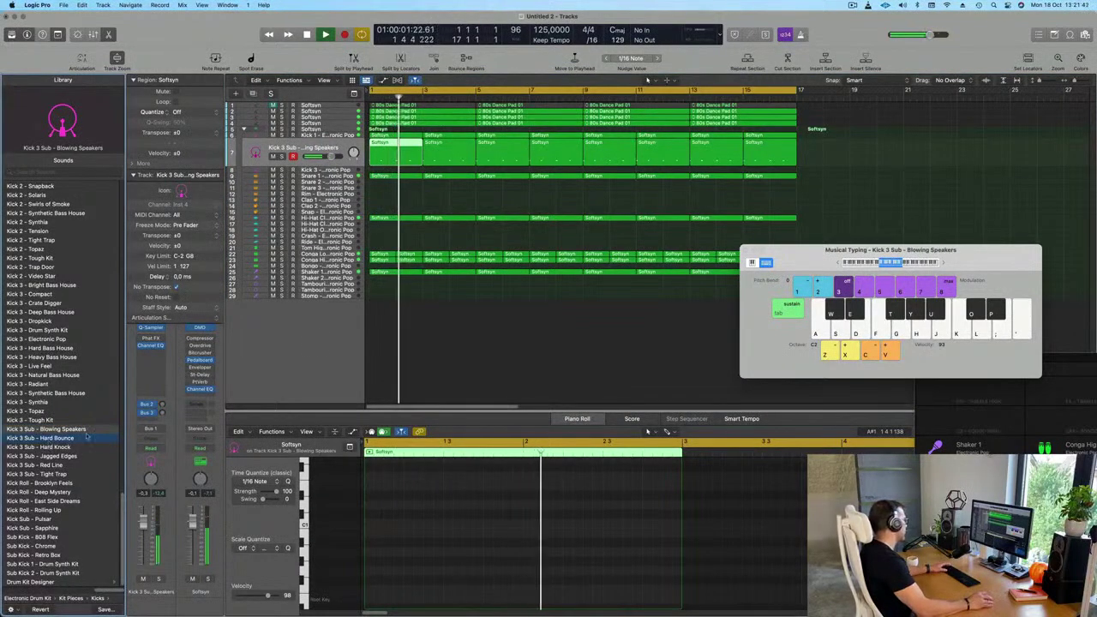
left_click(45, 439)
Select all regions on the Kick 3 Sub - Hard Bounce track and lengthen all their notes in the Piano Roll
left_click_drag(830, 156, 364, 163)
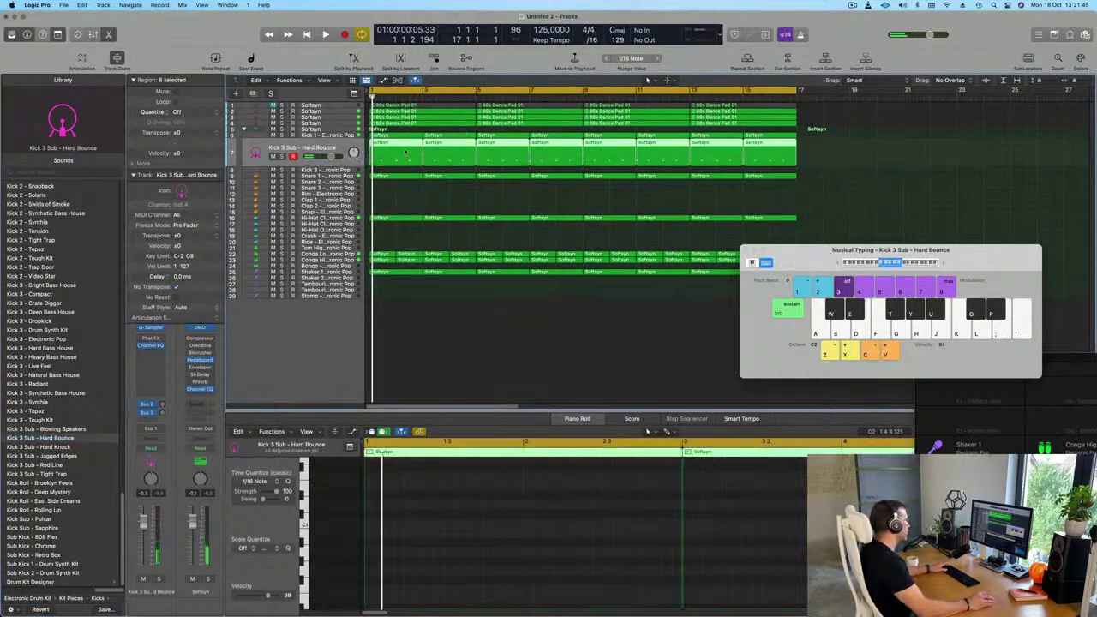
key("e")
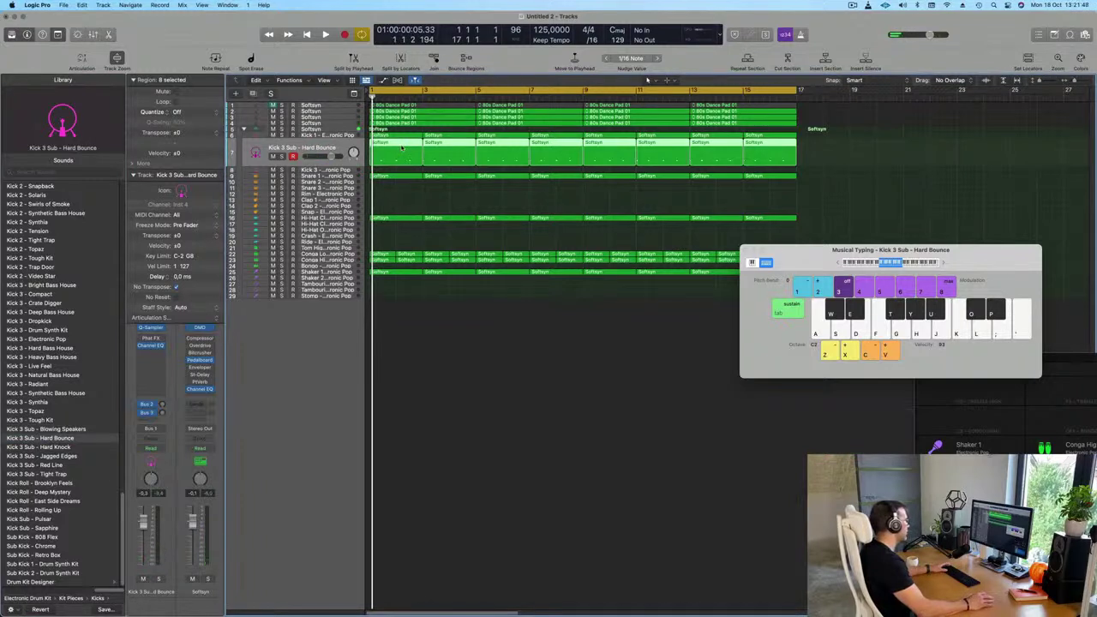
key("e")
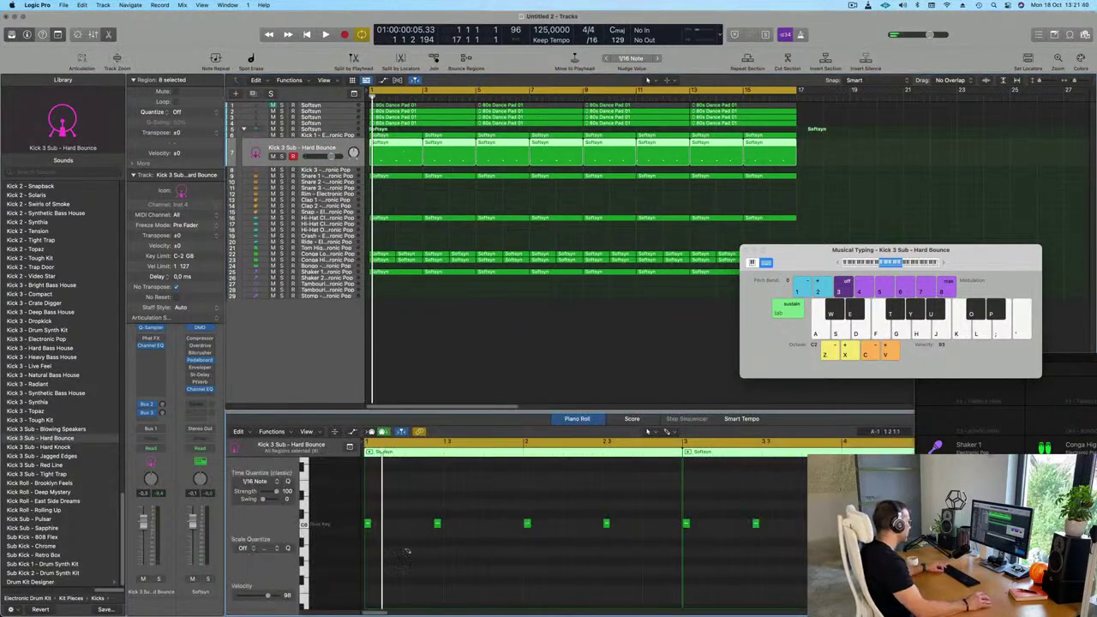
left_click_drag(371, 526, 390, 531)
key("space")
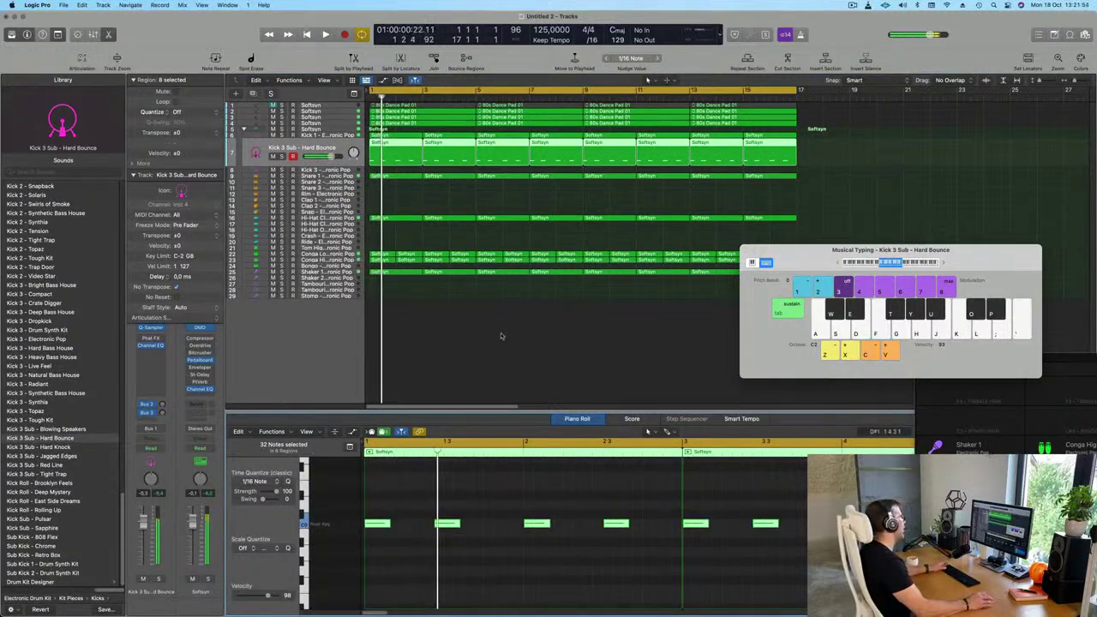
Play back the sub kick, lower its track volume, and move the Musical Typing window away from the toolbar side
key("space")
key("space")
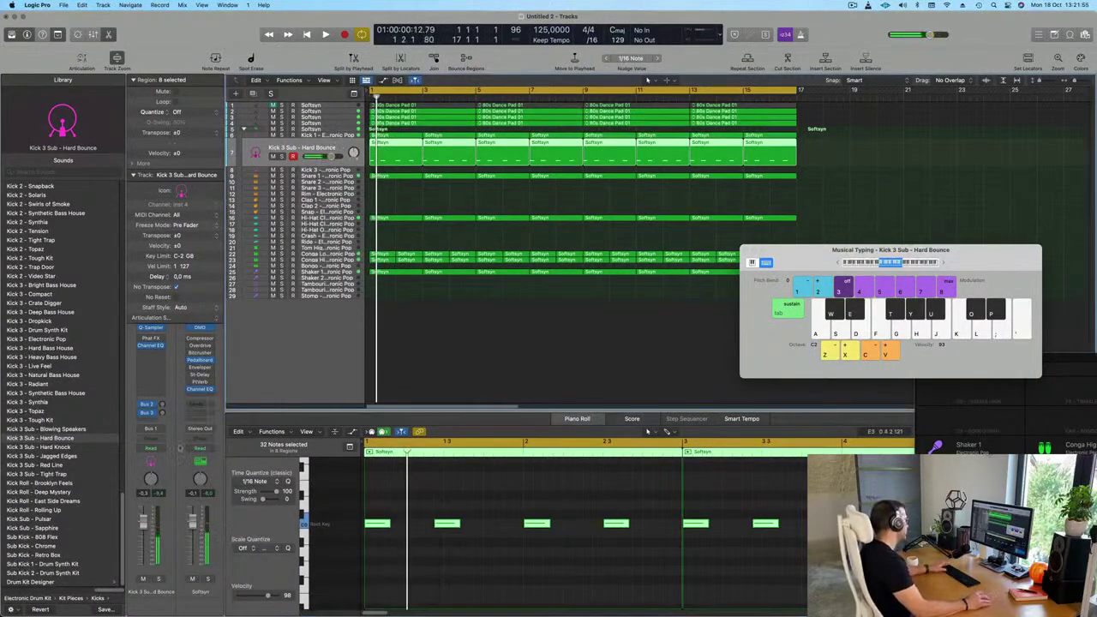
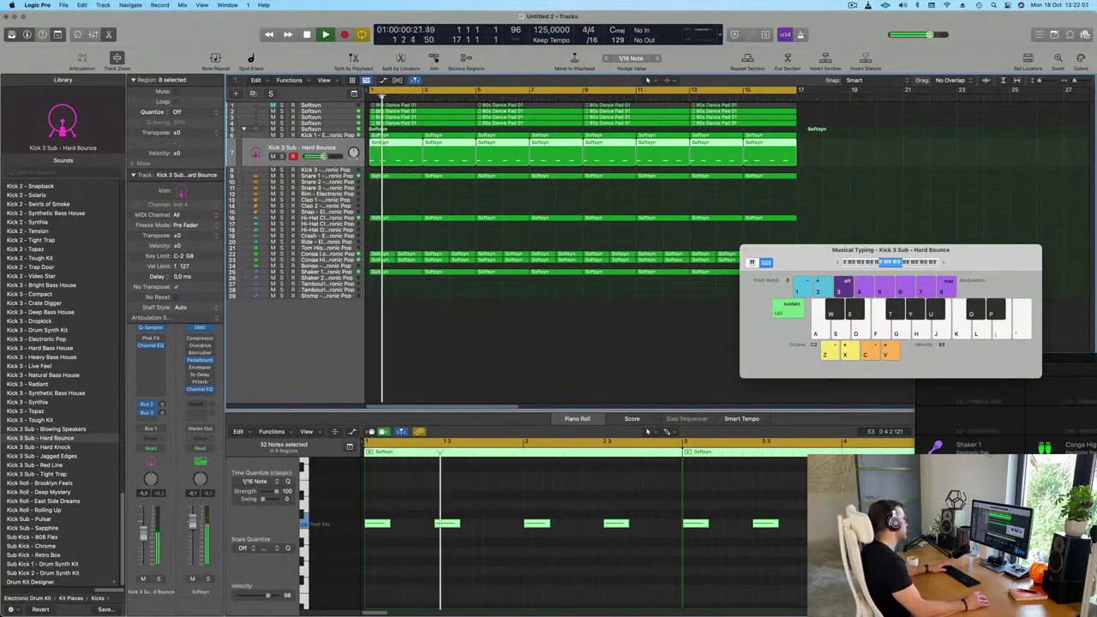
left_click_drag(833, 249, 586, 281)
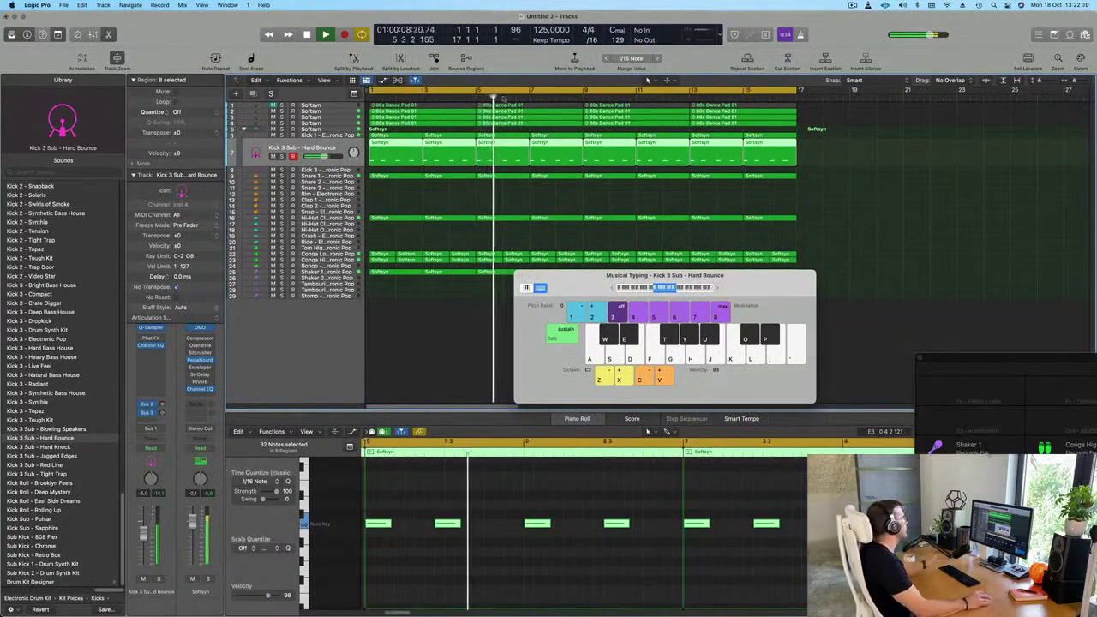
Unmute the first pad track and play the arrangement from the start
left_click(291, 107)
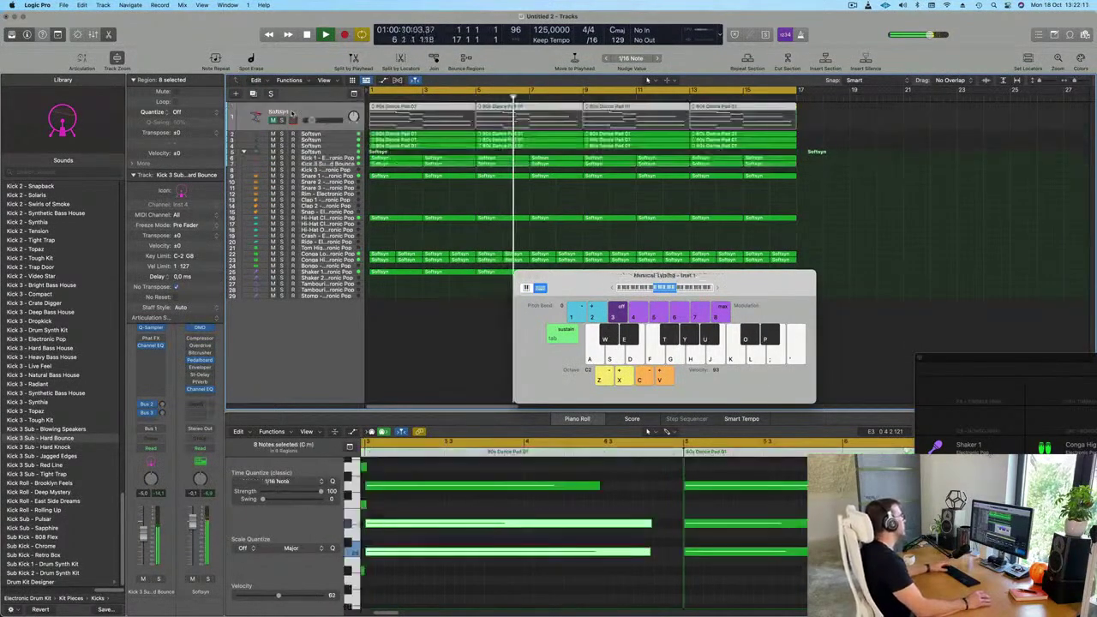
key("Return")
left_click(273, 120)
key("space")
key("space")
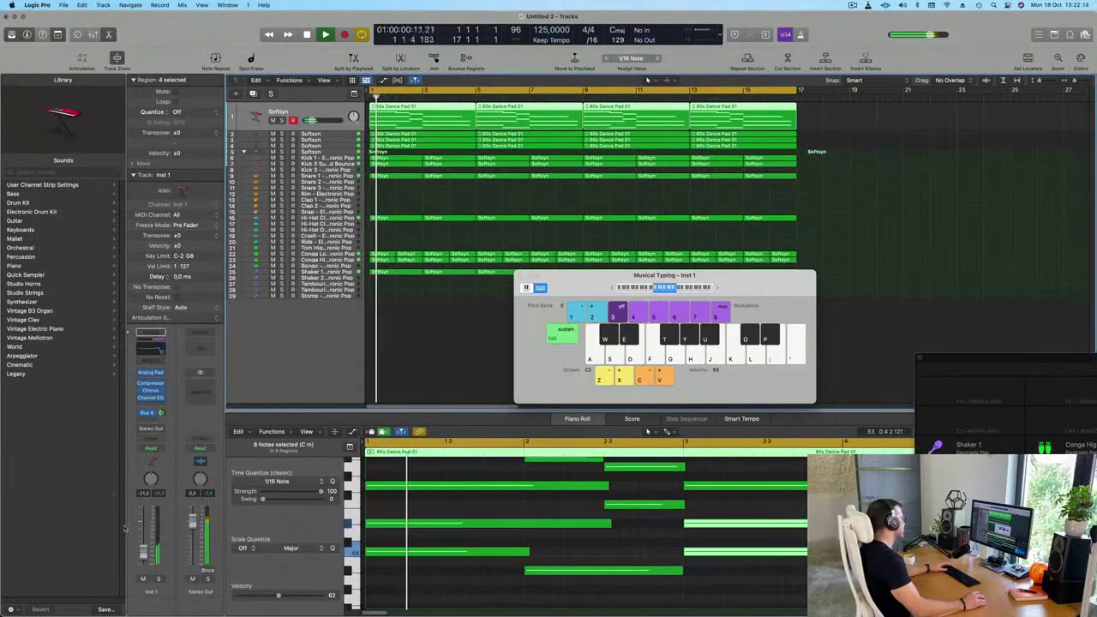
Cut the low end of the first pad track in its Channel EQ with a 24 dB/Oct low cut at 1280 Hz
key("space")
key("space")
left_click(144, 350)
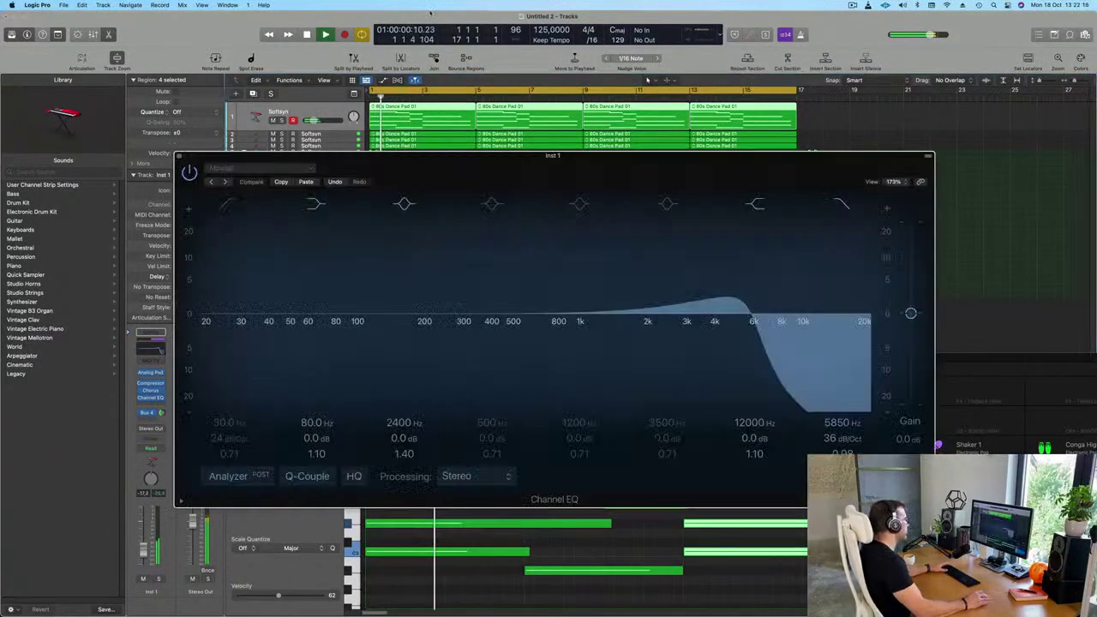
left_click_drag(240, 325, 592, 334)
mouse_move(602, 264)
left_mouse_down()
mouse_move(637, 252)
mouse_move(612, 259)
left_mouse_up()
left_click_drag(414, 157, 864, 161)
key("space")
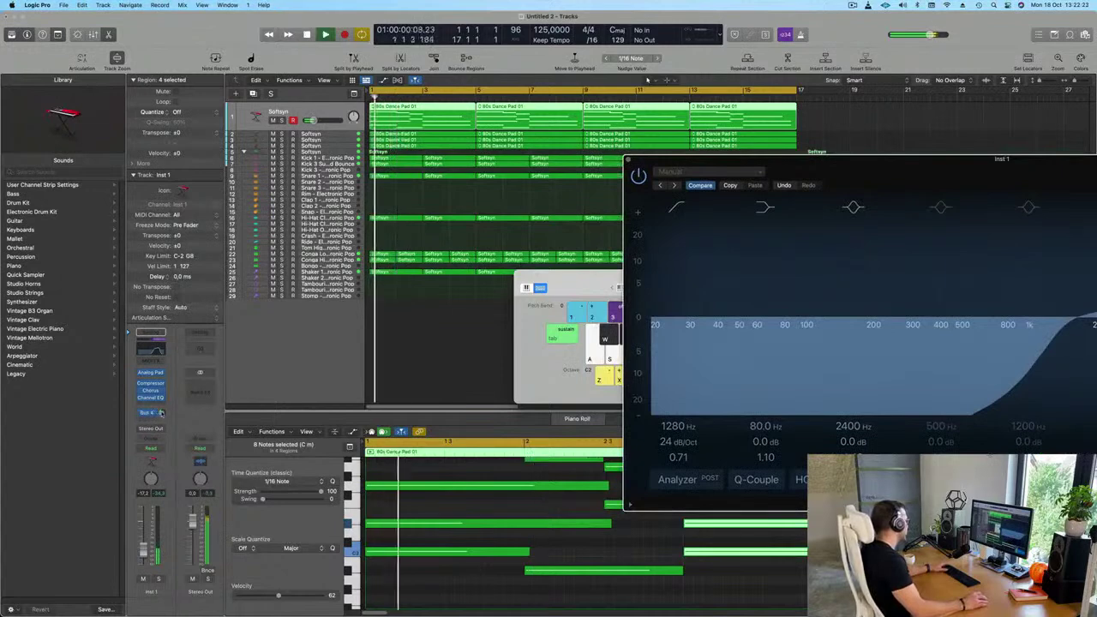
Raise the first pad's Bus 4 send and move its Channel EQ high cut up to about 20 kHz, checking by playback
left_click_drag(161, 413, 161, 399)
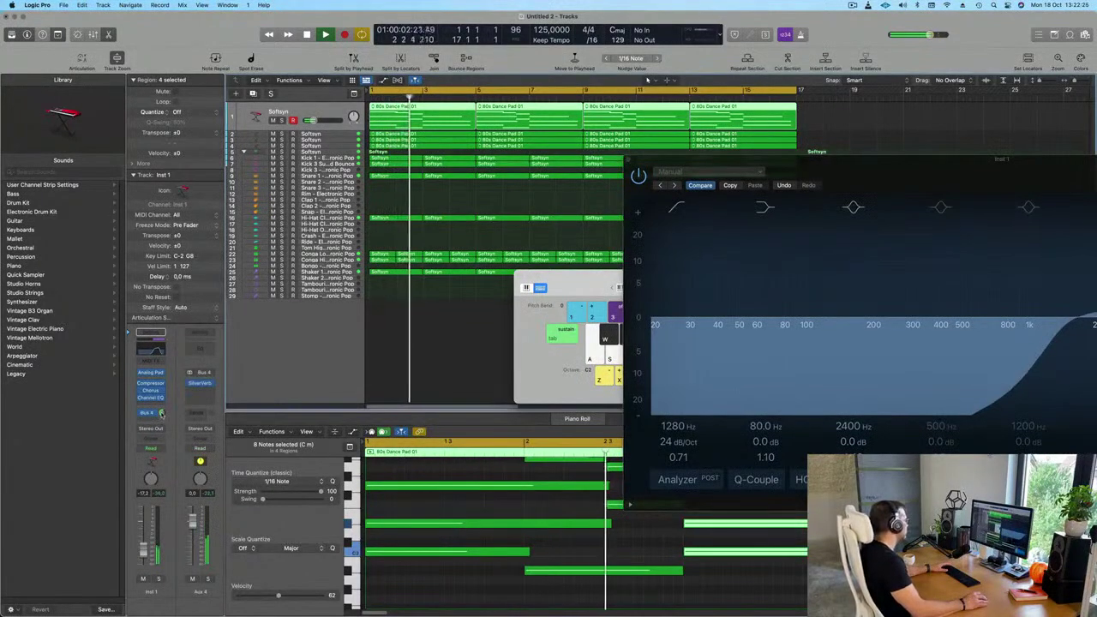
left_click_drag(814, 160, 333, 220)
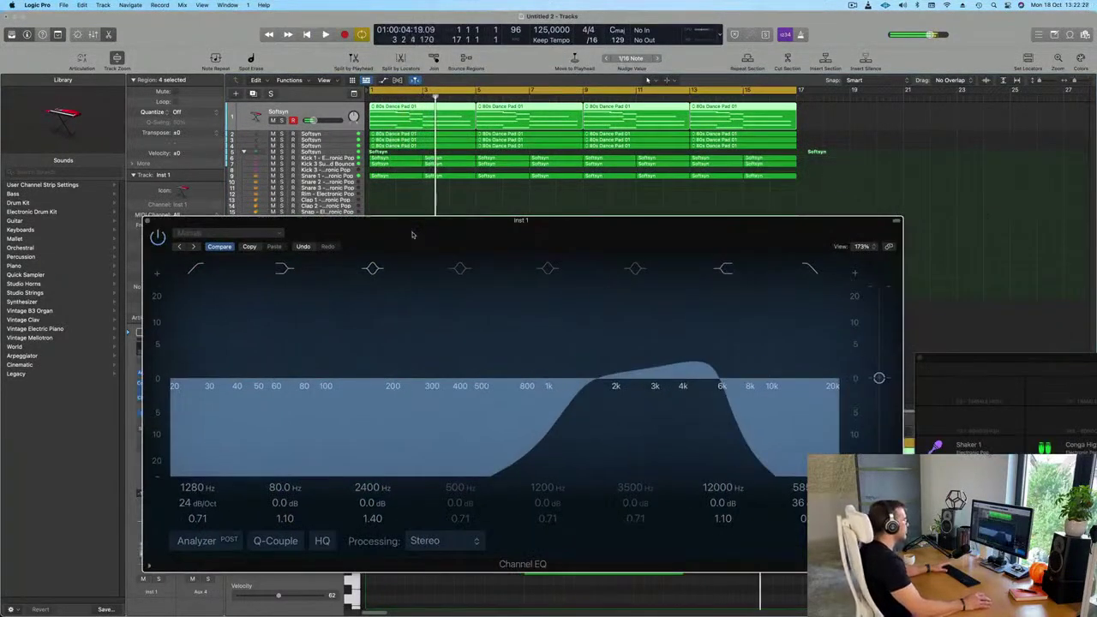
left_click_drag(721, 380, 835, 380)
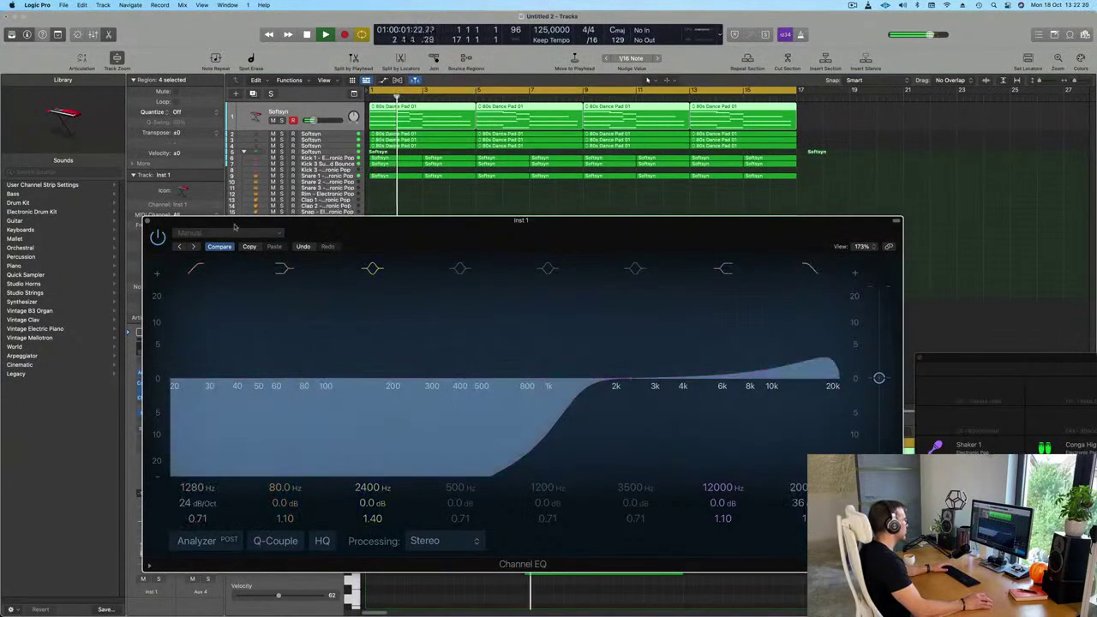
left_click_drag(360, 235, 537, 243)
key("Return")
left_click(324, 230)
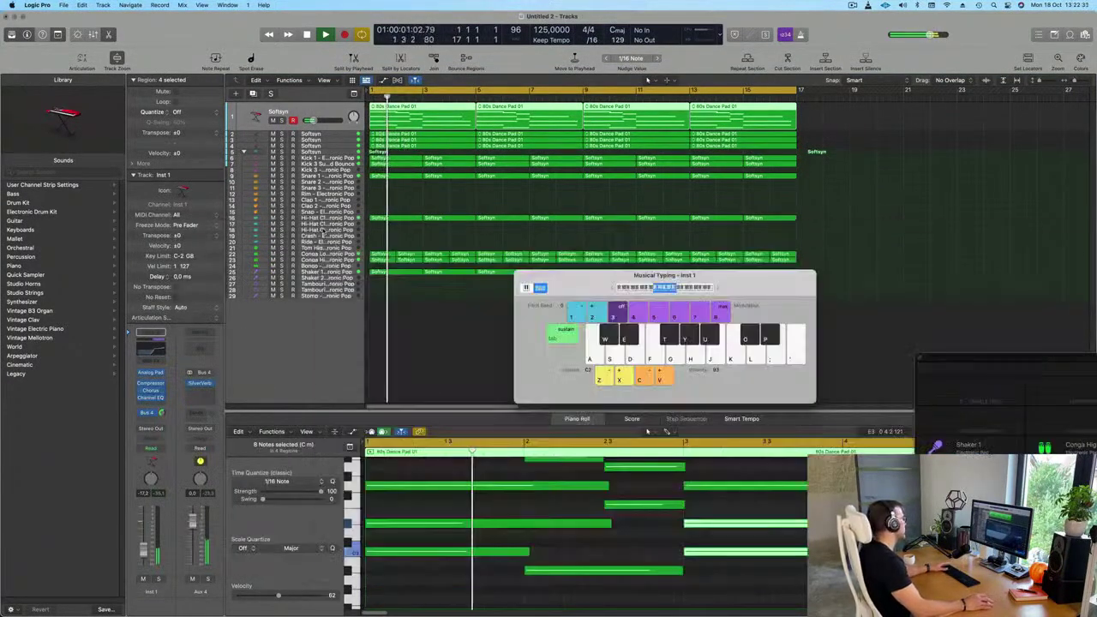
Set the first pad's Compressor side chain source to the instrument track Kick 1 - Electronic Pop (Inst 3)
left_click(150, 386)
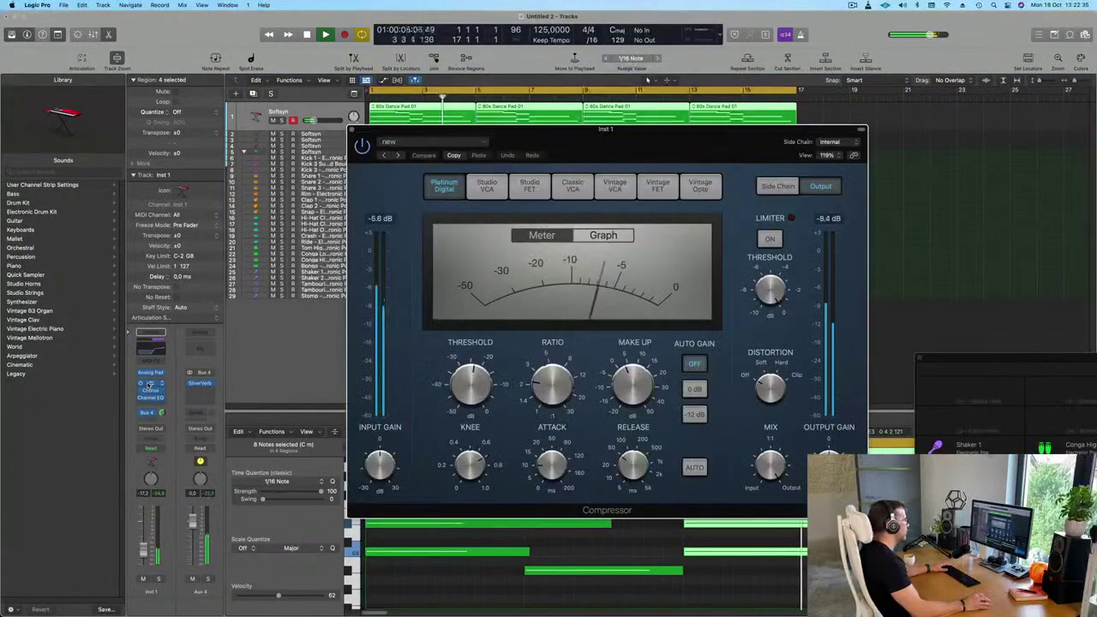
left_click(831, 143)
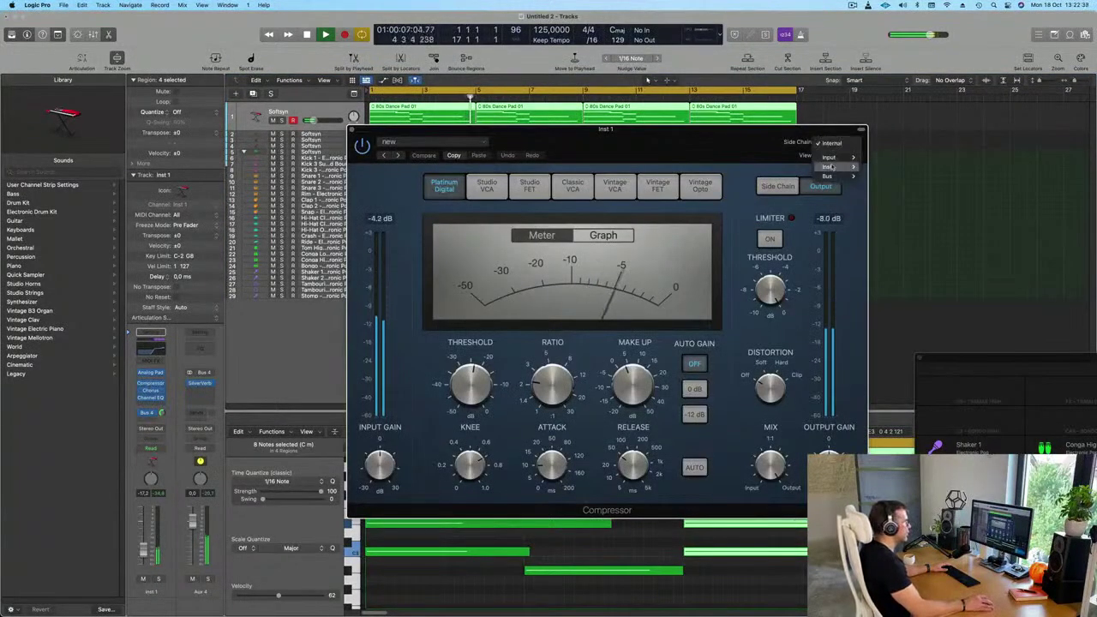
mouse_move(830, 167)
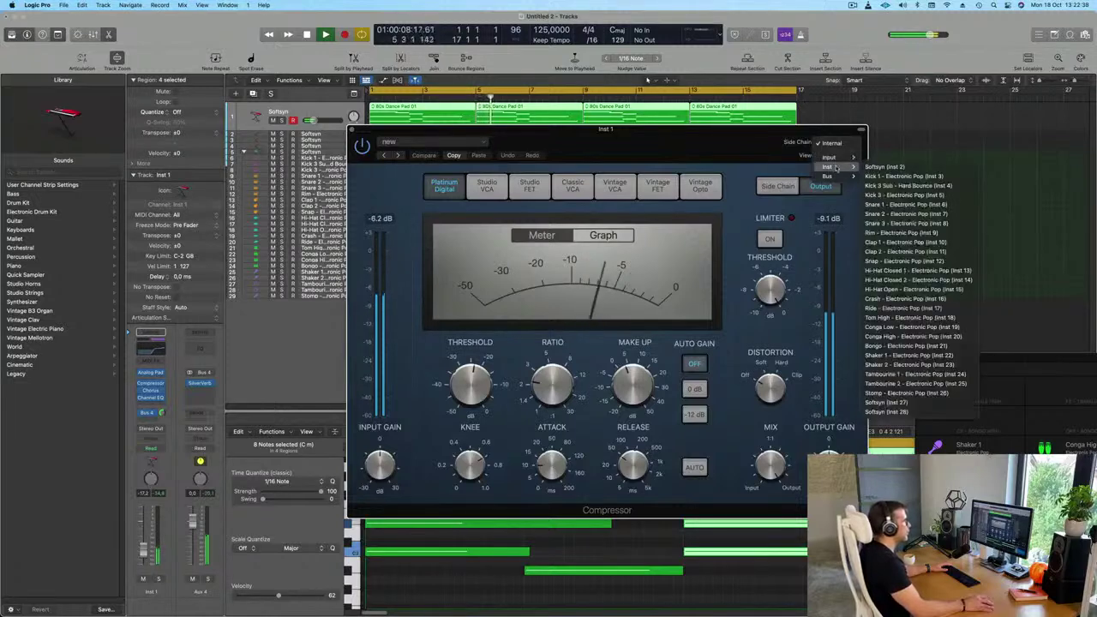
left_click(906, 176)
left_click_drag(692, 146, 777, 141)
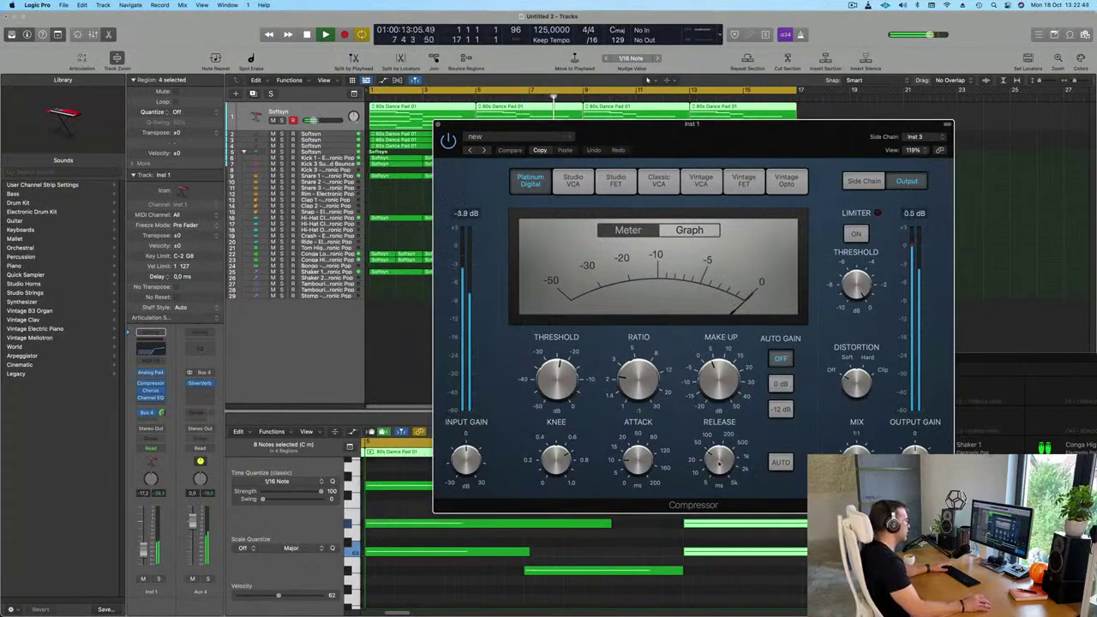
Adjust the threshold, ratio and attack of the Inst 1 Compressor while the loop plays from the start
key("Return")
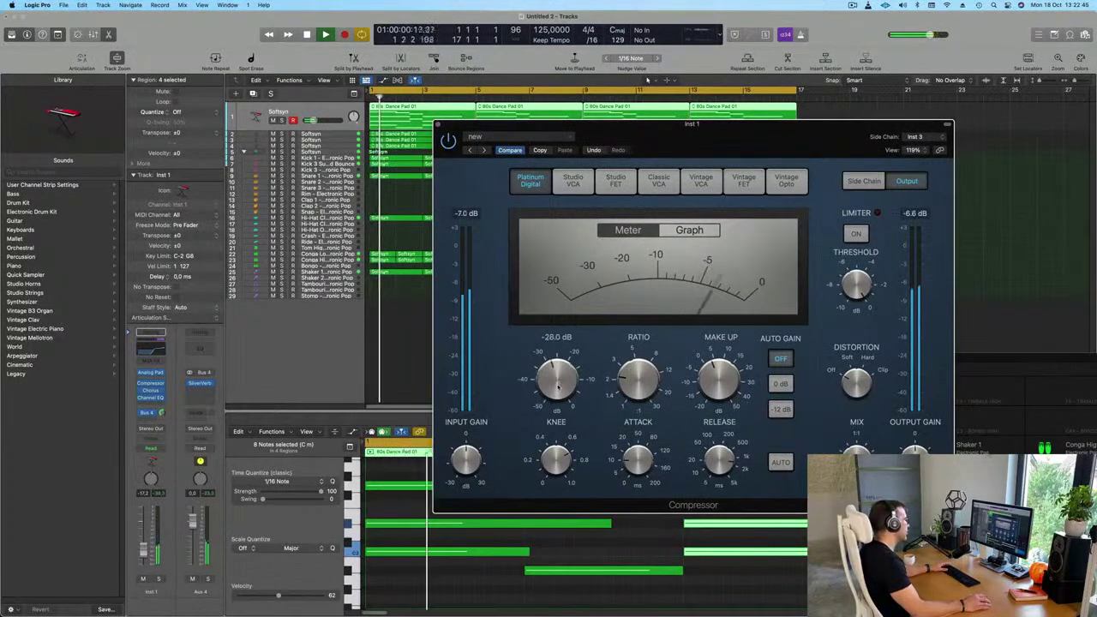
mouse_move(635, 380)
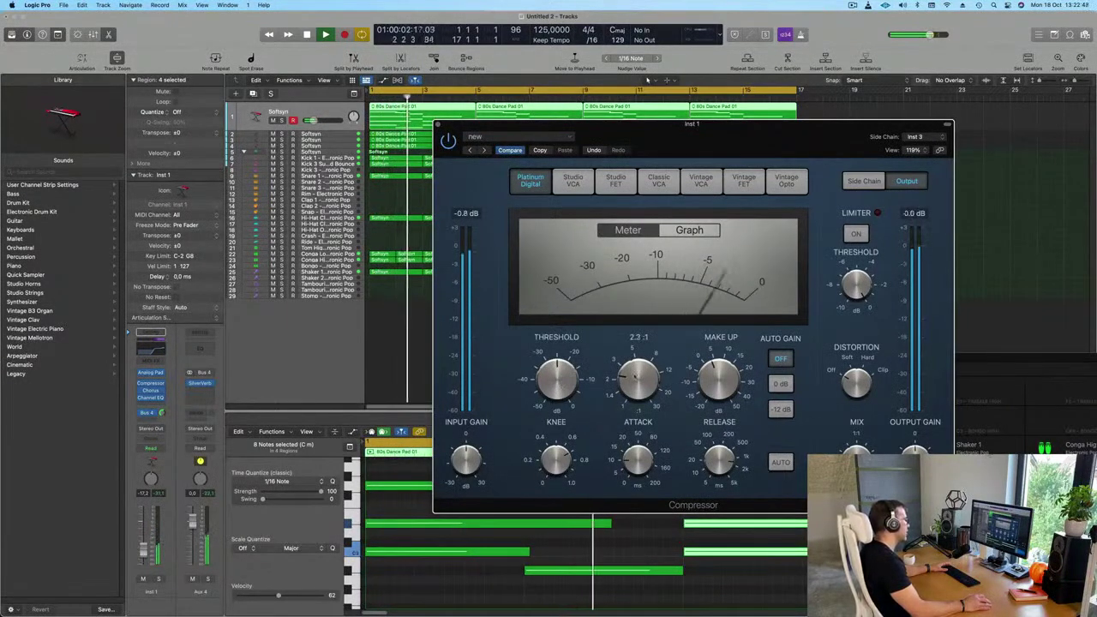
left_click_drag(635, 379, 635, 372)
mouse_move(557, 367)
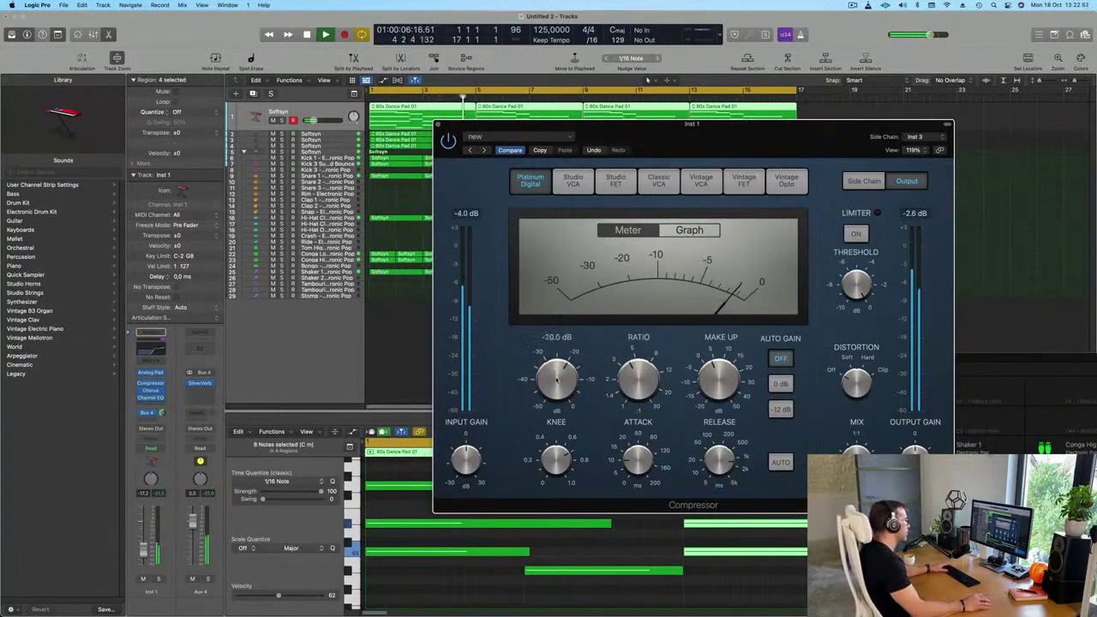
left_click_drag(556, 380, 556, 387)
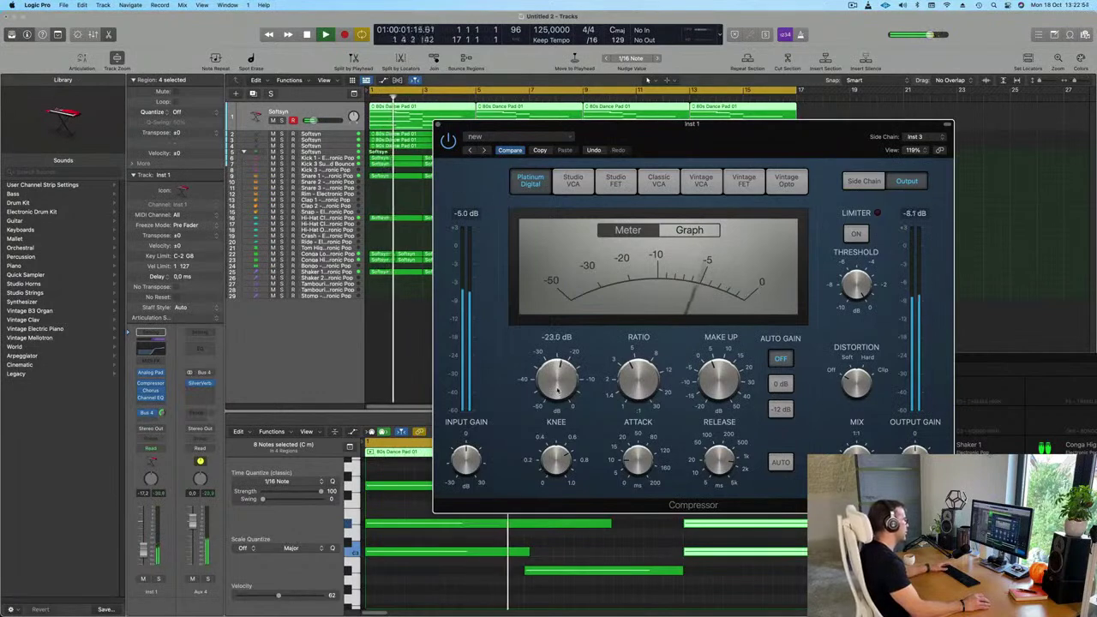
left_click_drag(736, 468, 736, 463)
mouse_move(916, 452)
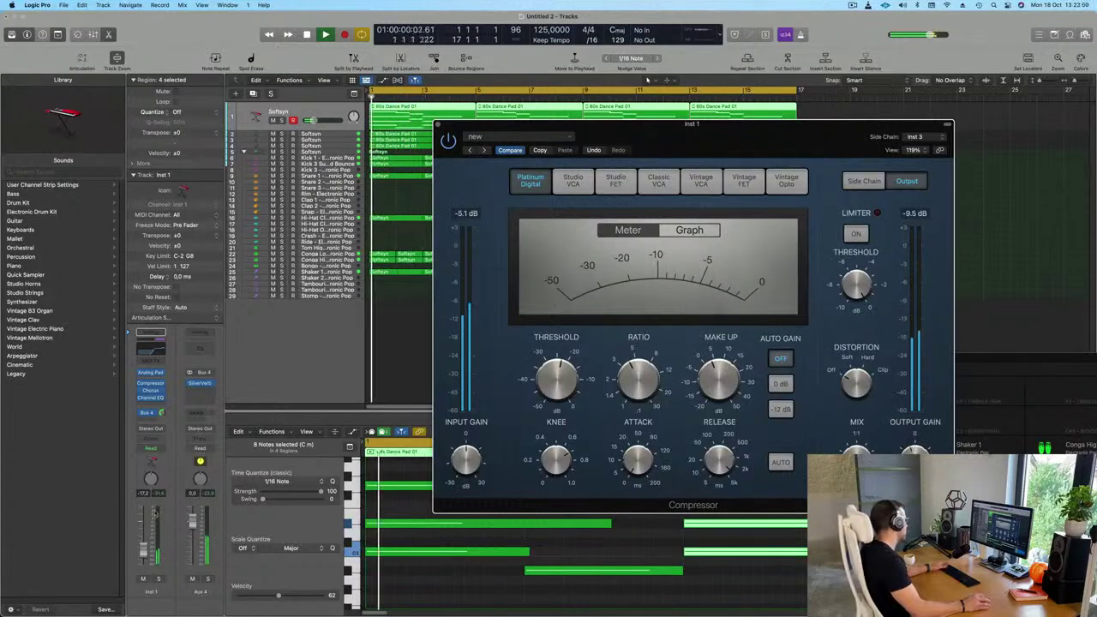
Insert a stereo Step FX effect after the Channel EQ on the Inst 1 channel strip and reposition its window
left_click(151, 404)
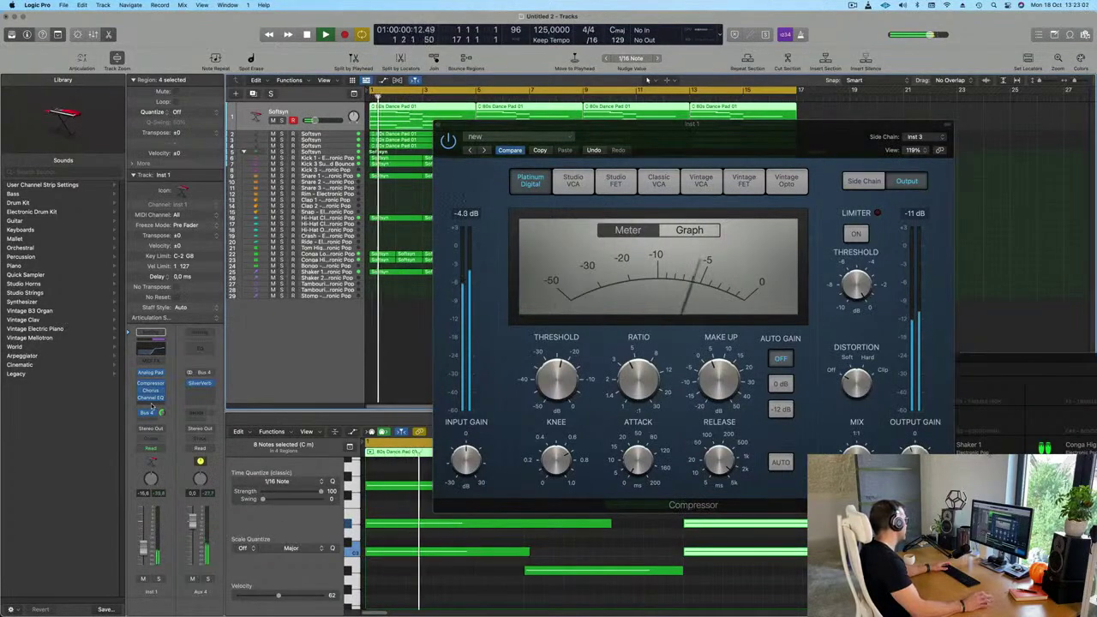
left_click(151, 405)
mouse_move(172, 593)
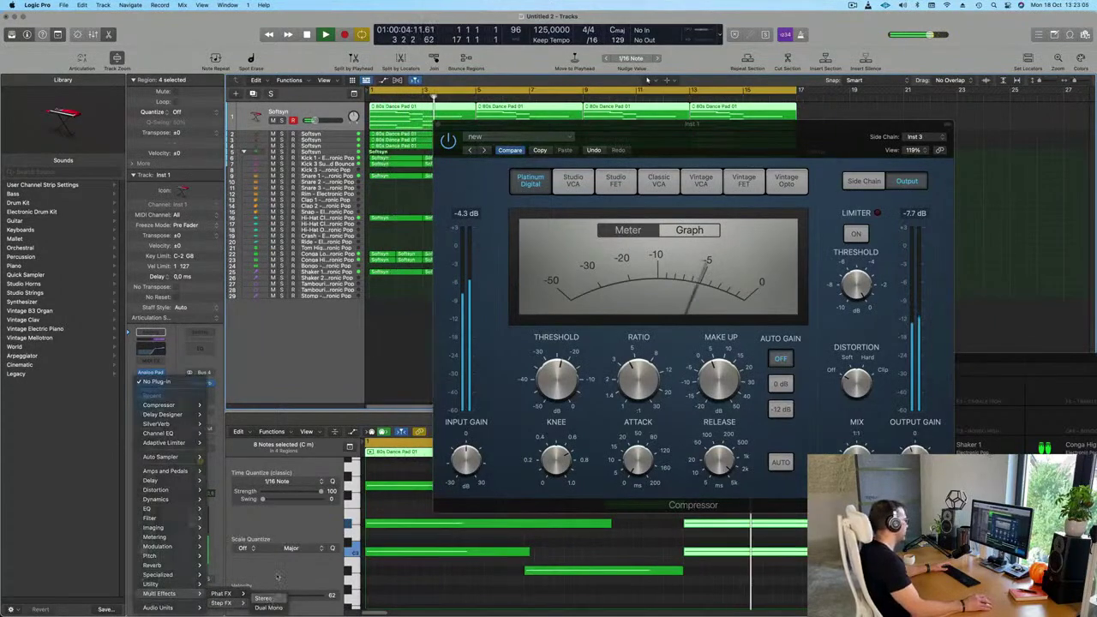
left_click(263, 599)
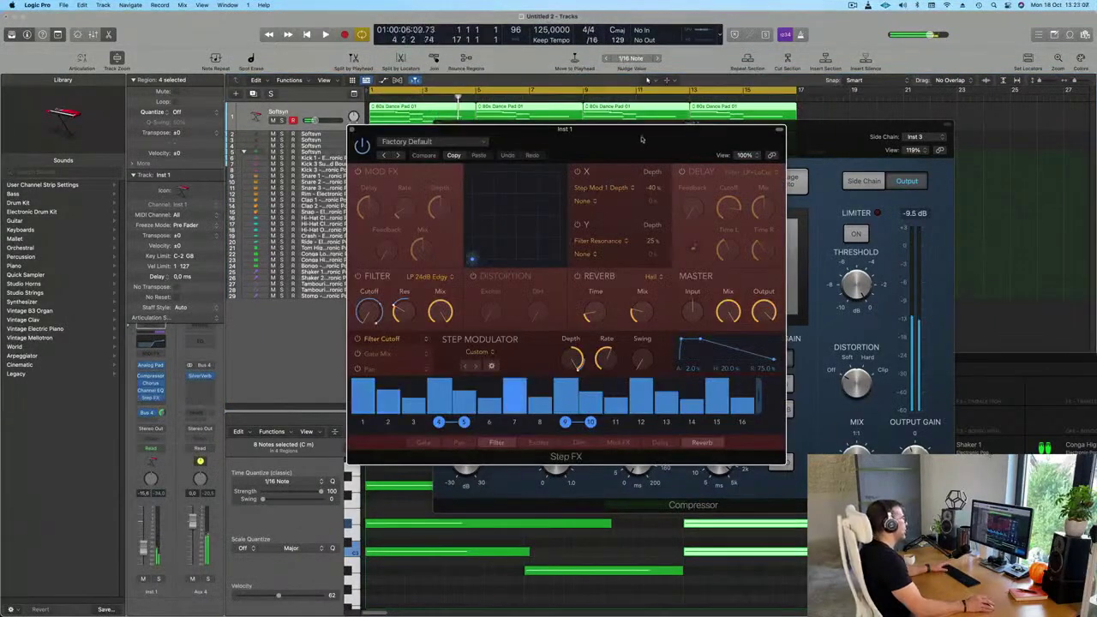
left_click_drag(402, 163, 306, 214)
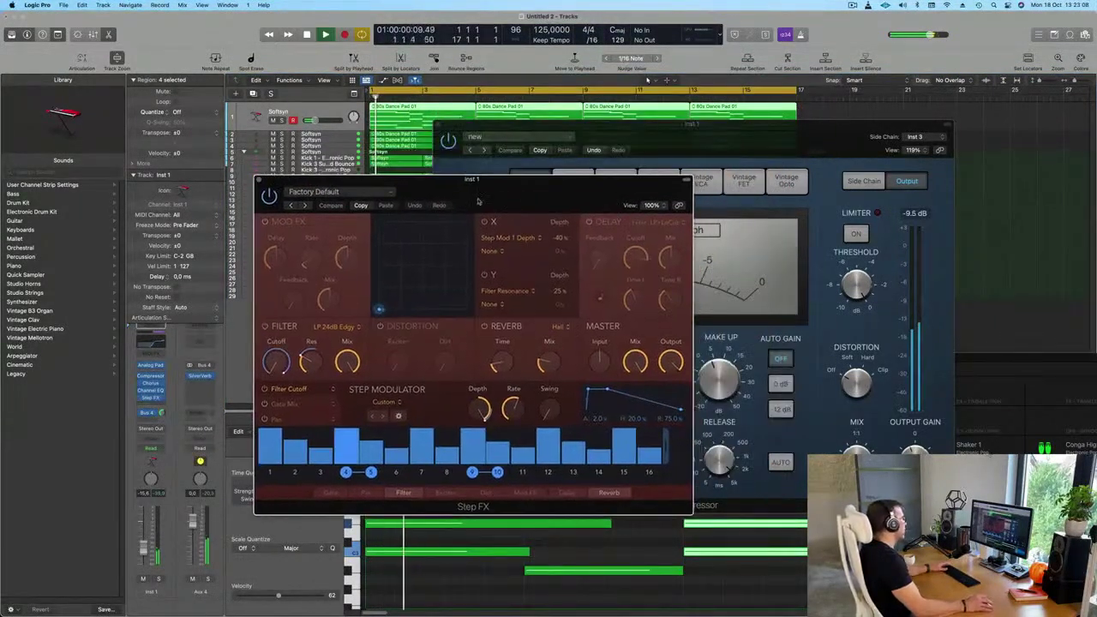
Load the Brittle Spike preset in Step FX, and close the Step FX and Compressor windows
left_click(304, 207)
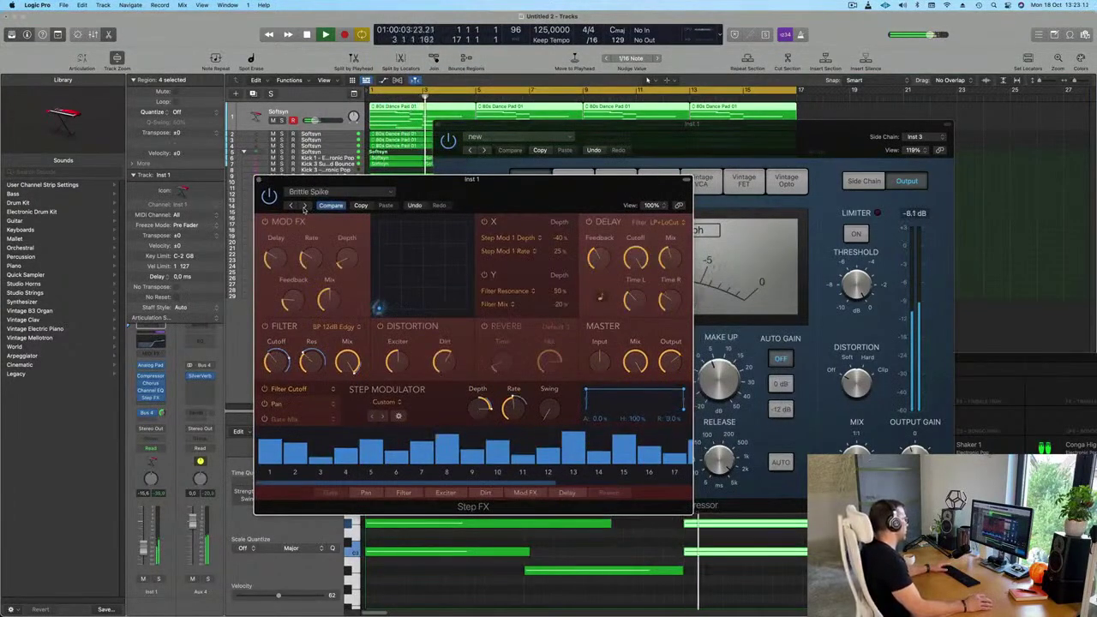
left_click_drag(505, 181, 486, 183)
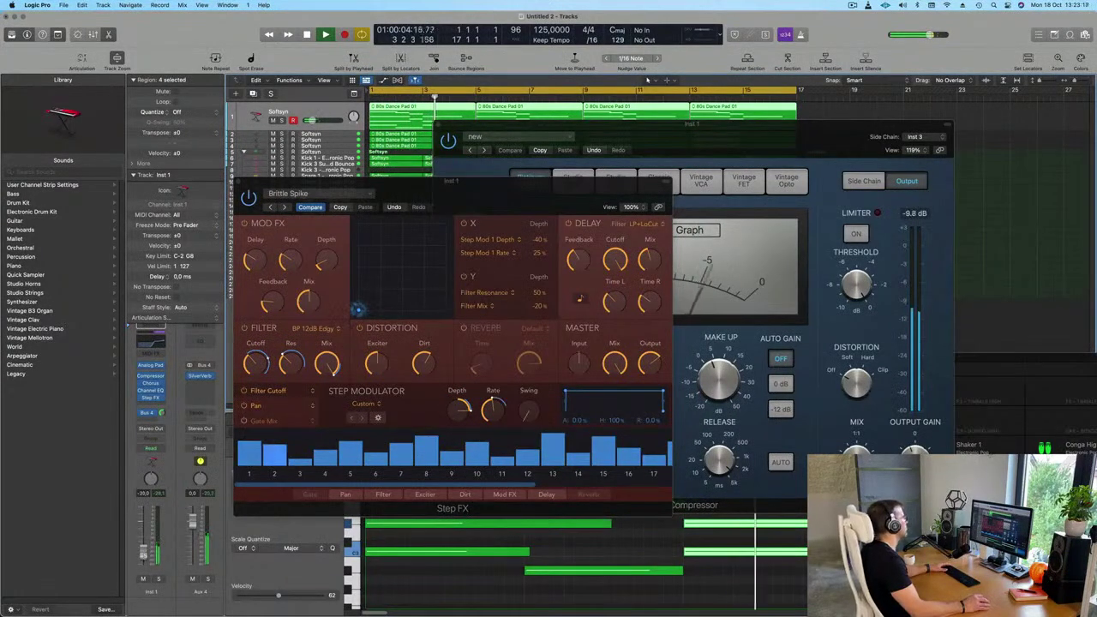
left_click_drag(485, 199, 448, 205)
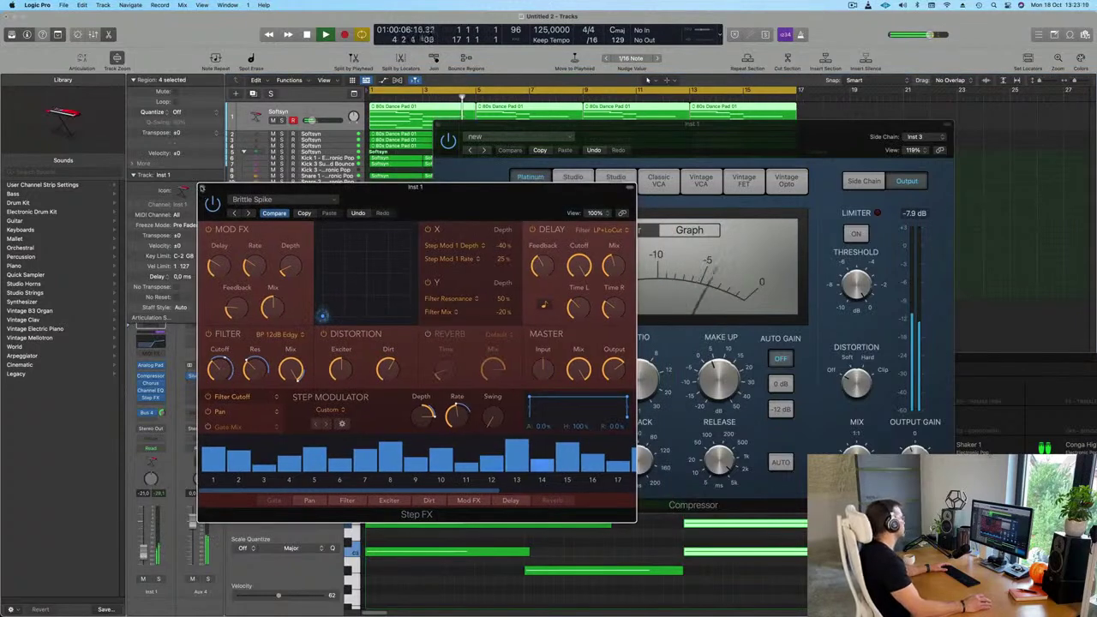
left_click(202, 187)
left_click_drag(706, 125, 609, 155)
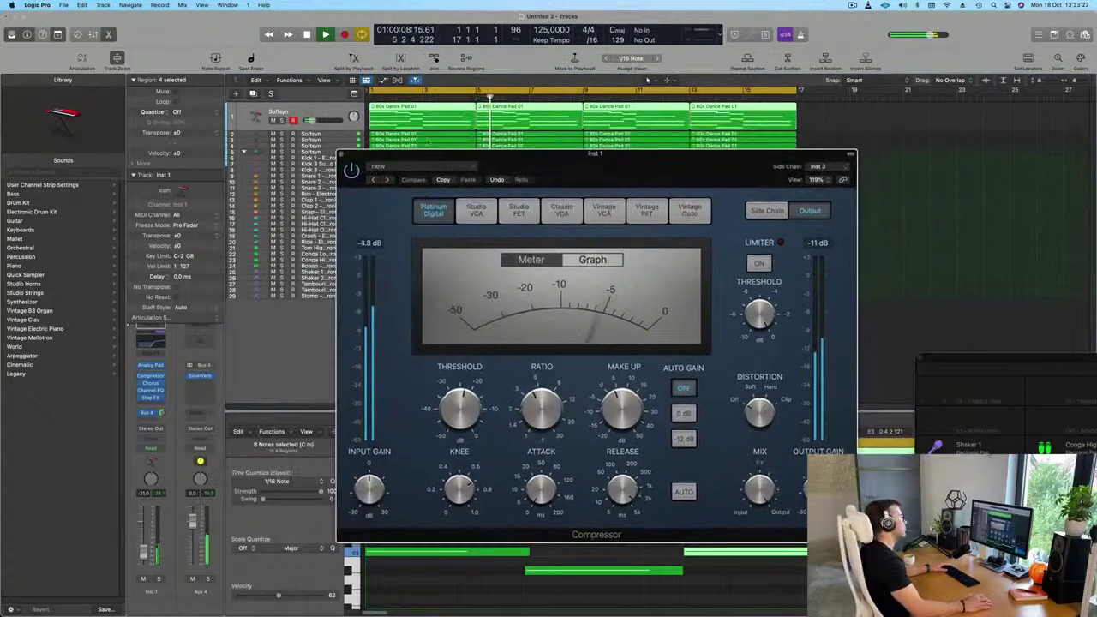
left_click(342, 155)
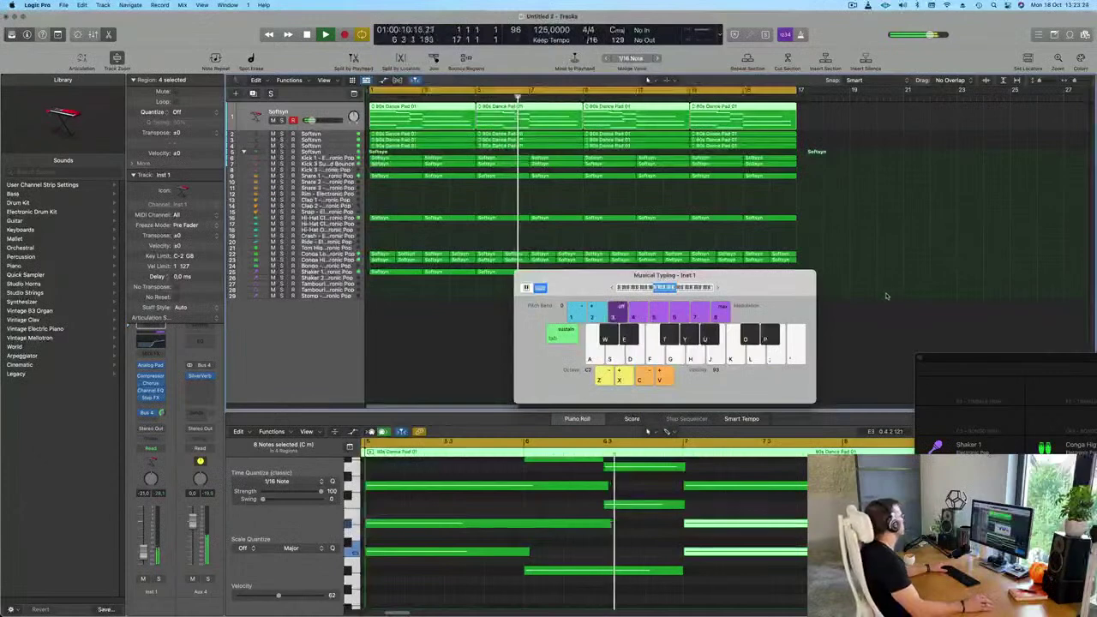
Replay the loop from the start and duplicate the fourth Softsyn track with its settings
key("Return")
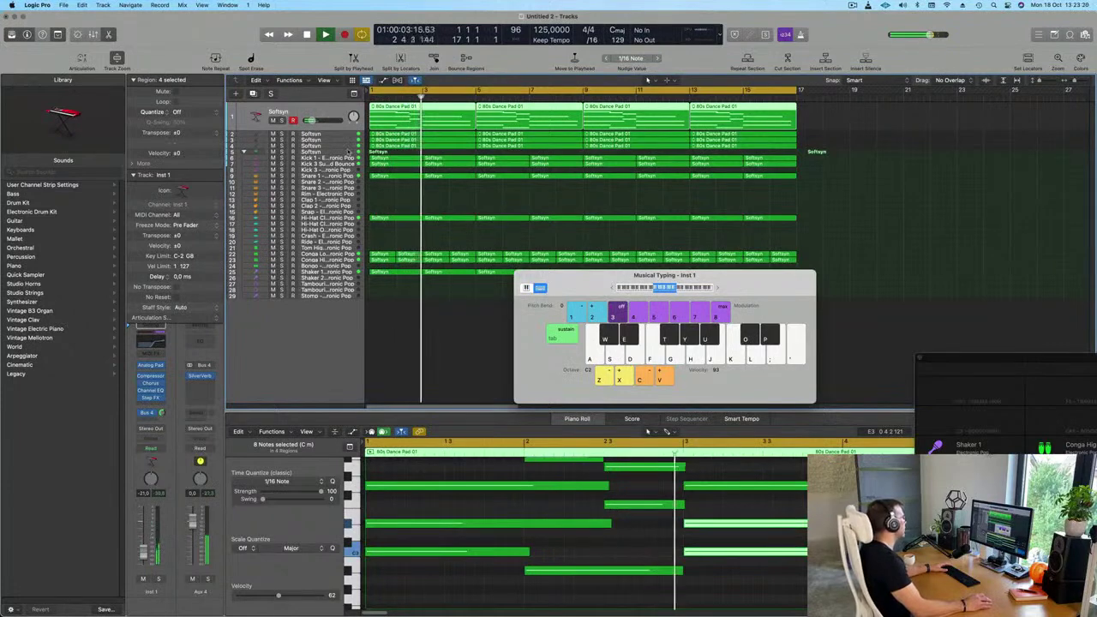
left_click(287, 139)
key("Return")
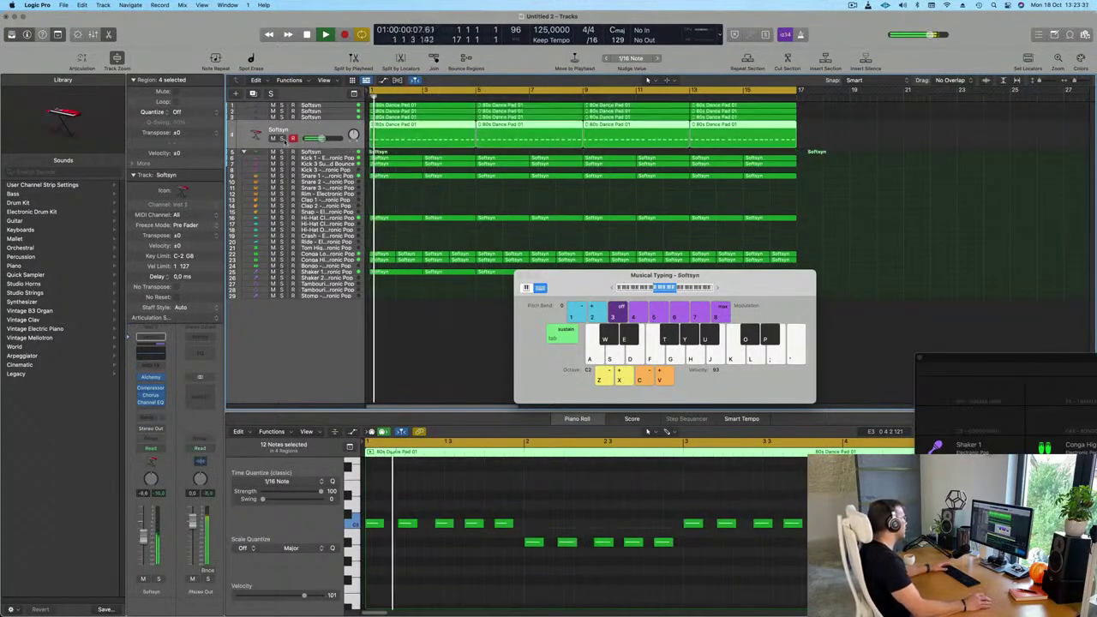
key("Return")
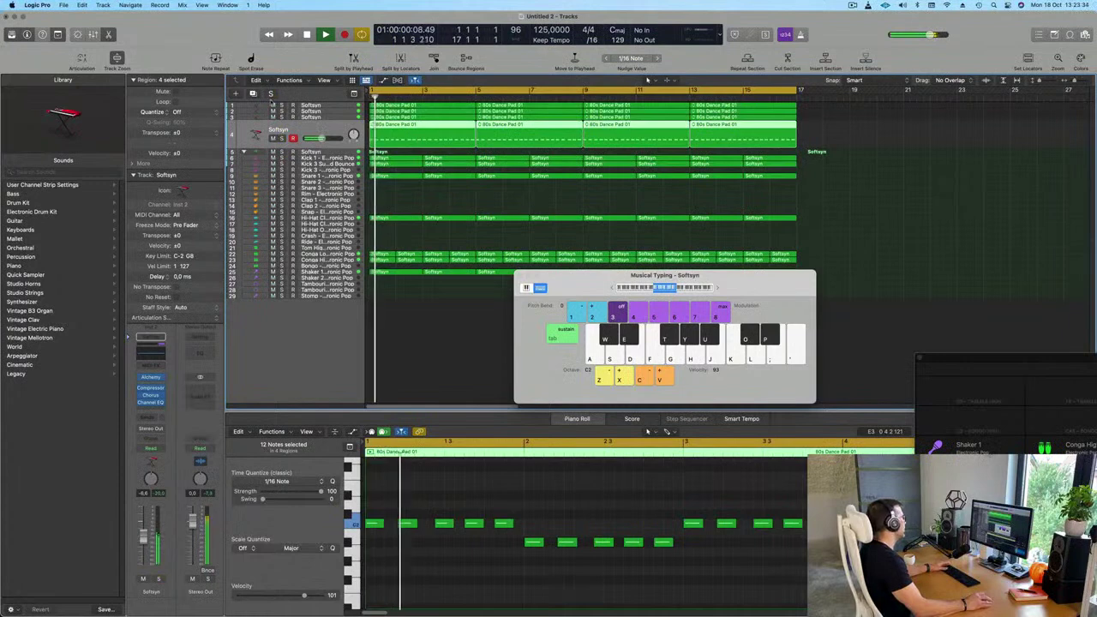
key("super+d")
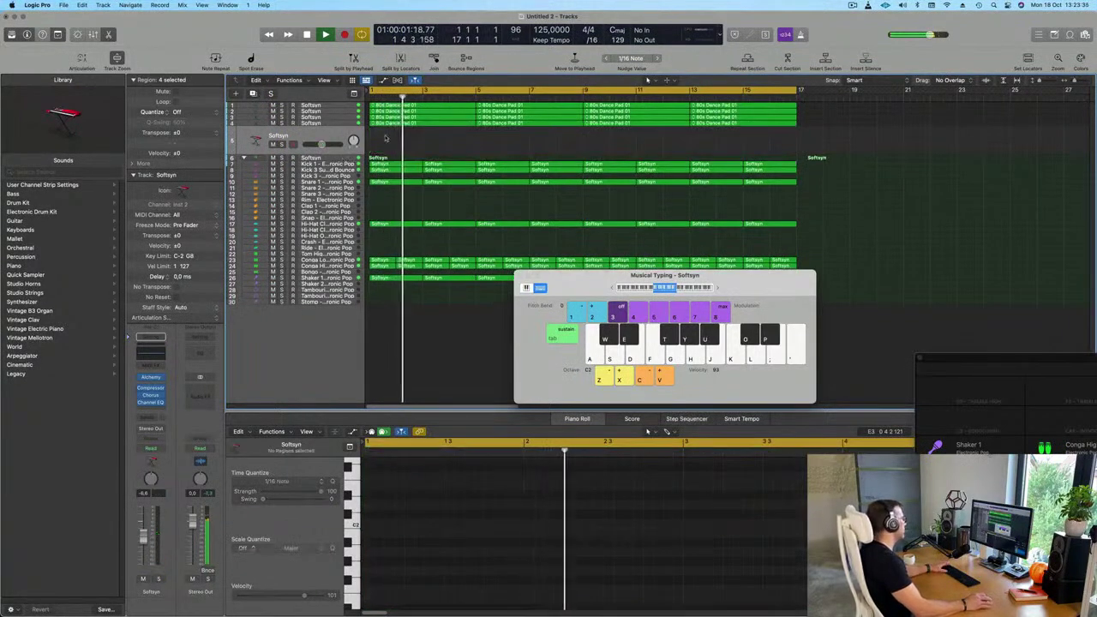
Copy the first 80s Dance Pad 01 chord region from track 1 to the start of the new Softsyn track 5
left_click(382, 123)
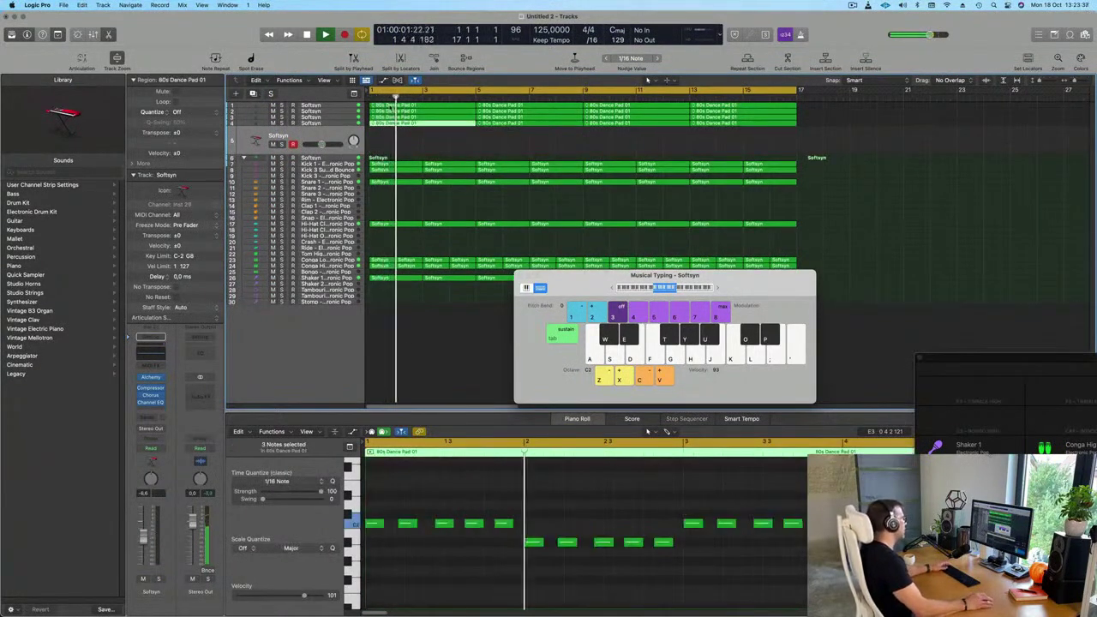
left_click(400, 106)
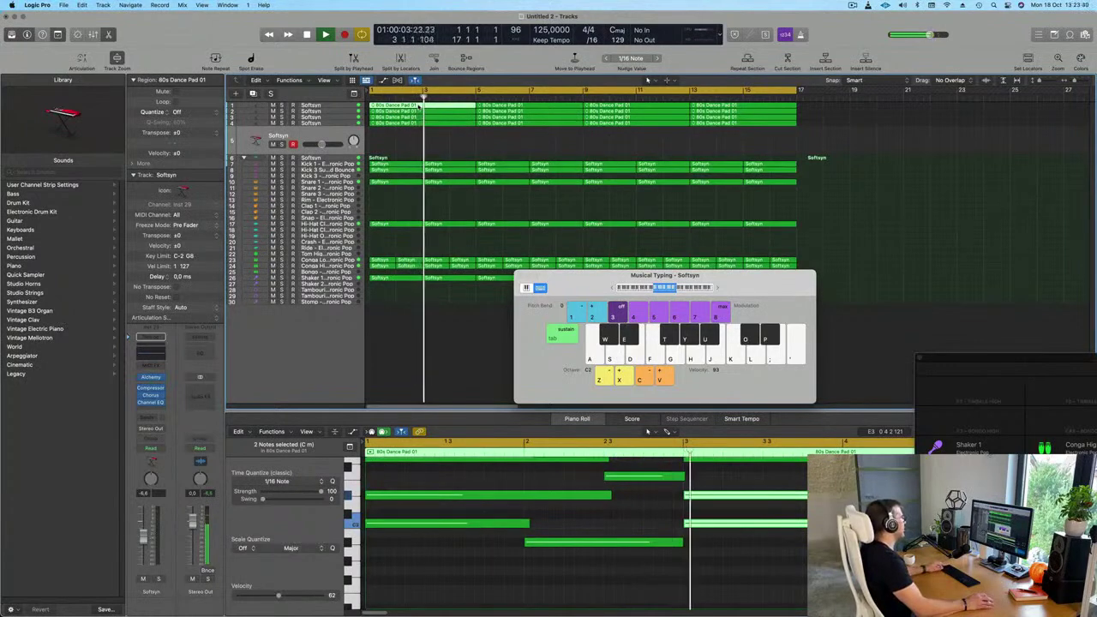
left_click_drag(420, 100, 390, 184)
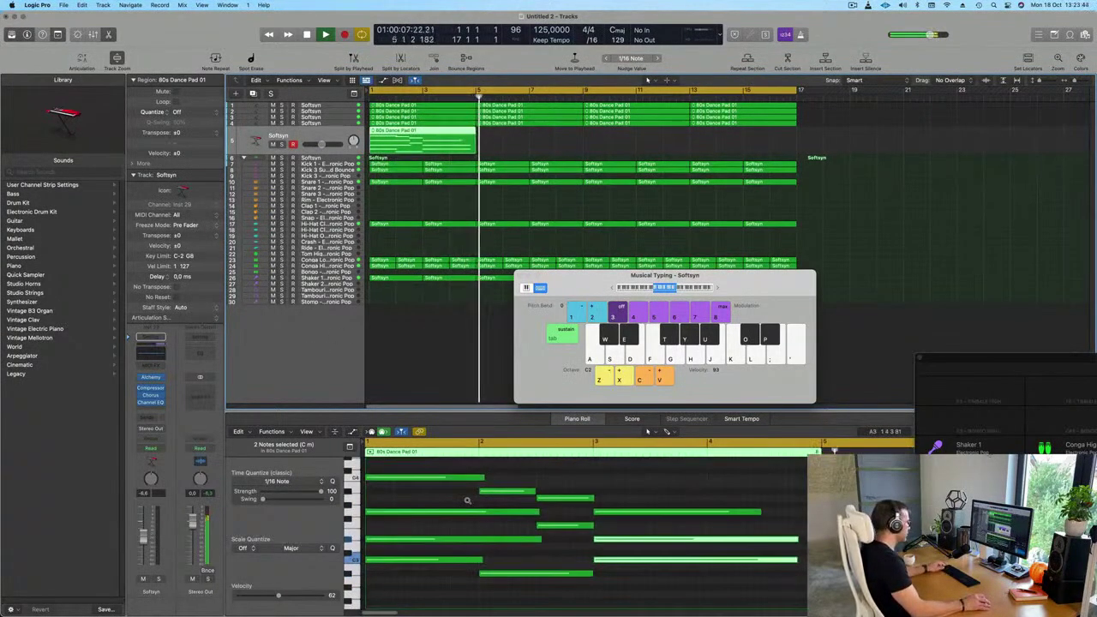
Delete the lower chord notes from the copied region, keeping only the four-note top line
scroll(467, 501, "down", 3)
left_click_drag(467, 590, 632, 529)
key("Delete")
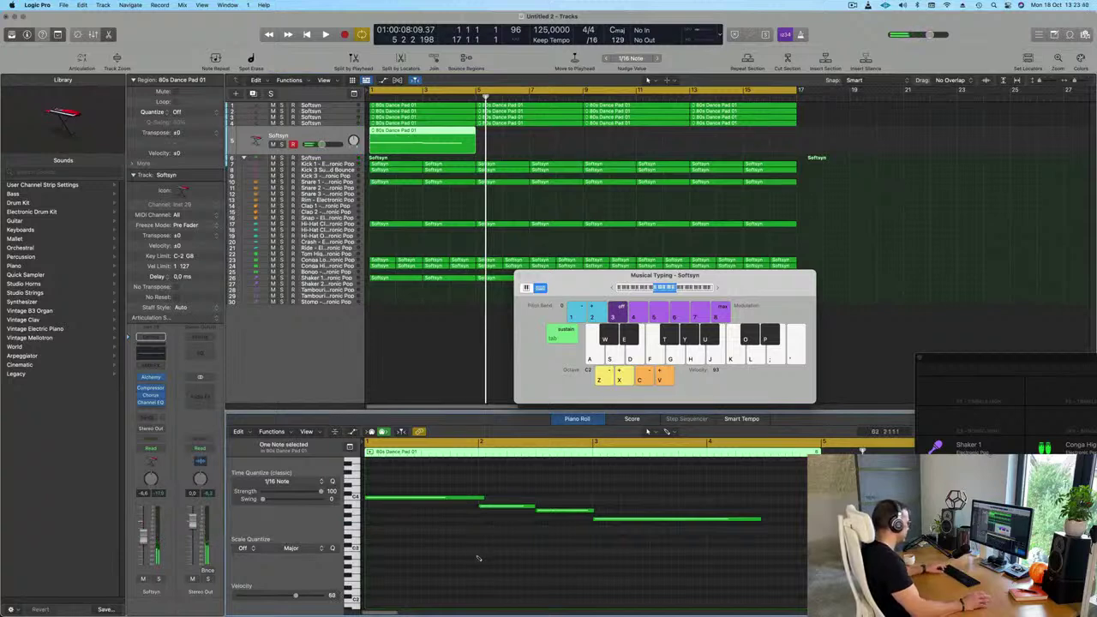
Transpose the four remaining notes down two octaves and play the part from the start
scroll(476, 559, "up", 5)
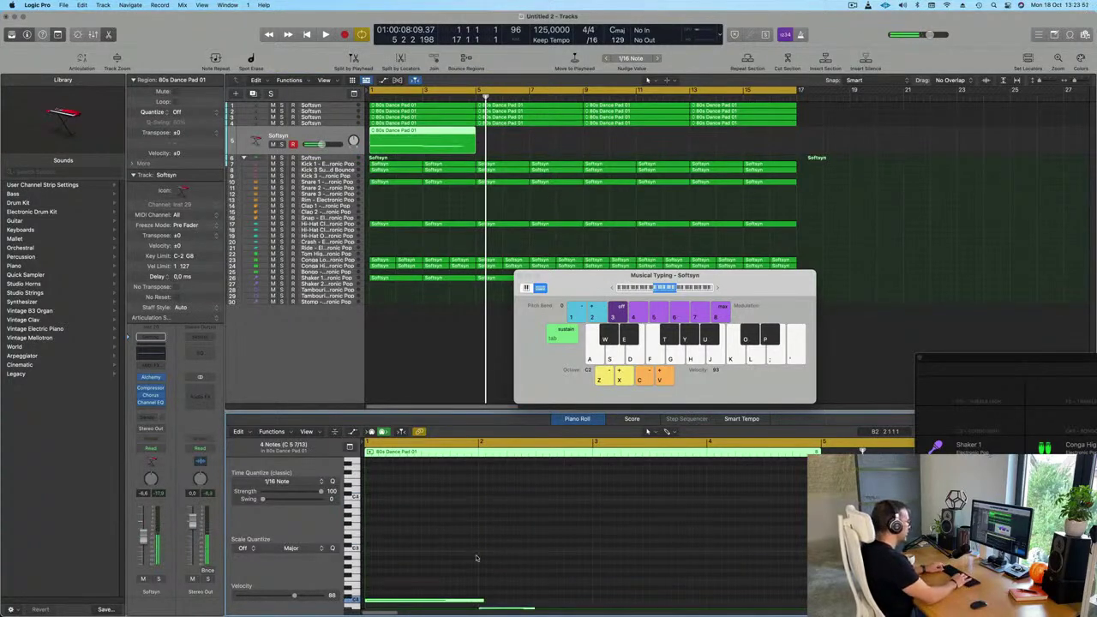
key("alt+shift+Up")
key("alt+shift+Down")
key("Return")
key("space")
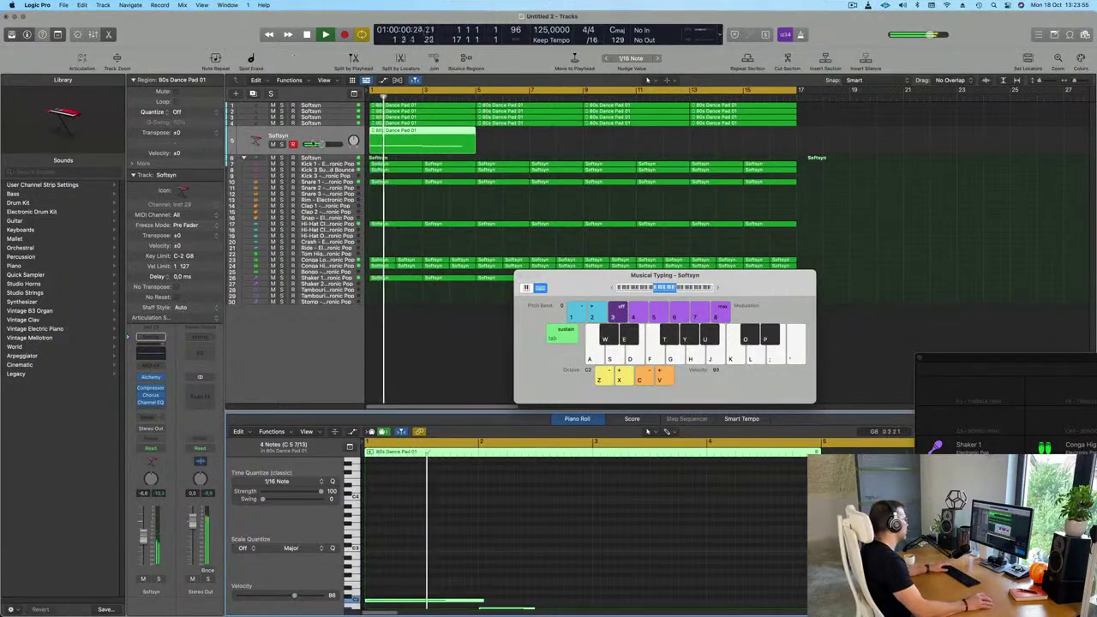
key("space")
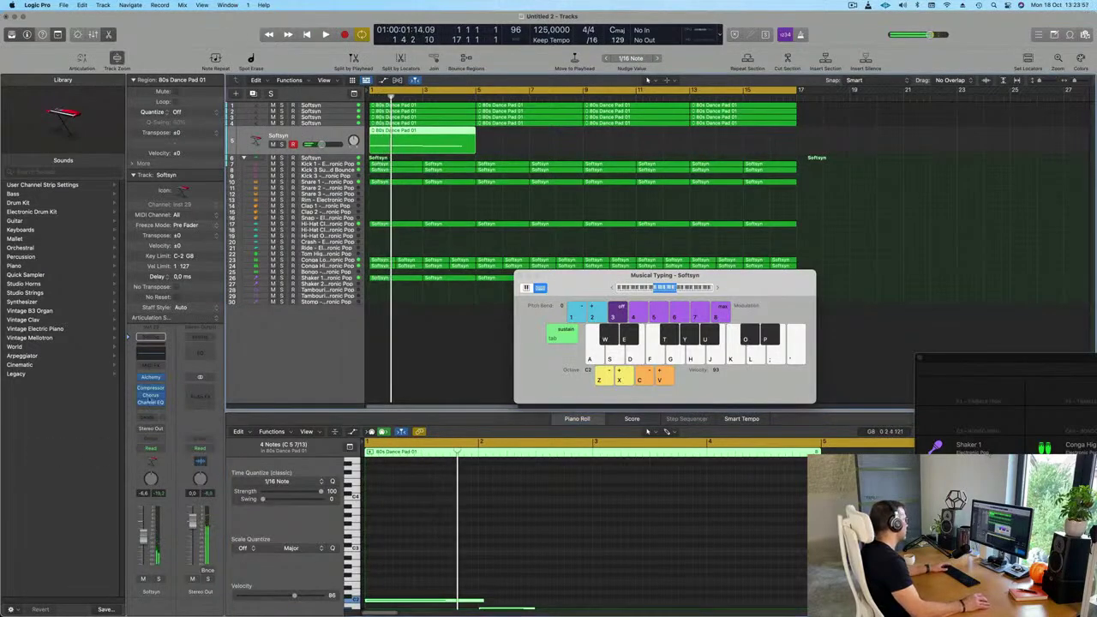
Open the Alchemy synth of track 5 and browse its Brass presets
left_click(151, 378)
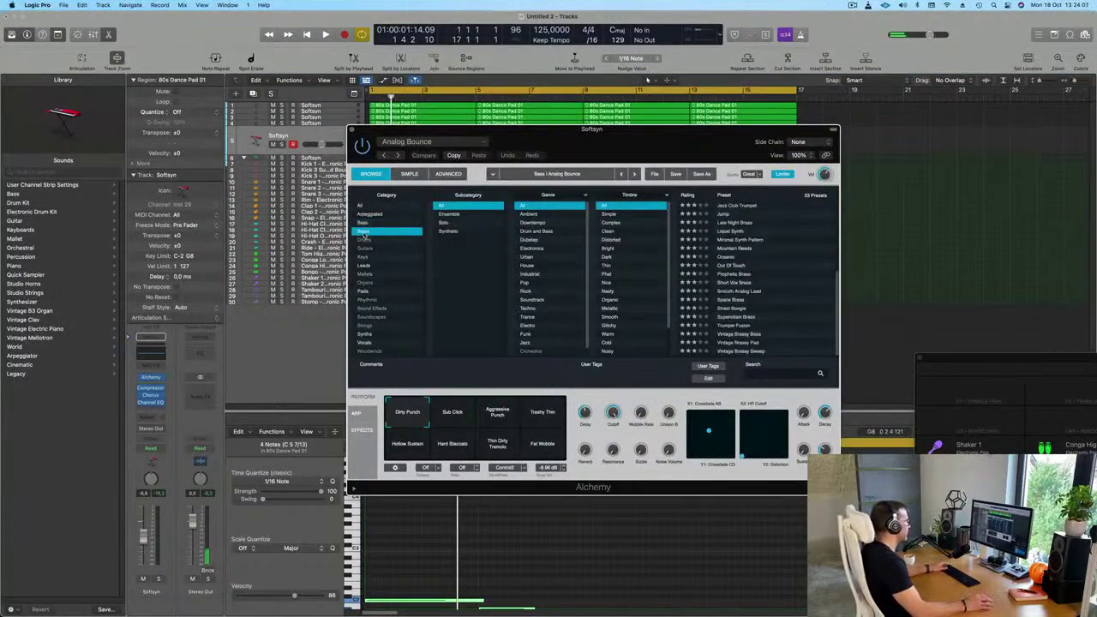
scroll(762, 275, "down", 1)
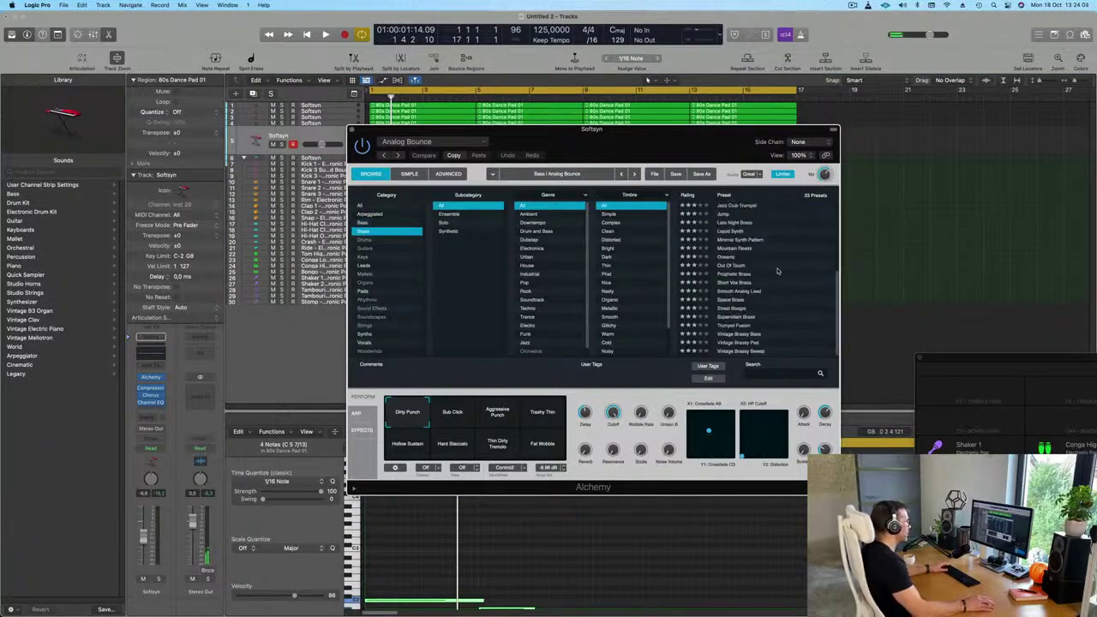
scroll(787, 268, "up", 5)
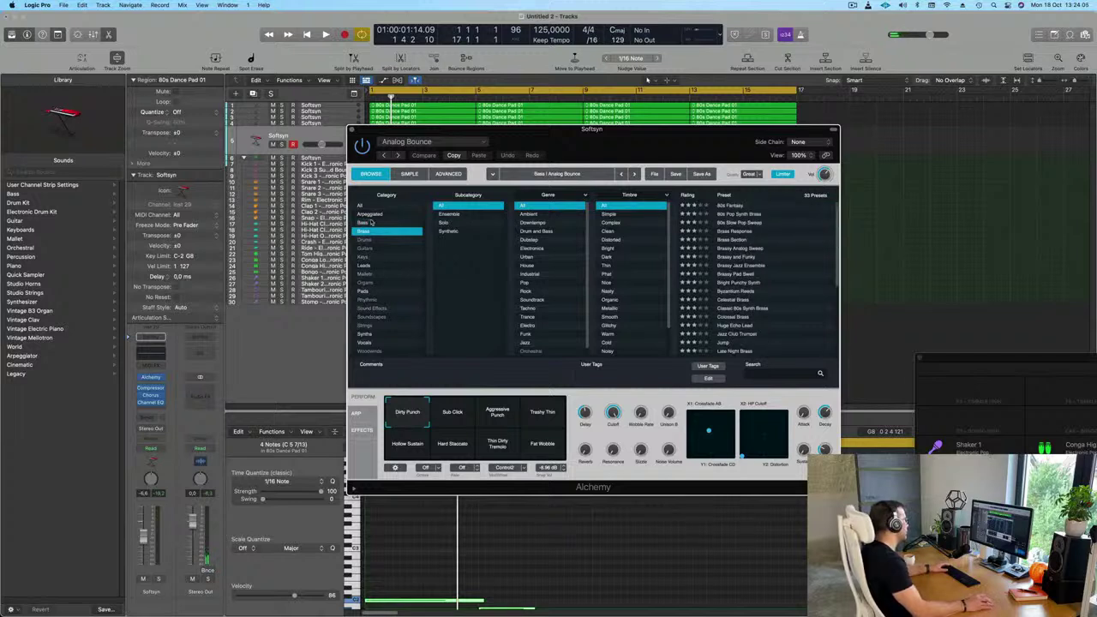
Filter the Alchemy presets by the Pads category and load Air Choir Sweep
left_click(367, 293)
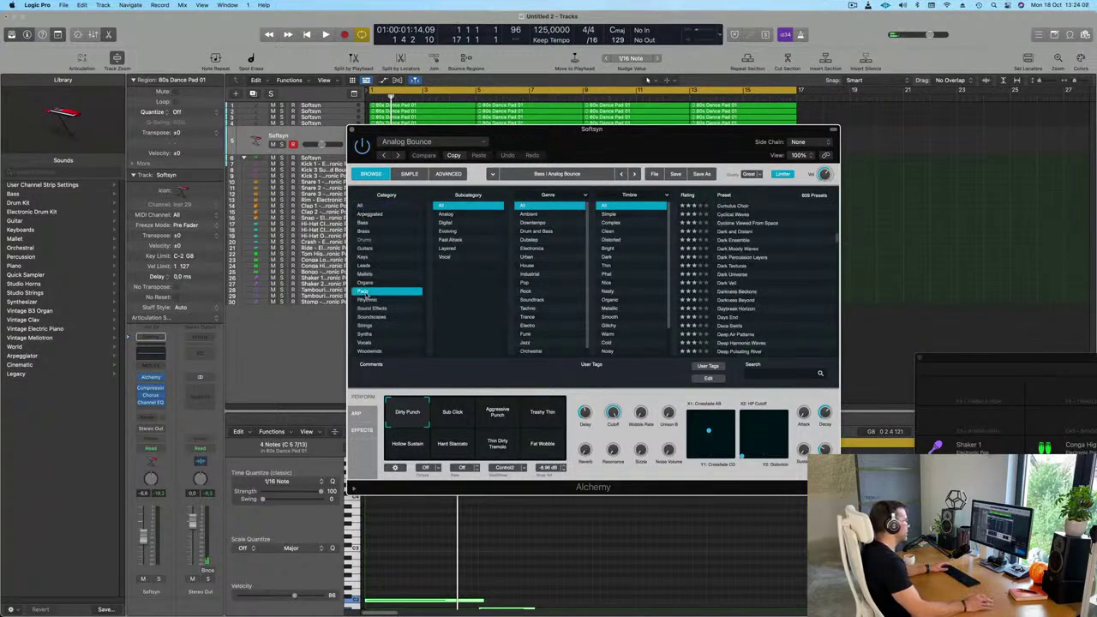
scroll(828, 292, "up", 15)
scroll(694, 198, "up", 1)
scroll(722, 237, "down", 5)
scroll(748, 235, "up", 5)
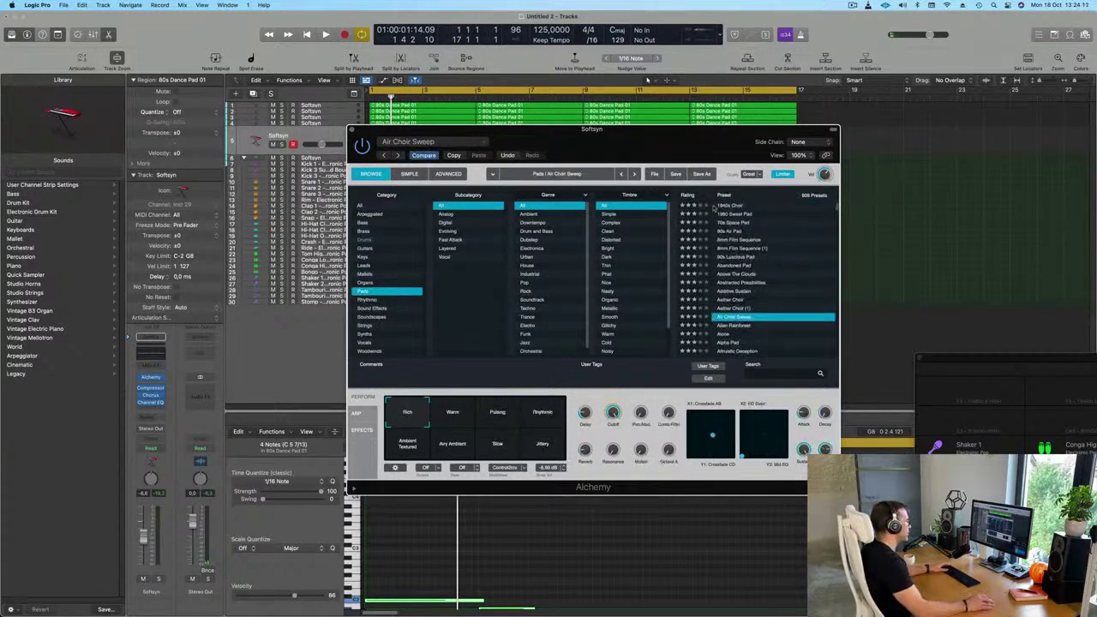
scroll(814, 219, "down", 5)
scroll(815, 221, "up", 5)
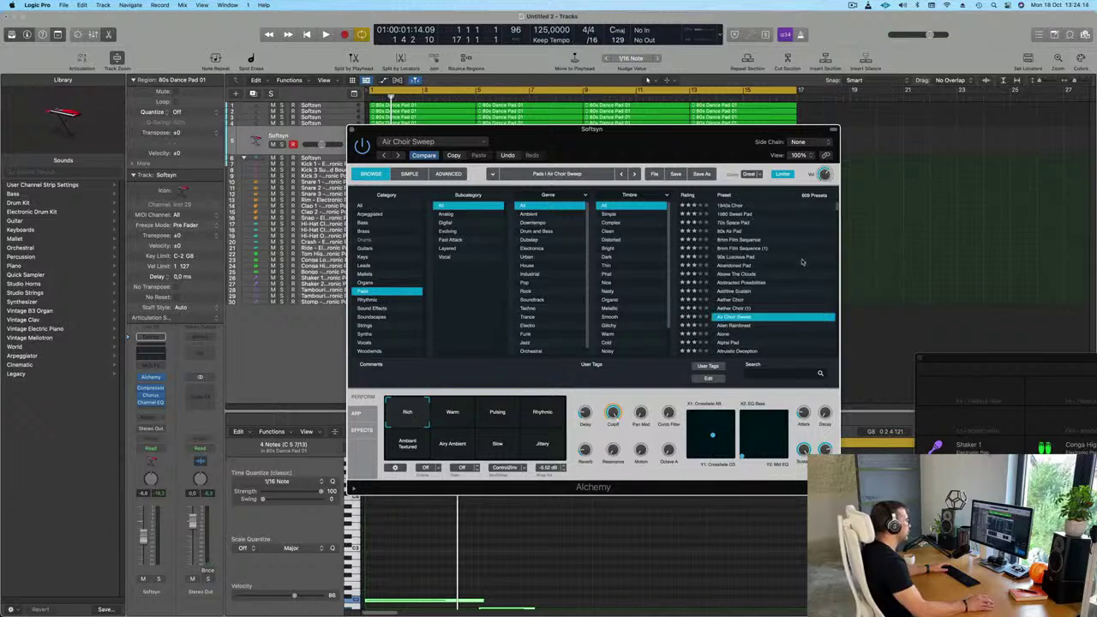
Load the Angelic Waves pad preset in Alchemy and audition it, moving the synth window aside
scroll(802, 261, "down", 10)
scroll(803, 261, "down", 1)
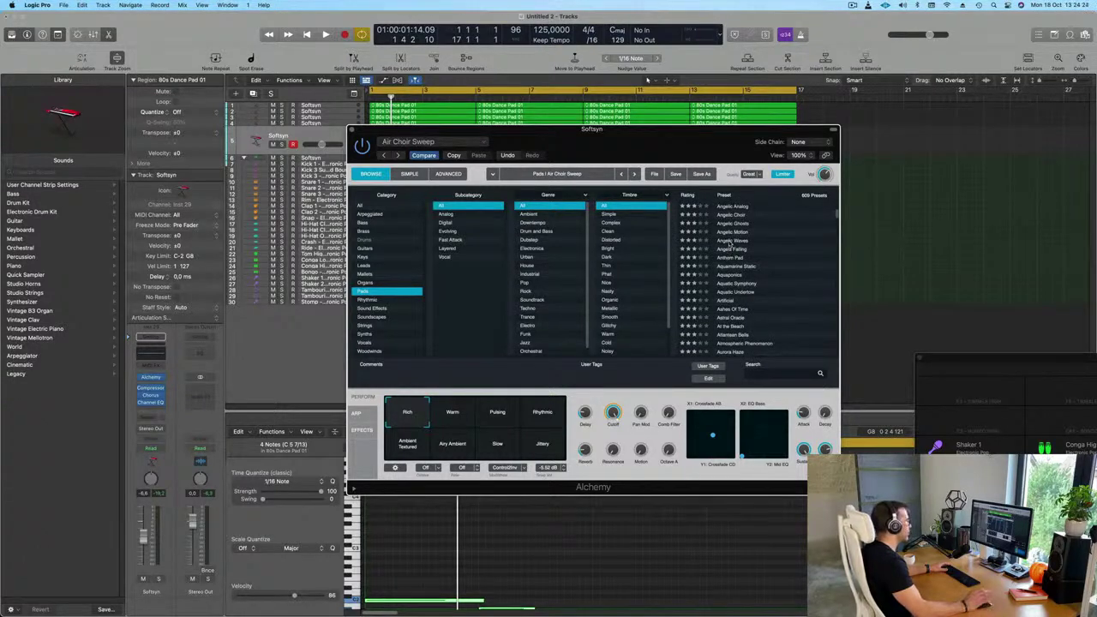
left_click_drag(576, 129, 637, 135)
key("space")
key("space")
key("space")
Raise the Softsyn channel fader to 0.4 dB and toggle the track's solo while previewing the sound
left_click_drag(143, 535, 143, 525)
key("space")
key("space")
left_click(158, 579)
key("space")
key("space")
key("s")
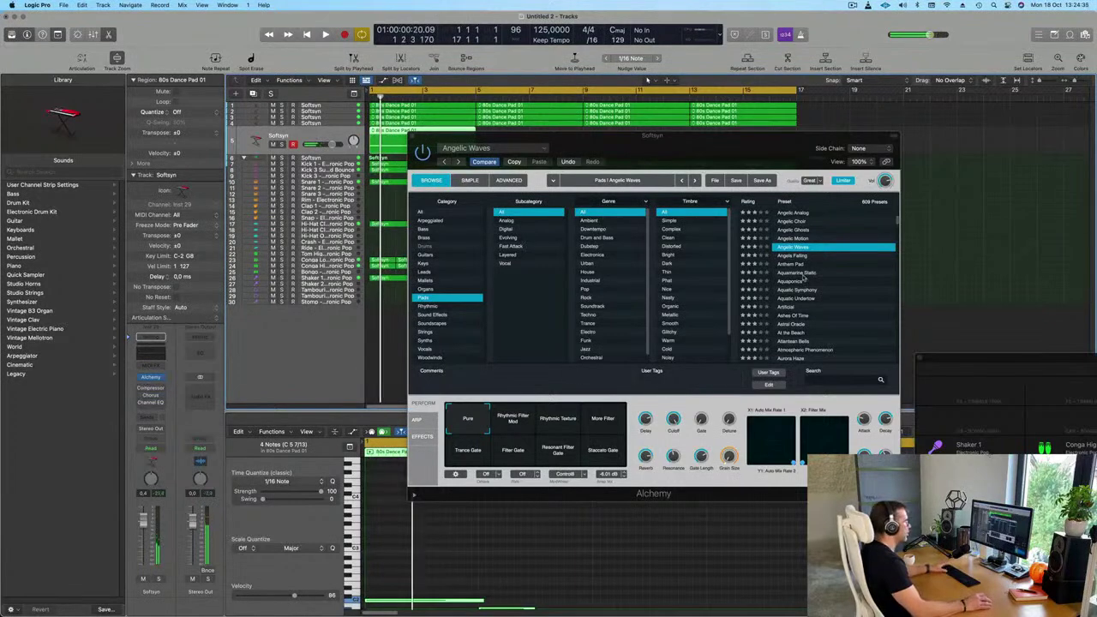
Load the Ashes Of Time pad preset in Alchemy during playback
scroll(815, 302, "down", 2)
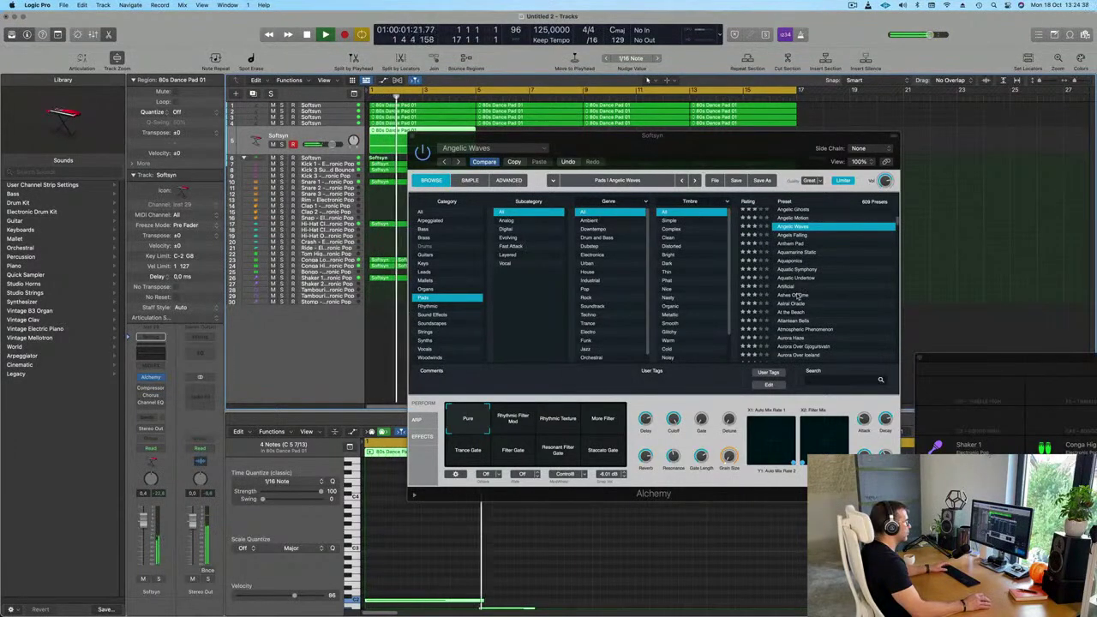
left_click(797, 295)
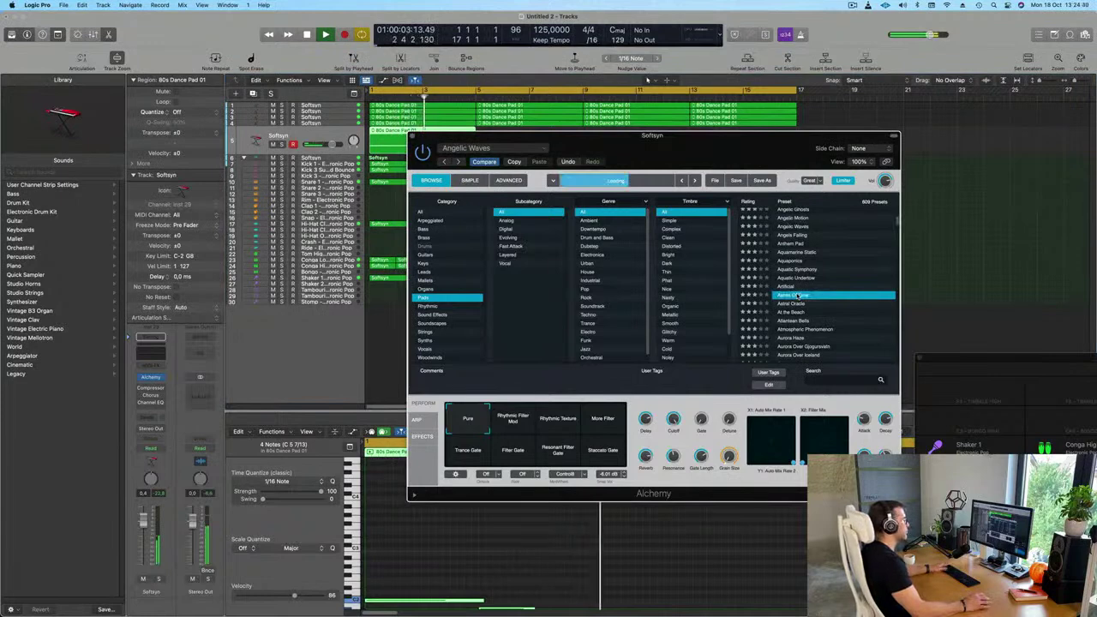
Audition the Atlantean Bells and Aurora Over Iceland pad presets in Alchemy during playback
scroll(828, 291, "down", 4)
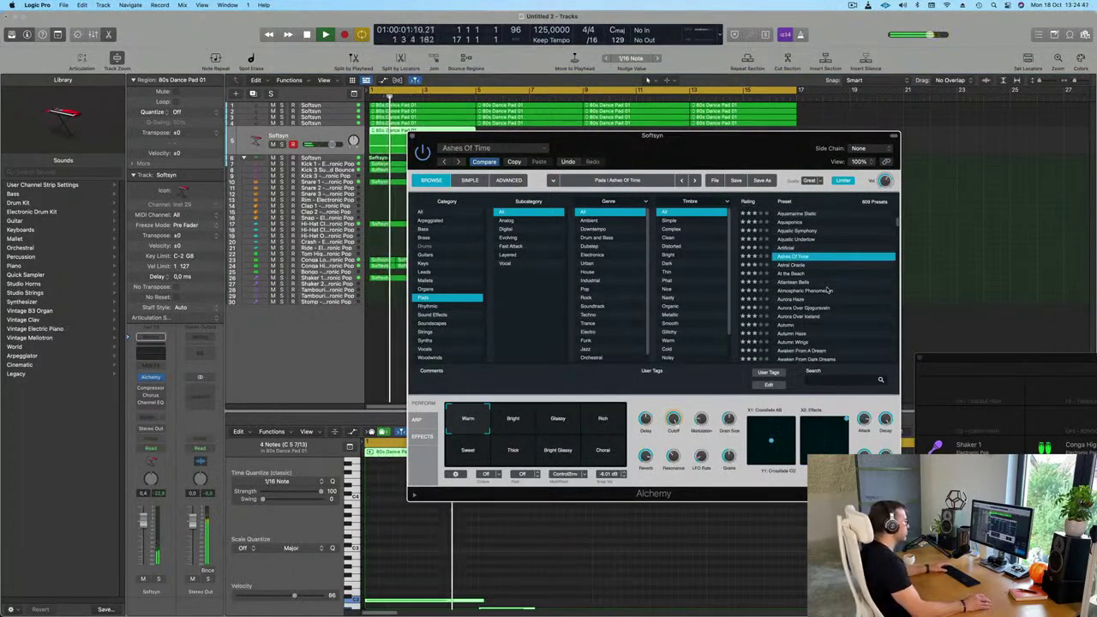
left_click(791, 283)
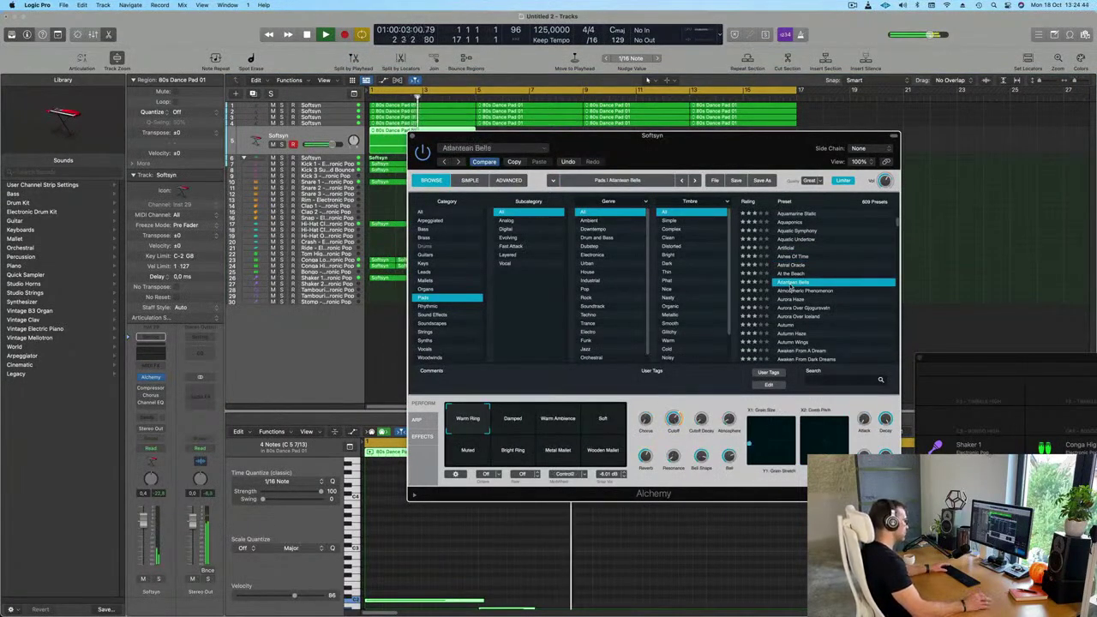
scroll(828, 315, "down", 2)
key("space")
left_click(808, 299)
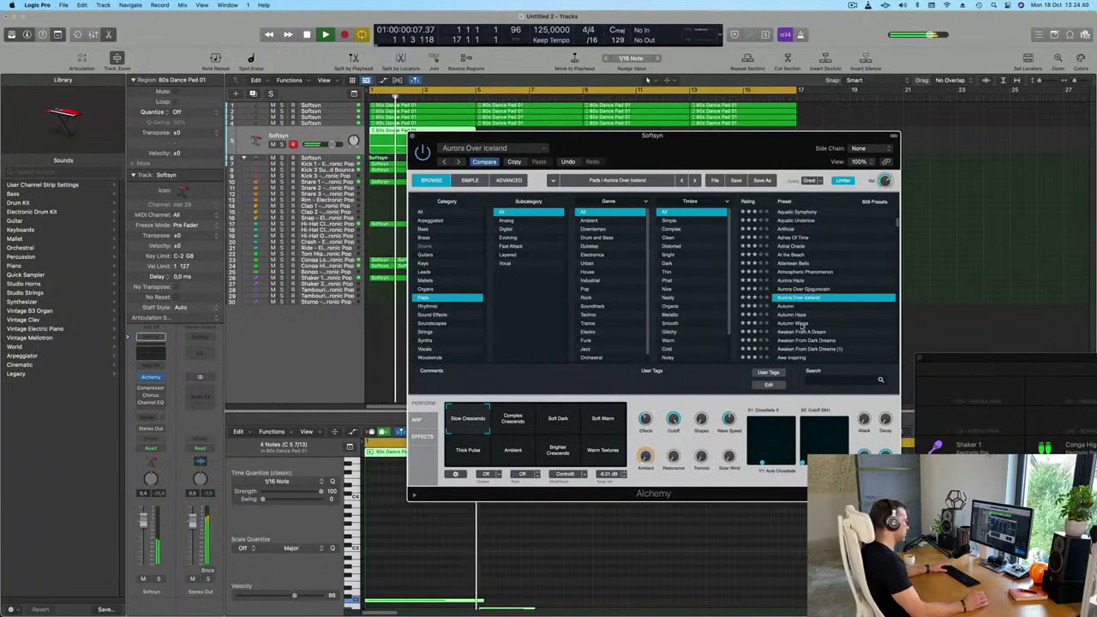
Load the Autumn Wings preset, compare its Sweet Wah, Dense and Bright performance snapshots, and keep Sweet Wah
left_click(802, 325)
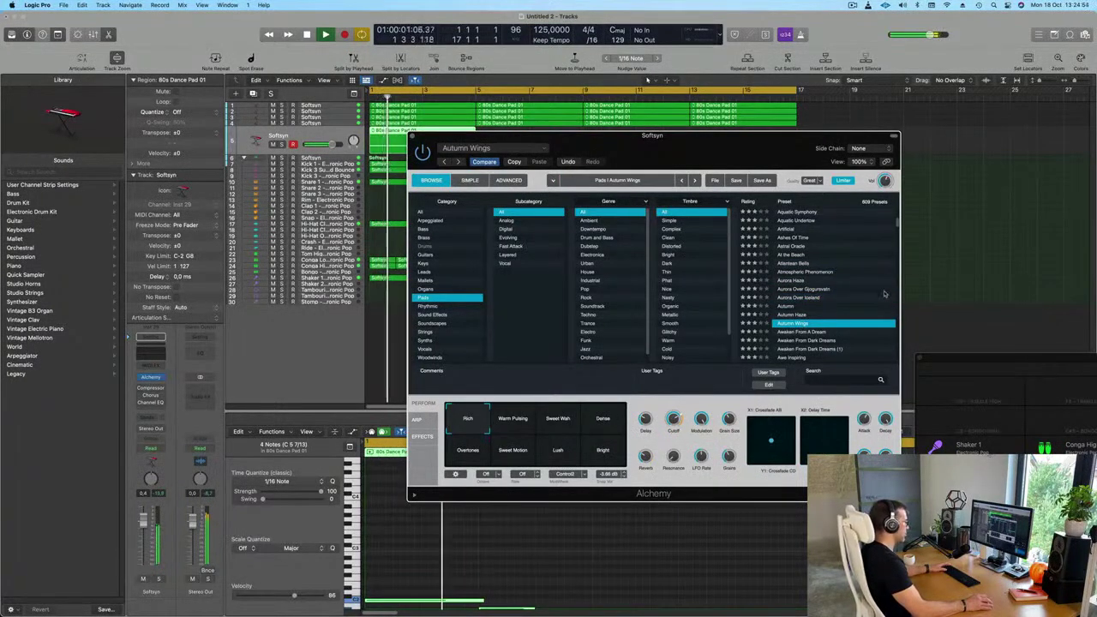
left_click(567, 425)
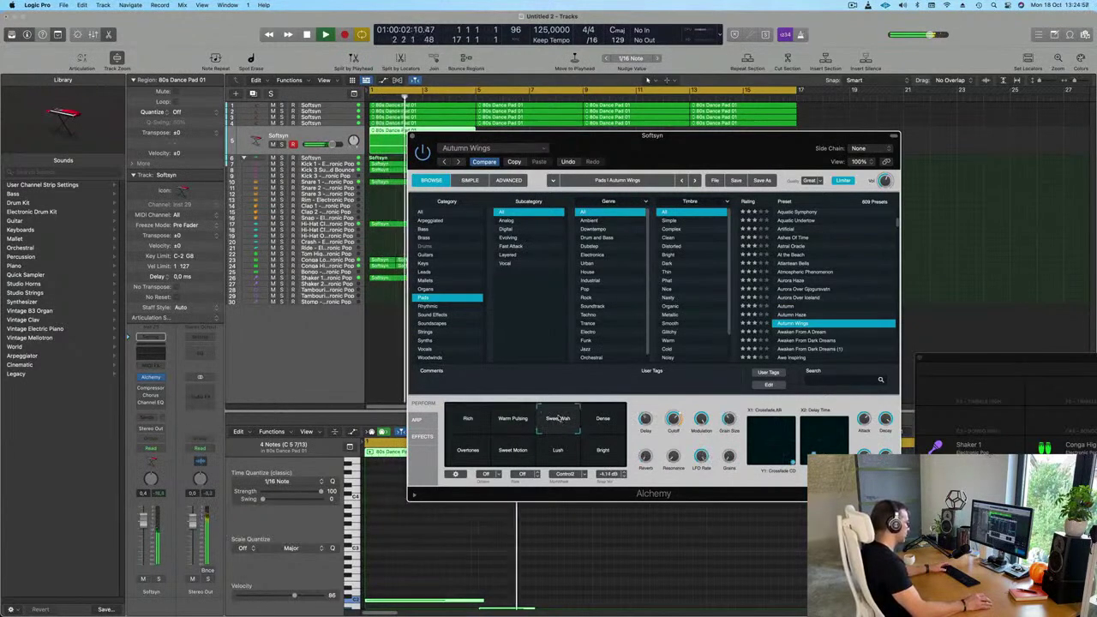
left_click(610, 418)
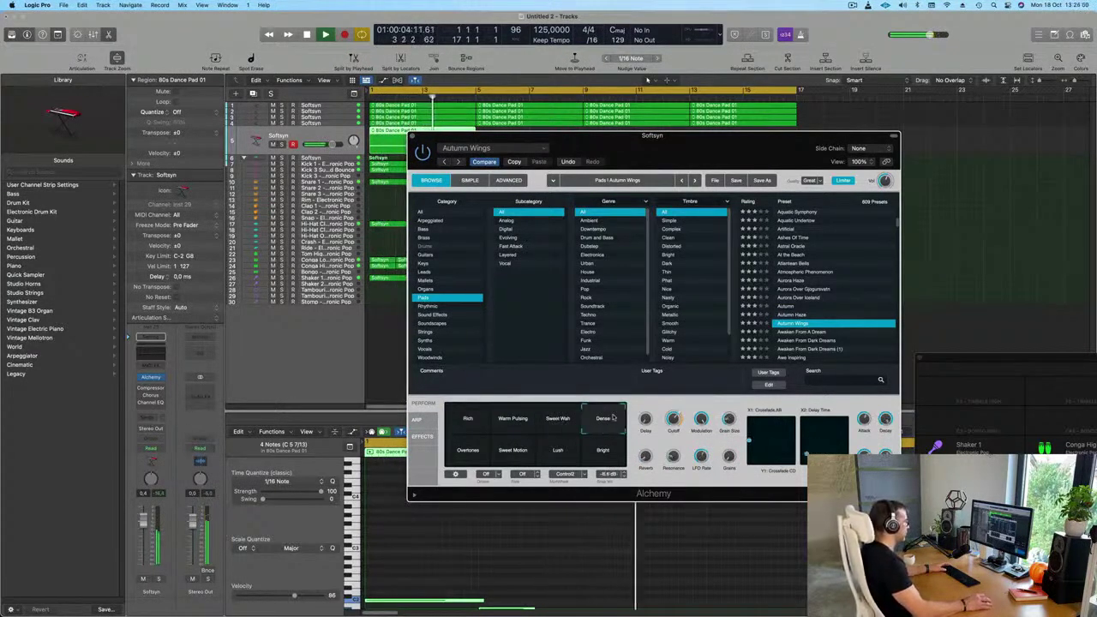
left_click(616, 457)
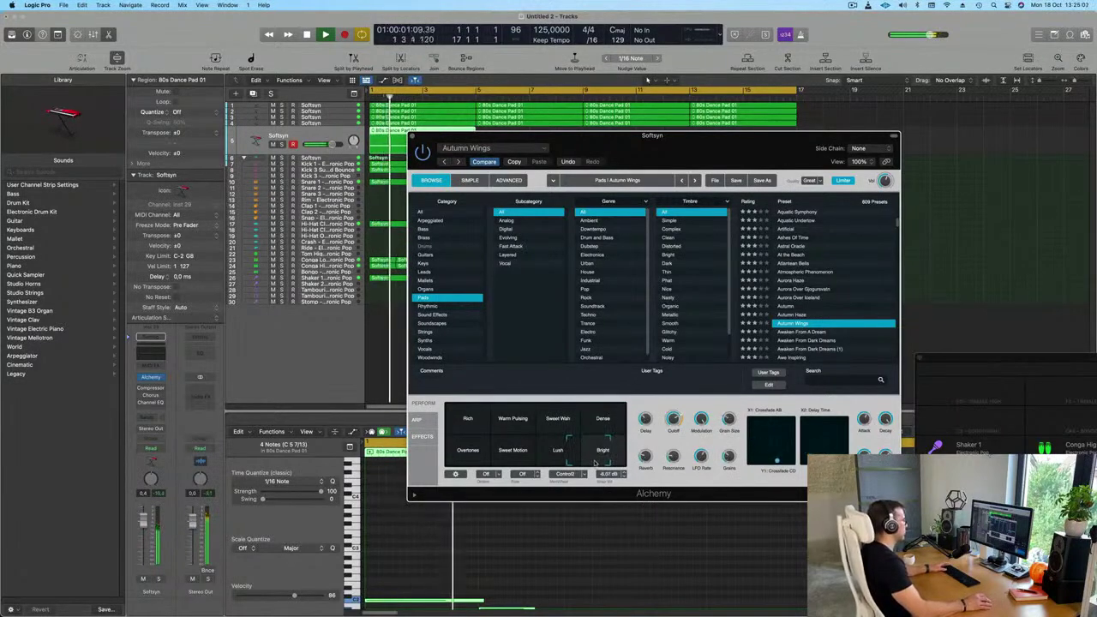
left_click(556, 420)
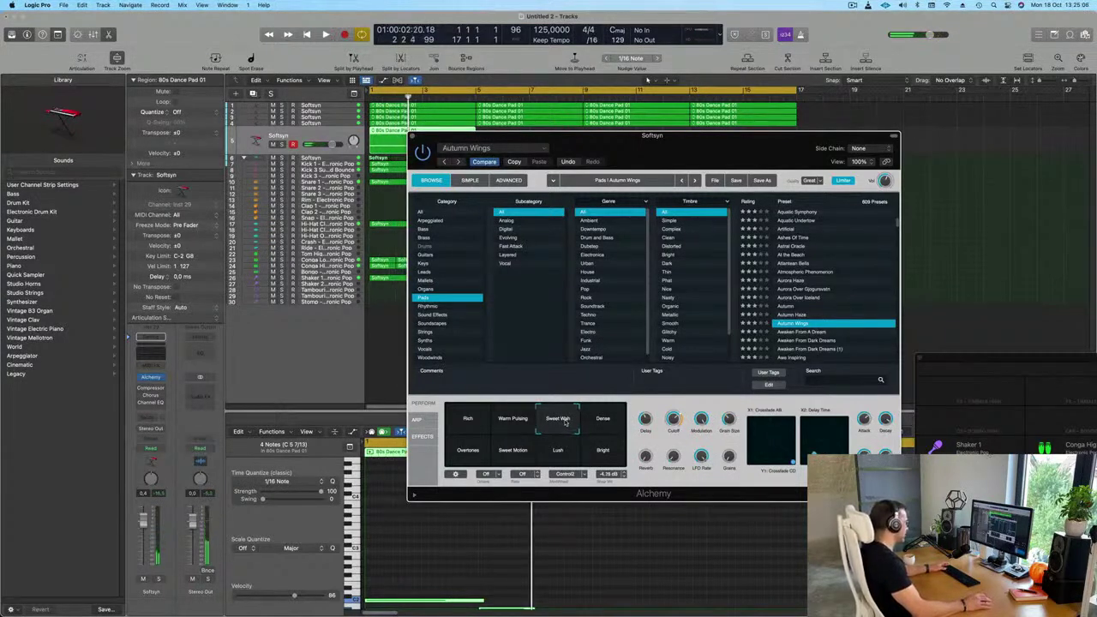
Lower the Softsyn pad's channel fader to about -5 dB during playback and move the Alchemy window off the arrangement
key("space")
left_click_drag(144, 524, 143, 530)
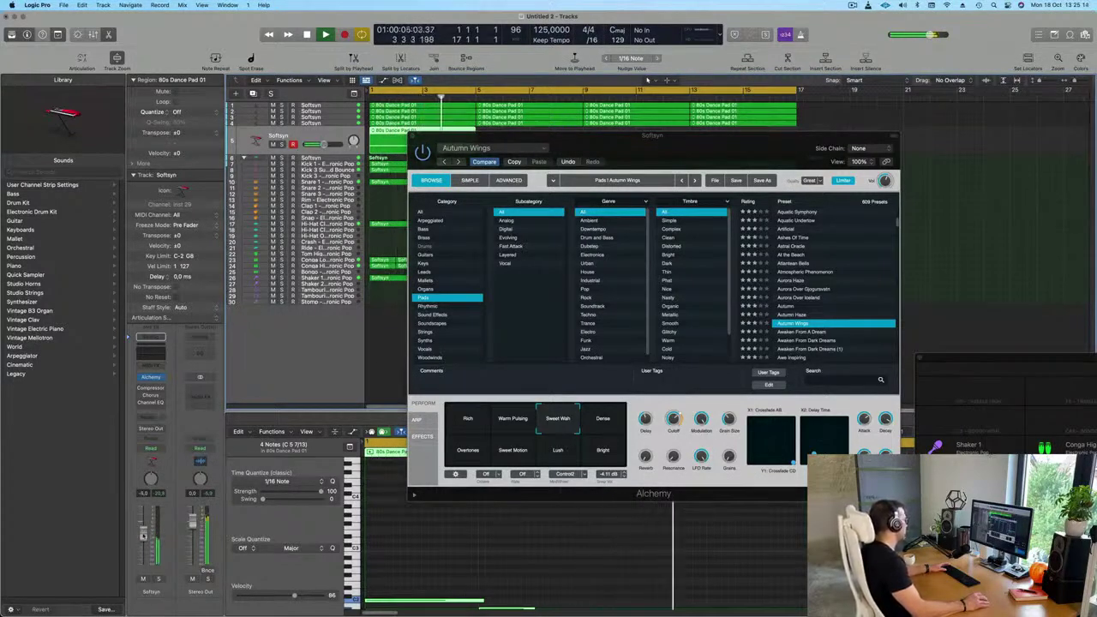
left_click_drag(600, 137, 882, 63)
scroll(532, 515, "down", 4)
key("space")
key("space")
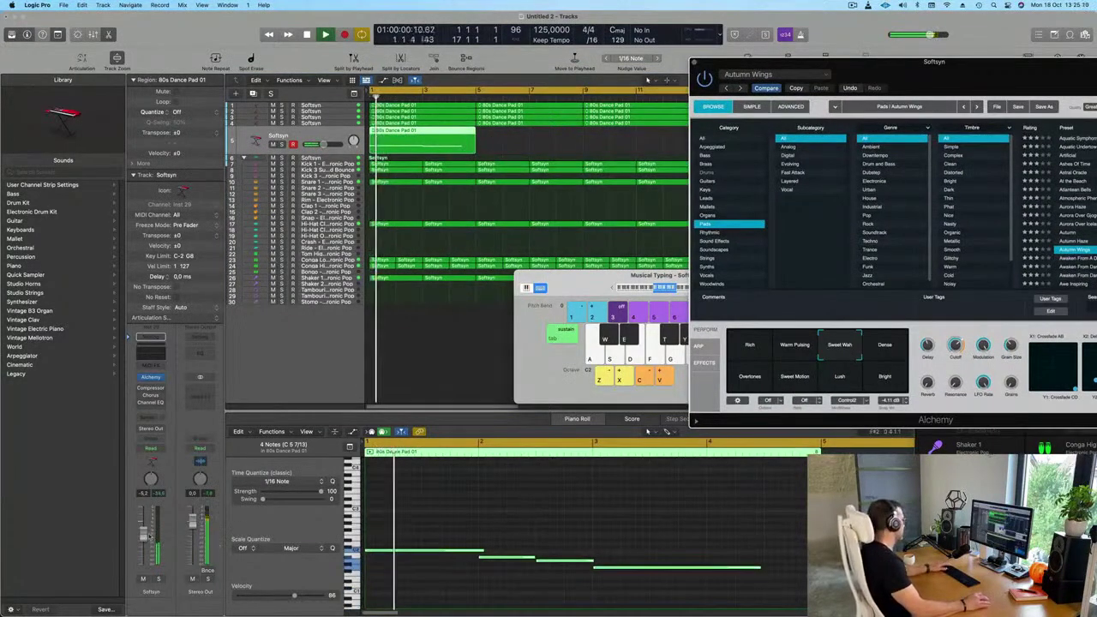
left_click_drag(143, 533, 143, 535)
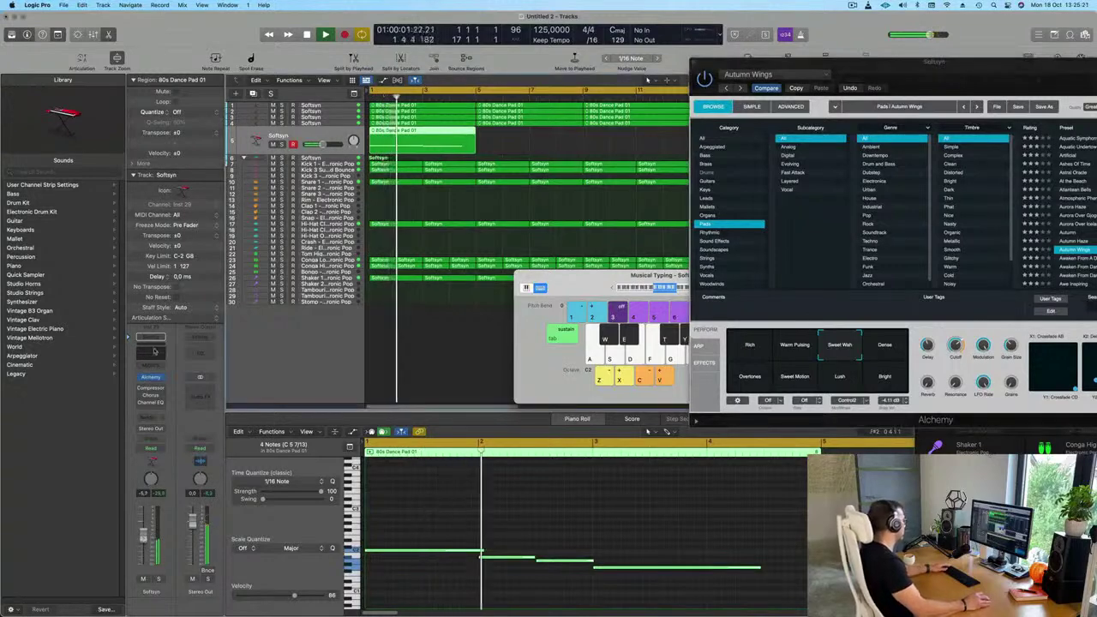
Turn on a Channel EQ for the Softsyn pad with a 24 dB/Oct low cut slightly above 240 Hz, using the analyzer, and move its window aside
left_click(155, 350)
key("space")
left_click_drag(546, 135, 355, 137)
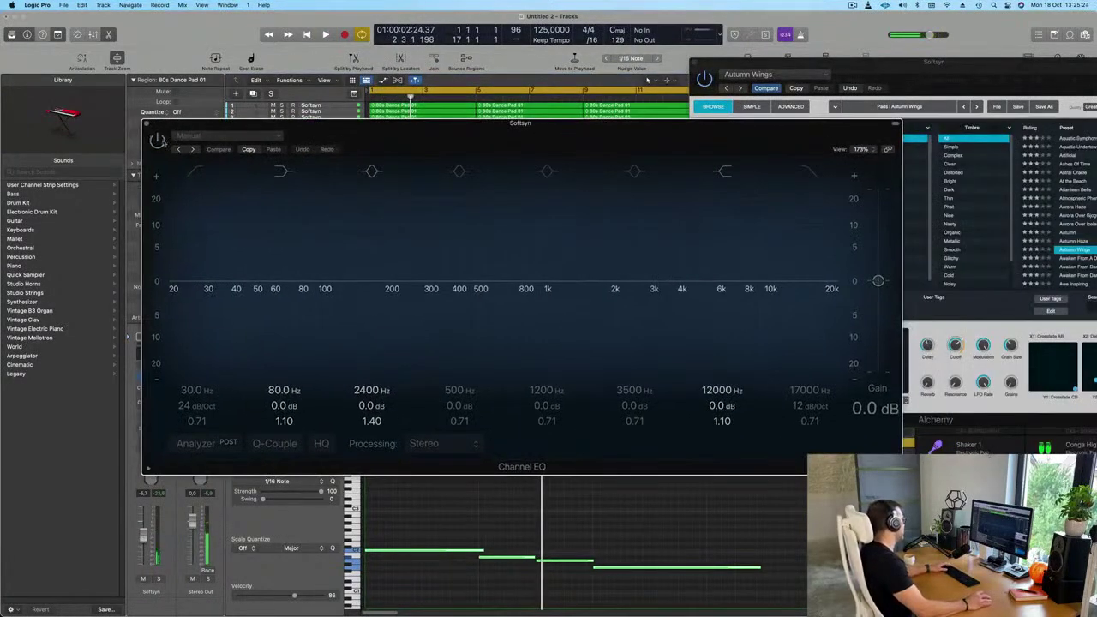
left_click(157, 139)
left_click(198, 172)
mouse_move(197, 279)
left_mouse_down()
mouse_move(463, 300)
mouse_move(409, 303)
left_mouse_up()
left_click(196, 443)
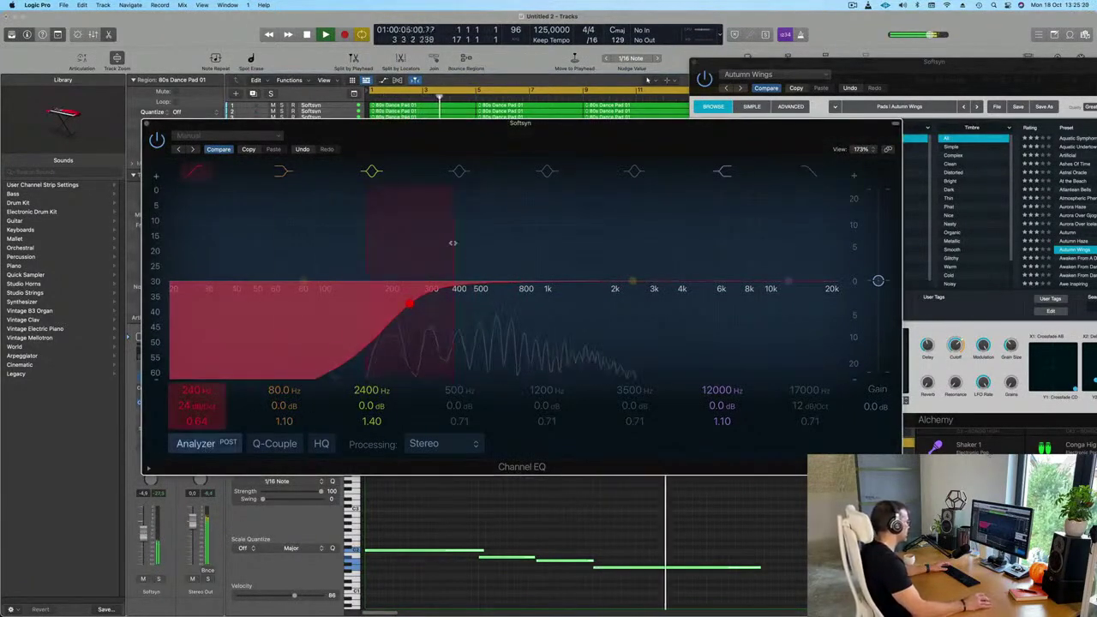
left_click_drag(408, 307, 424, 302)
left_click_drag(600, 152, 737, 393)
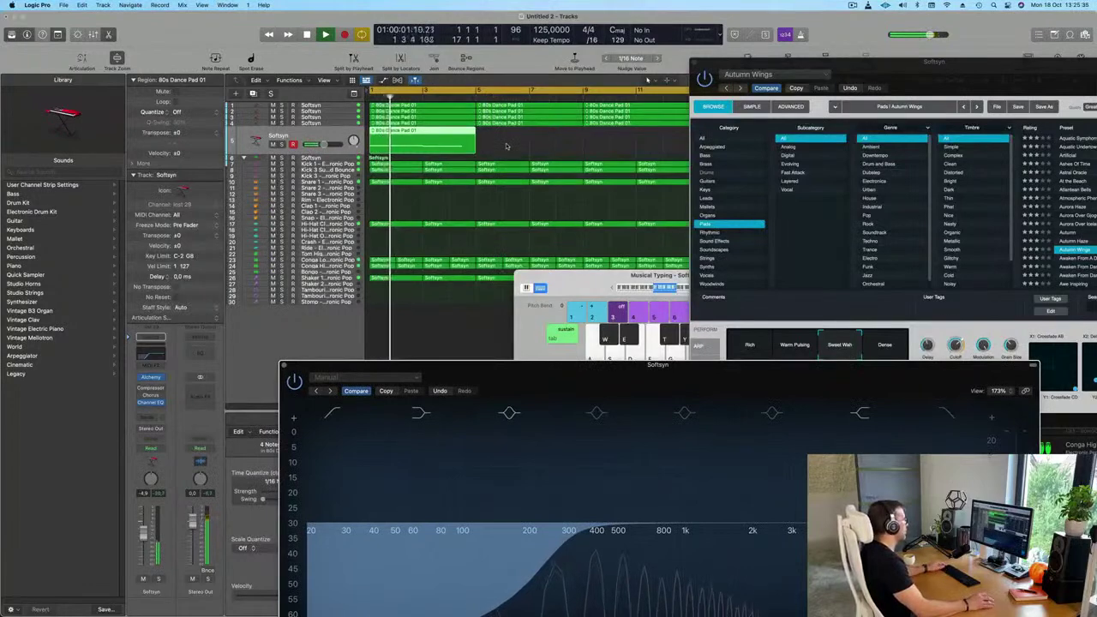
Repeat the four-bar pad region on track 5 three times so it fills the arrangement up to bar 17
scroll(504, 146, "down", 5)
left_click(401, 140)
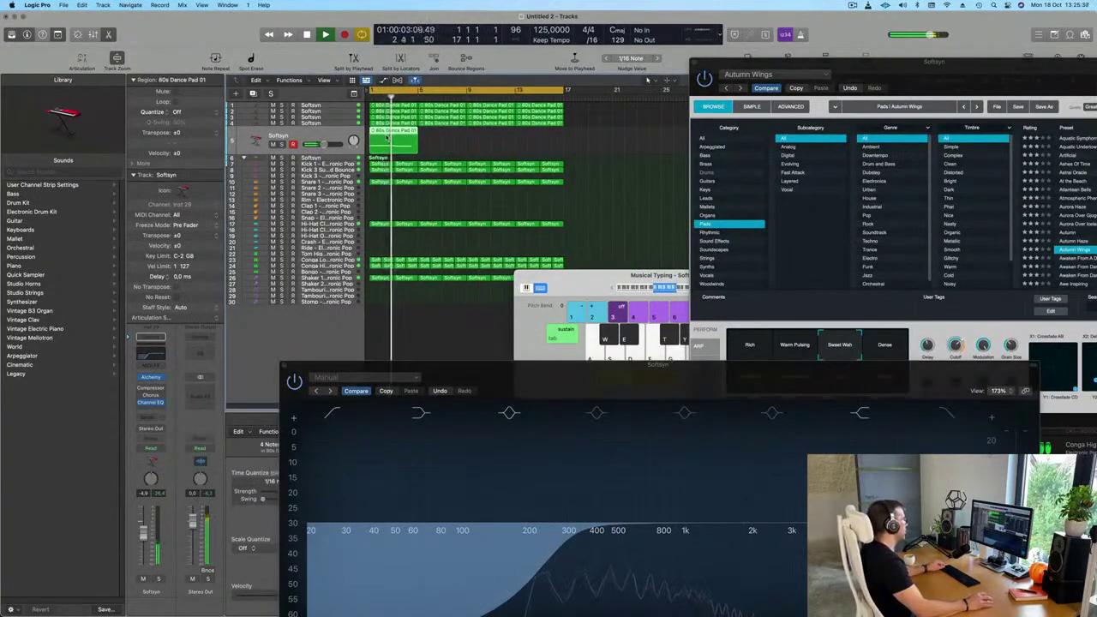
key("super+r")
key("super+r")
key("super+r")
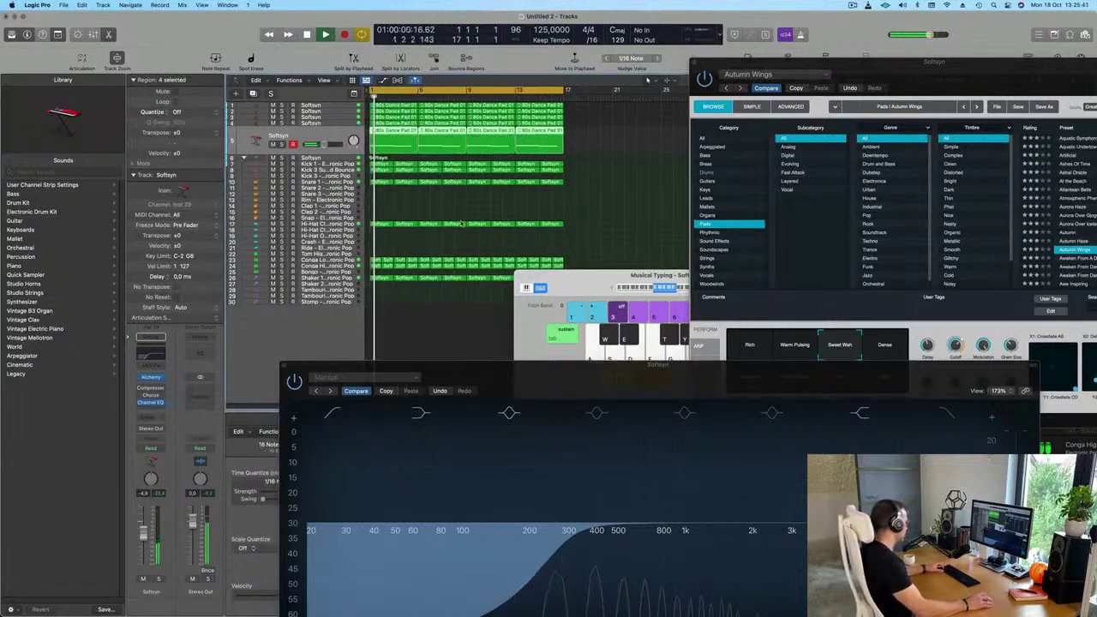
Color and name all regions in the arrangement by their tracks
key("super+a")
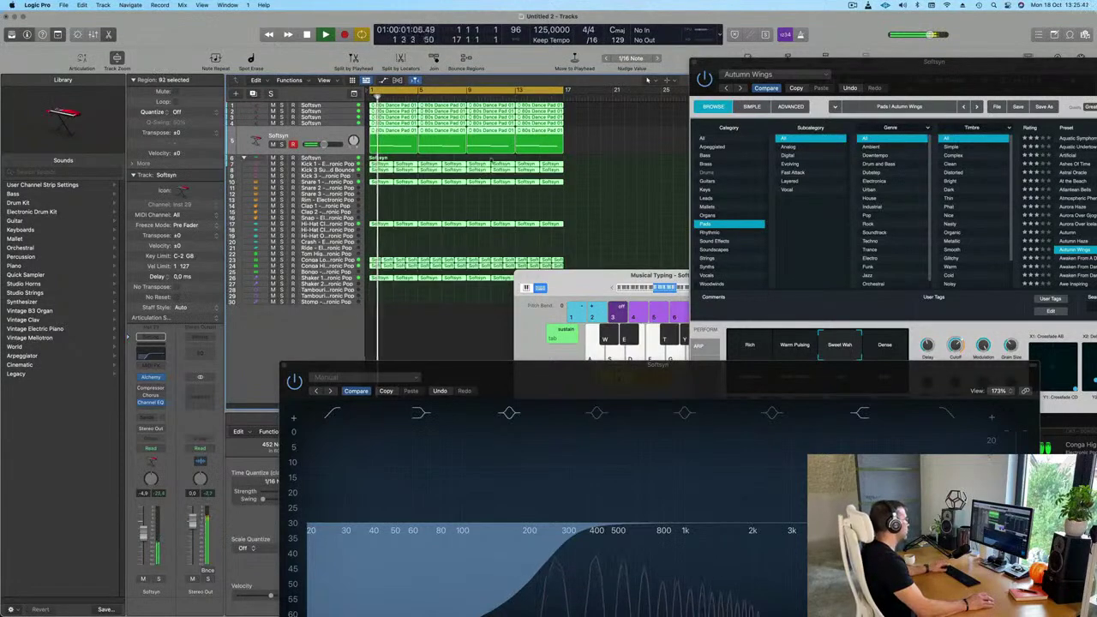
right_click(488, 131)
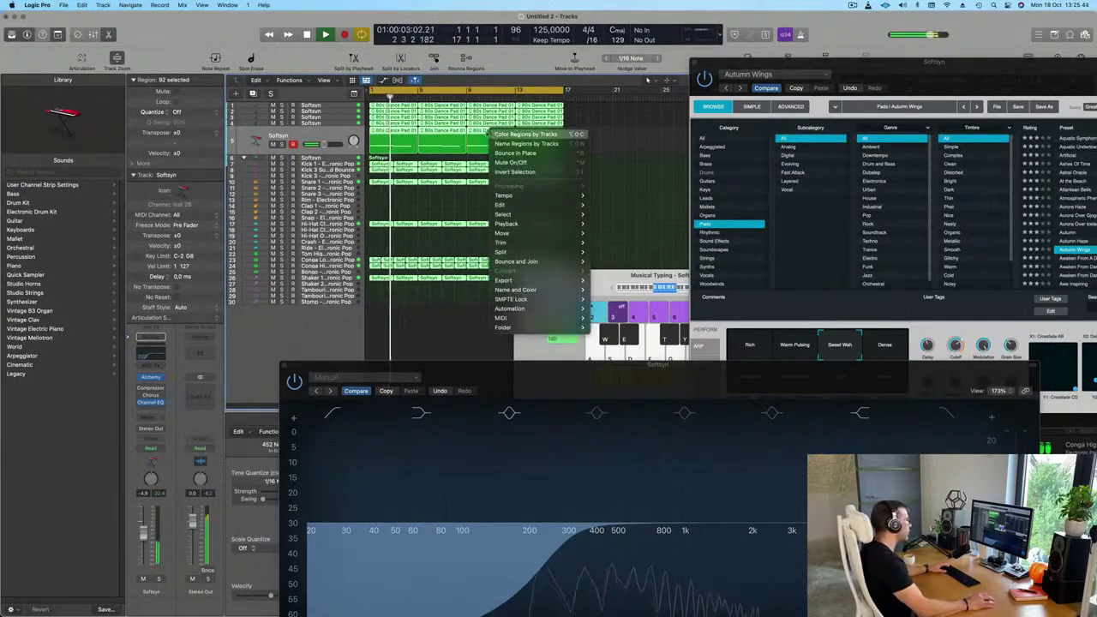
left_click(493, 134)
right_click(491, 132)
left_click(519, 143)
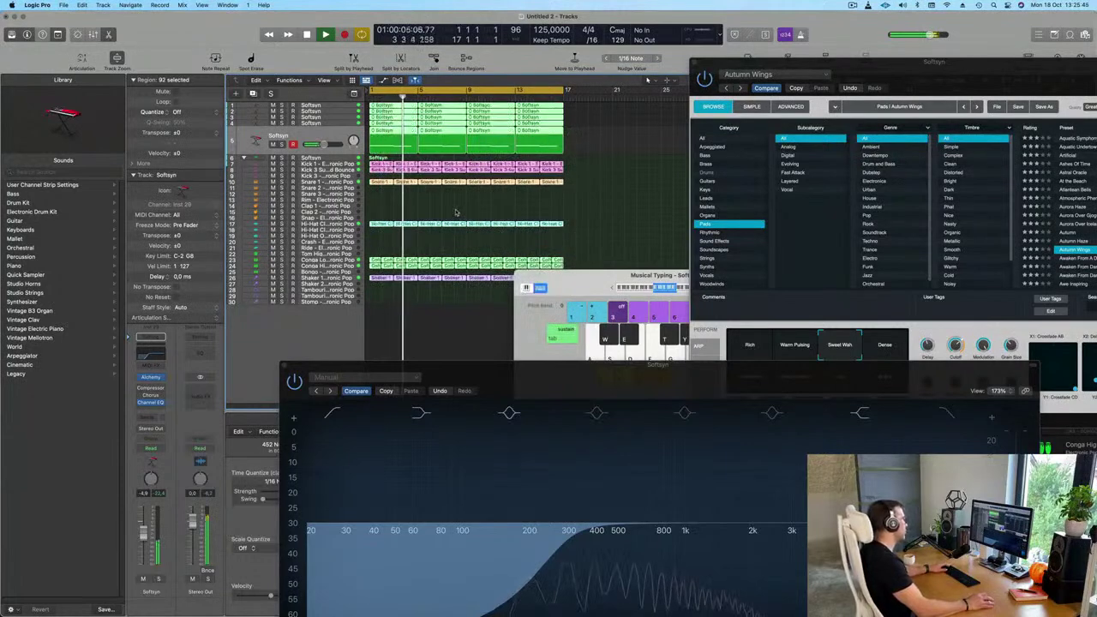
left_click(420, 217)
Compare the mix with the track 5 pad muted and soloed during playback, leaving both mute and solo off
key("space")
left_click(340, 137)
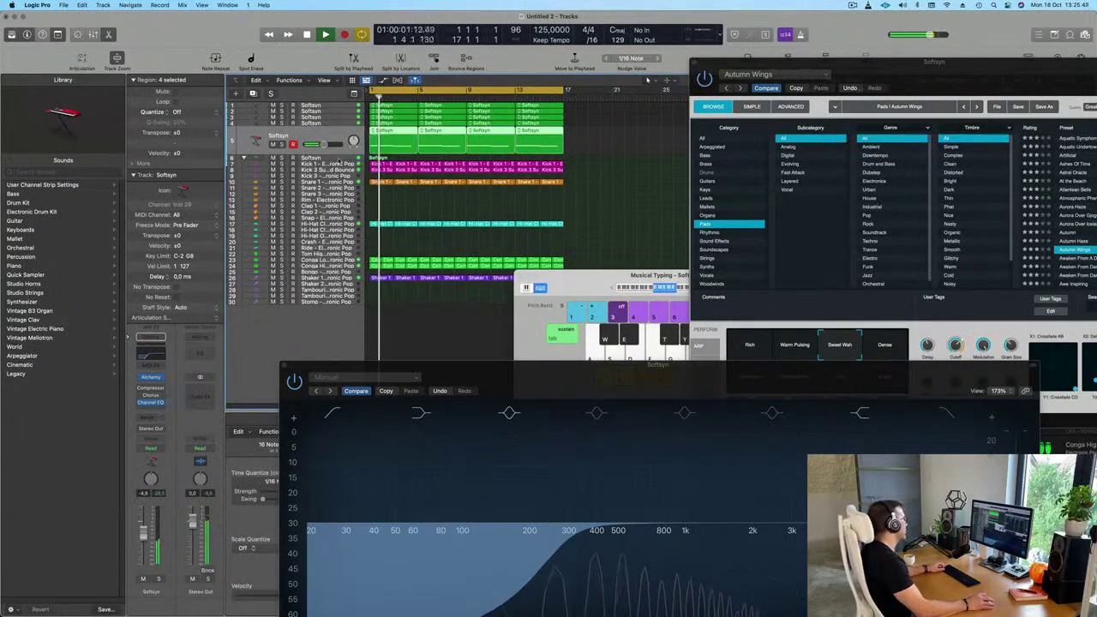
left_click(274, 144)
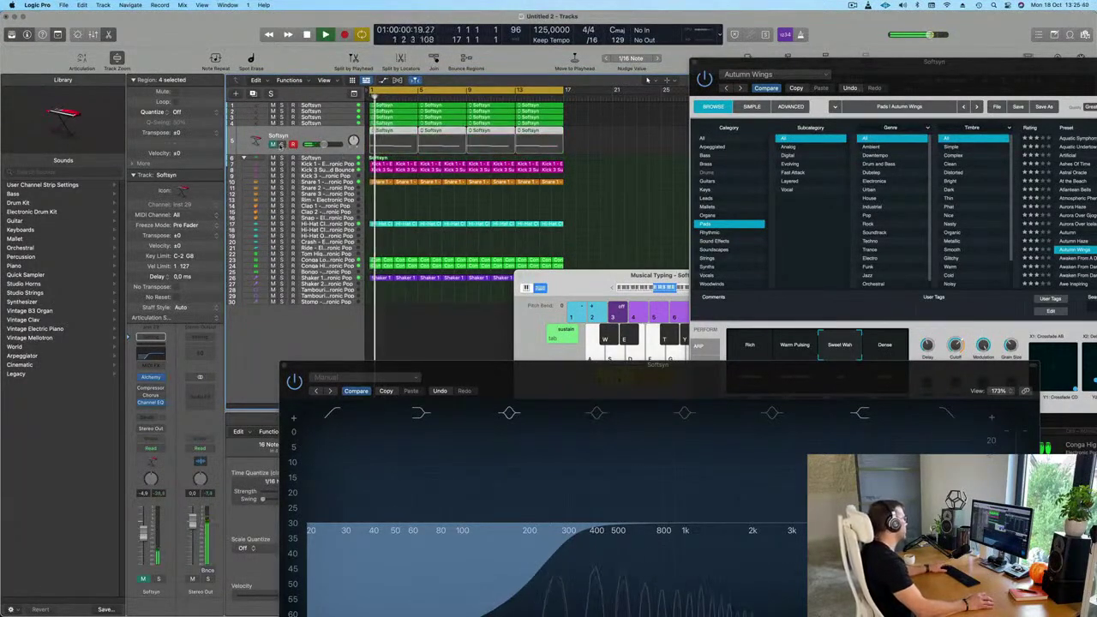
left_click(282, 144)
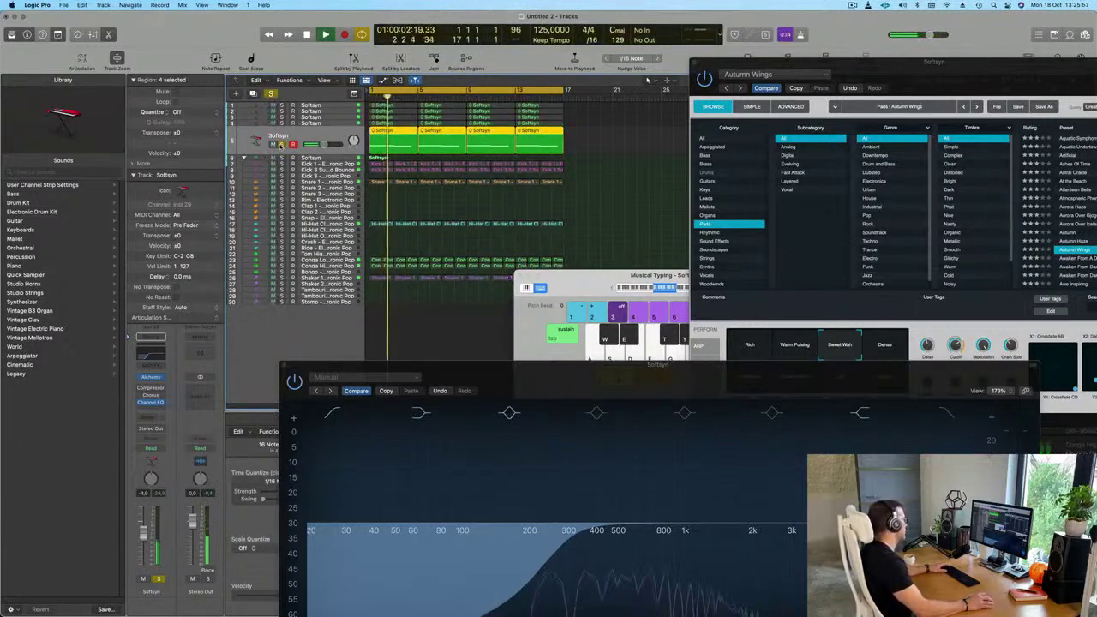
left_click(274, 145)
key("space")
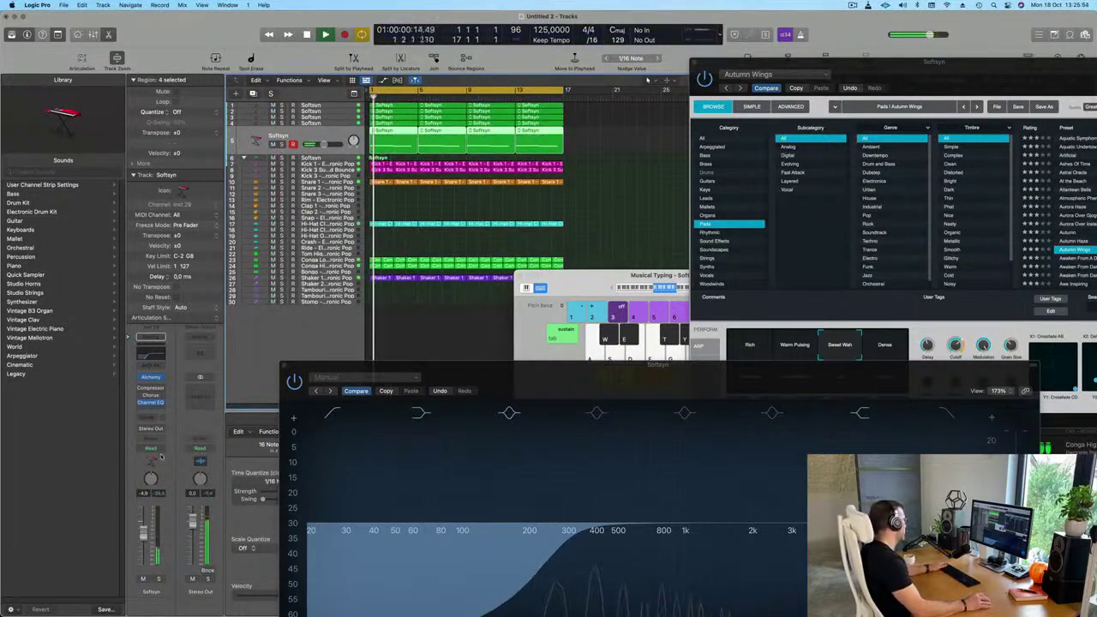
key("space")
Send the Softsyn pad to Bus 4 at about -6 dB and move the Channel EQ window aside
left_click(150, 420)
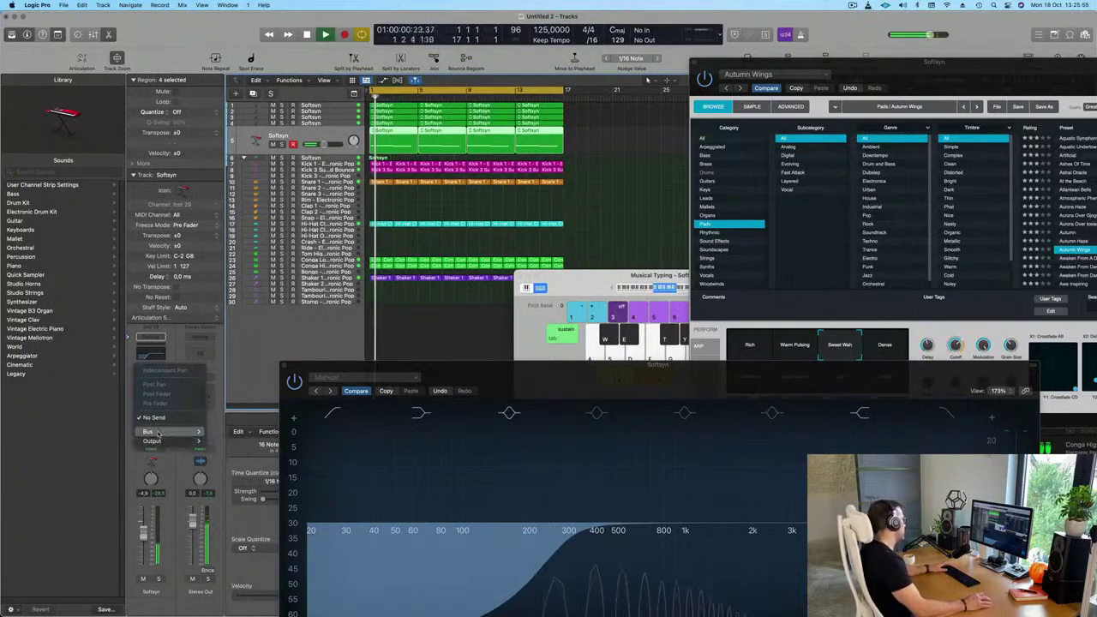
mouse_move(151, 431)
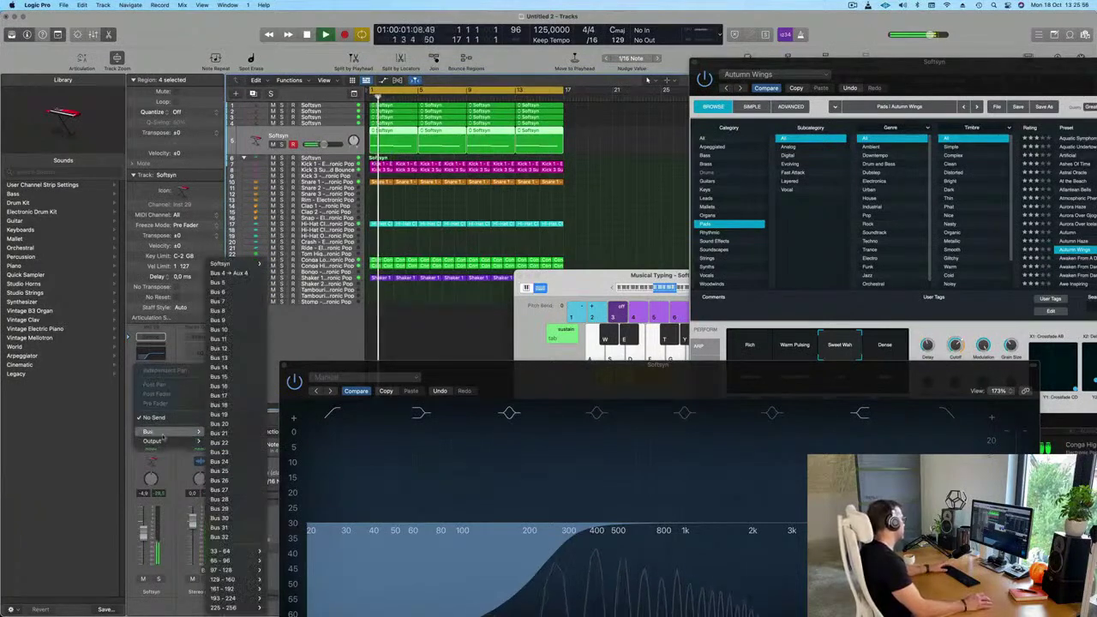
left_click(243, 274)
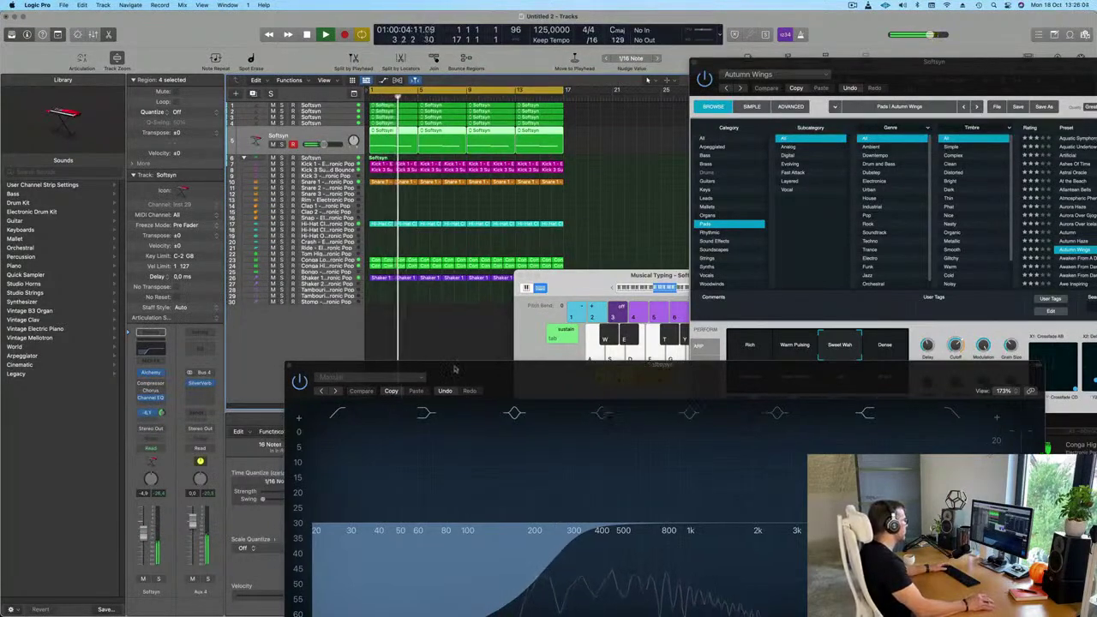
left_click_drag(430, 369, 668, 365)
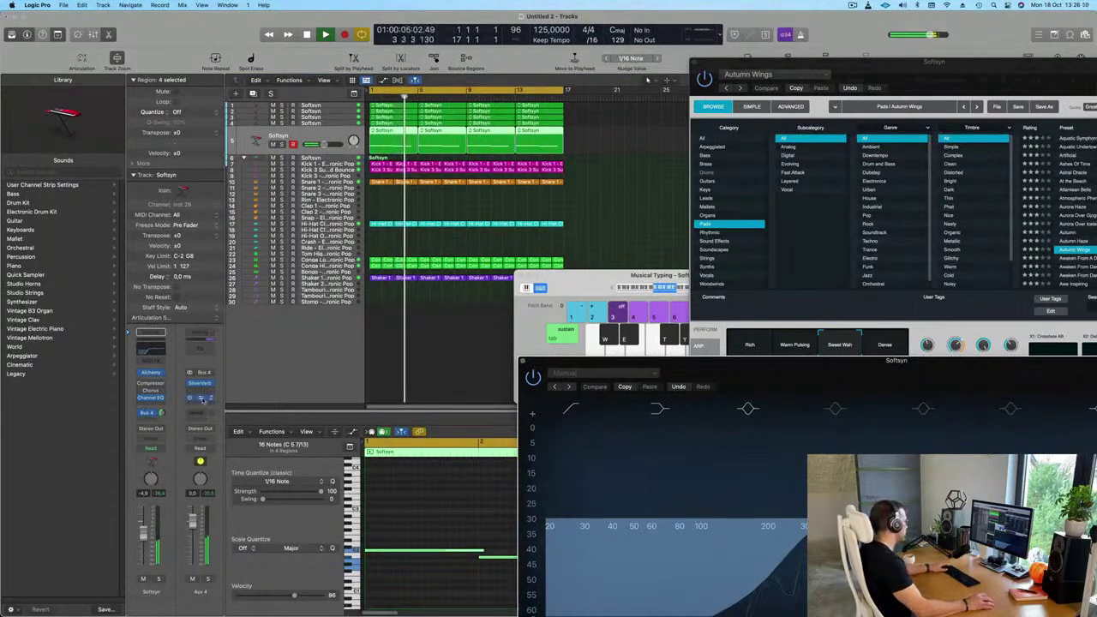
Open the Compressor on Aux 4, set its release to 270 ms and lower the threshold
left_click(201, 398)
left_click_drag(720, 140, 662, 139)
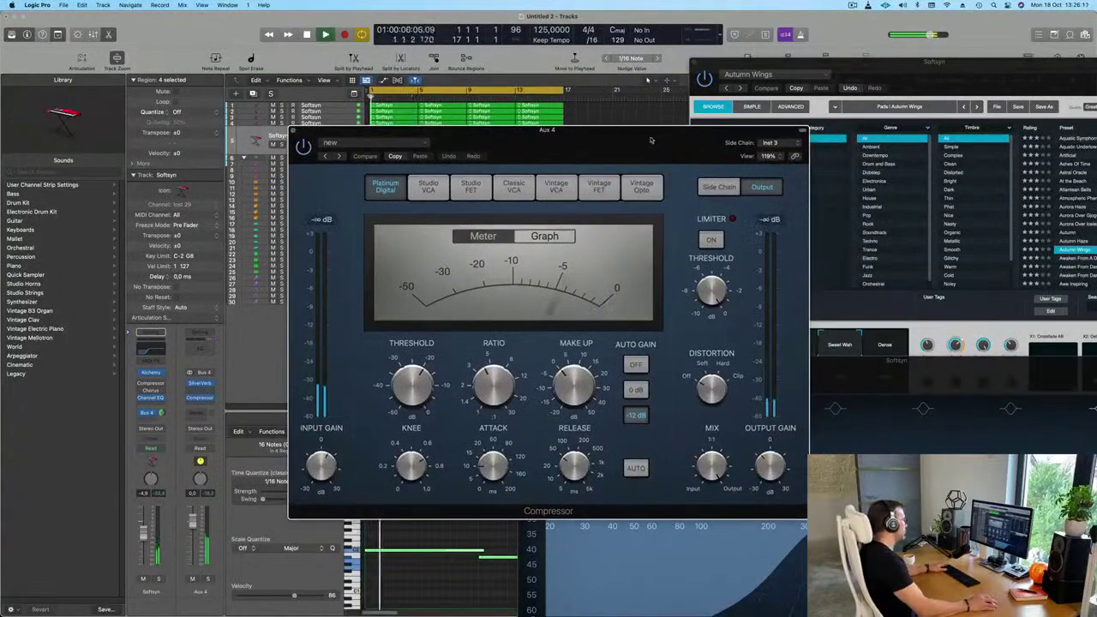
left_click_drag(573, 467, 574, 445)
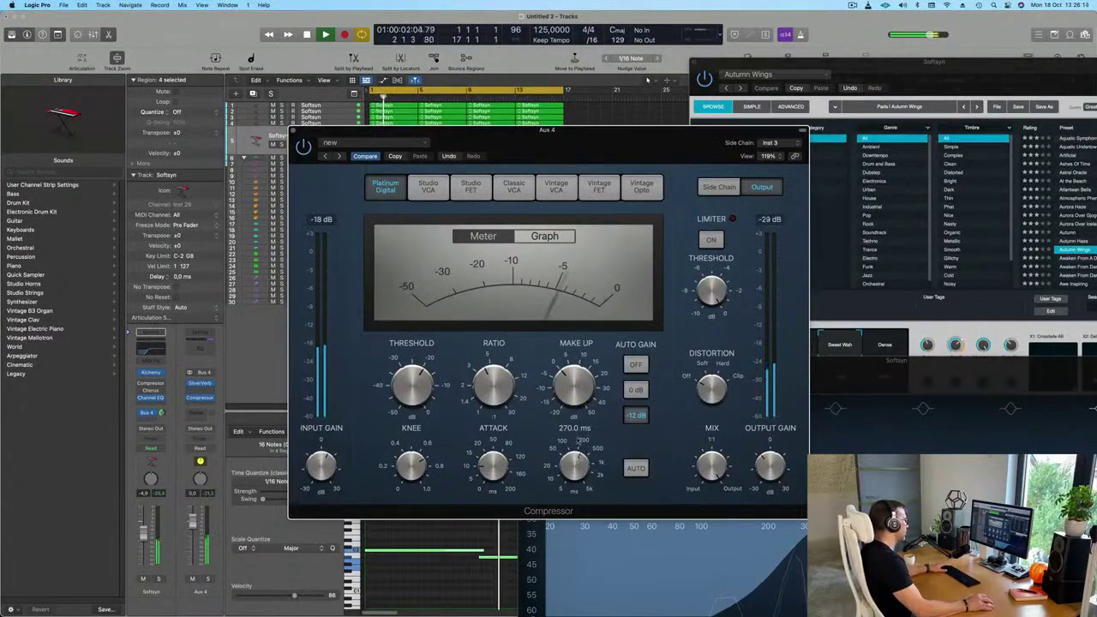
key("space")
key("space")
left_click_drag(418, 383, 418, 392)
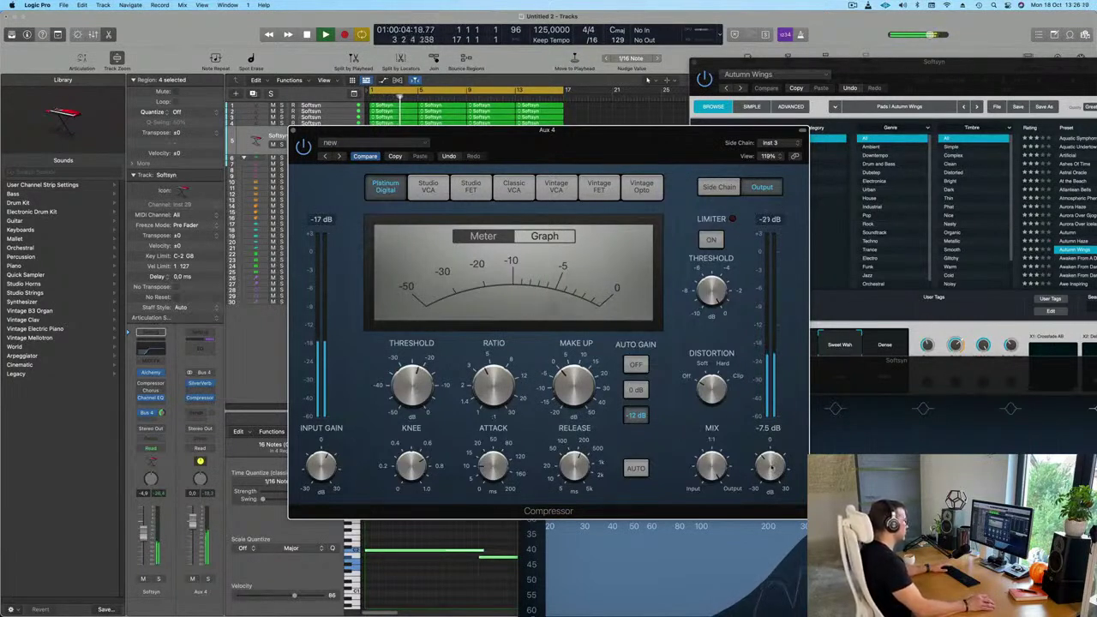
Lower the Aux 4 fader to -2.7 dB during playback and close the Compressor window
key("space")
key("space")
left_click_drag(193, 522, 194, 530)
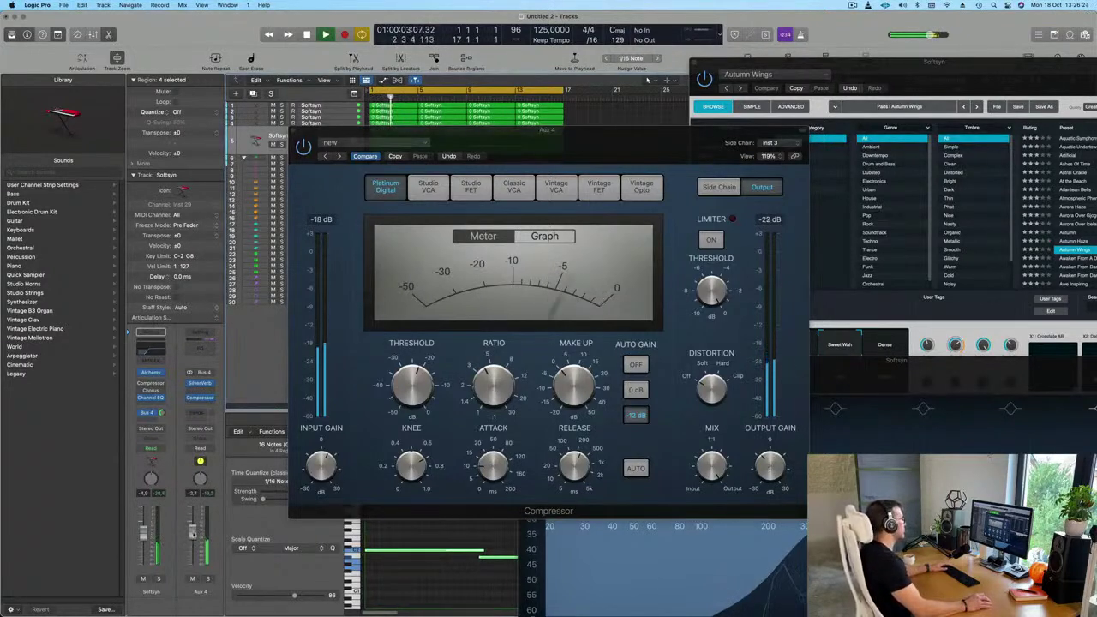
left_click(292, 132)
Move the Alchemy window away from the tracks and repeat all regions once so the arrangement extends to bar 33
left_click(491, 196)
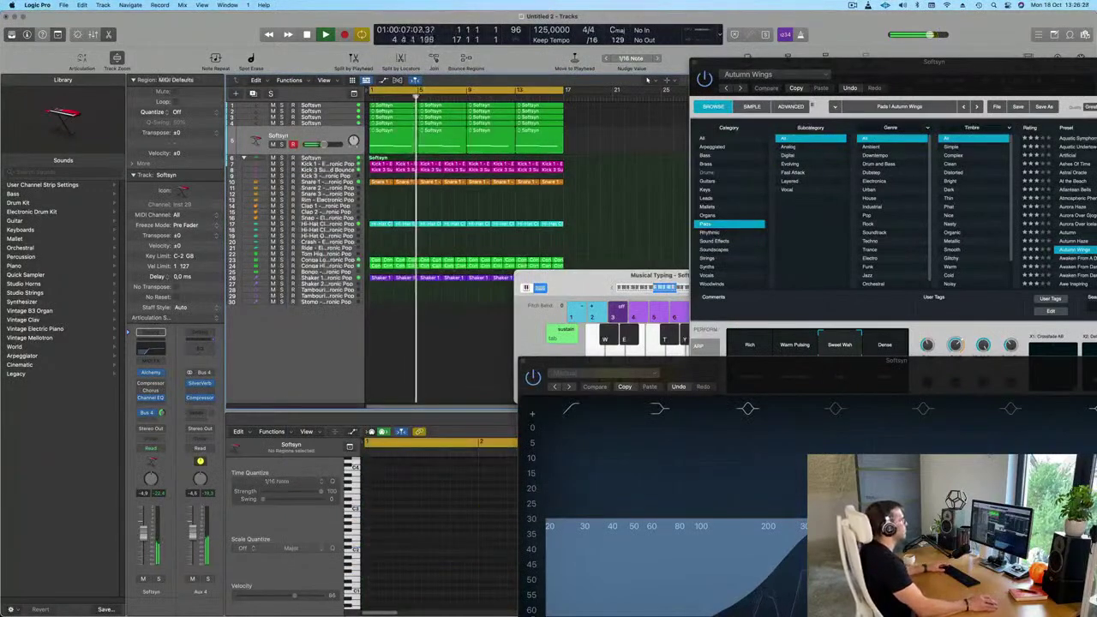
left_click_drag(888, 82, 773, 195)
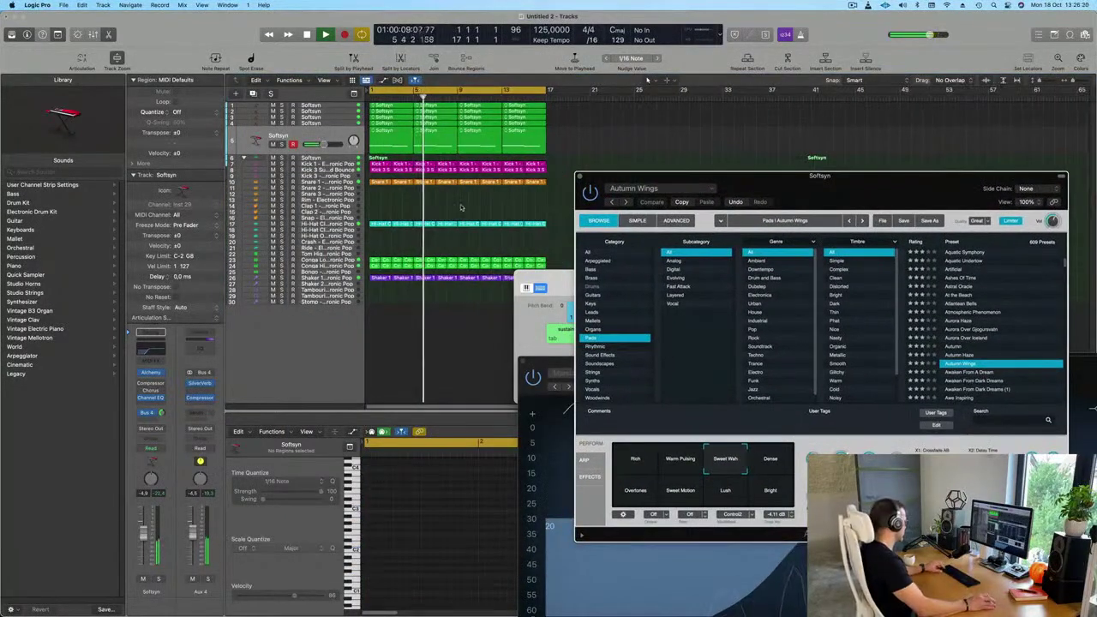
key("super+r")
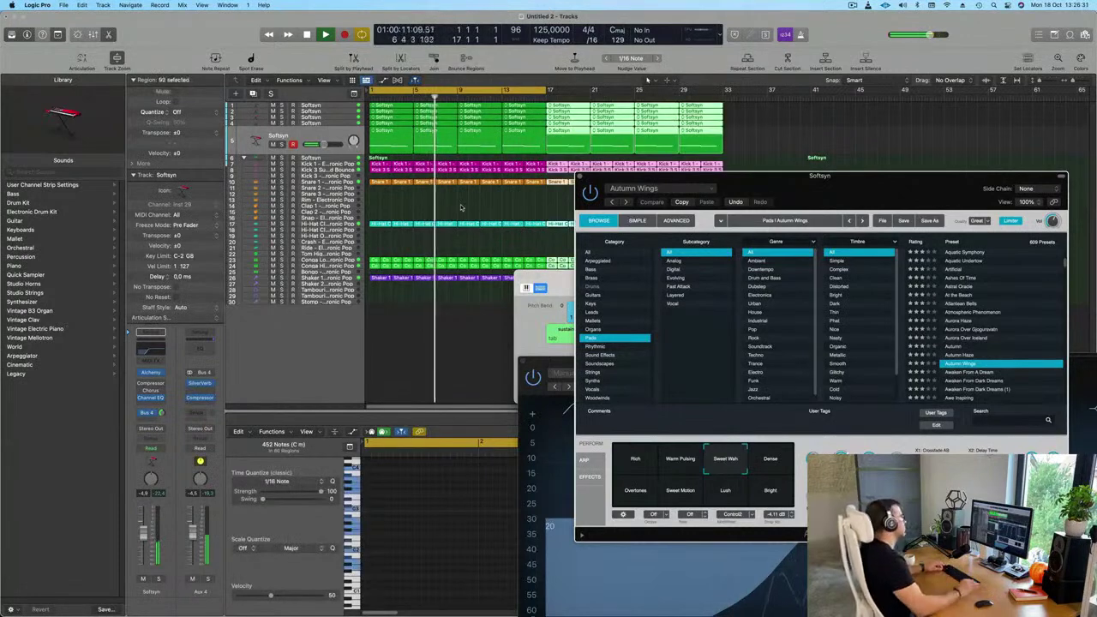
key("super+Left")
key("super+Left")
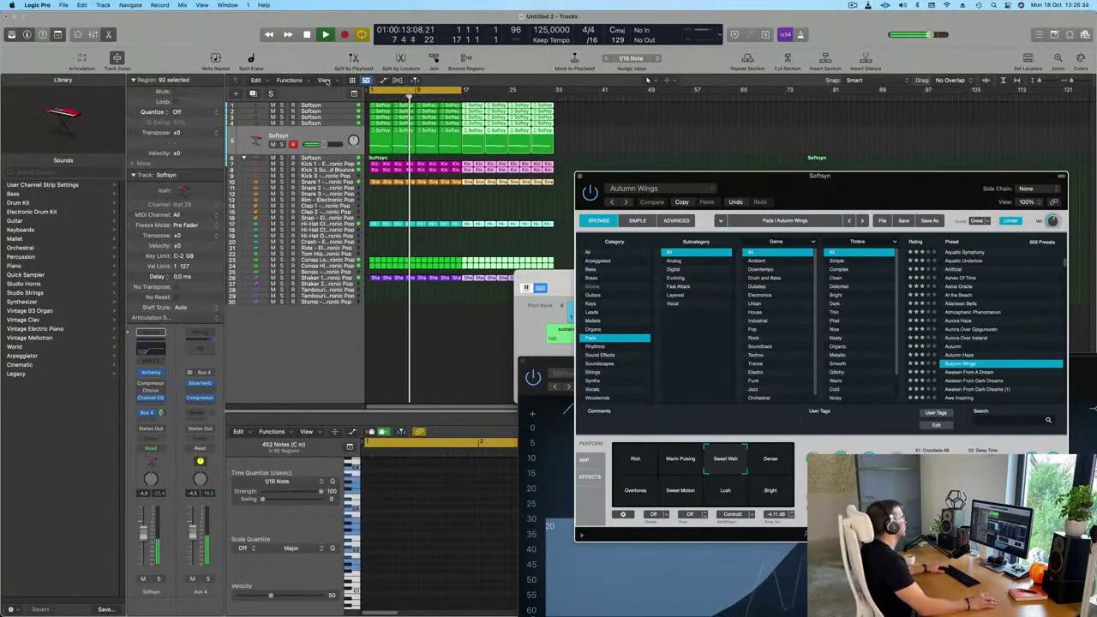
Show the secondary ruler in the Tracks area and extend the cycle range to bar 33
left_click(325, 81)
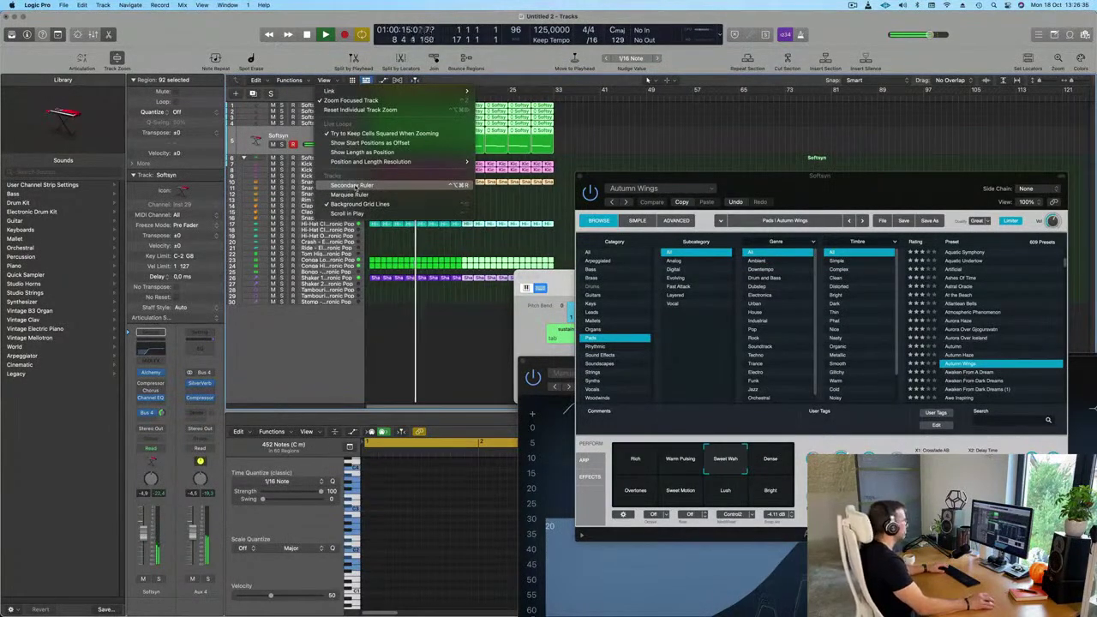
left_click(347, 185)
left_click(619, 123)
left_click_drag(462, 101, 554, 103)
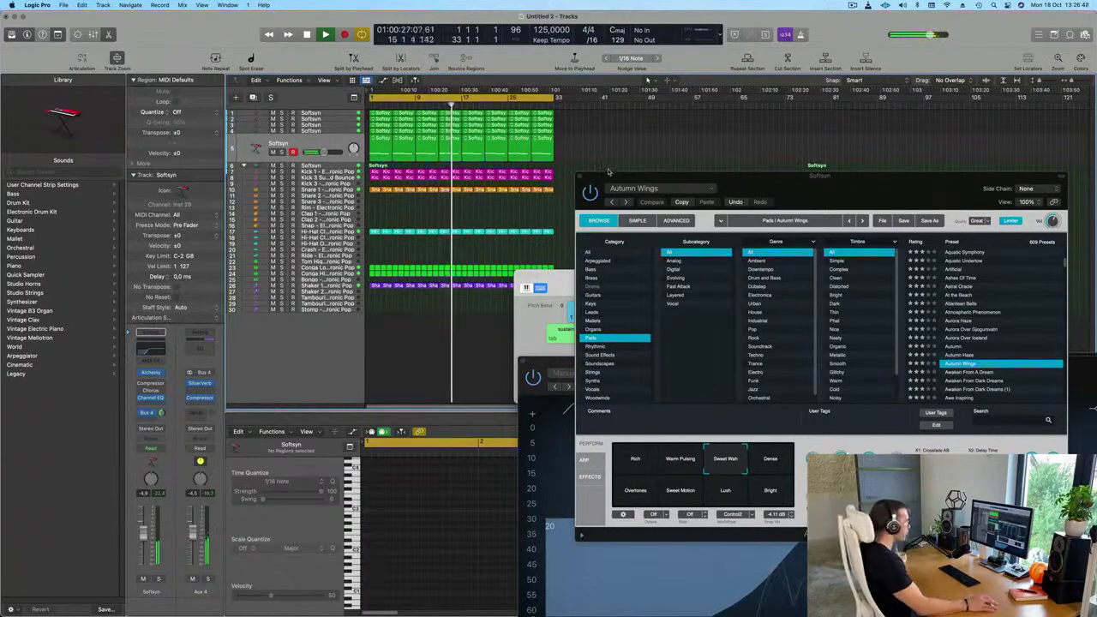
left_click_drag(756, 175, 661, 133)
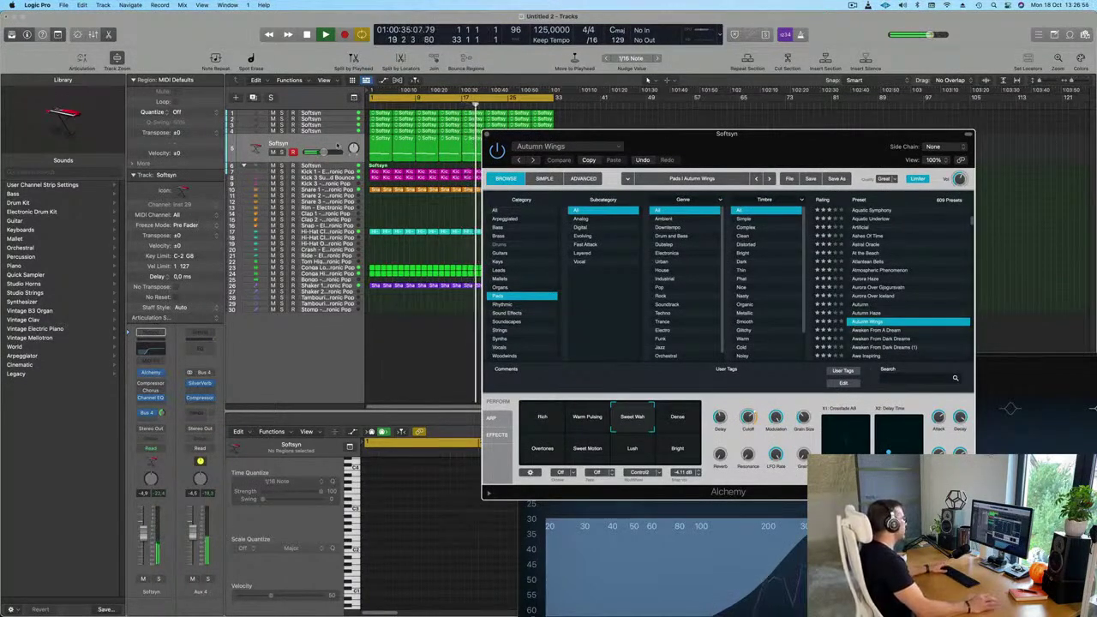
Duplicate the Alchemy Softsyn pad track with its settings and restart playback from the beginning
left_click(277, 154)
key("Return")
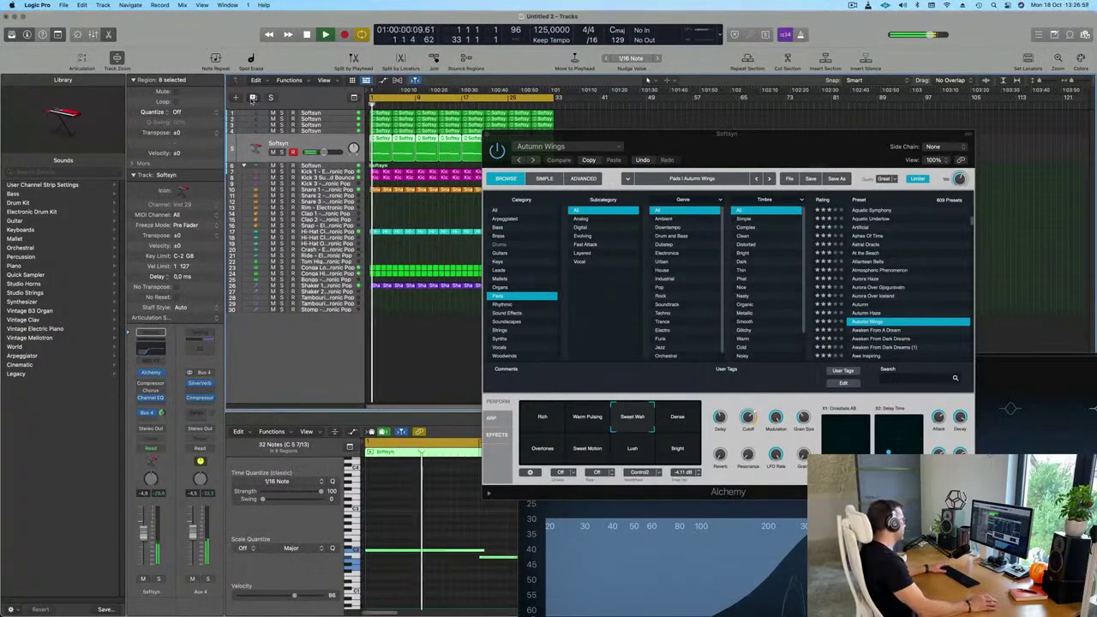
key("super+d")
left_click_drag(749, 138, 780, 133)
key("Return")
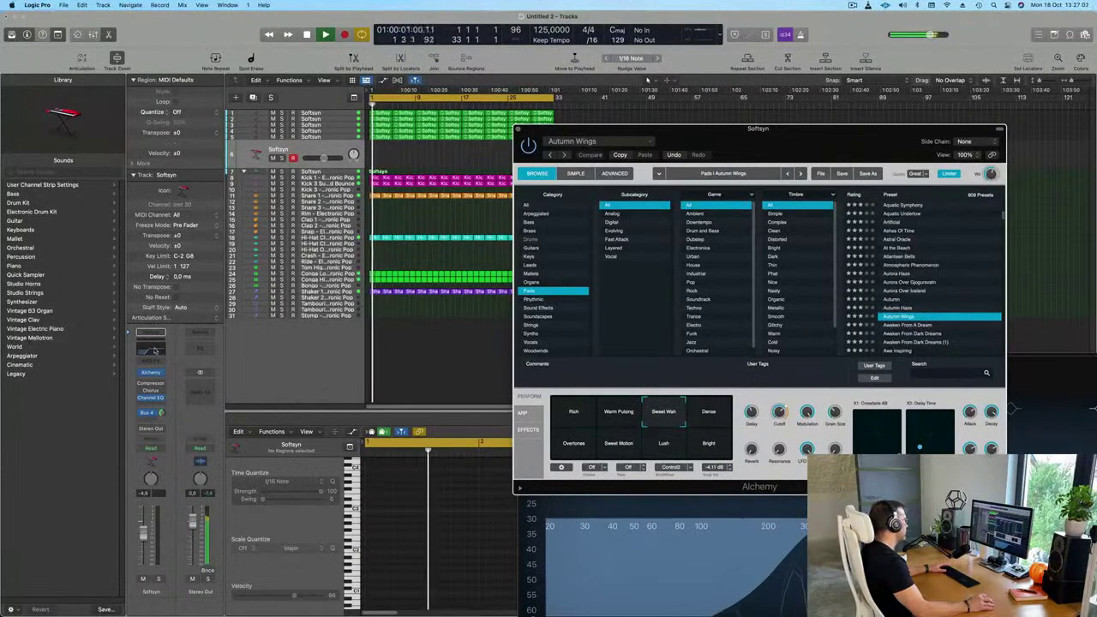
Check the duplicated track's Channel EQ and filter the Pads presets in the open Alchemy window by Fast Attack
left_click(152, 350)
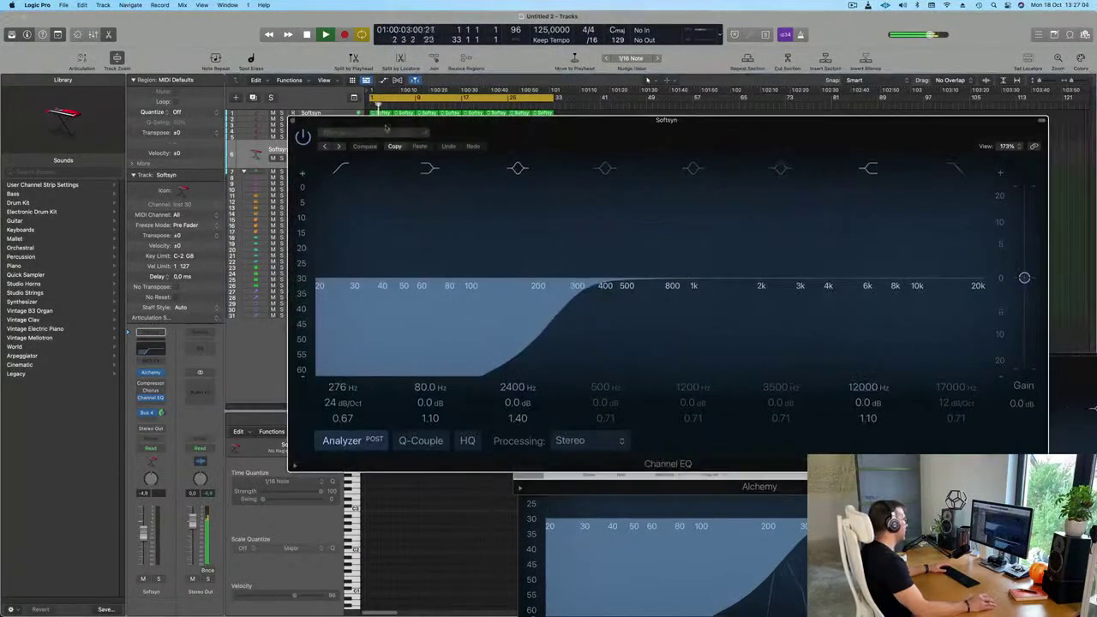
left_click(293, 120)
left_click_drag(723, 143, 672, 148)
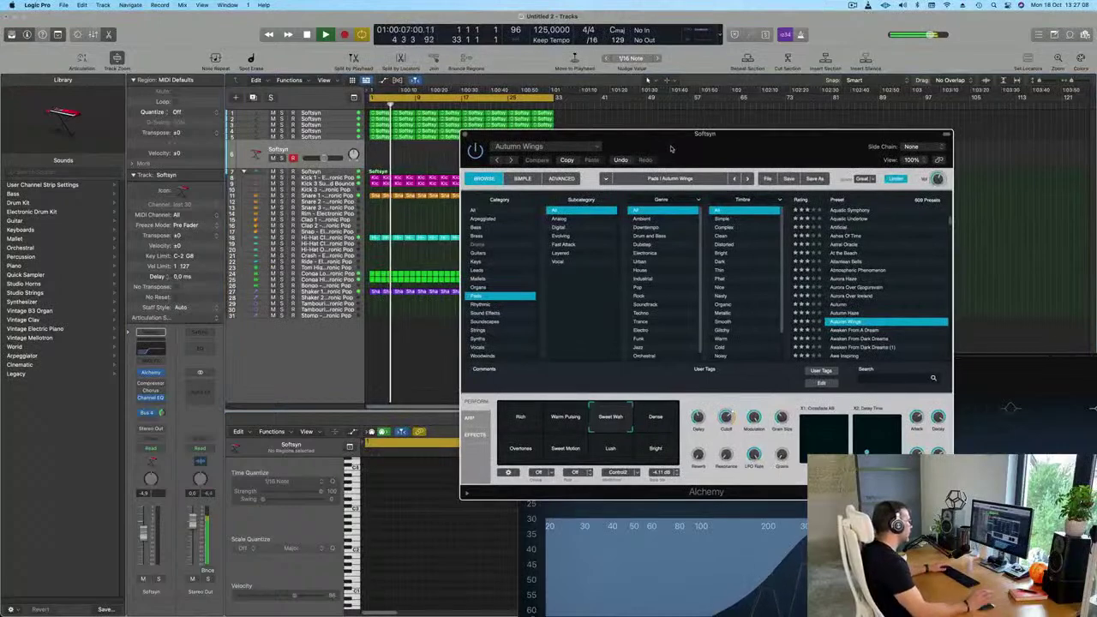
left_click(570, 246)
left_click_drag(773, 138, 837, 160)
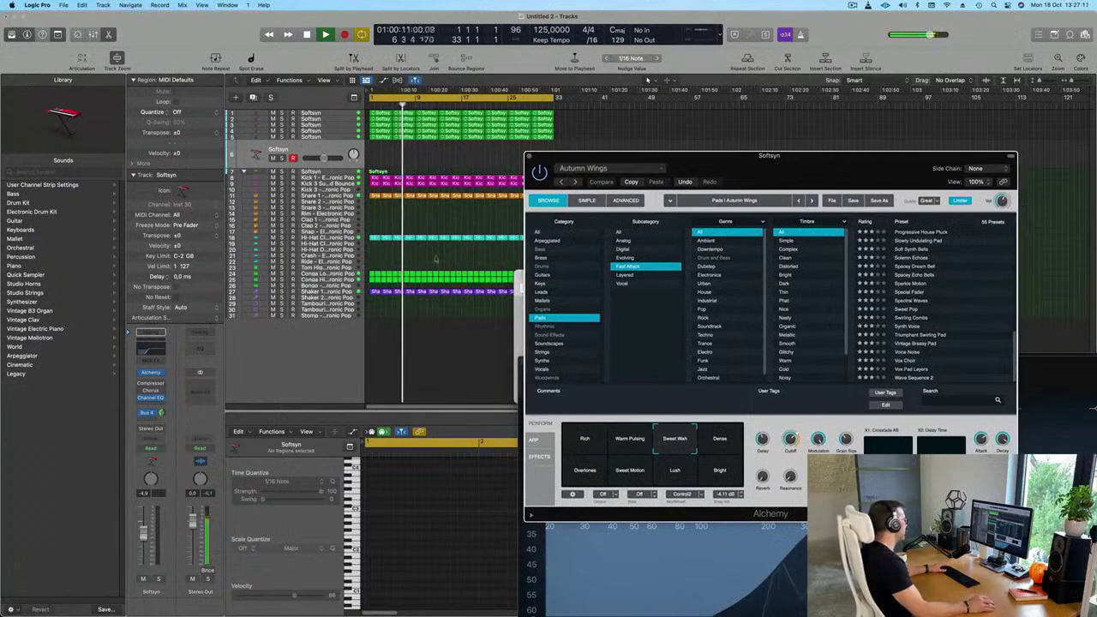
key("Return")
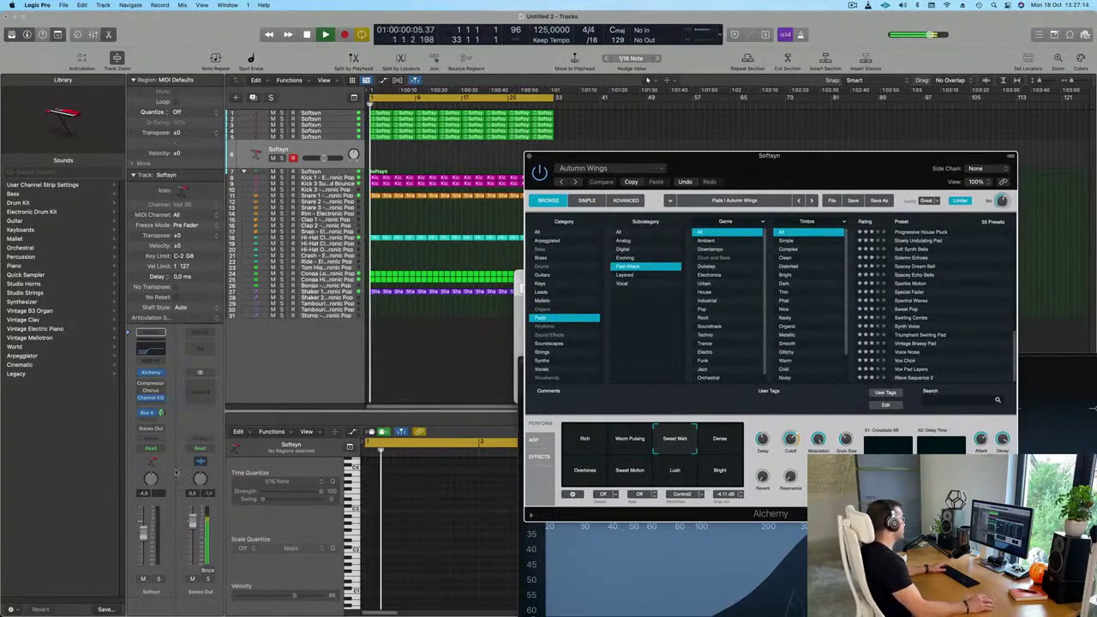
Raise the duplicated track's fader to -4.0 dB and show the Musical Typing keyboard clear of the Alchemy window
left_click_drag(143, 532, 144, 530)
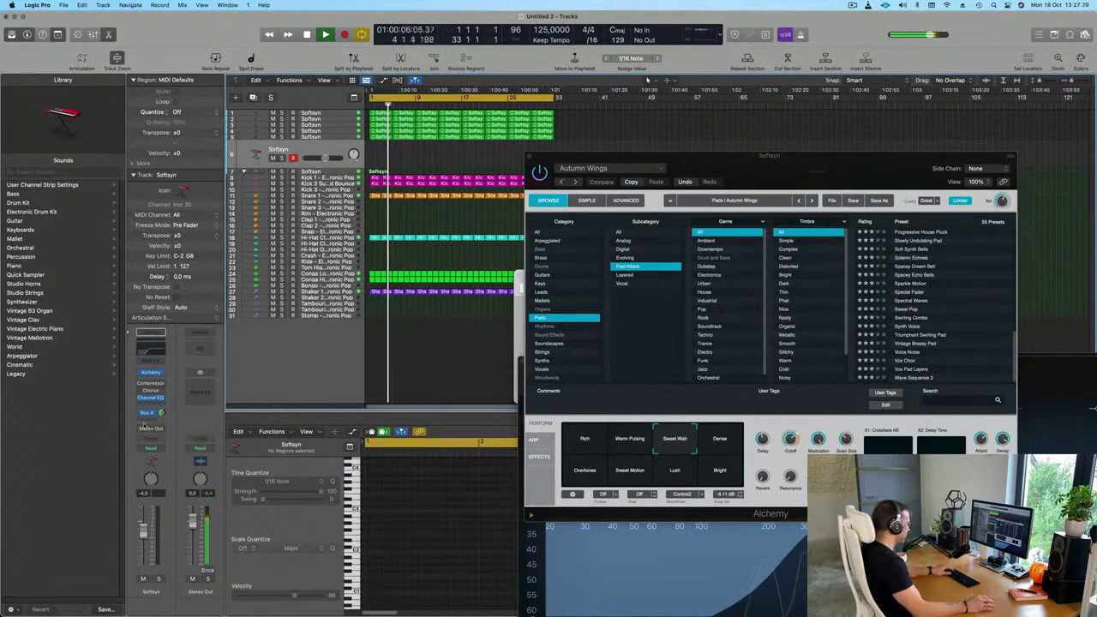
left_click_drag(784, 176, 614, 133)
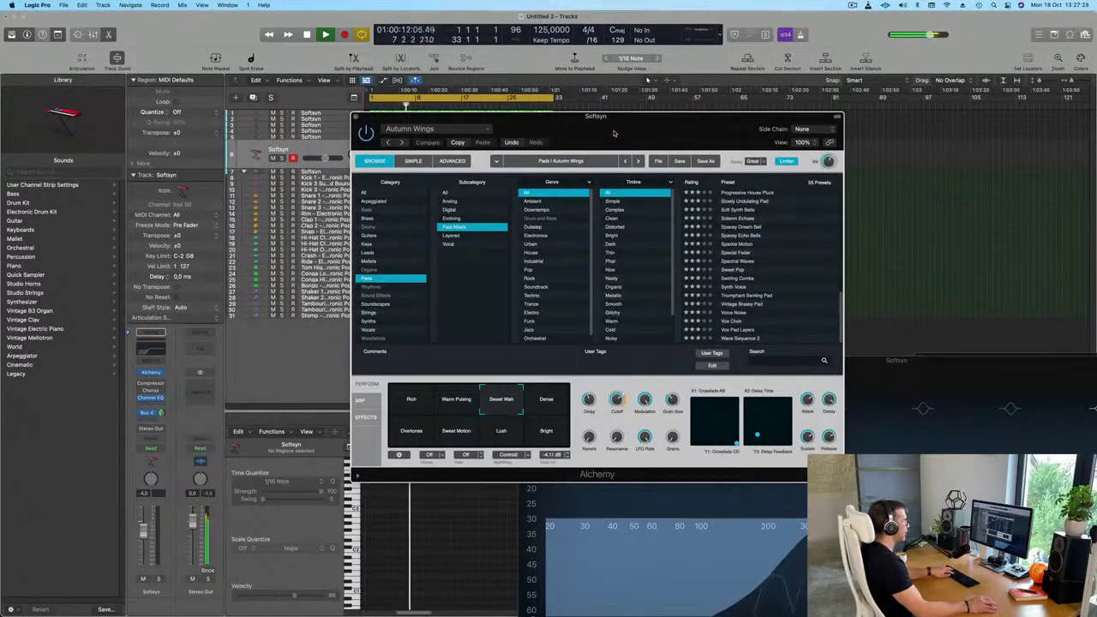
key("super+k")
key("t")
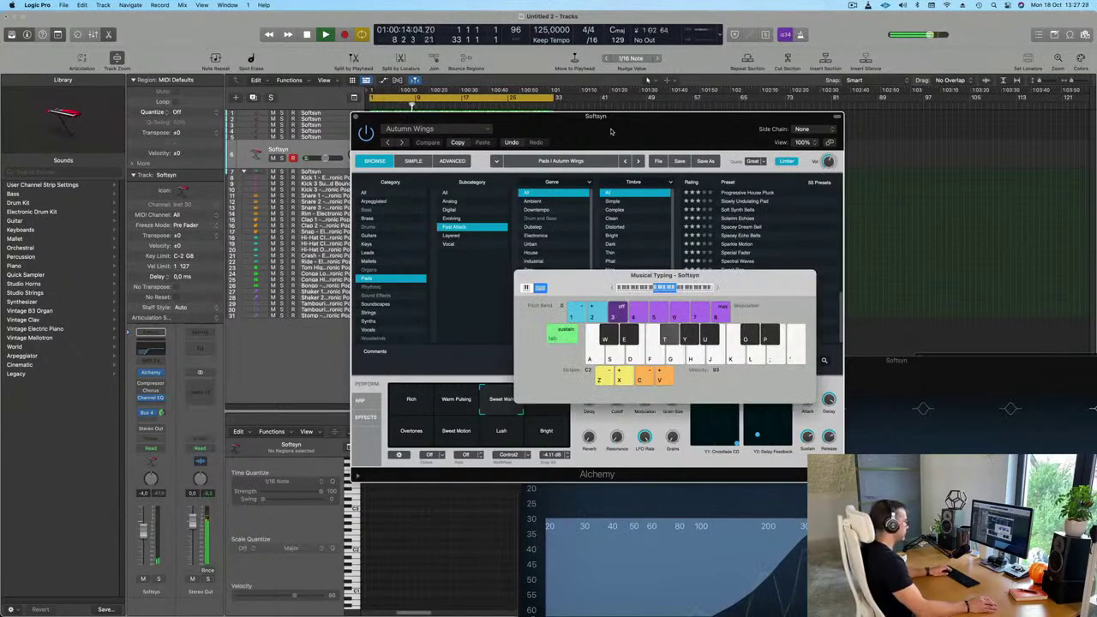
left_click_drag(691, 282, 244, 262)
left_click_drag(603, 125, 634, 118)
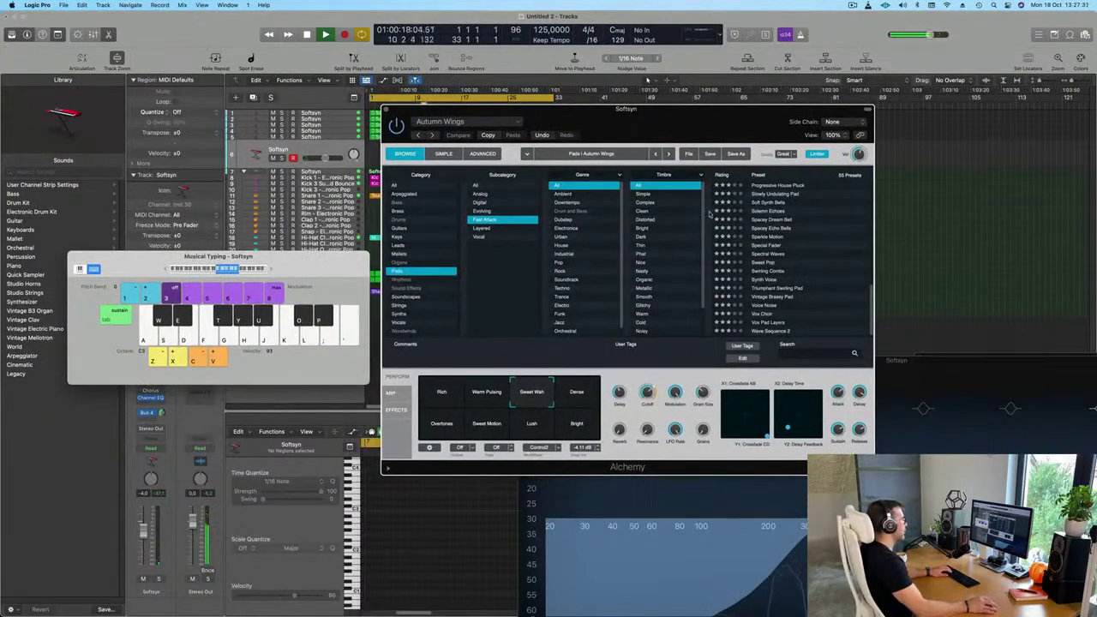
Try the Progressive House Pluck preset in the original track's Alchemy and revert it to Autumn Wings
left_click(775, 191)
left_click_drag(705, 132, 812, 134)
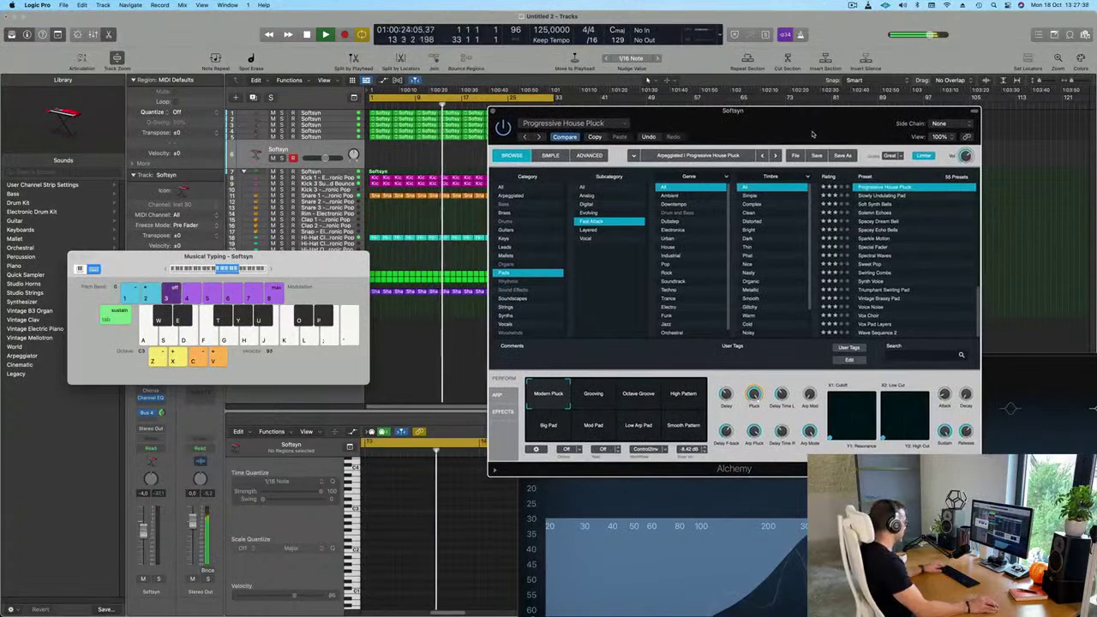
left_click(562, 138)
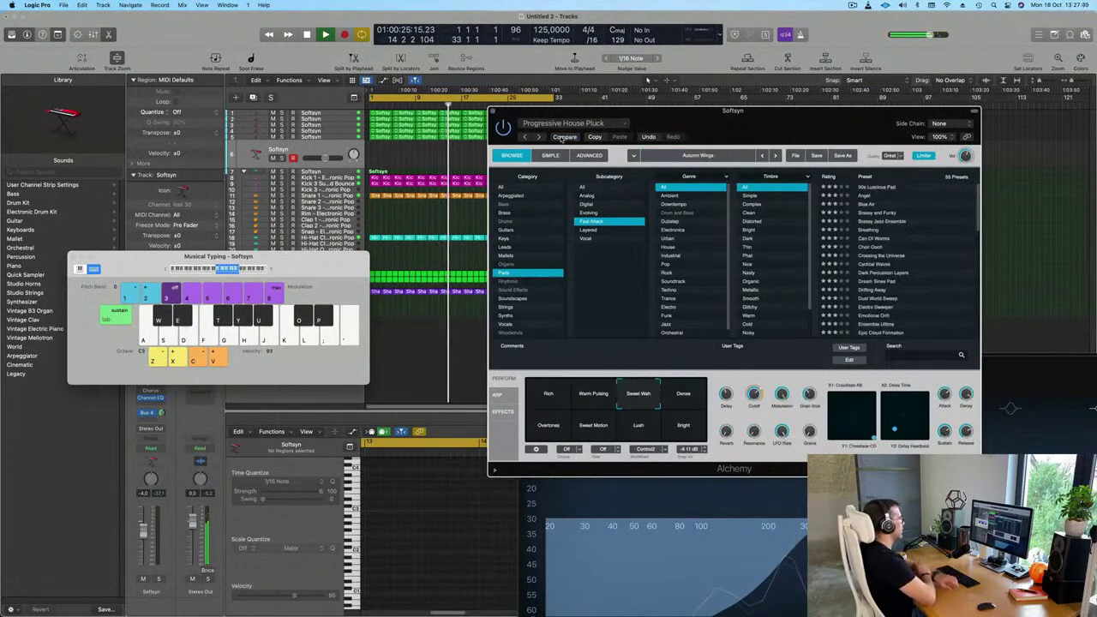
key("Return")
Open the duplicated track's own Alchemy, filter its Pads presets by Fast Attack and close the original track's Alchemy window
left_click_drag(315, 256, 594, 254)
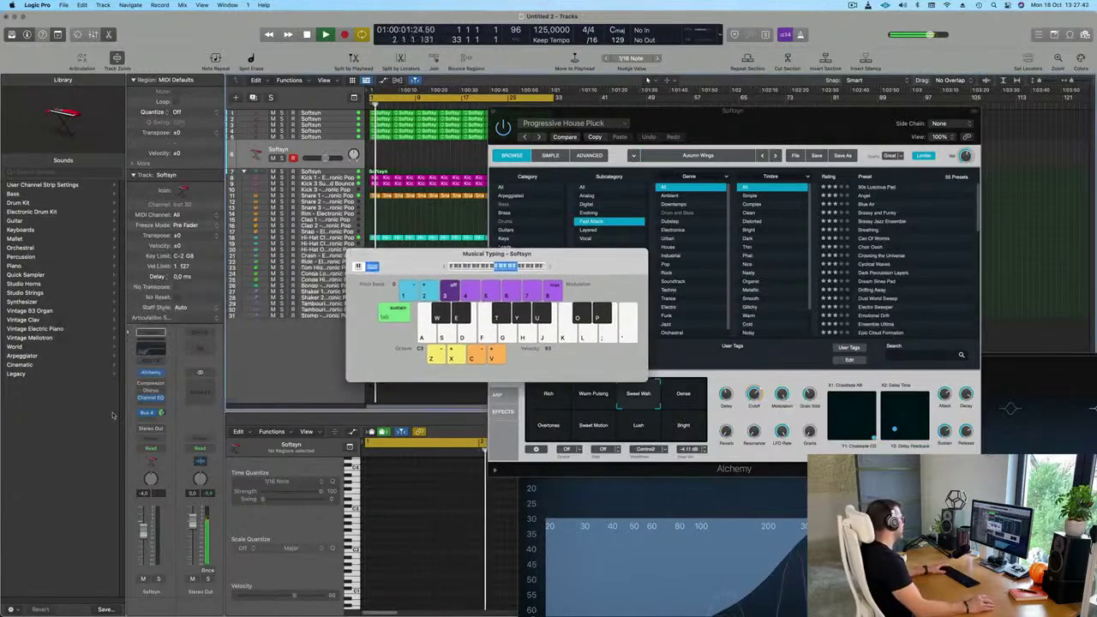
left_click(151, 374)
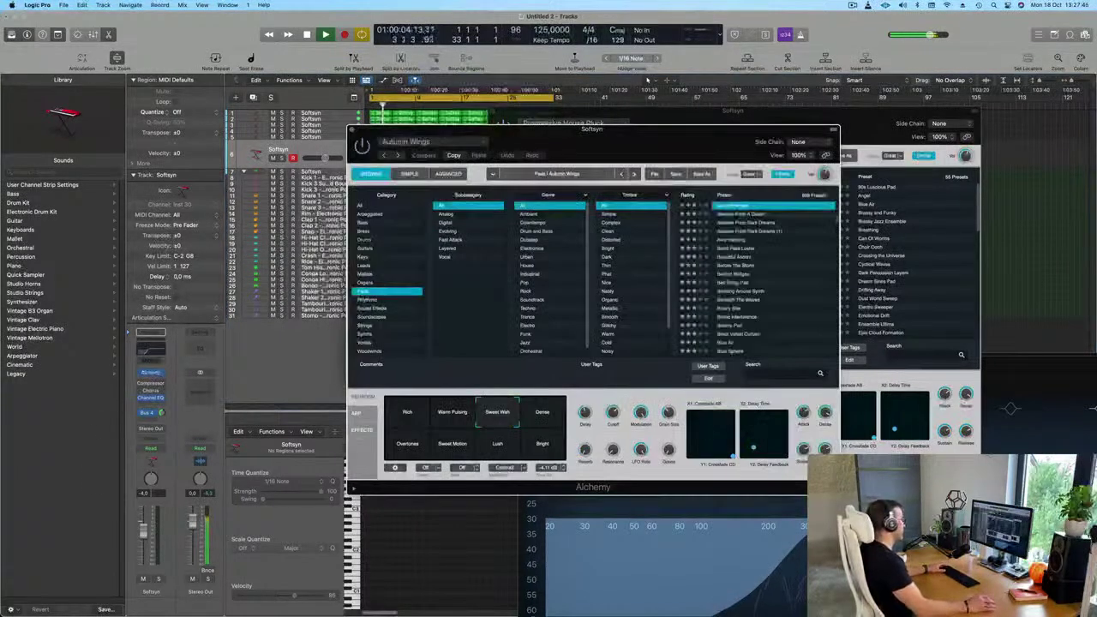
left_click_drag(631, 152, 866, 154)
left_click_drag(555, 256, 393, 264)
left_click(686, 242)
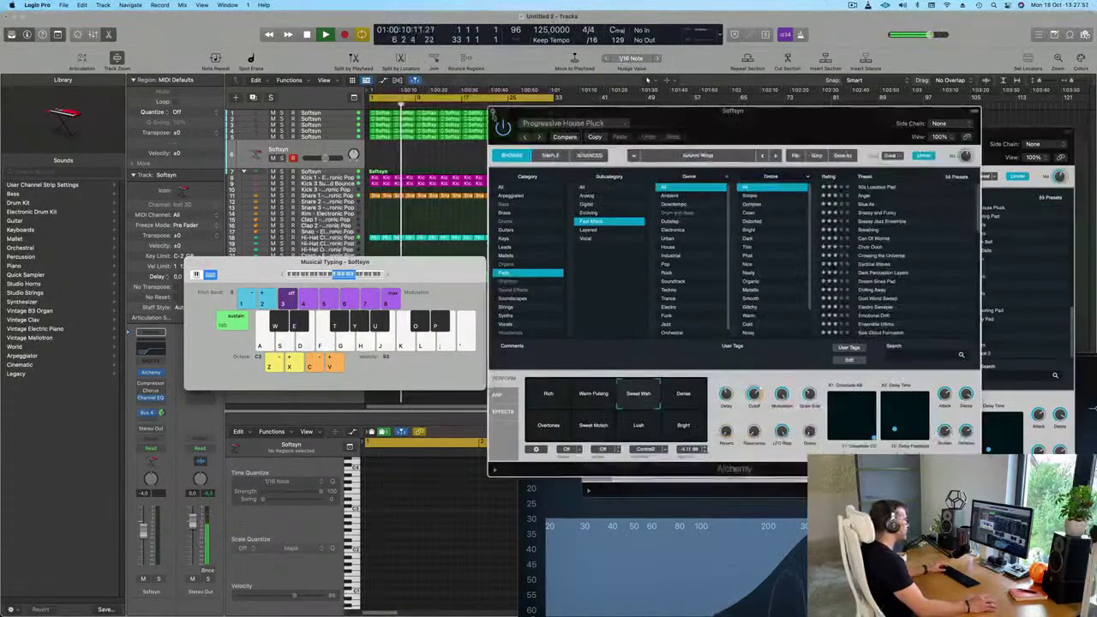
left_click_drag(776, 142, 718, 130)
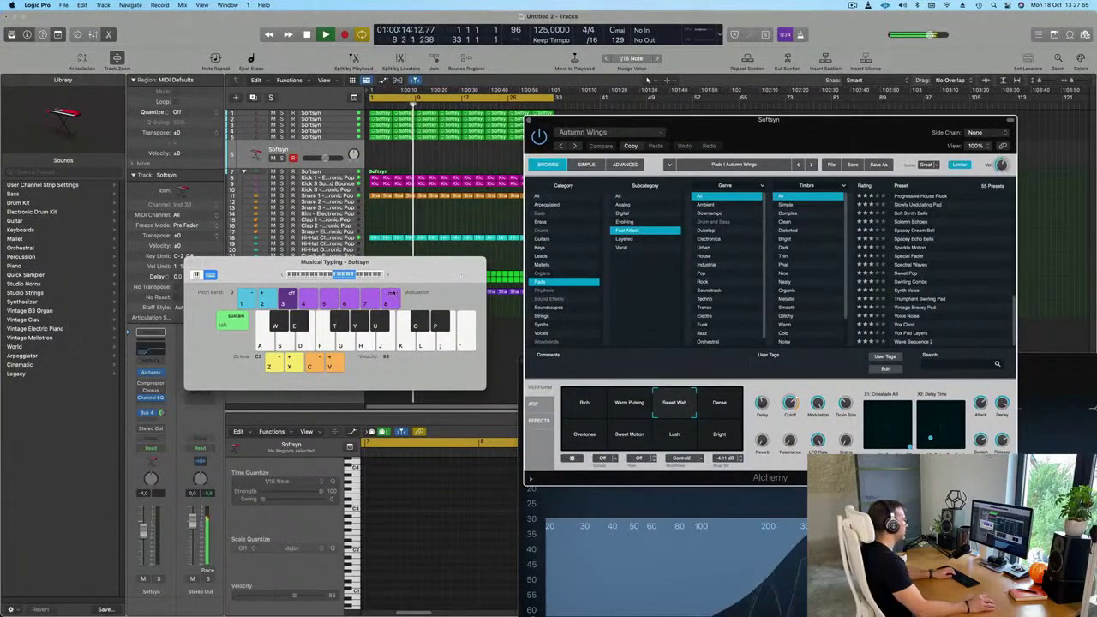
Raise Musical Typing to octave C4 and play test notes with the duplicated track's Autumn Wings sound
key("j")
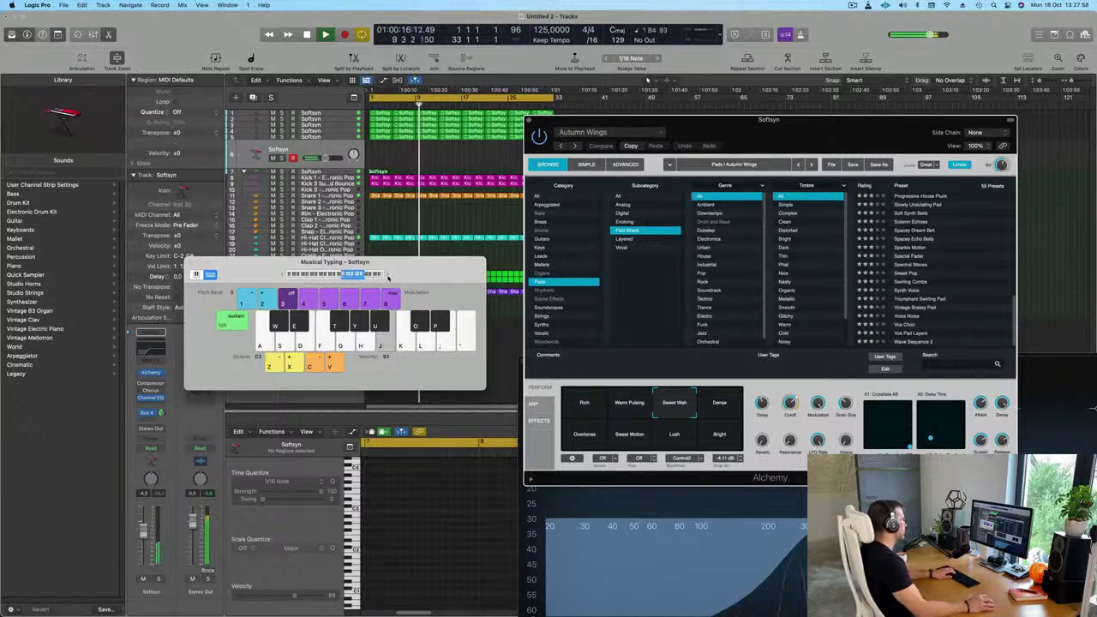
left_click_drag(401, 278, 412, 256)
key("x")
key("h")
key("g")
key("h")
Load the Progressive House Pluck preset on the duplicated track and audition it with a few notes
left_click(933, 197)
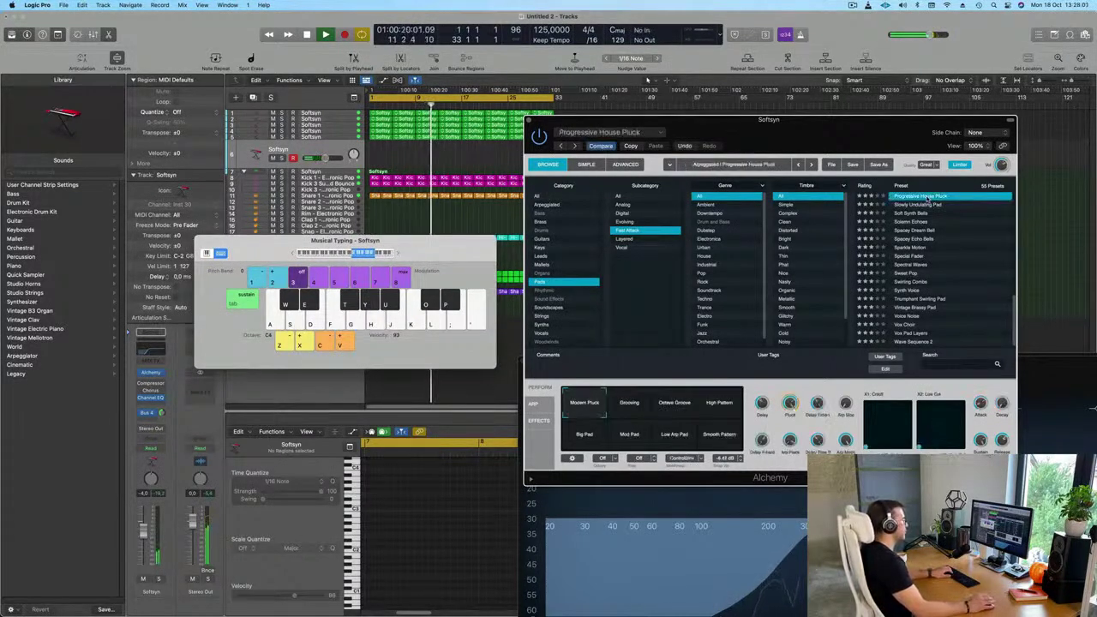
key("g")
key("h")
key("g")
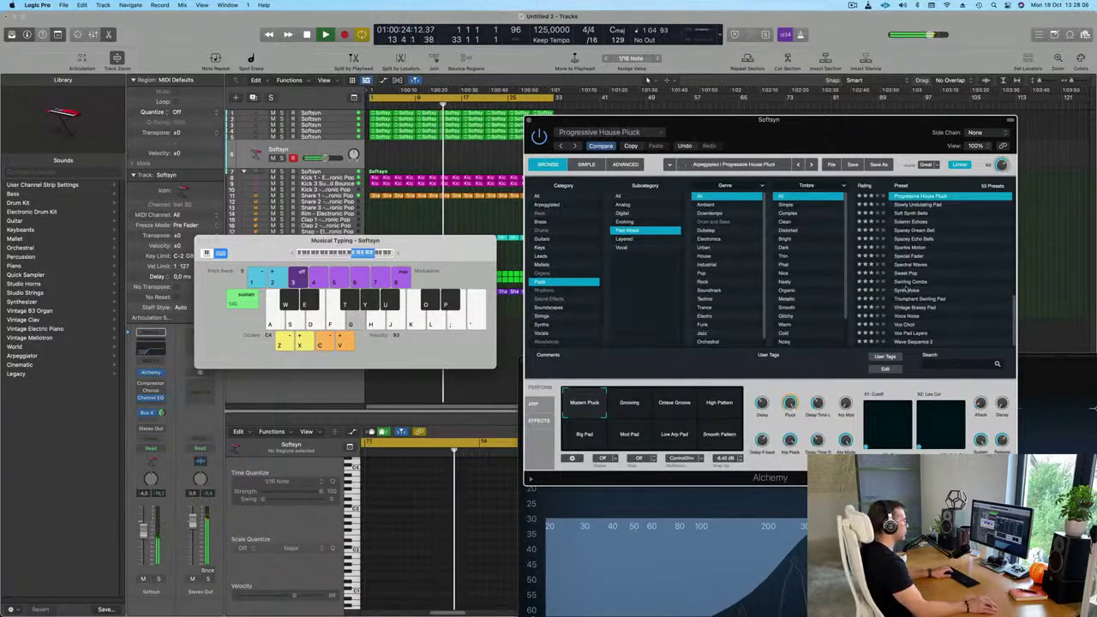
scroll(944, 243, "up", 5)
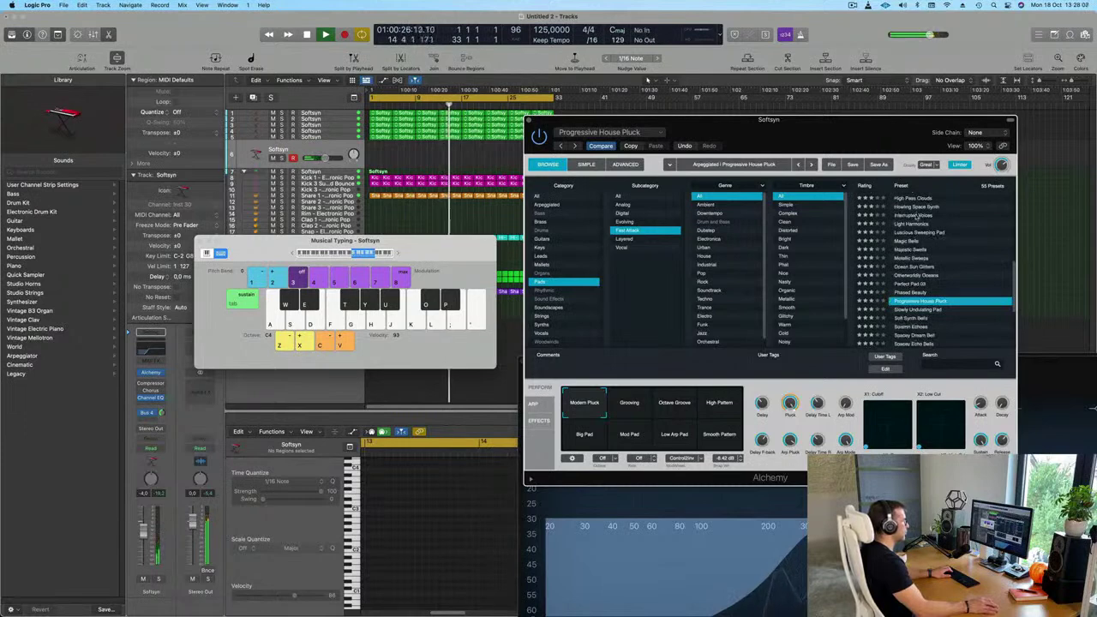
Load the Interrupted Voices preset and audition it with notes, lowering Musical Typing to octave C3
left_click(916, 215)
key("g")
key("f")
key("z")
key("f")
key("semicolon")
key("l")
key("l")
key("k")
Try other performance snapshots of Interrupted Voices, including Distorted, and play a few notes
left_click(630, 403)
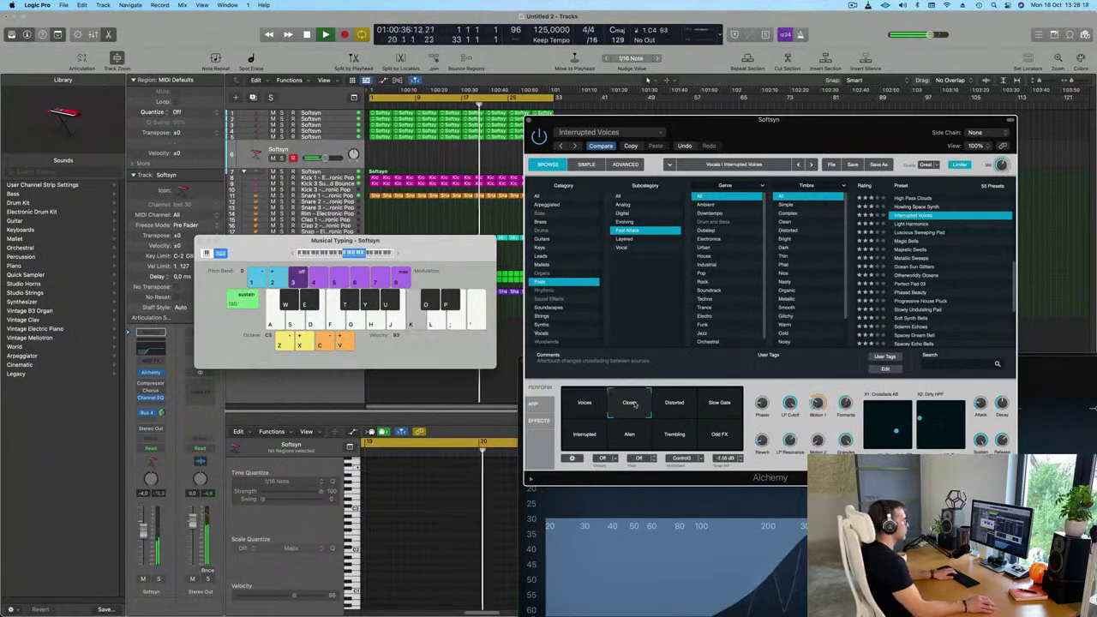
left_click(674, 405)
key("l")
key("k")
Load the Magic Bells preset and audition it with several notes over the loop
left_click(909, 242)
key("k")
key("l")
key("k")
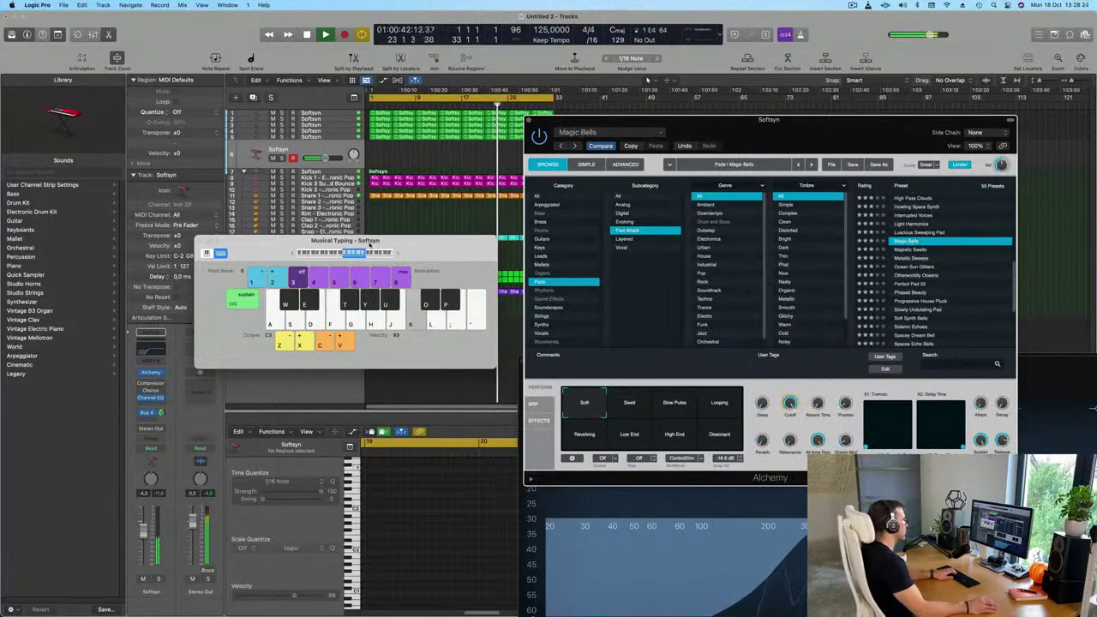
key("k")
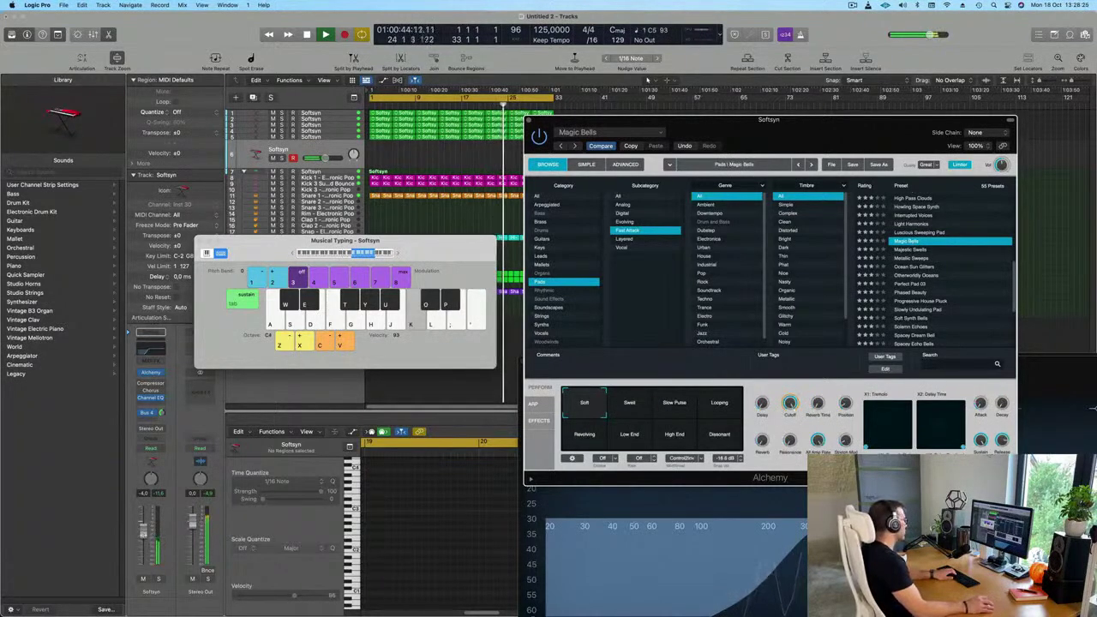
Raise the duplicated track's fader to -3.6 dB and play more test notes at octave C4
left_click_drag(144, 531, 144, 529)
key("f")
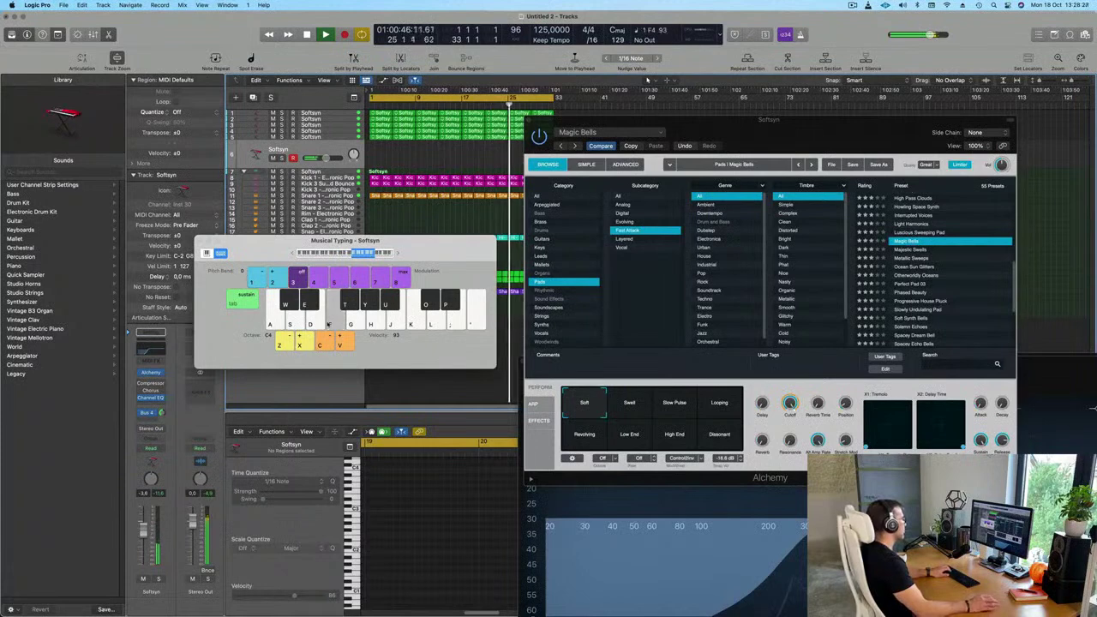
key("f")
key("g")
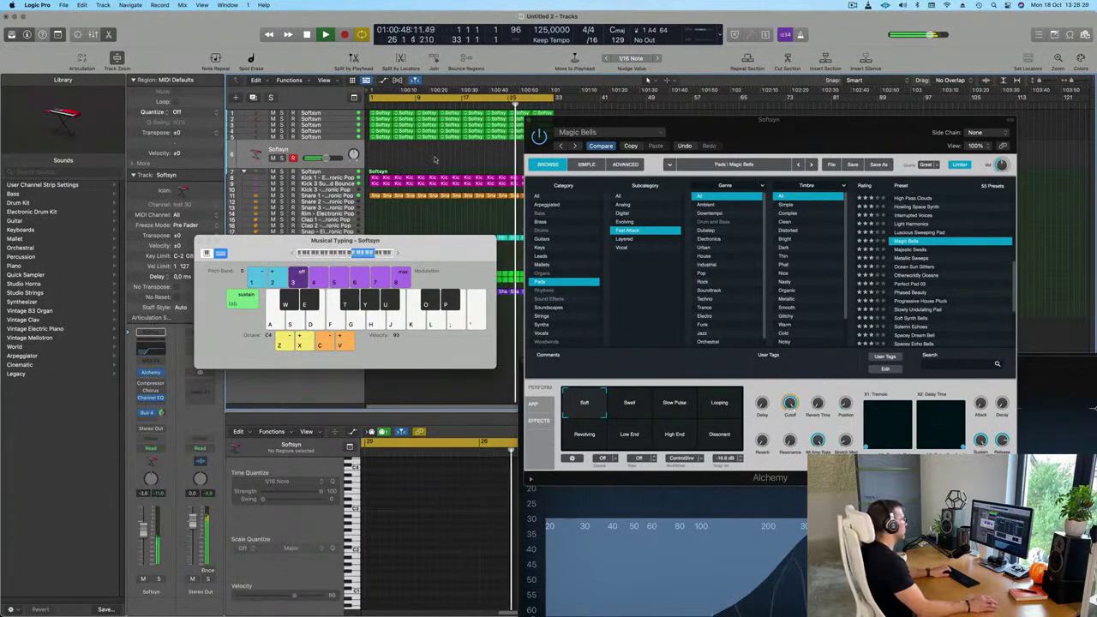
Select the first Softsyn track and load the Majestic Swells preset in the open Alchemy window
left_click(347, 115)
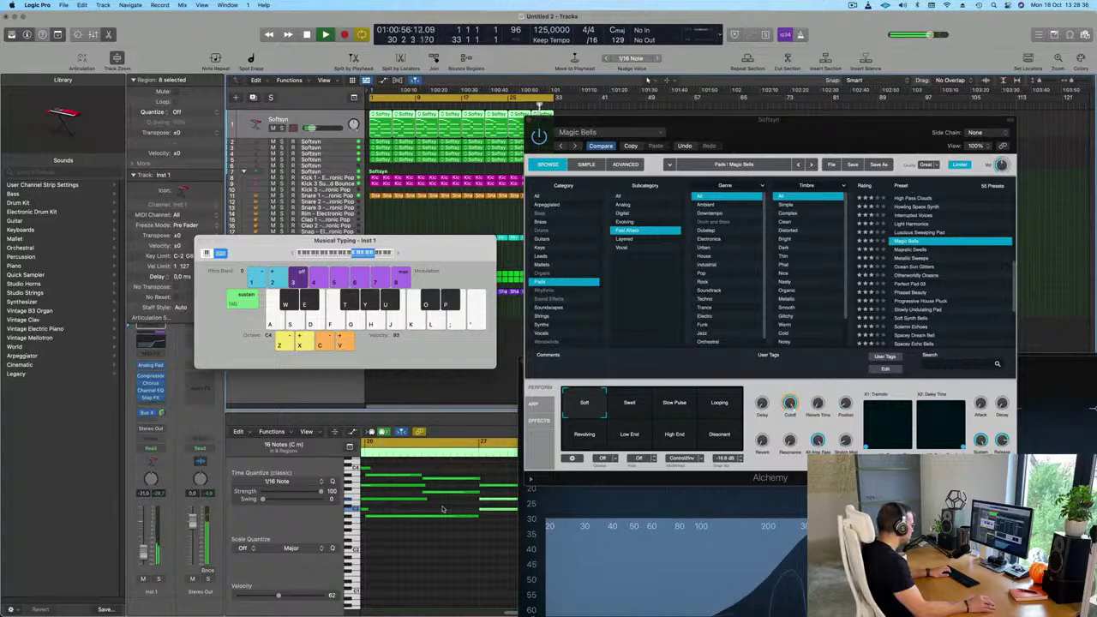
left_click_drag(568, 273, 599, 276)
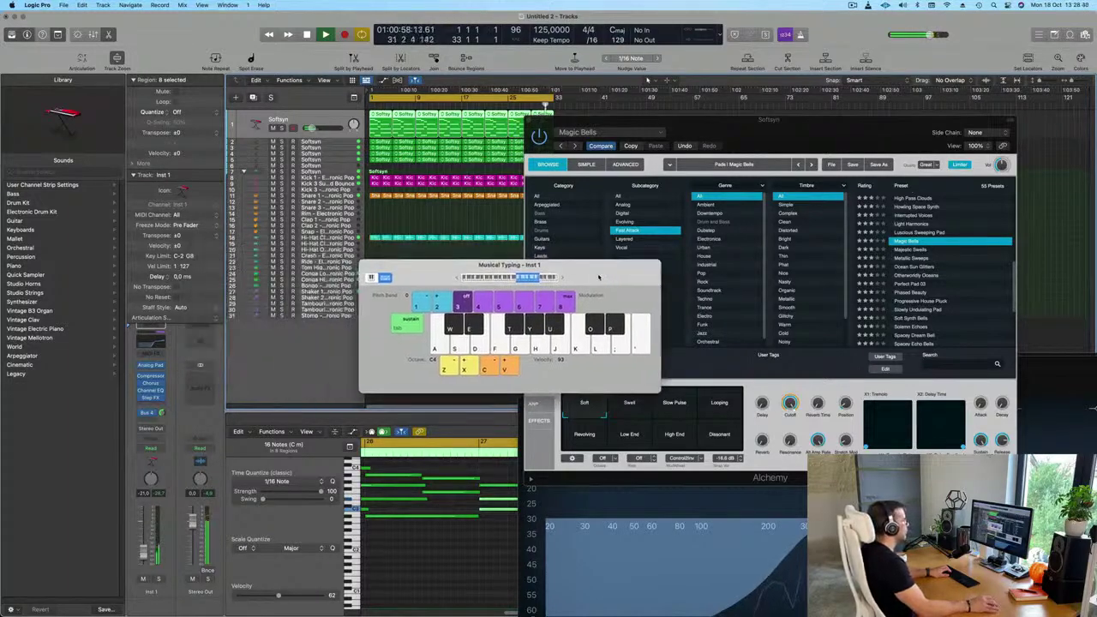
left_click(921, 252)
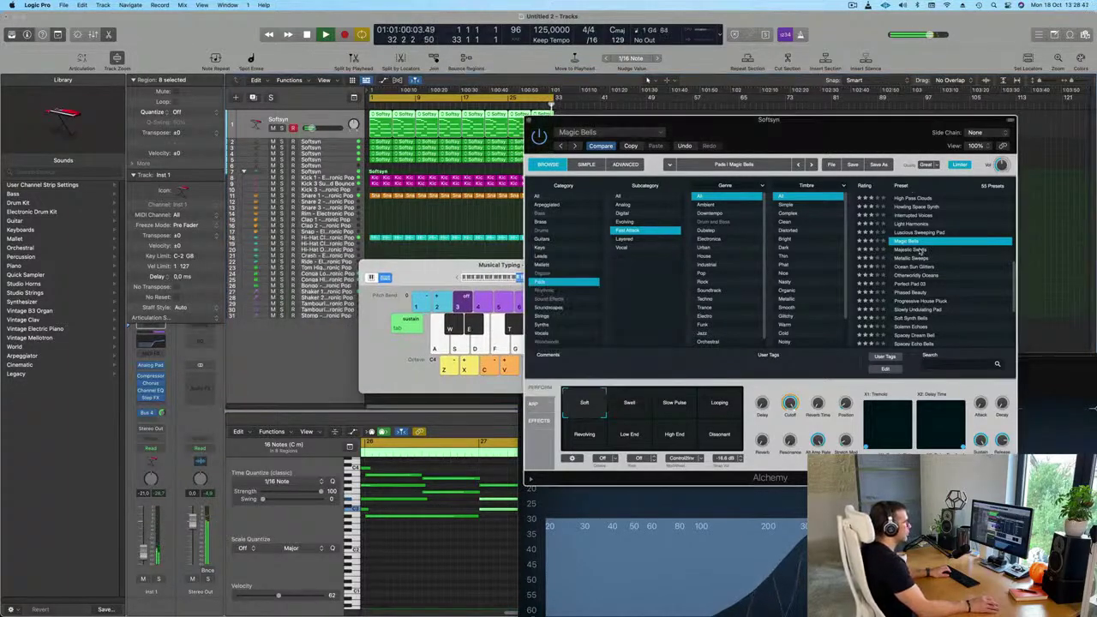
left_click(919, 249)
left_click_drag(855, 122, 903, 93)
Play test notes on the first Softsyn track with its fader at -11.0 dB and restore Alchemy to Autumn Wings
left_click_drag(438, 266, 336, 223)
key("h")
left_click(428, 296)
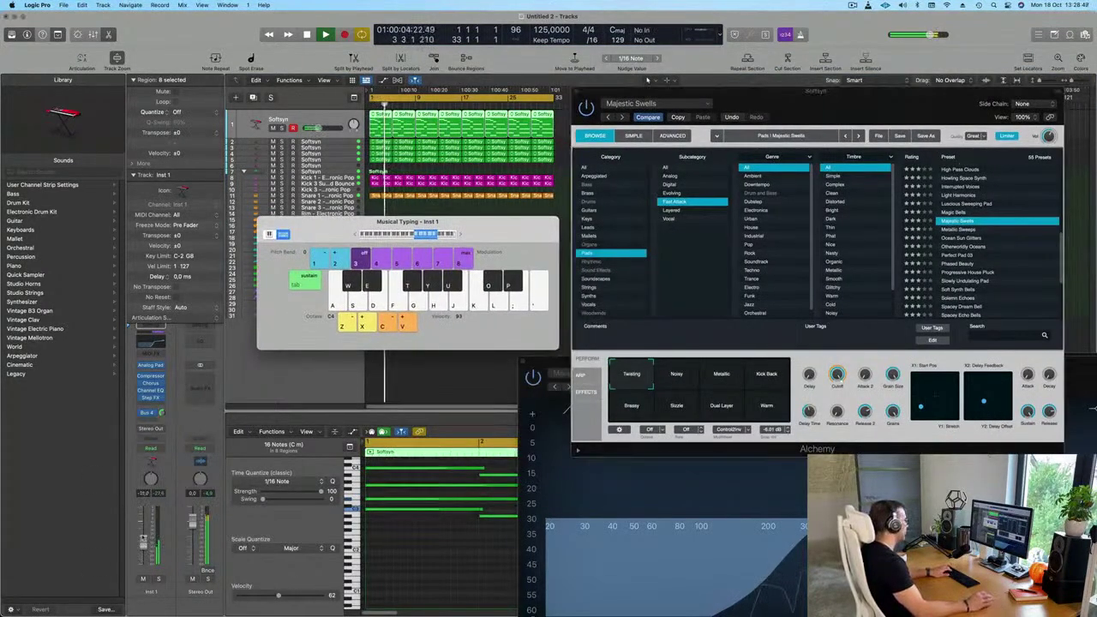
key("f")
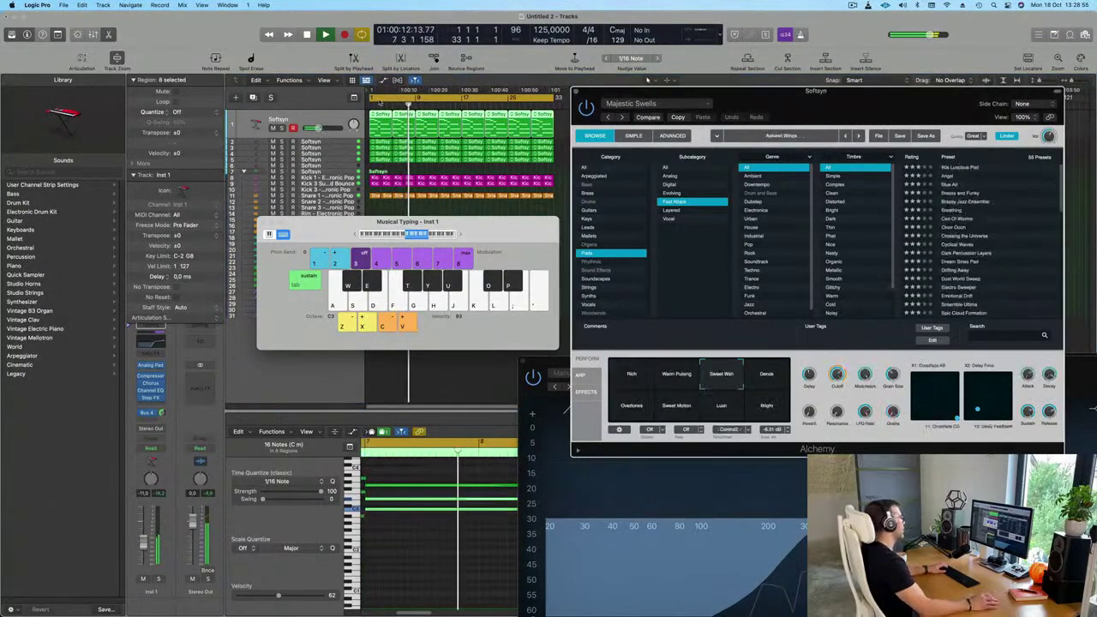
Move the Musical Typing keyboard off the tracks, solo the original Alchemy pad on track 5 and restart playback
left_click_drag(466, 226, 483, 336)
key("space")
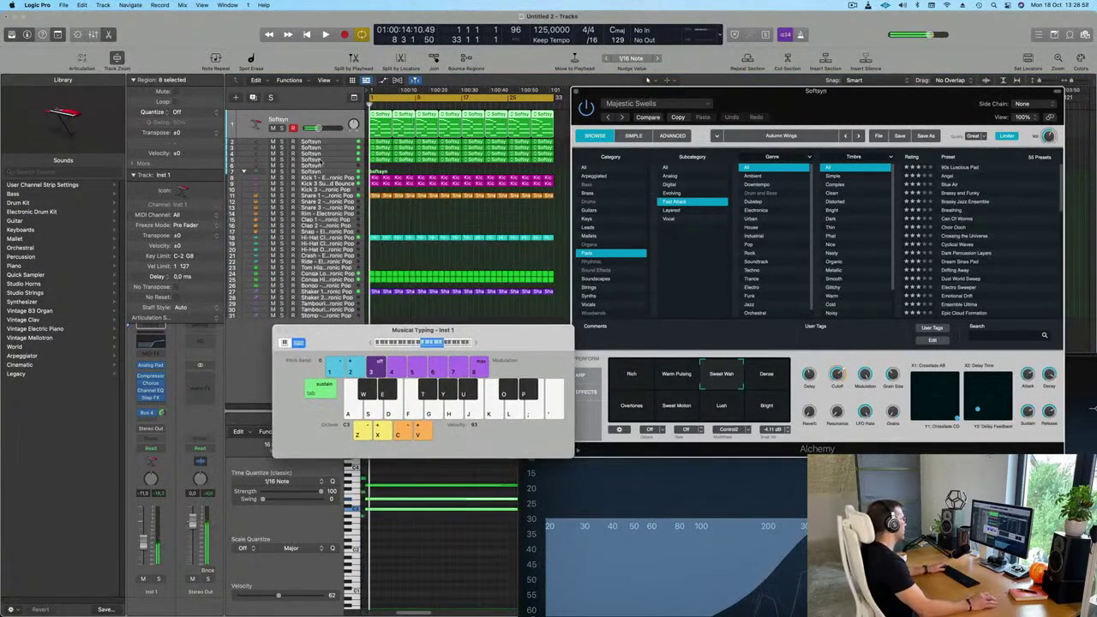
left_click(323, 160)
key("s")
key("space")
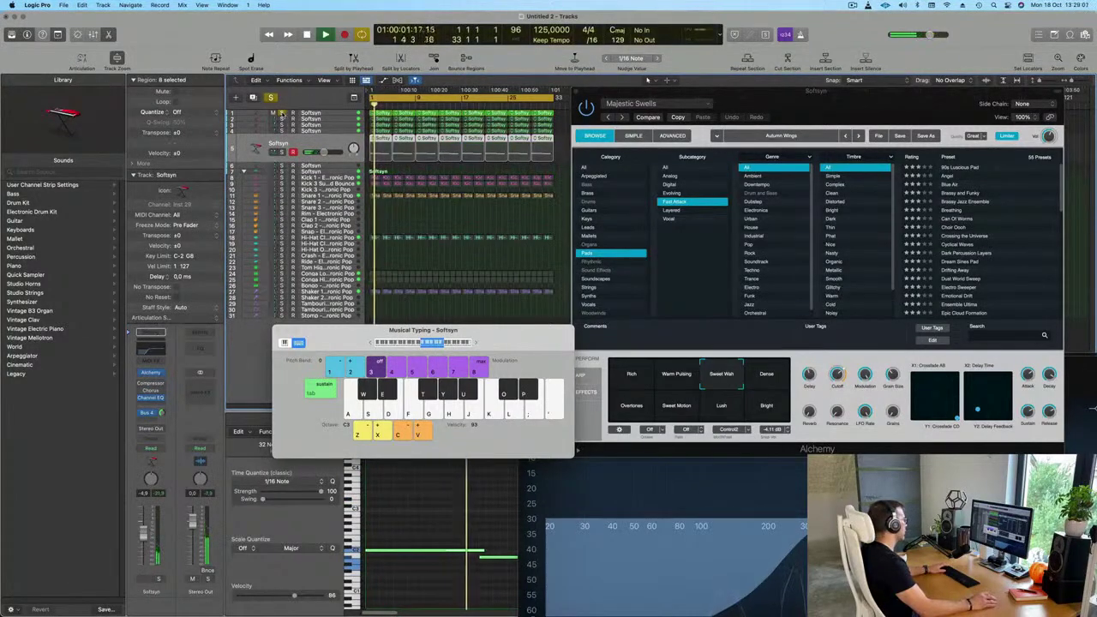
Select the first Softsyn track and turn off its solo, then select the empty duplicated track 6 and restart playback
left_click(340, 114)
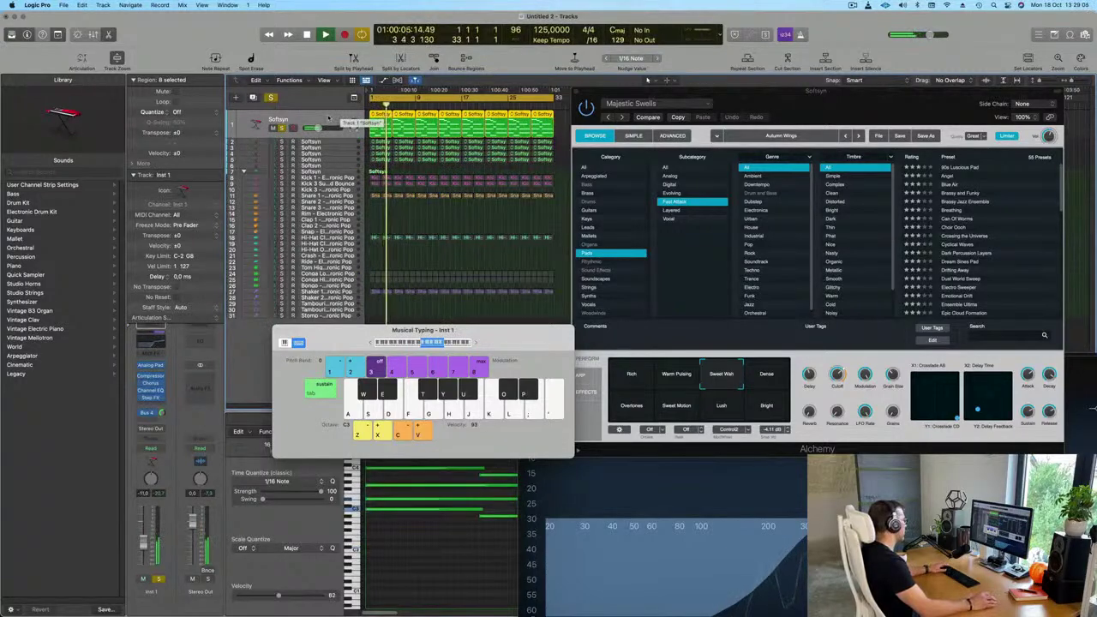
key("s")
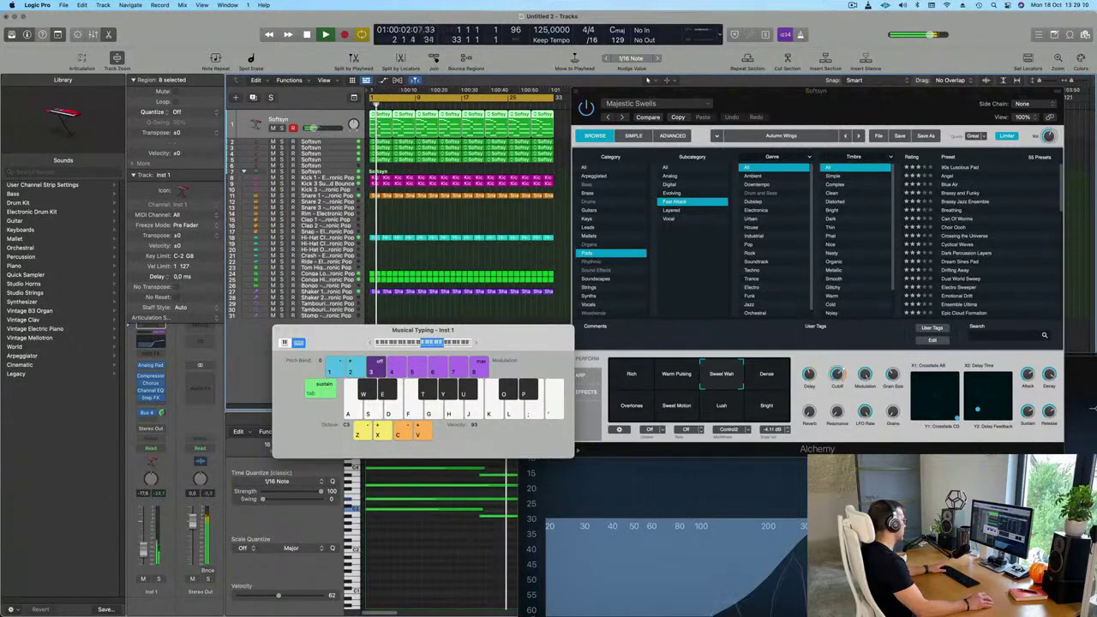
left_click(348, 161)
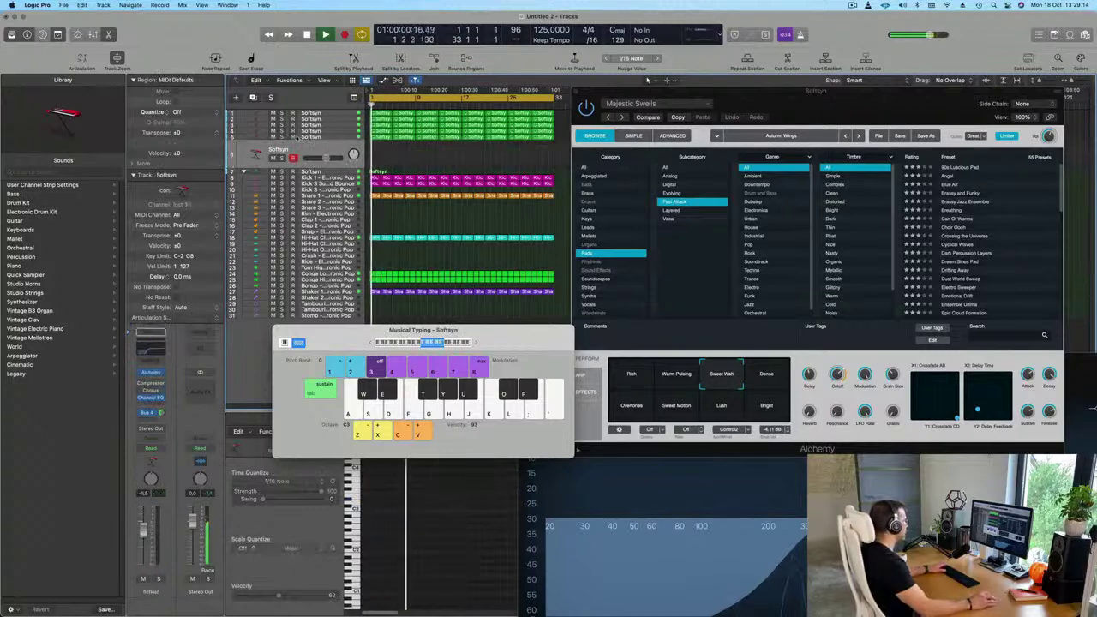
key("space")
key("space")
Open track 6's Alchemy, load the Breathing preset and play test notes with Musical Typing moved aside
left_click(154, 376)
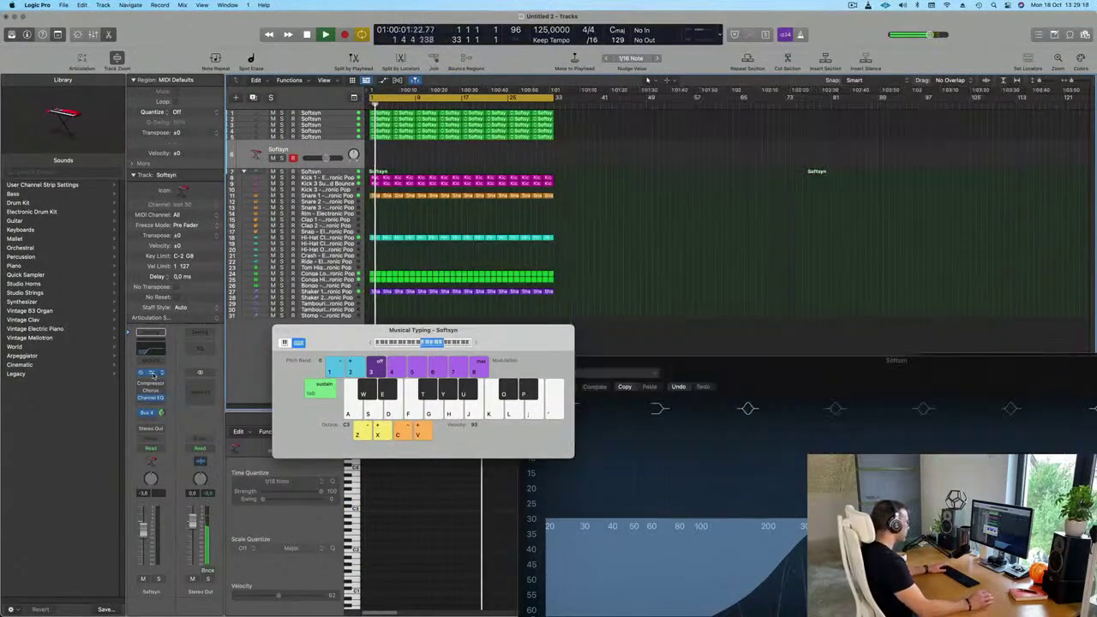
left_click_drag(913, 97, 805, 111)
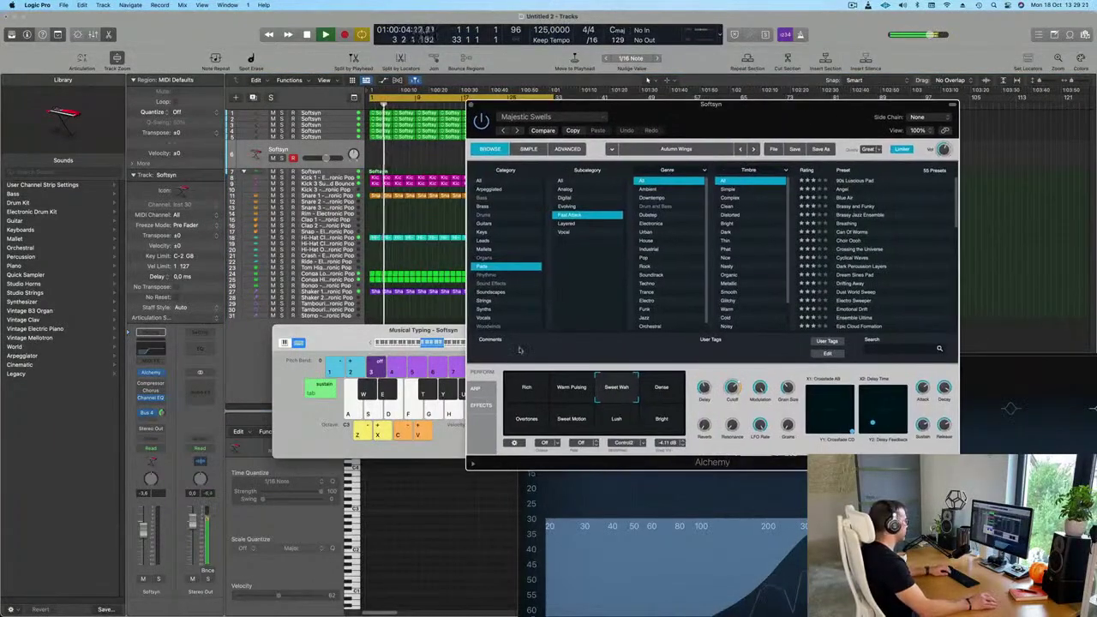
left_click(847, 224)
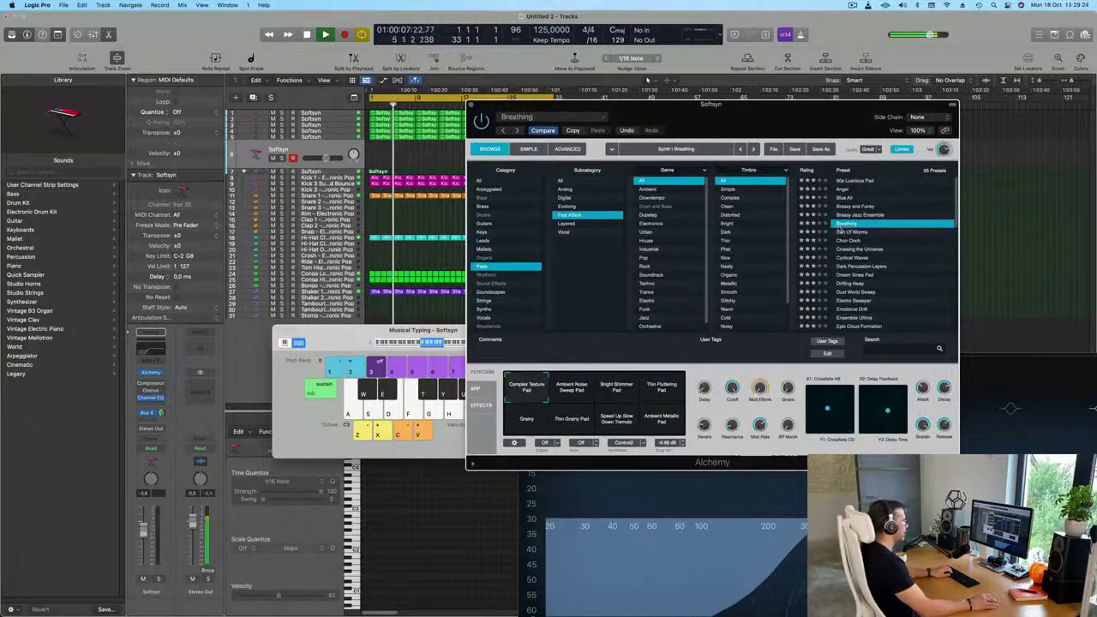
left_click_drag(375, 342, 337, 340)
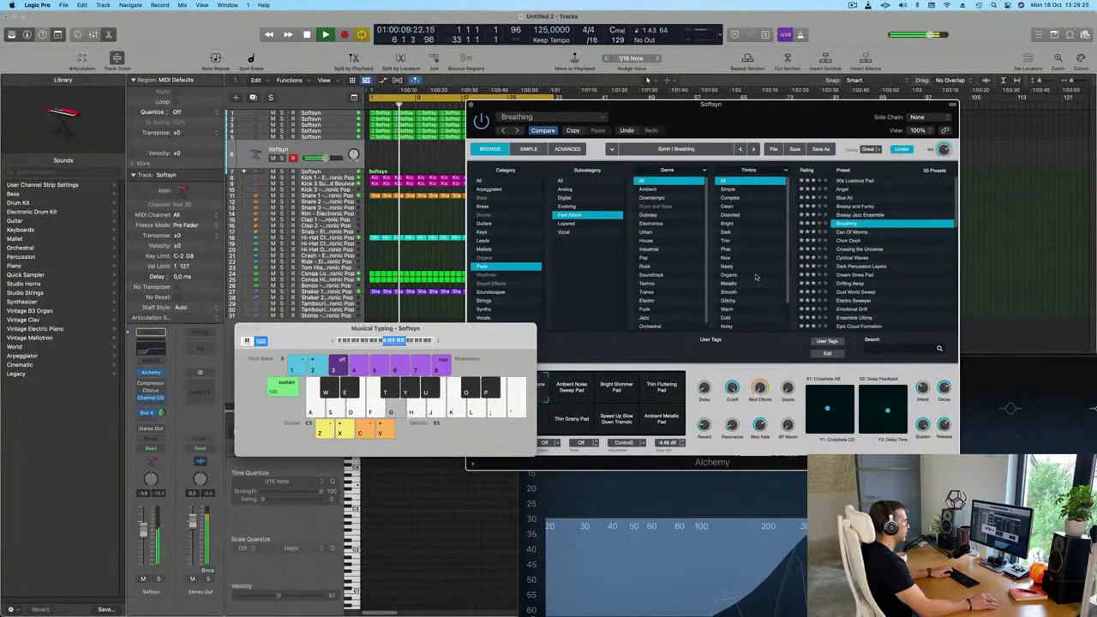
key("d")
key("j")
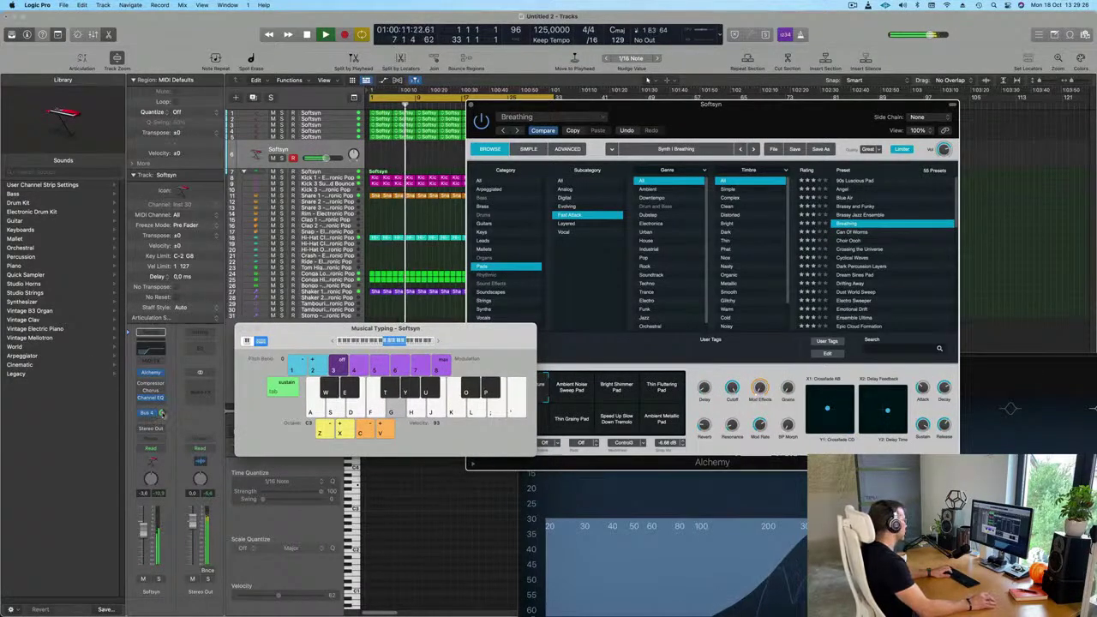
Load the Cyclical Waves preset, play a test note and rearrange the Alchemy and Musical Typing windows
left_click(853, 258)
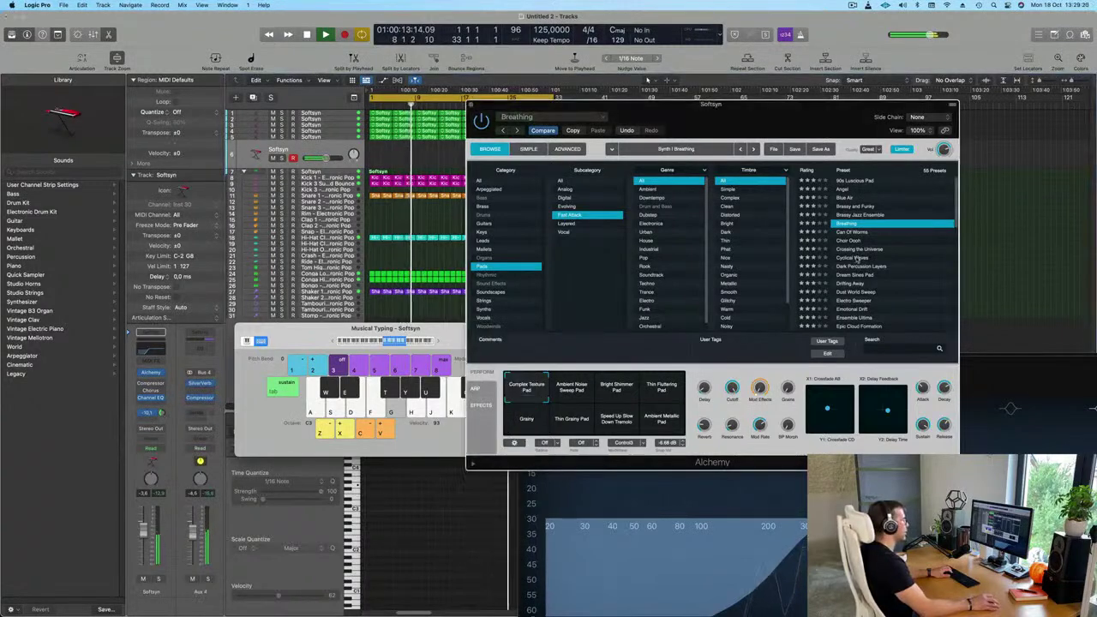
key("j")
left_click_drag(457, 332, 361, 309)
left_click_drag(714, 117, 916, 86)
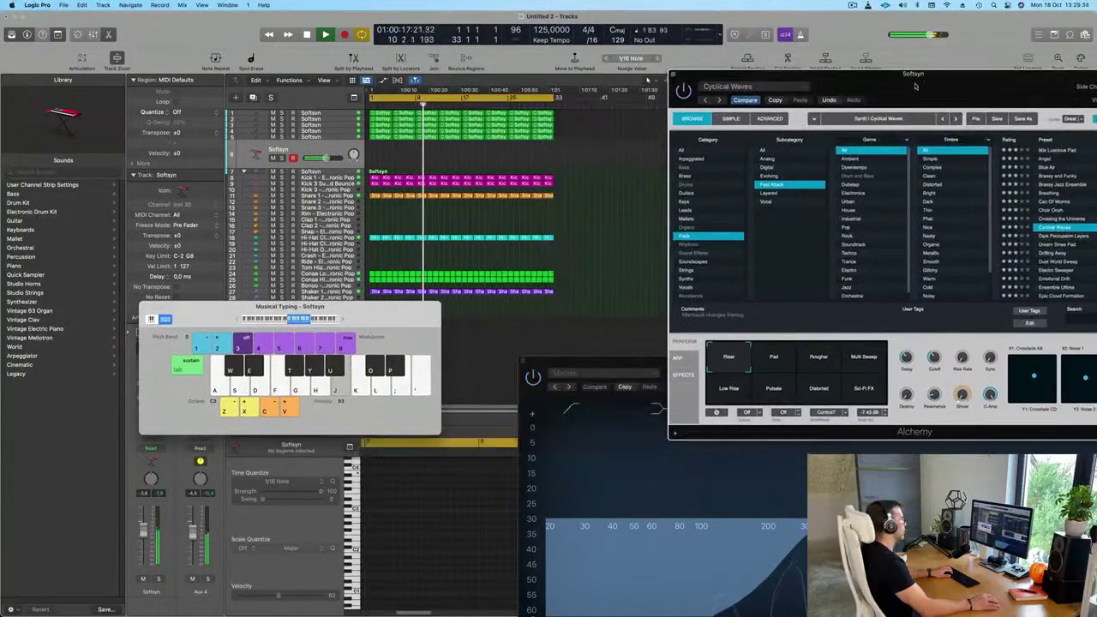
left_click_drag(372, 313, 540, 368)
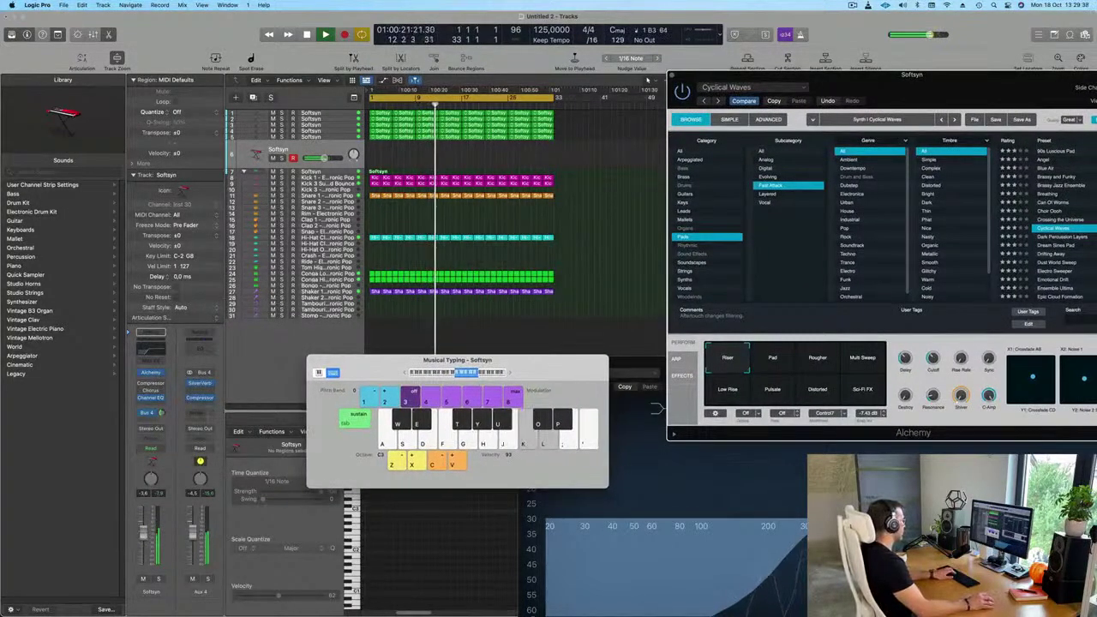
Raise the Musical Typing octave to C4 and play test notes with Cyclical Waves
left_click(511, 373)
key("j")
key("k")
left_click(510, 374)
key("j")
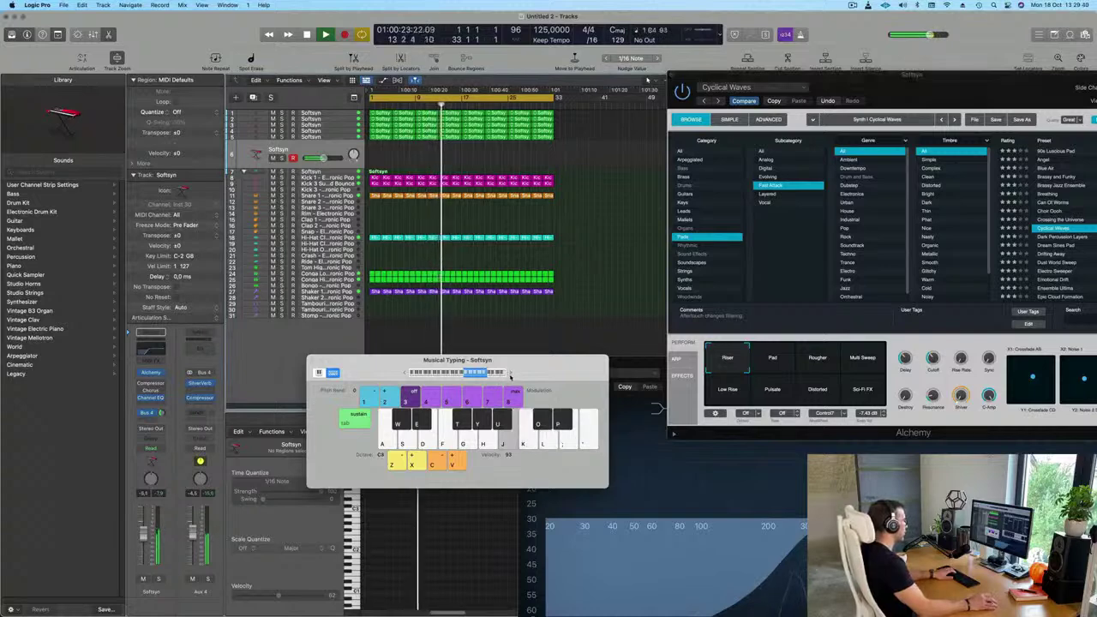
key("a")
key("s")
key("d")
key("a")
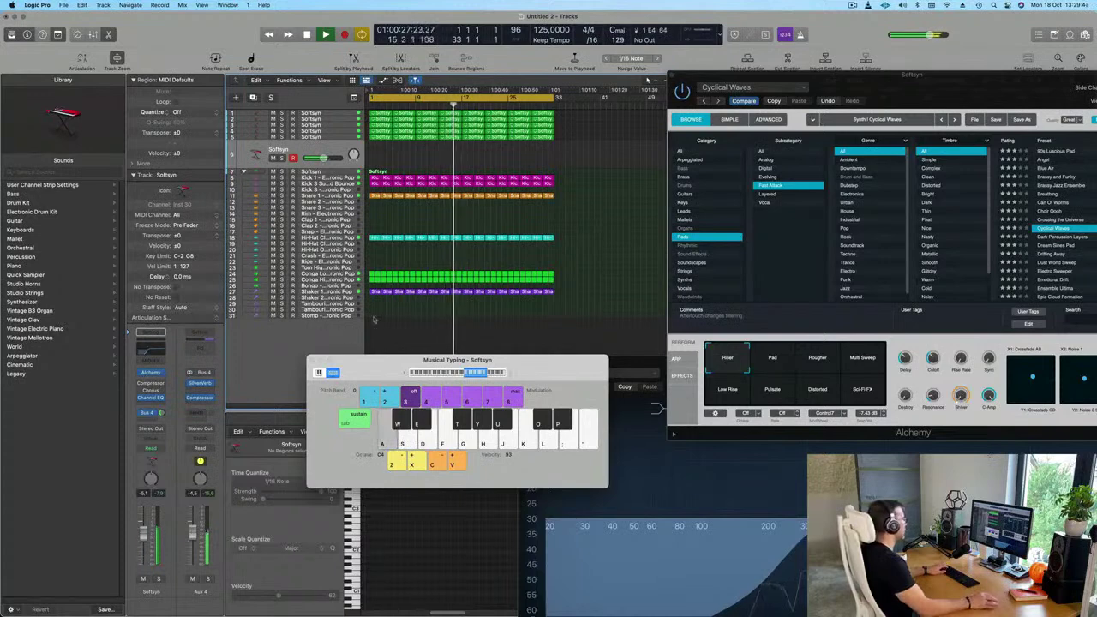
Rearrange the floating windows and audition the Pad, Rougher and Multi Sweep snapshots of Cyclical Waves
left_click_drag(531, 368, 432, 289)
key("a")
left_click_drag(912, 91, 772, 93)
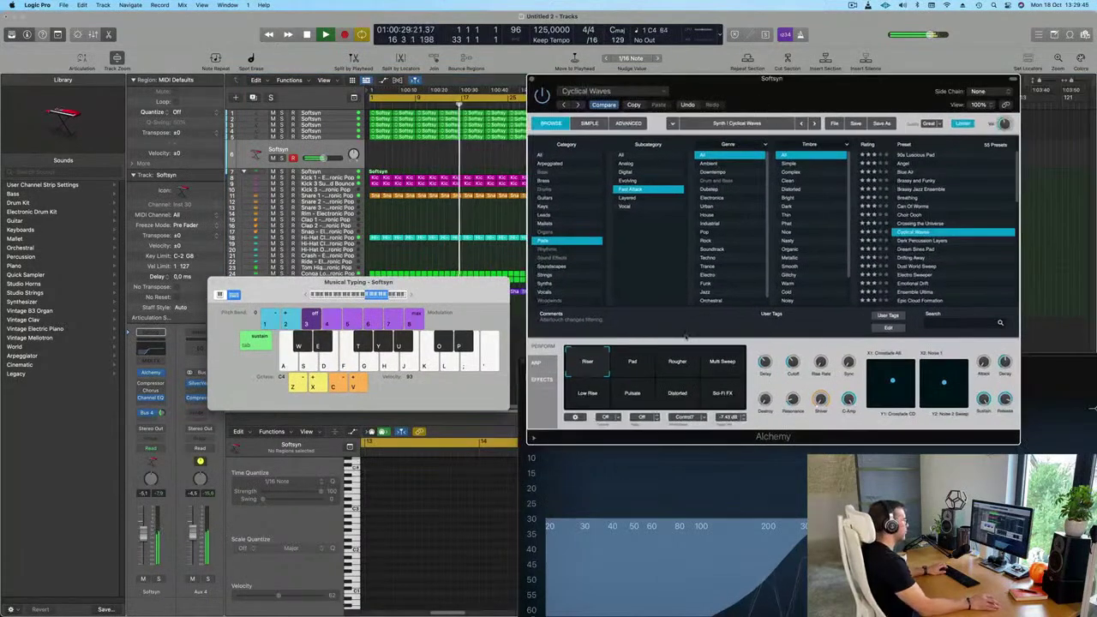
left_click(635, 363)
key("a")
left_click(680, 366)
key("a")
left_click(712, 365)
key("a")
Audition the Low Rise and Pulsate snapshots of Cyclical Waves with test notes
left_click(589, 394)
key("a")
left_click(647, 394)
key("a")
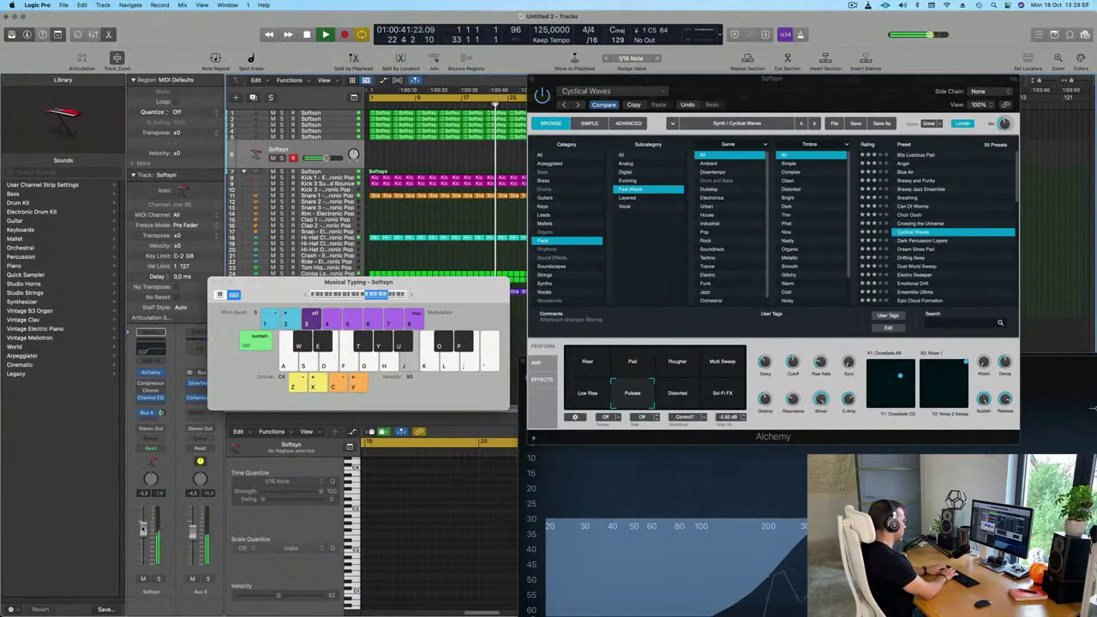
key("k")
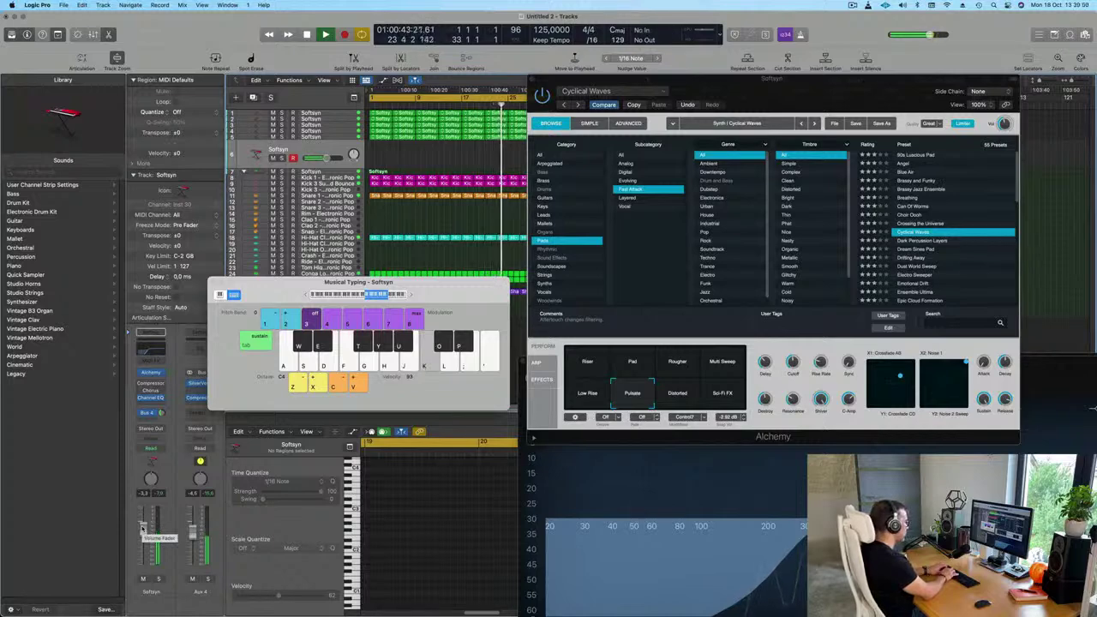
key("d")
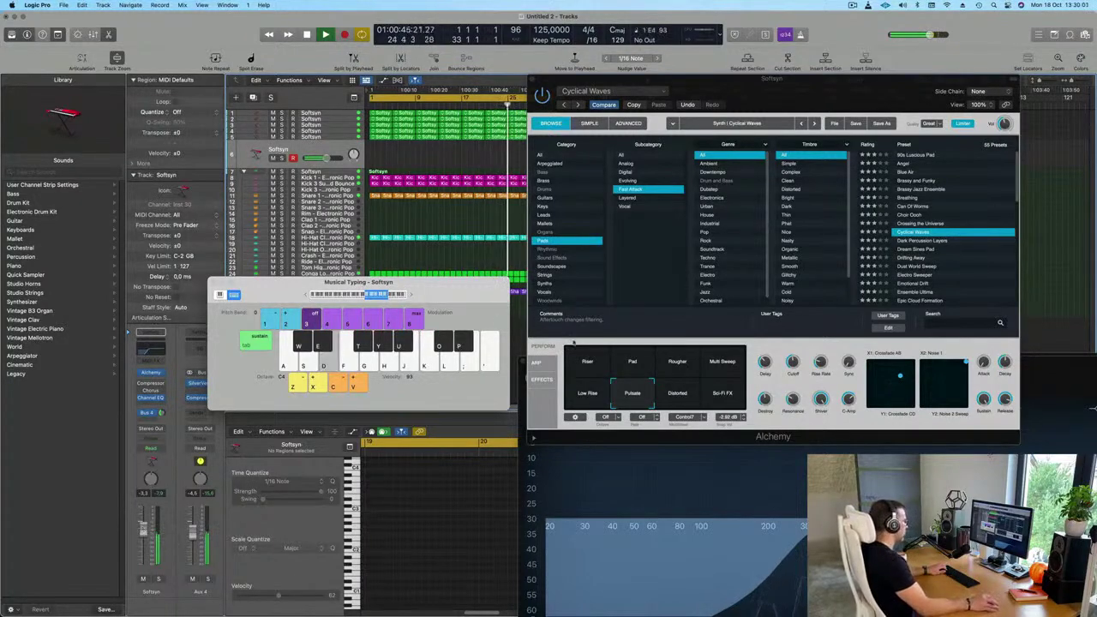
Audition the Distorted snapshot with Musical Typing moved up and raise track 6's fader to -1.0 dB
left_click(691, 400)
left_click_drag(446, 287, 435, 251)
key("a")
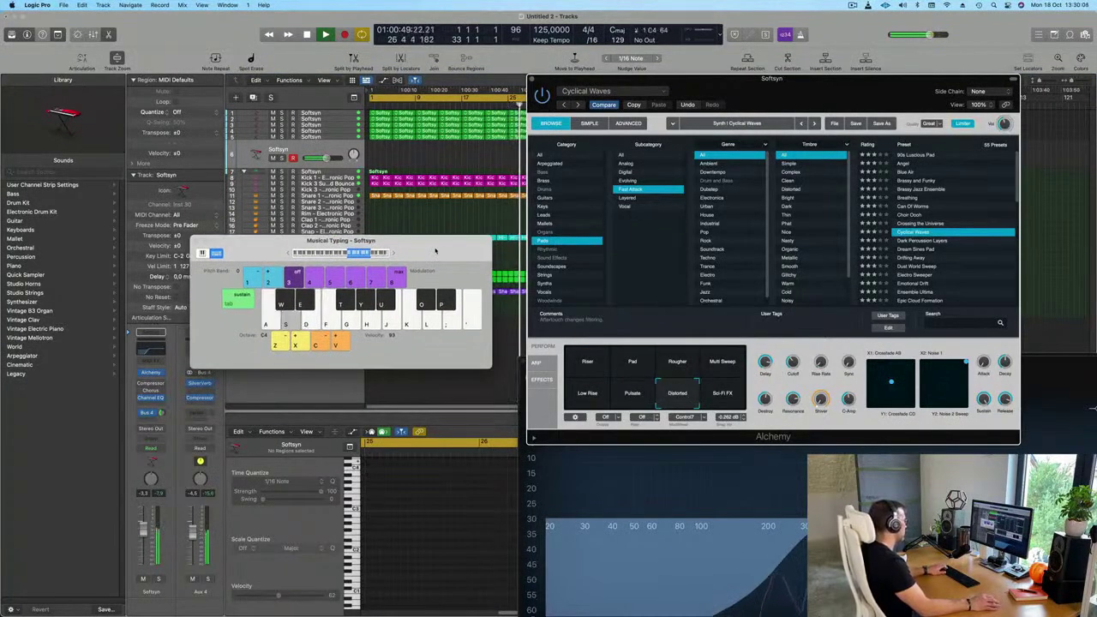
left_click_drag(443, 254, 433, 261)
key("a")
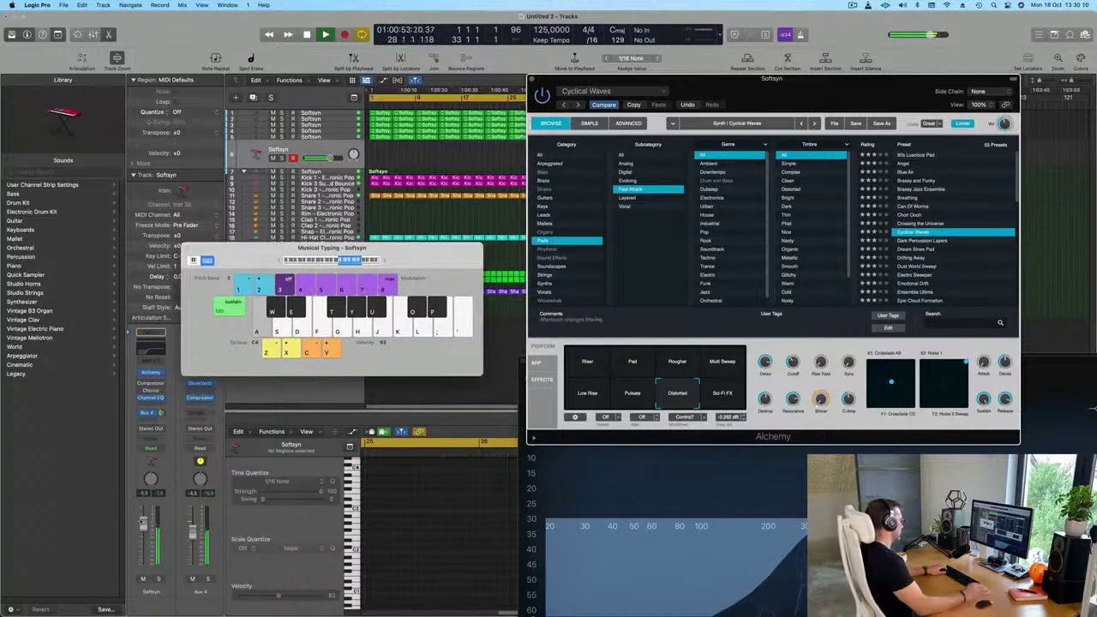
key("a")
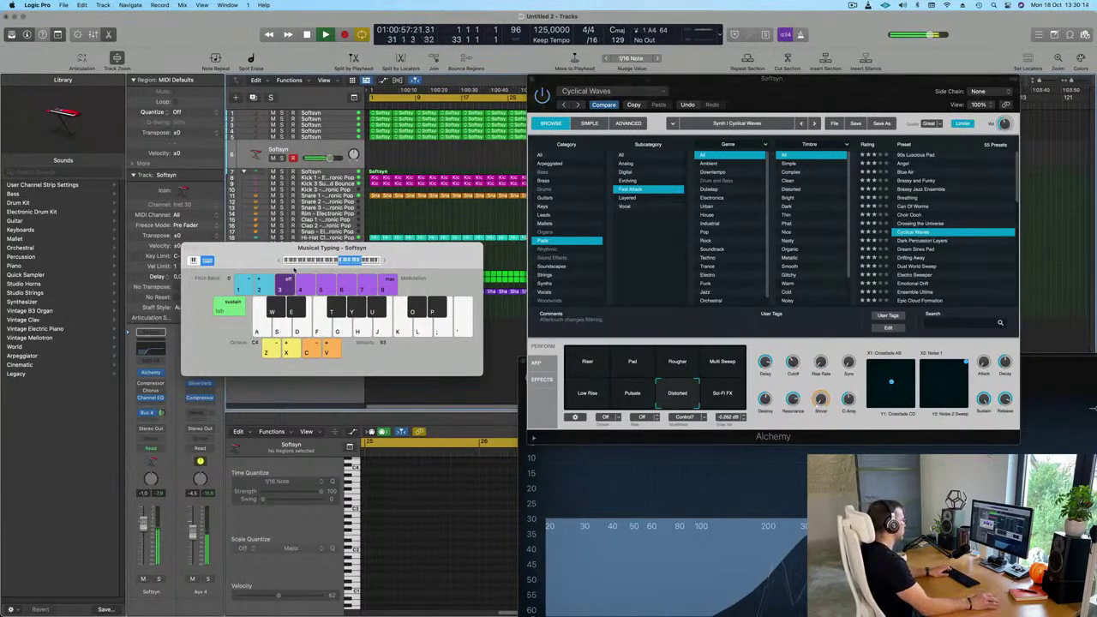
Play test notes with the Distorted snapshot one octave lower and return Musical Typing to octave C4
key("f")
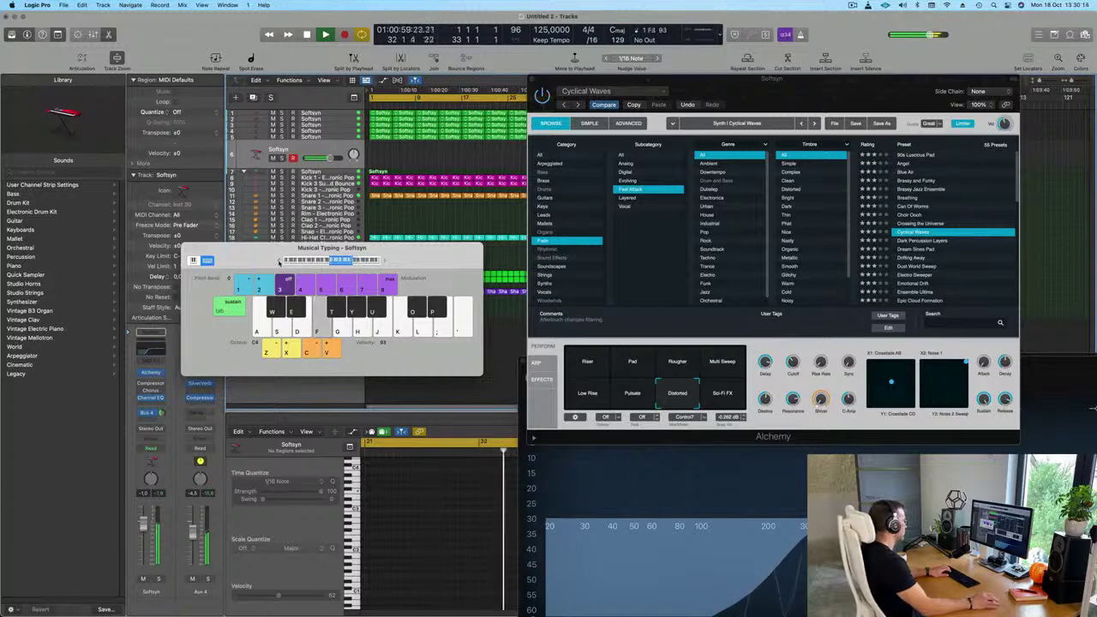
key("g")
left_click(386, 261)
key("g")
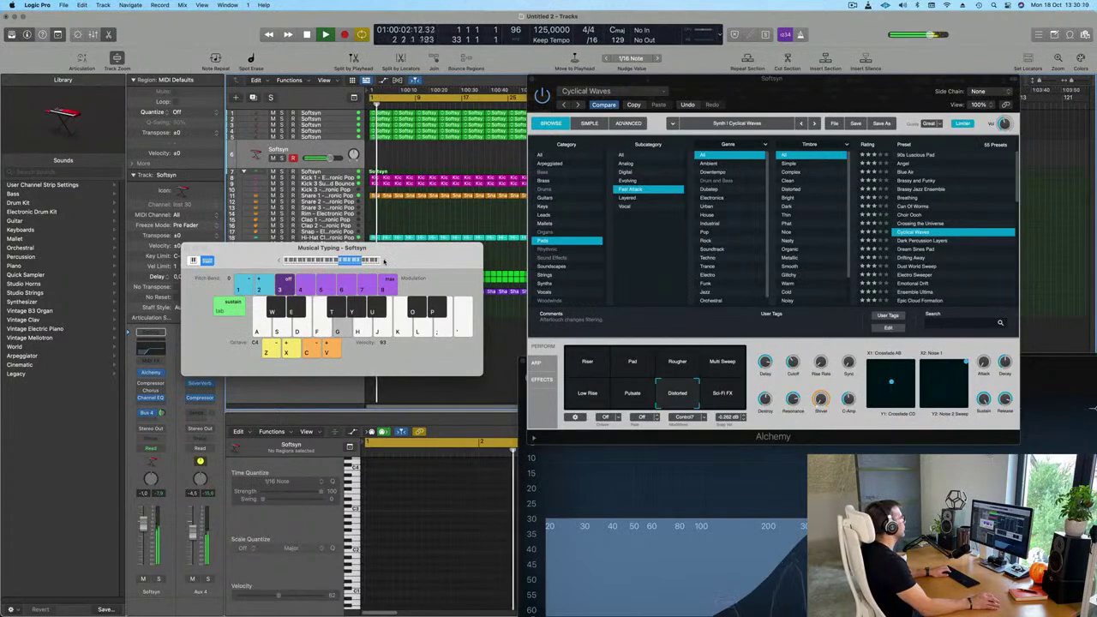
Switch Cyclical Waves back to the Riser snapshot and improvise melody ideas at octave C4 over the looping arrangement
left_click(593, 364)
key("g")
key("g")
key("l")
key("k")
key("h")
key("g")
key("s")
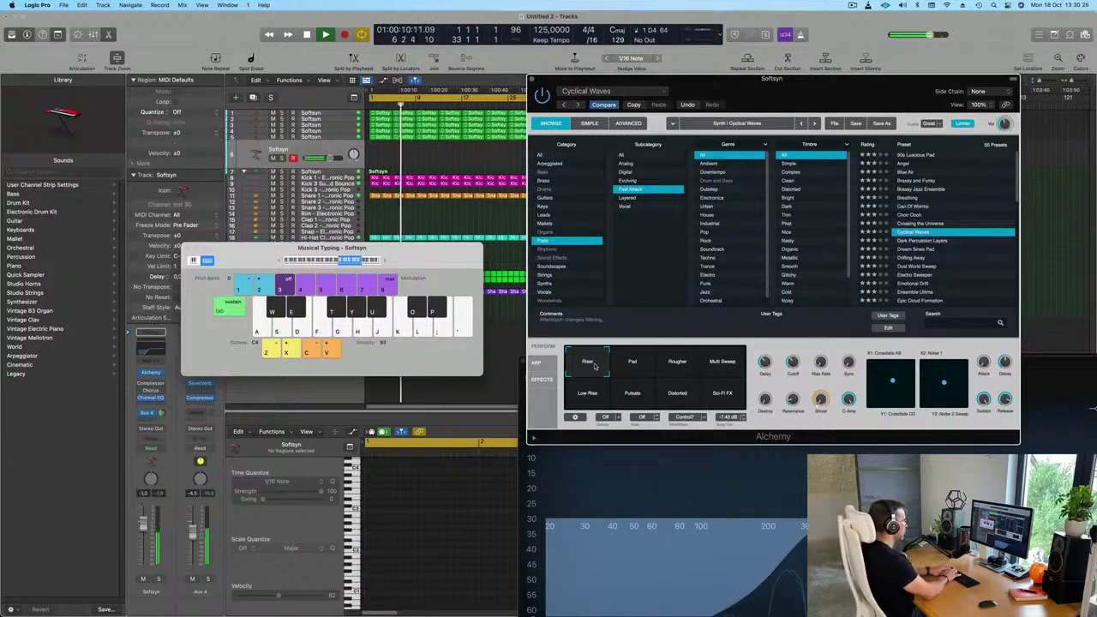
key("y")
key("u")
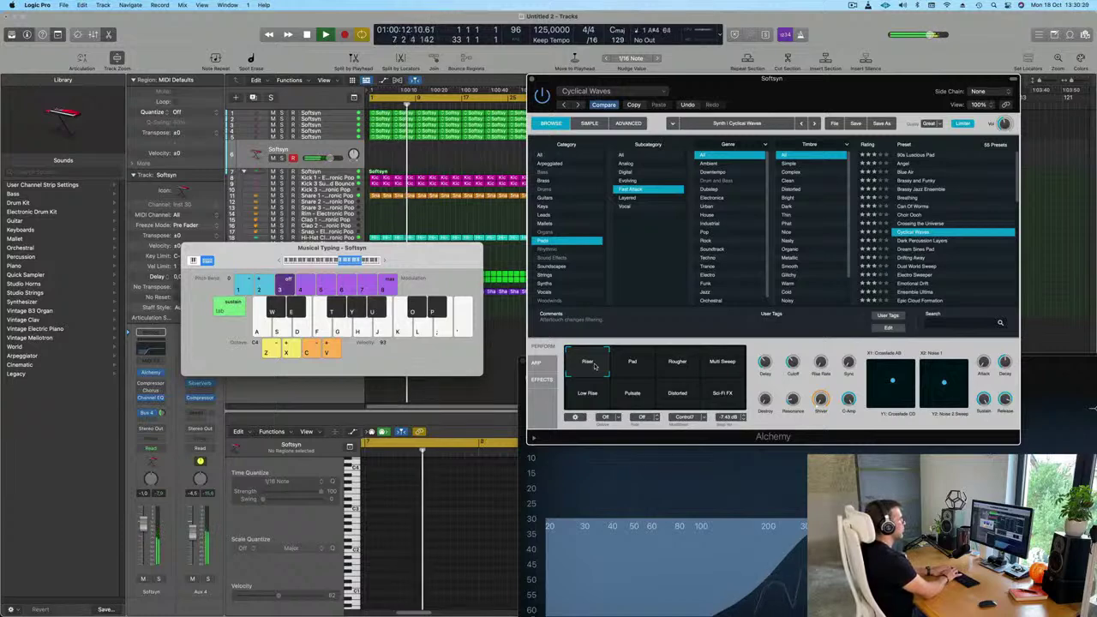
key("k")
key("f")
key("d")
key("s")
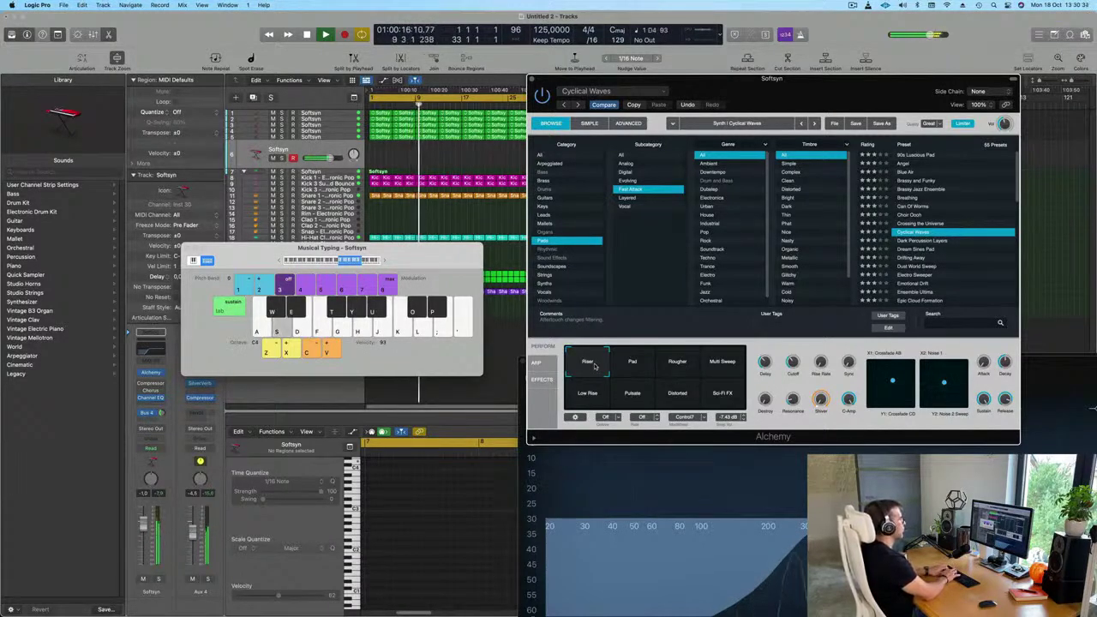
key("a")
key("a")
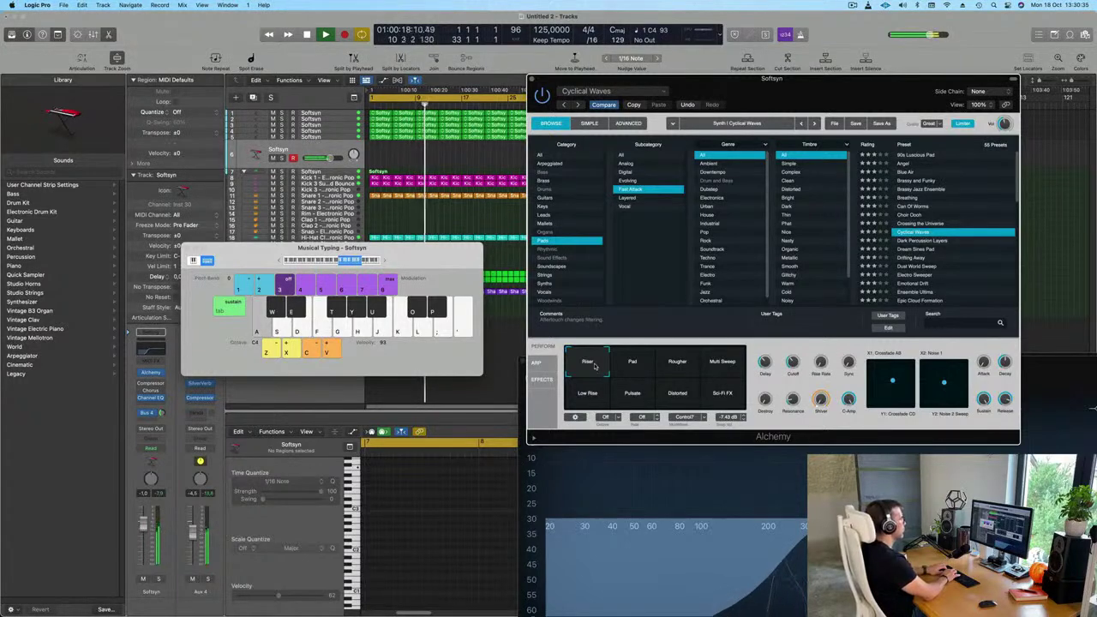
key("a")
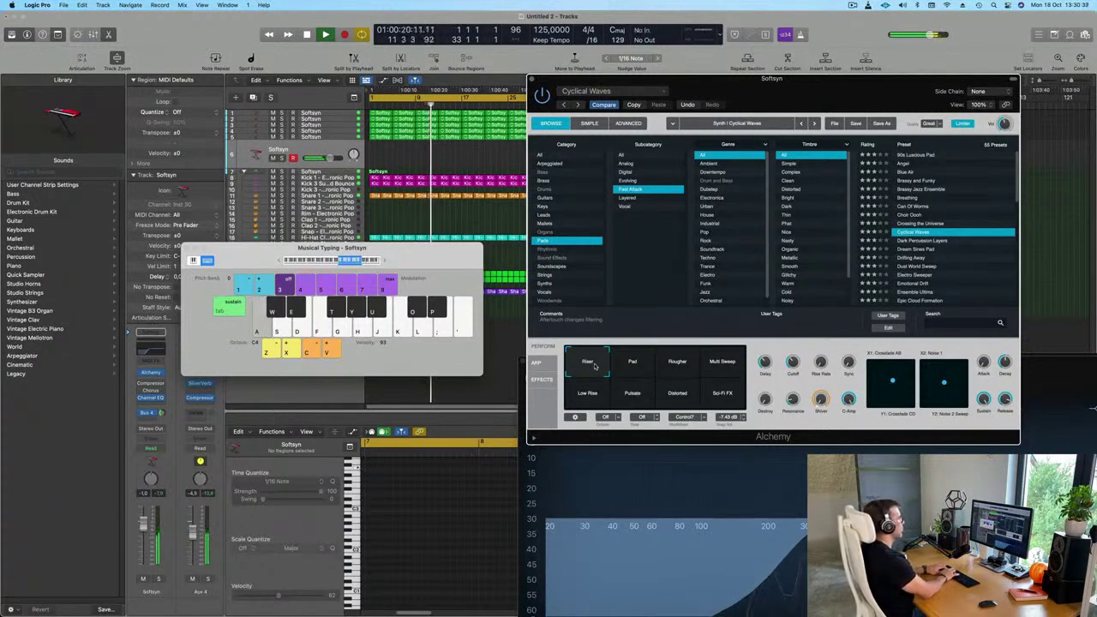
key("s")
key("d")
key("a")
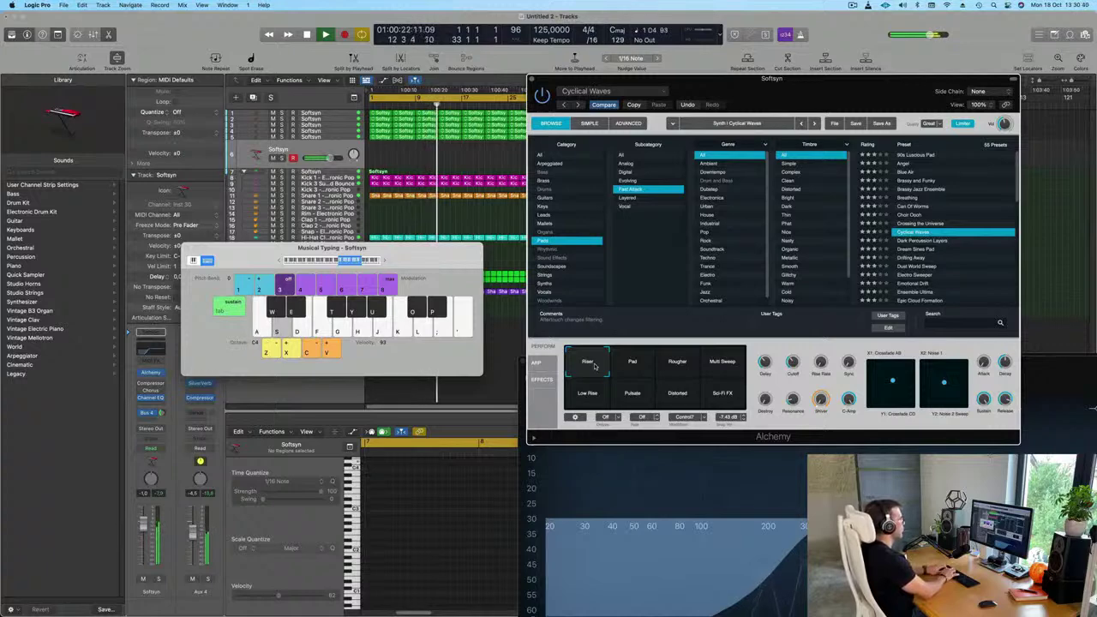
key("j")
key("a")
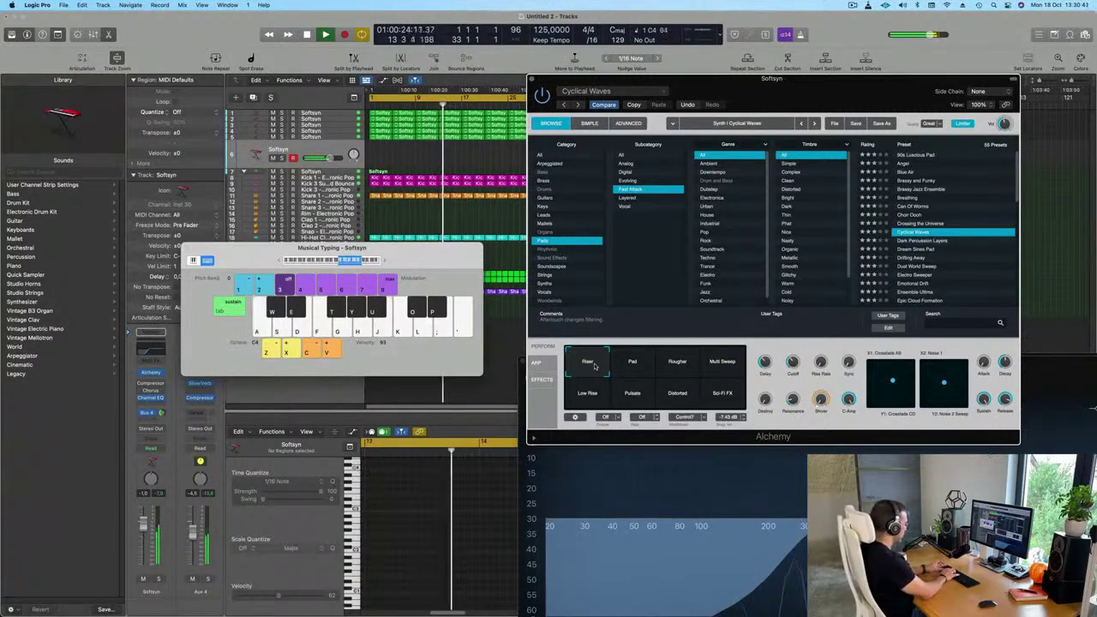
key("a")
key("l")
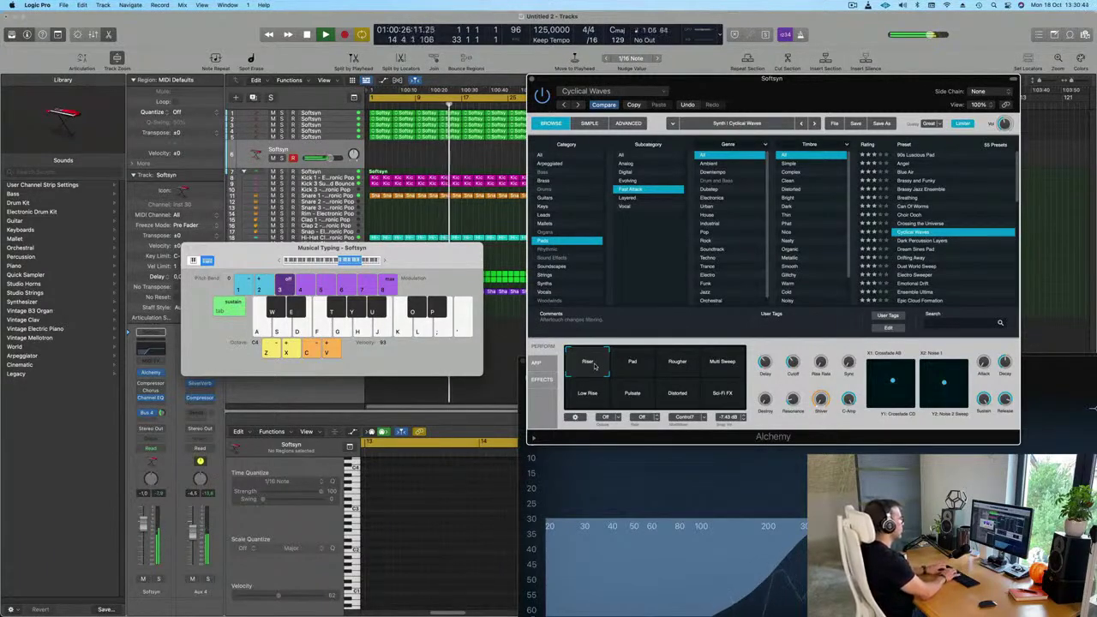
key("k")
key("a")
key("d")
key("a")
key("s")
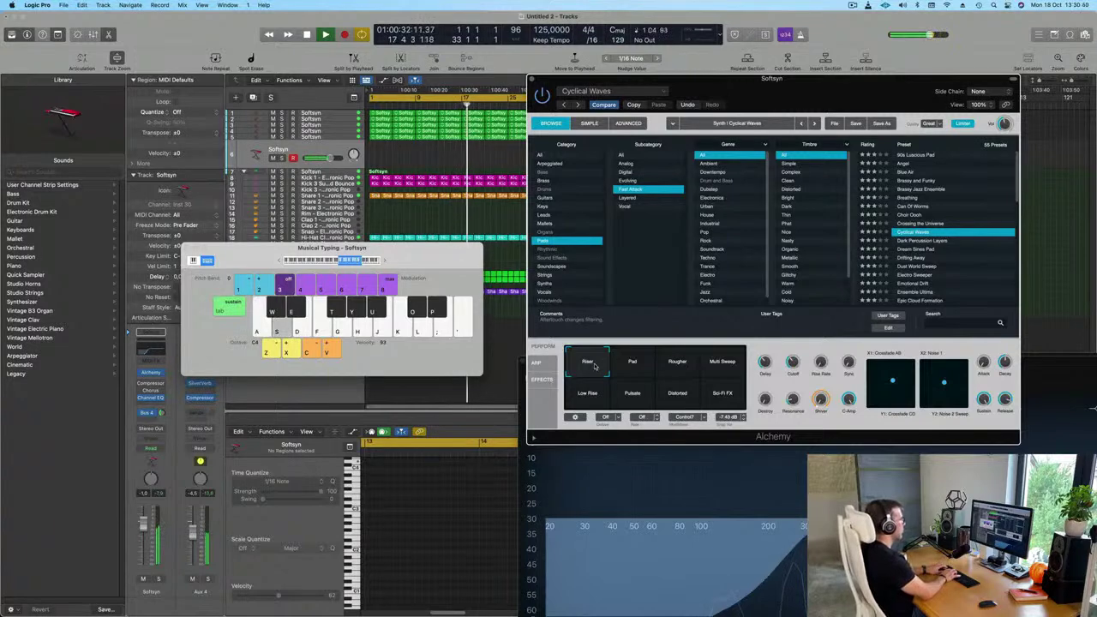
key("d")
key("a")
key("j")
key("d")
key("g")
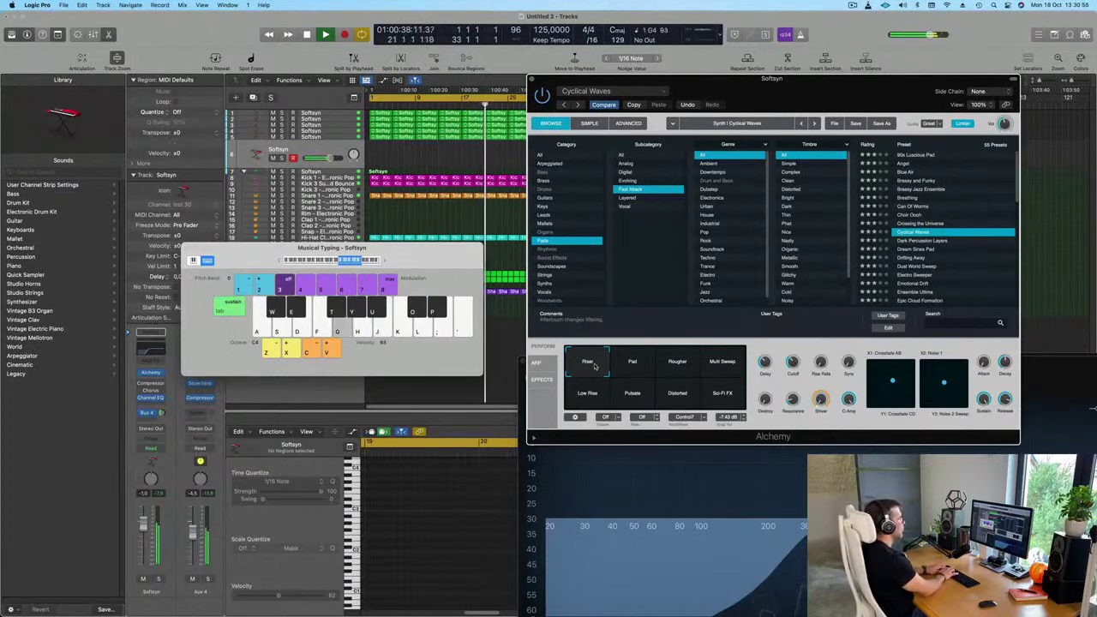
key("h")
key("j")
key("a")
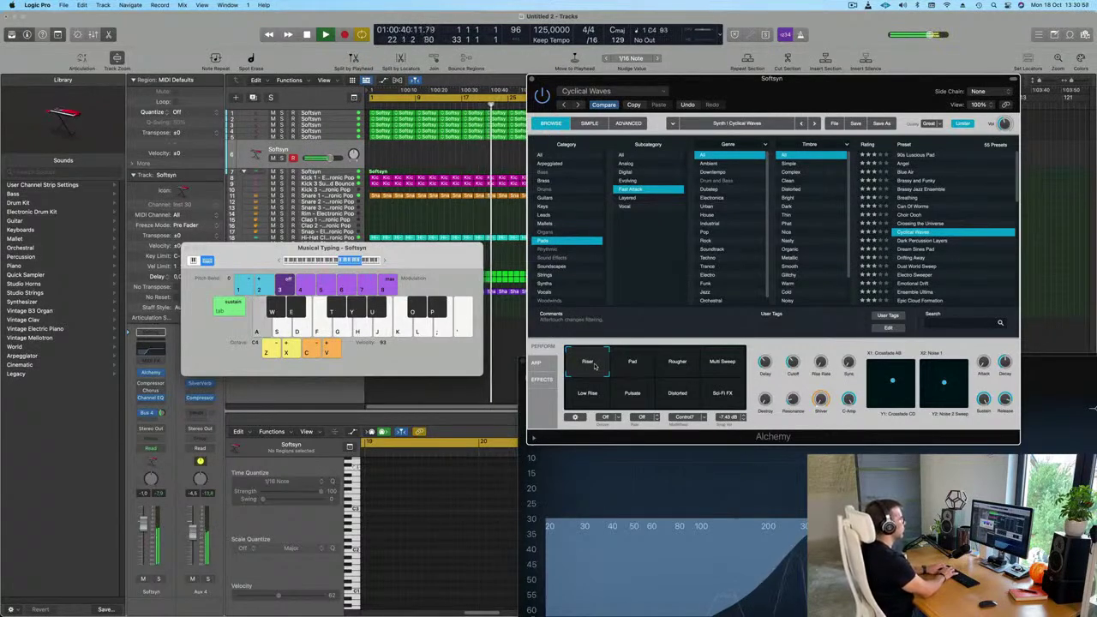
key("s")
key("d")
key("a")
key("s")
Load the Dream Sines Pad preset, play test notes and look further down the preset list
left_click(912, 250)
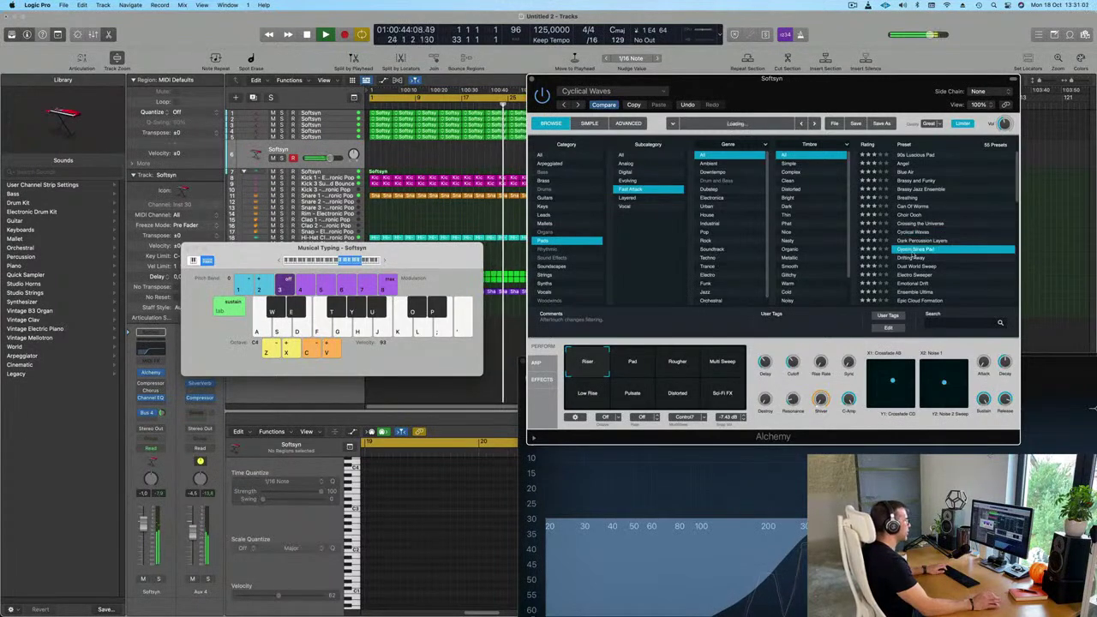
key("a")
key("s")
scroll(923, 259, "down", 3)
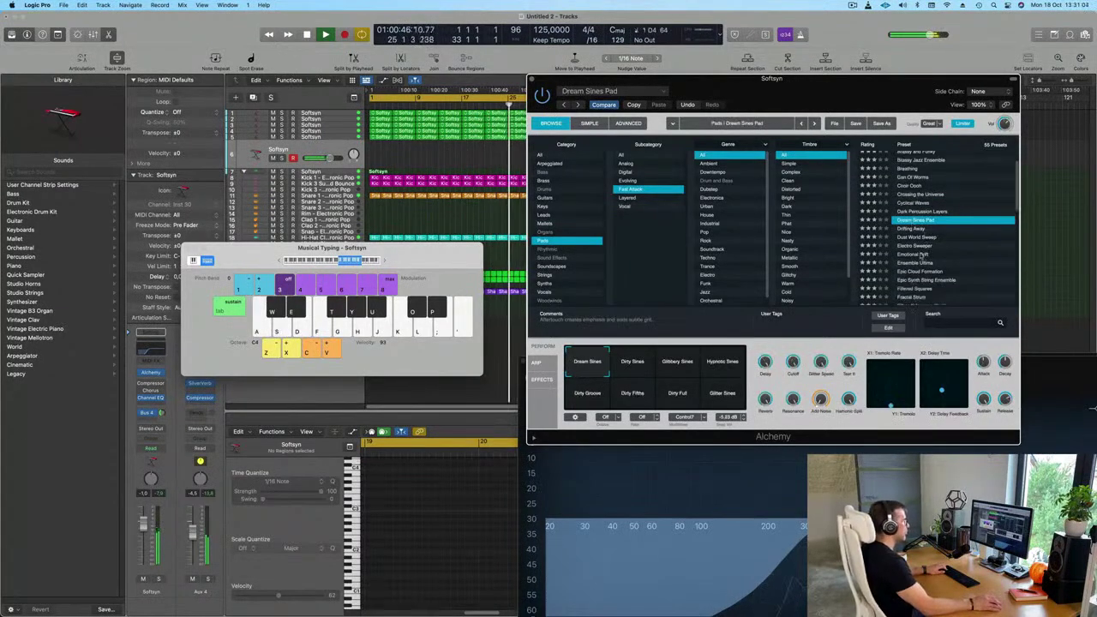
Load the Dust World Sweep and Emotional Drift presets one after the other and play test notes with each
left_click(914, 238)
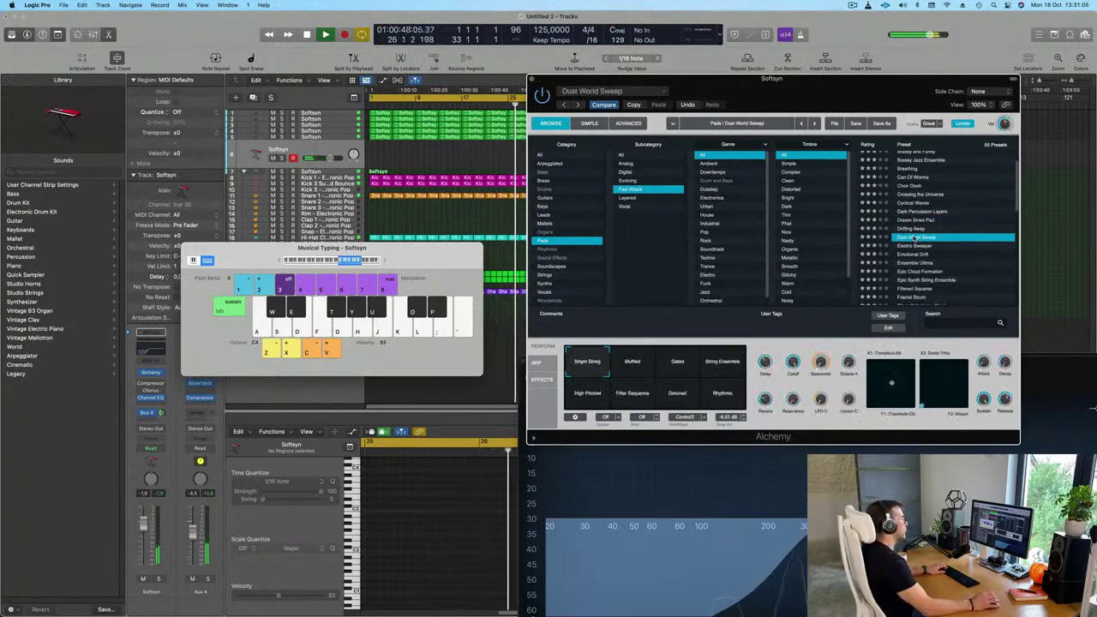
key("a")
left_click(914, 255)
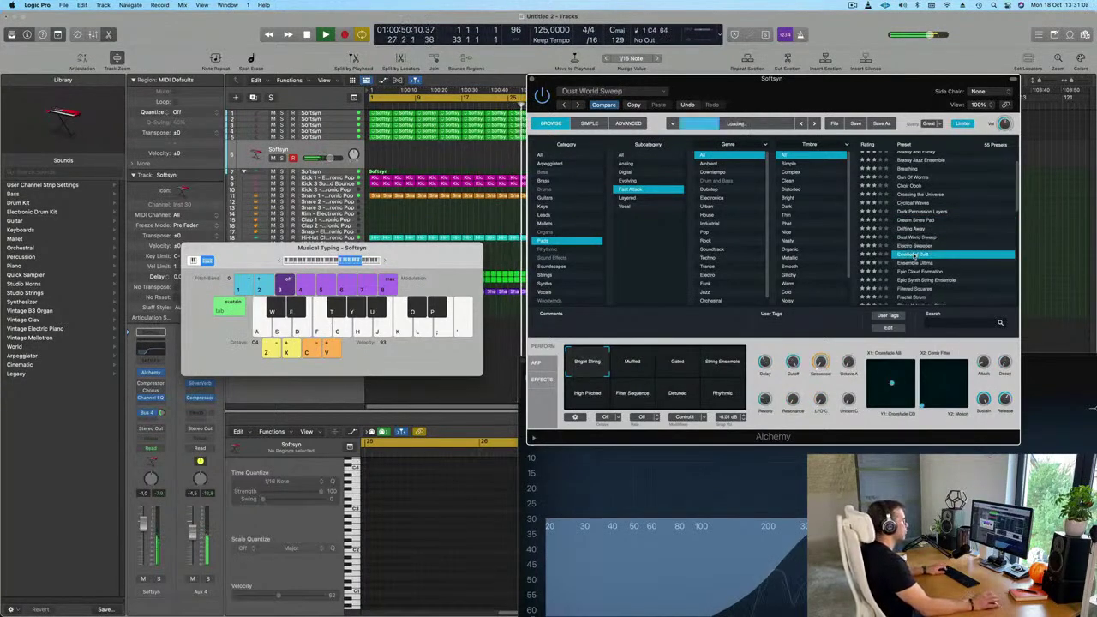
key("a")
scroll(935, 238, "down", 4)
key("d")
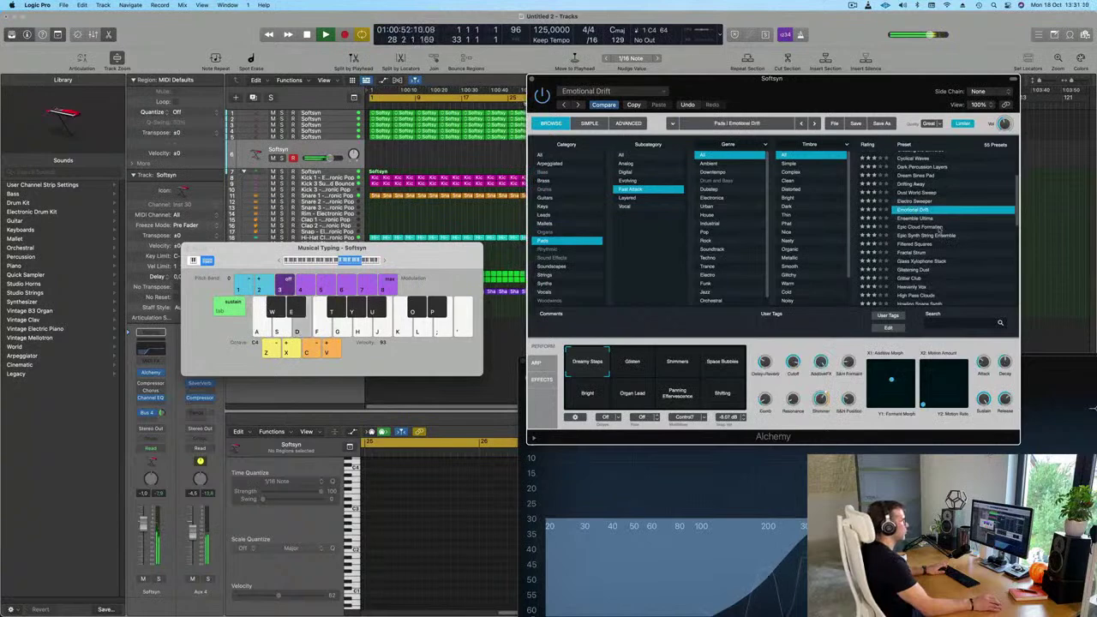
Load the Epic Cloud Formation preset and play test notes at octaves C4 and C3, ending with Musical Typing back at C4
left_click(922, 226)
key("a")
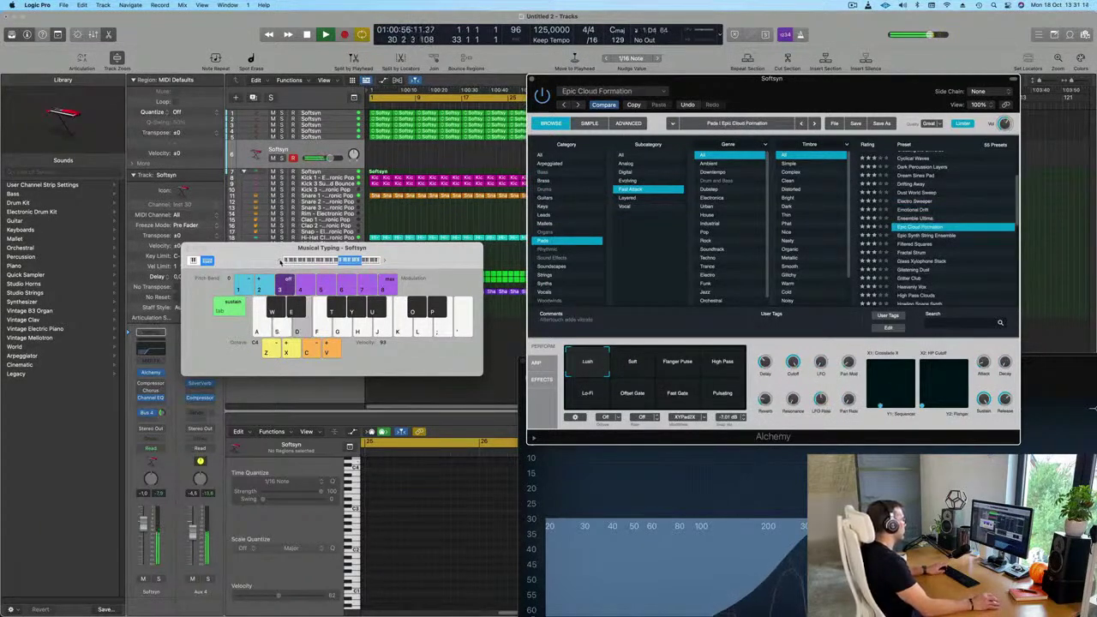
key("a")
key("s")
key("l")
key("k")
key("d")
key("d")
key("a")
key("s")
key("z")
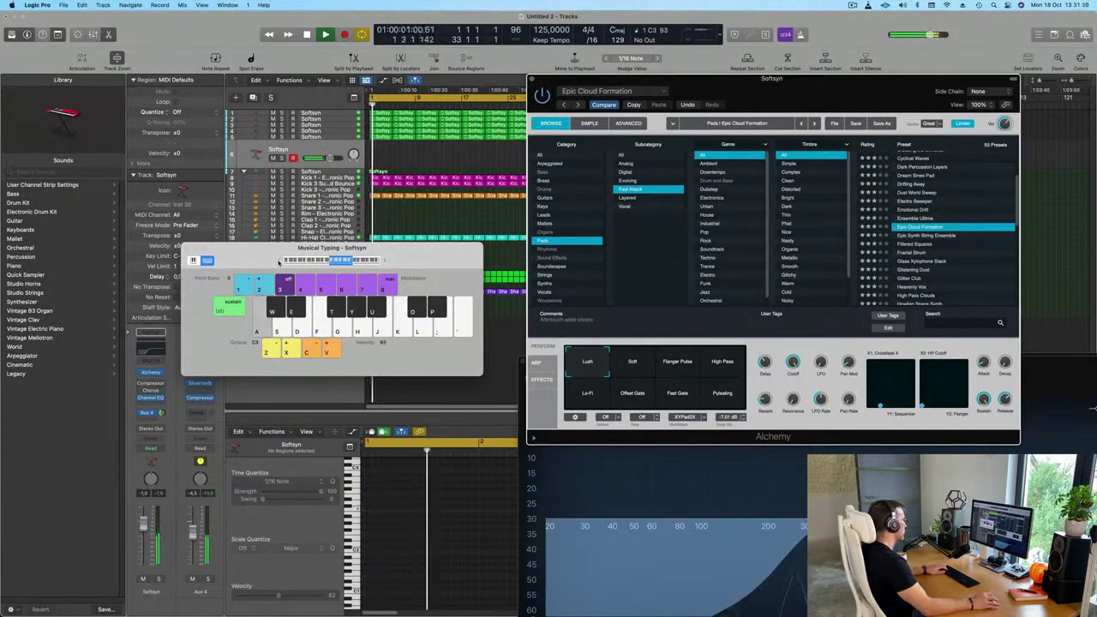
key("s")
left_click(384, 261)
Improvise melody ideas with the Lush snapshot of Epic Cloud Formation at octave C4 over the looping arrangement
key("a")
key("d")
key("f")
key("f")
key("f")
key("a")
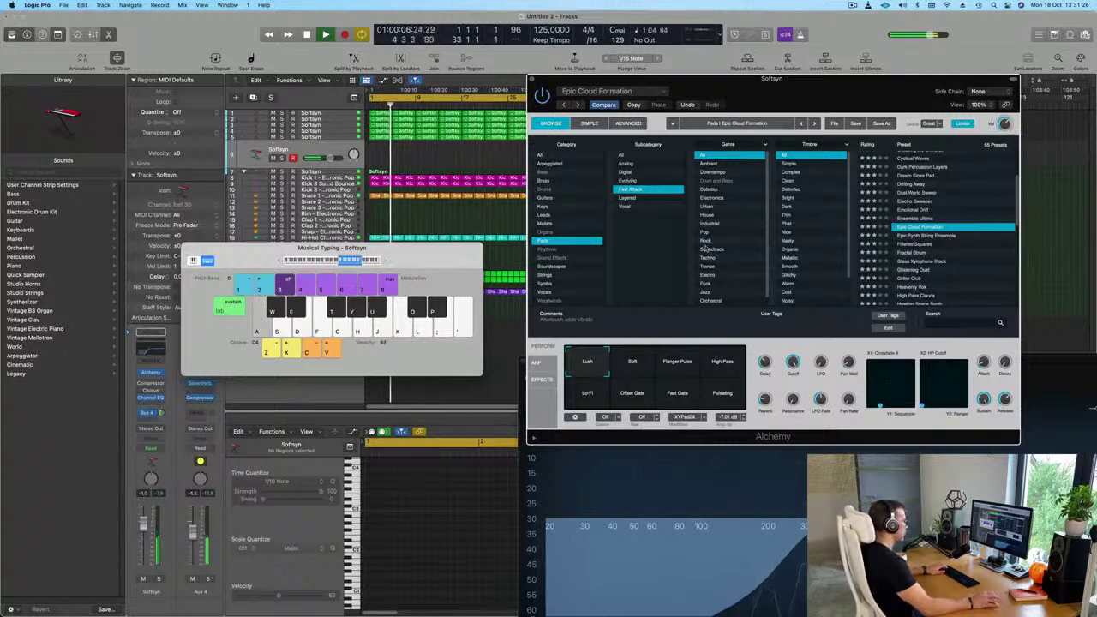
key("s")
key("d")
key("k")
key("j")
key("l")
key("semicolon")
key("l")
key("j")
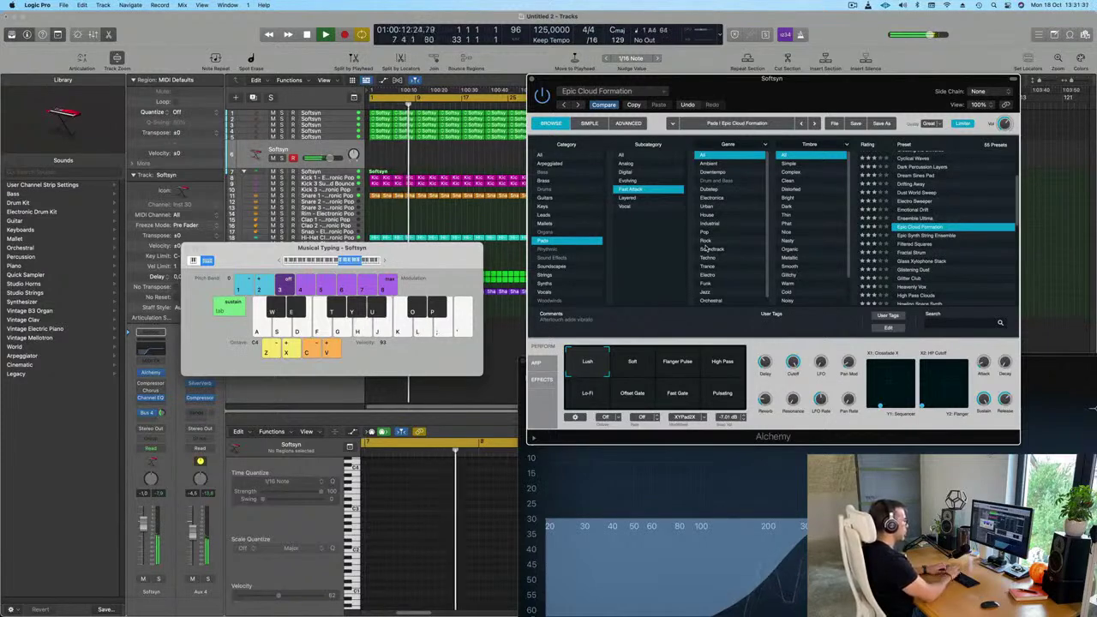
key("d")
key("a")
Audition the High Pass snapshot of Epic Cloud Formation and lower track 6's fader to about -4.6 dB
left_click(723, 367)
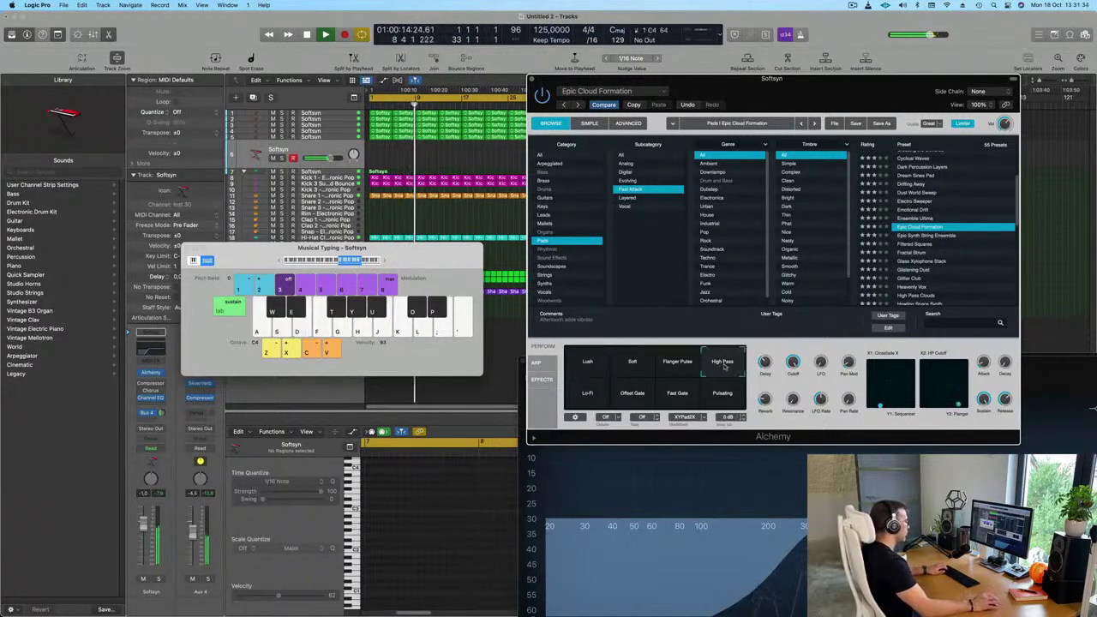
key("a")
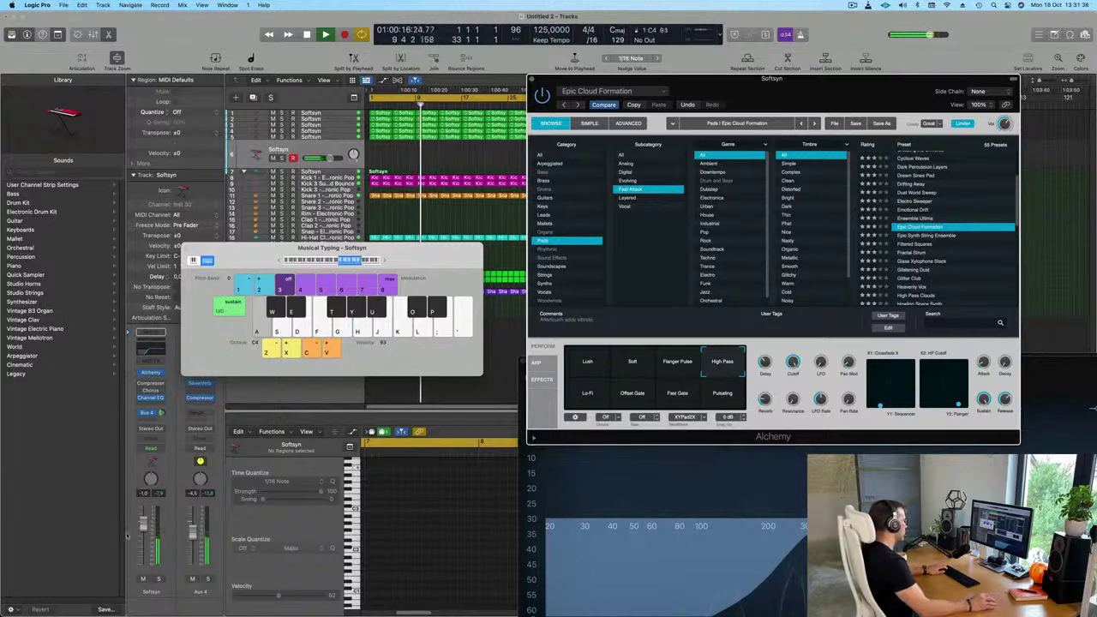
key("a")
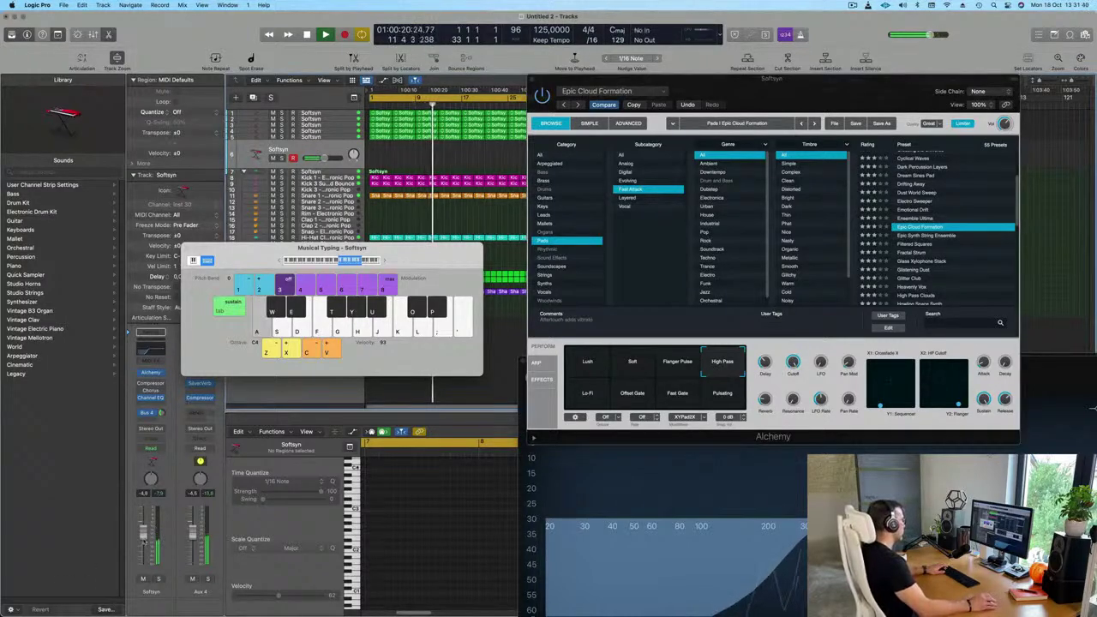
key("s")
key("d")
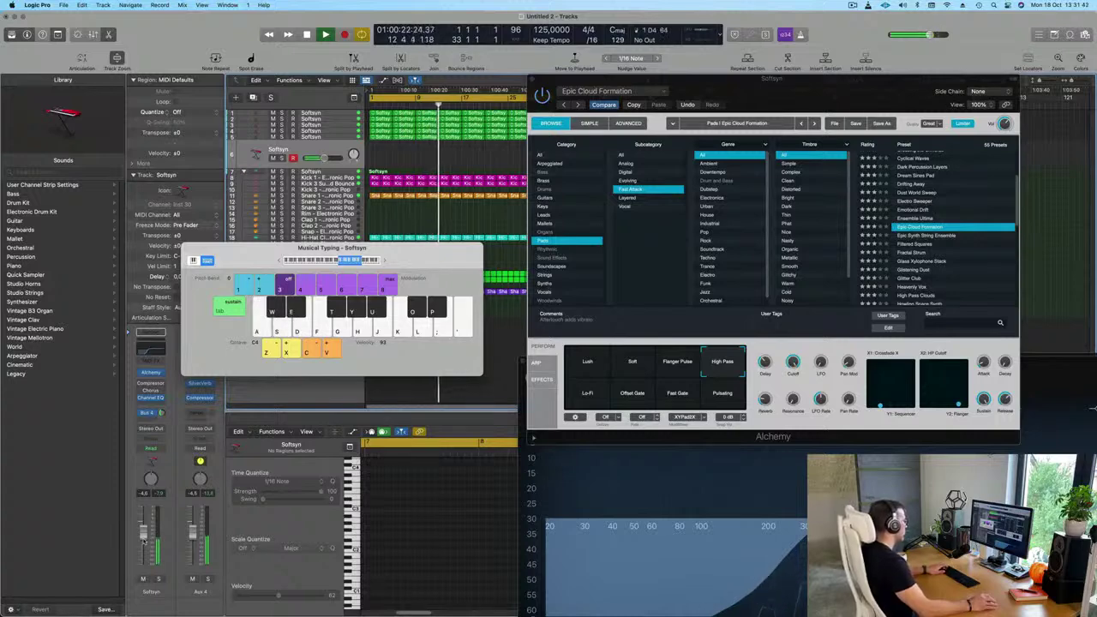
key("a")
Switch through the Lo-Fi, Offset Gate and Fast Gate snapshots of Epic Cloud Formation and play test notes
left_click(588, 396)
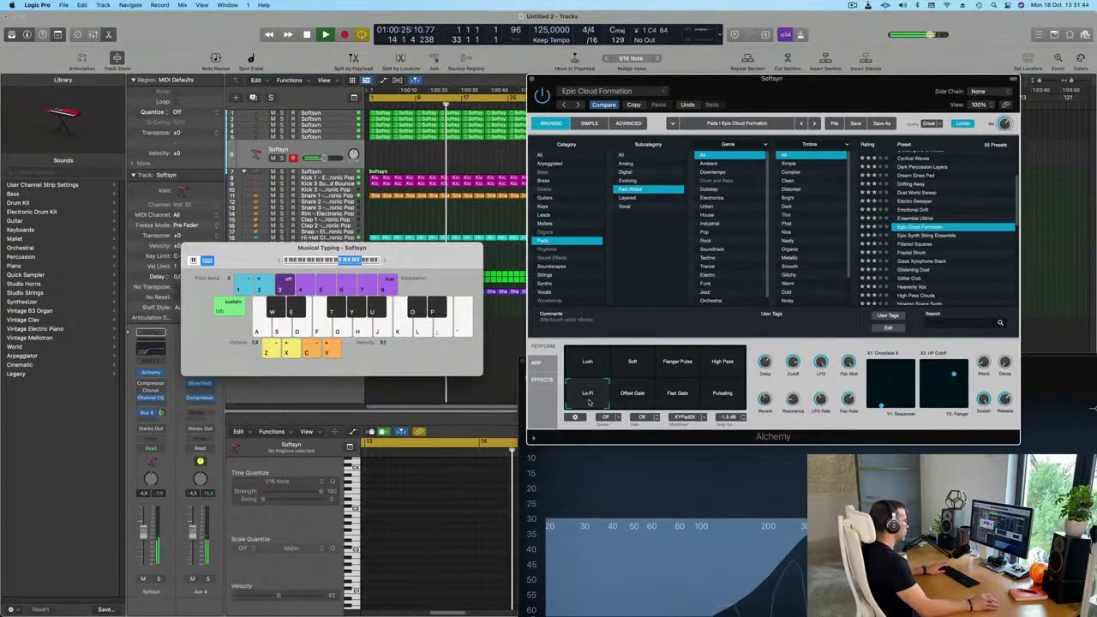
left_click(637, 396)
key("a")
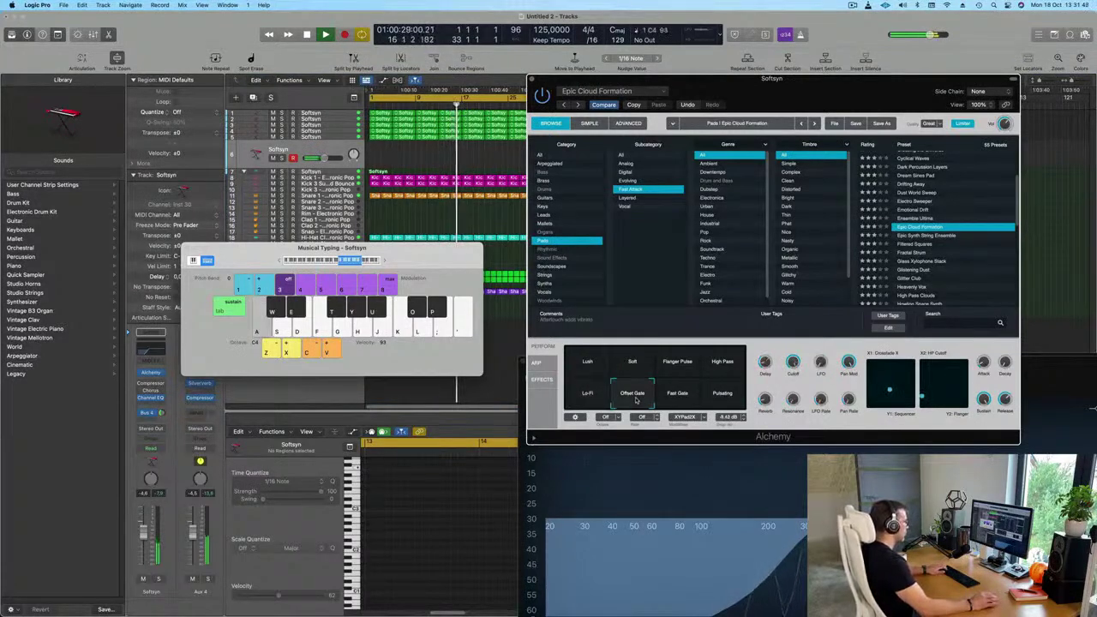
key("s")
left_click(677, 394)
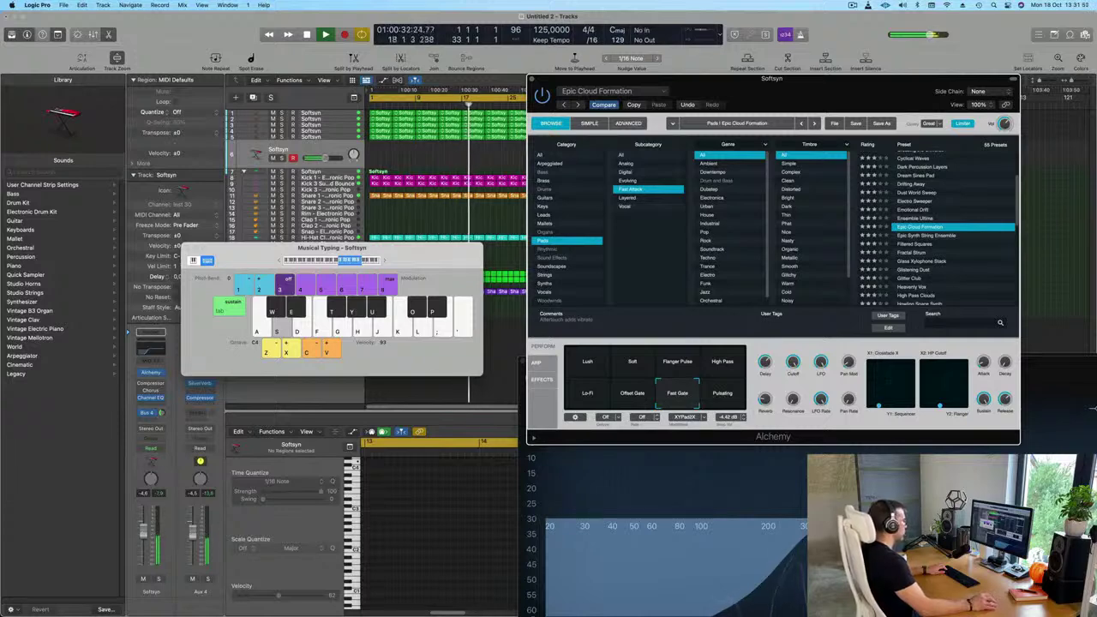
key("d")
key("a")
key("s")
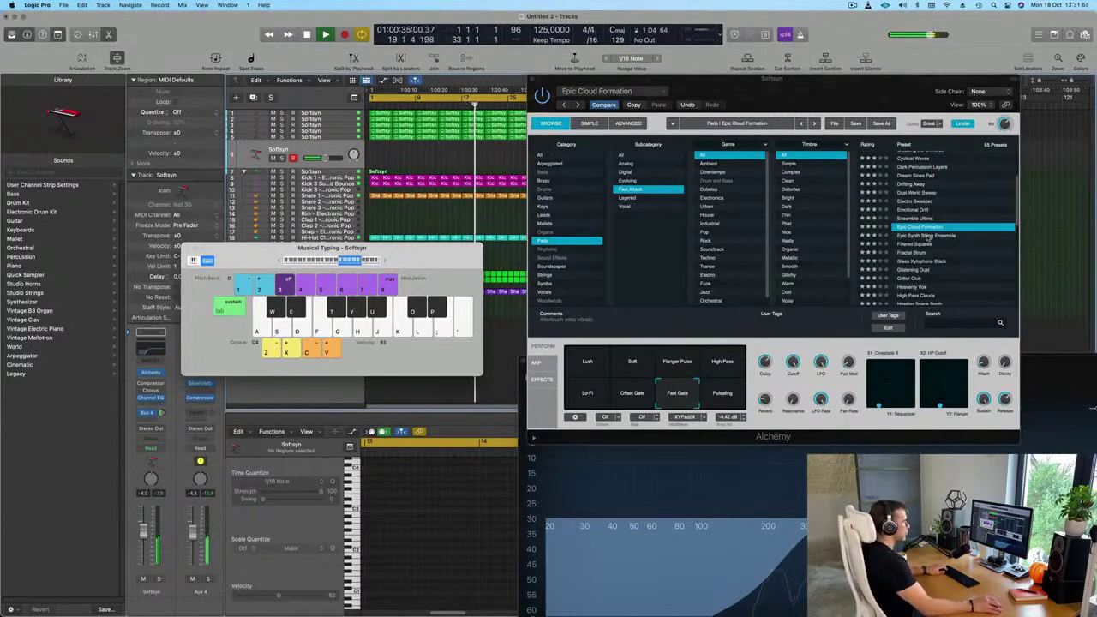
Audition the Epic Synth String Ensemble preset with Musical Typing lowered to octave C3 and track 6's fader raised to -1.4 dB
left_click(927, 236)
key("a")
key("s")
key("d")
key("a")
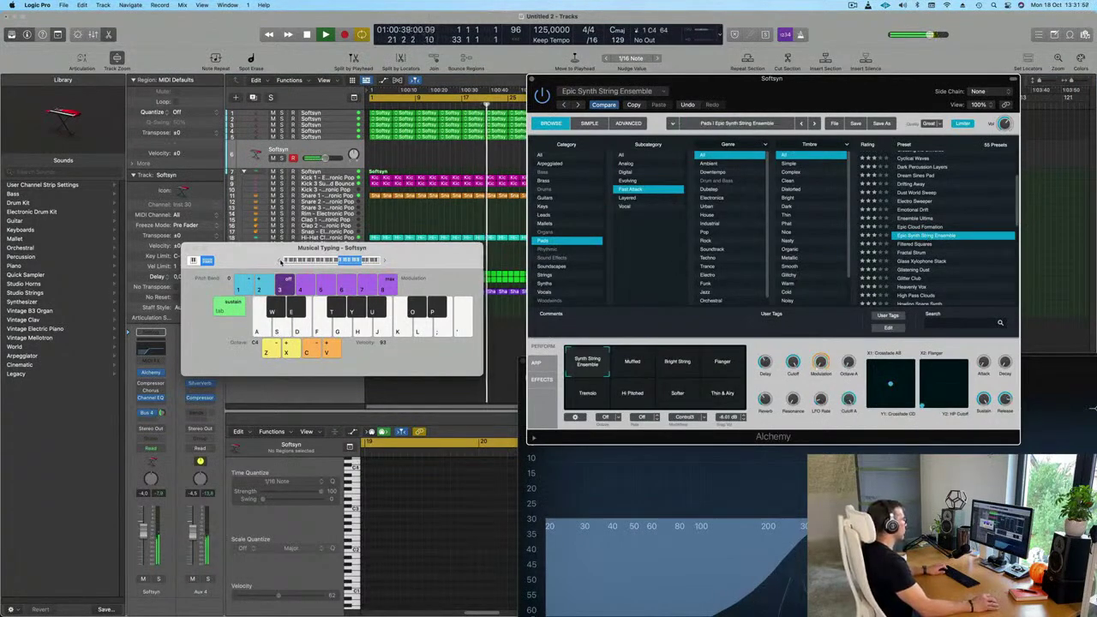
key("a")
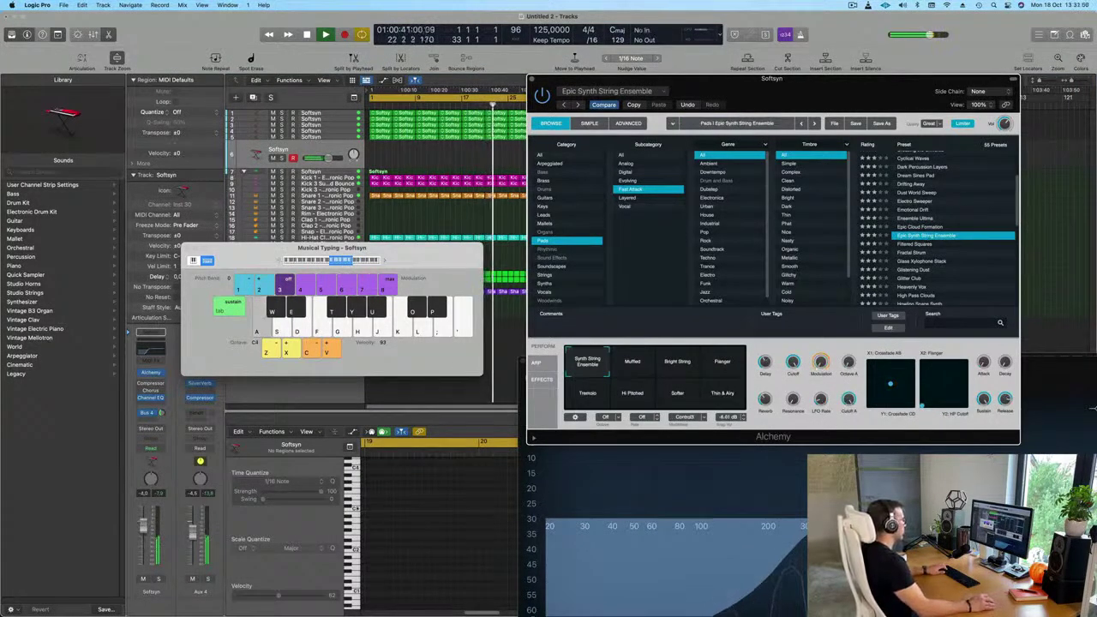
key("d")
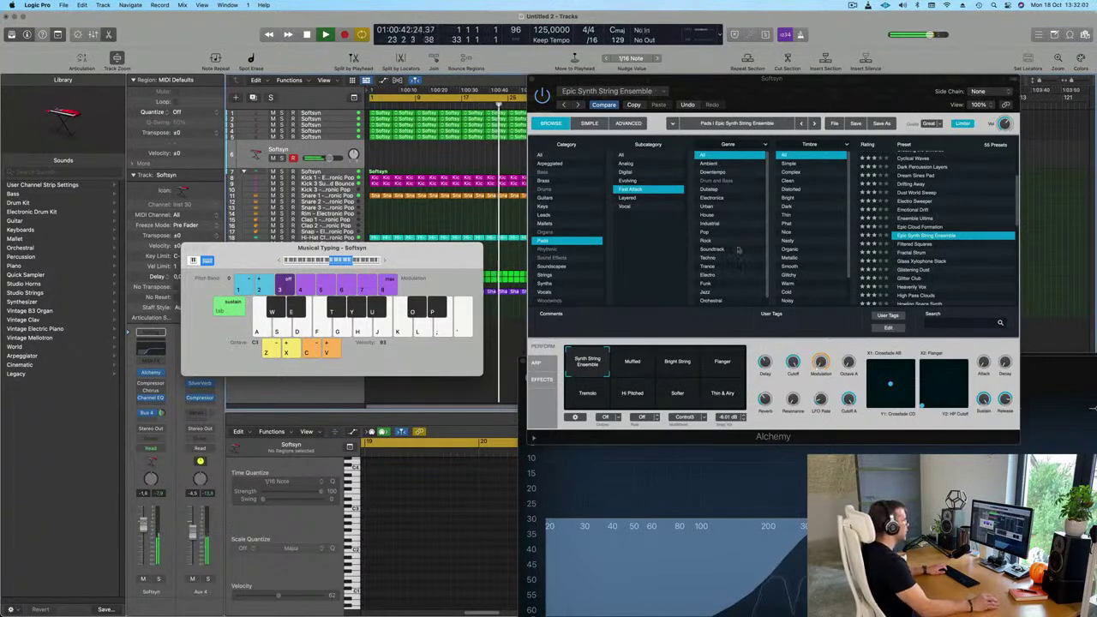
Filter the Alchemy presets to the Leads category and audition Dream Sines Pad and Drive-Saws
left_click(543, 155)
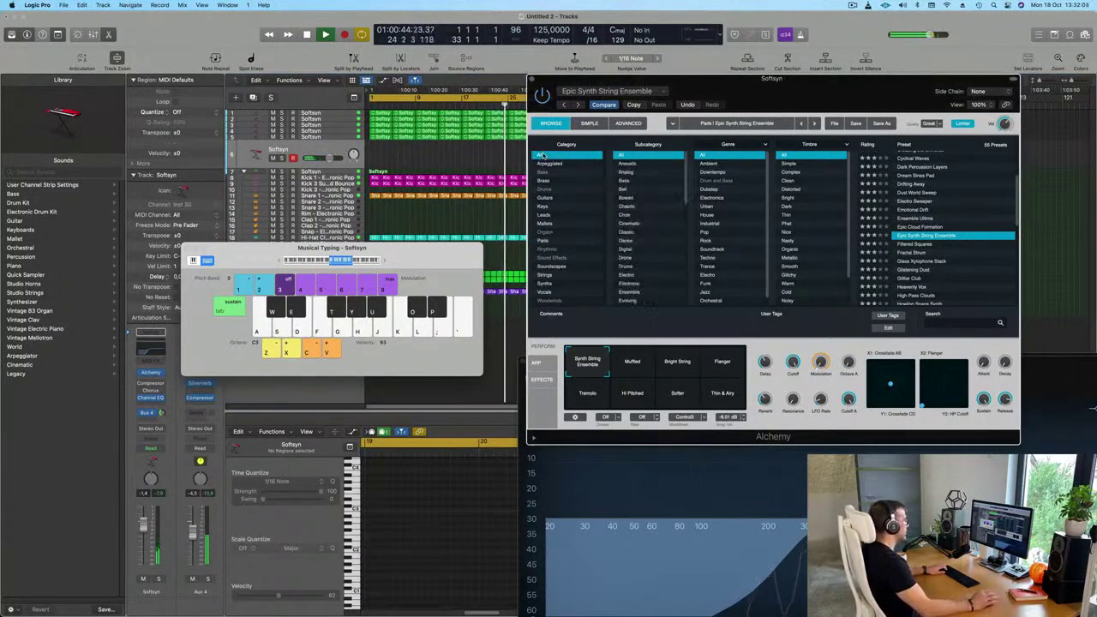
left_click(557, 215)
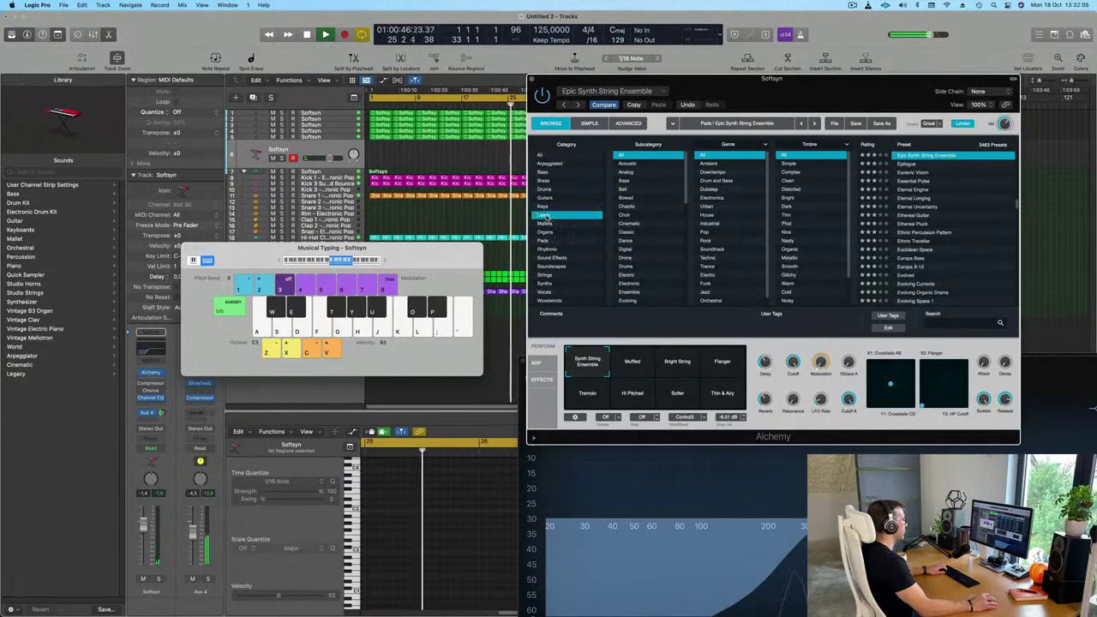
scroll(967, 223, "down", 5)
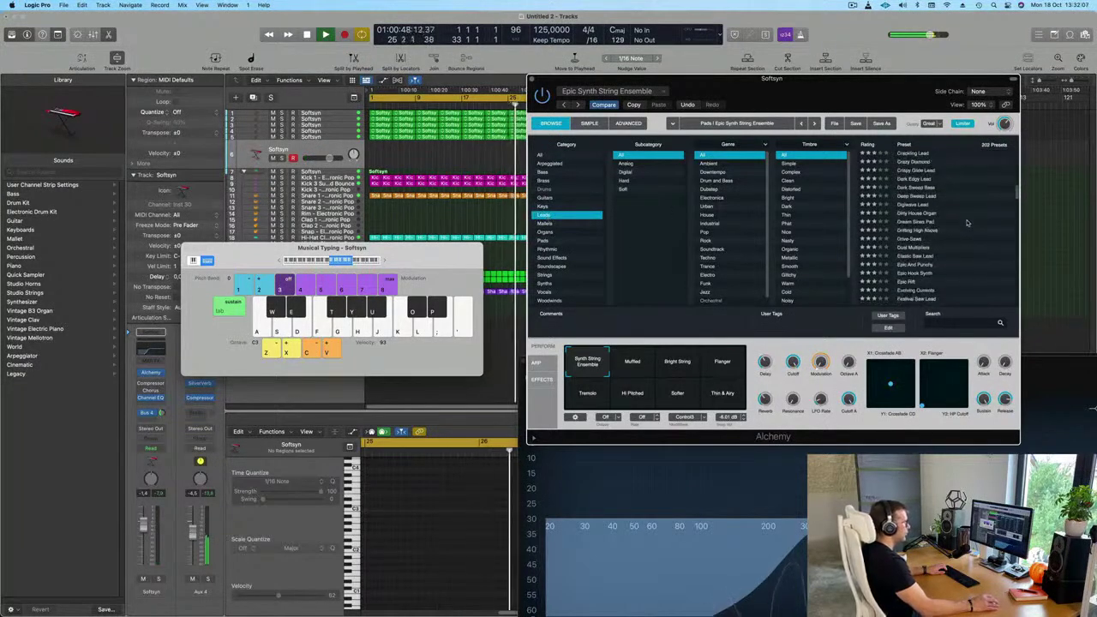
left_click(922, 223)
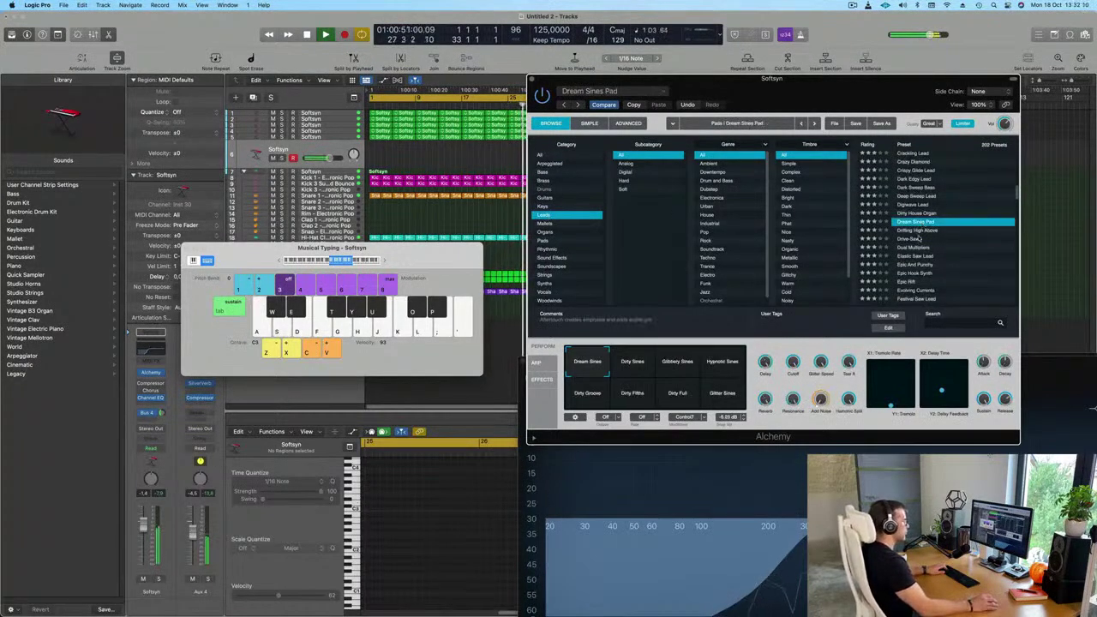
left_click(913, 240)
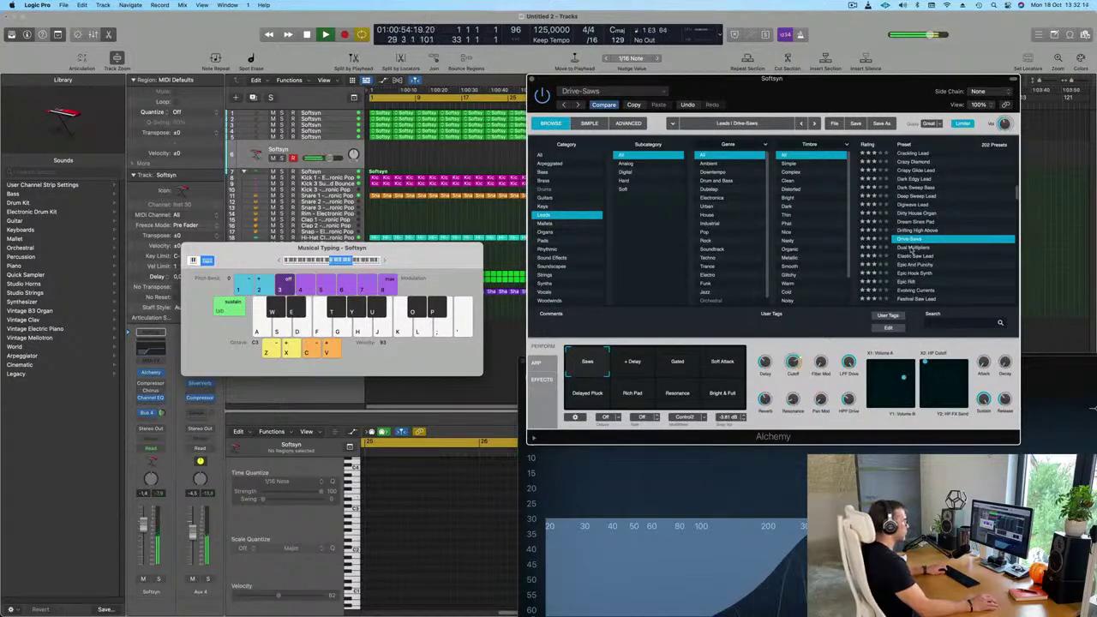
Audition the Dual Multipliers, Elastic Saw Lead and Epic And Punchy presets in turn
left_click(914, 248)
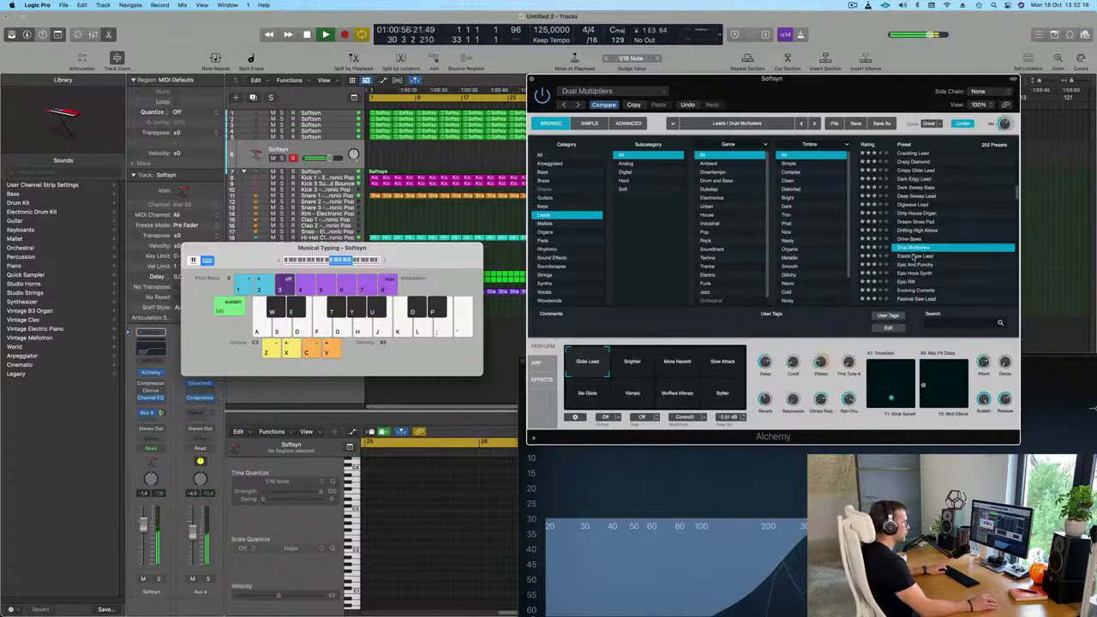
left_click(915, 255)
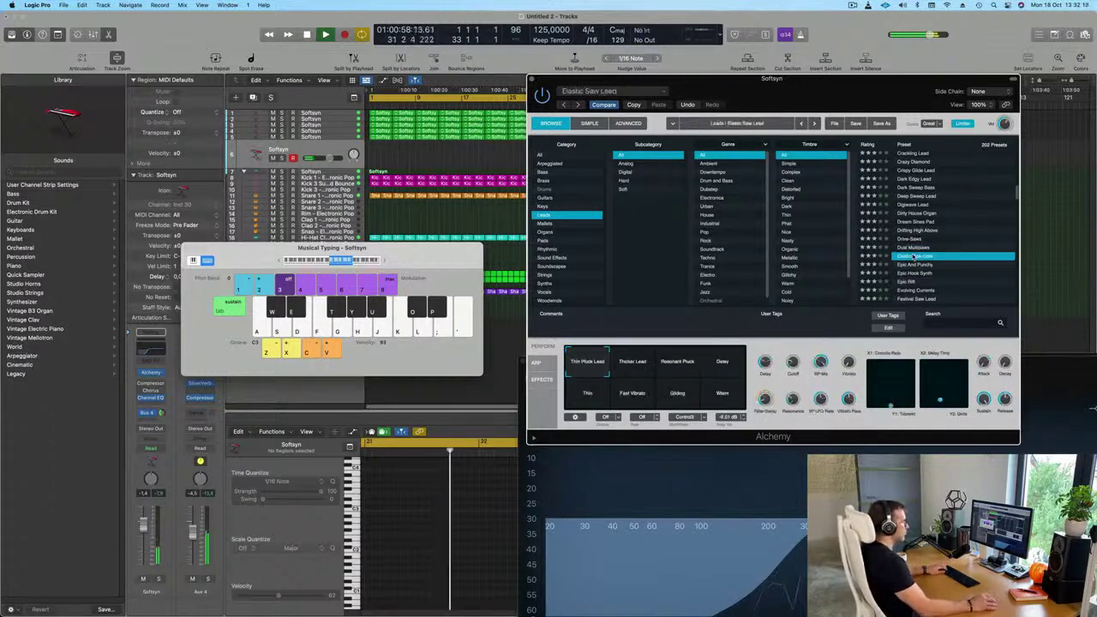
left_click(920, 265)
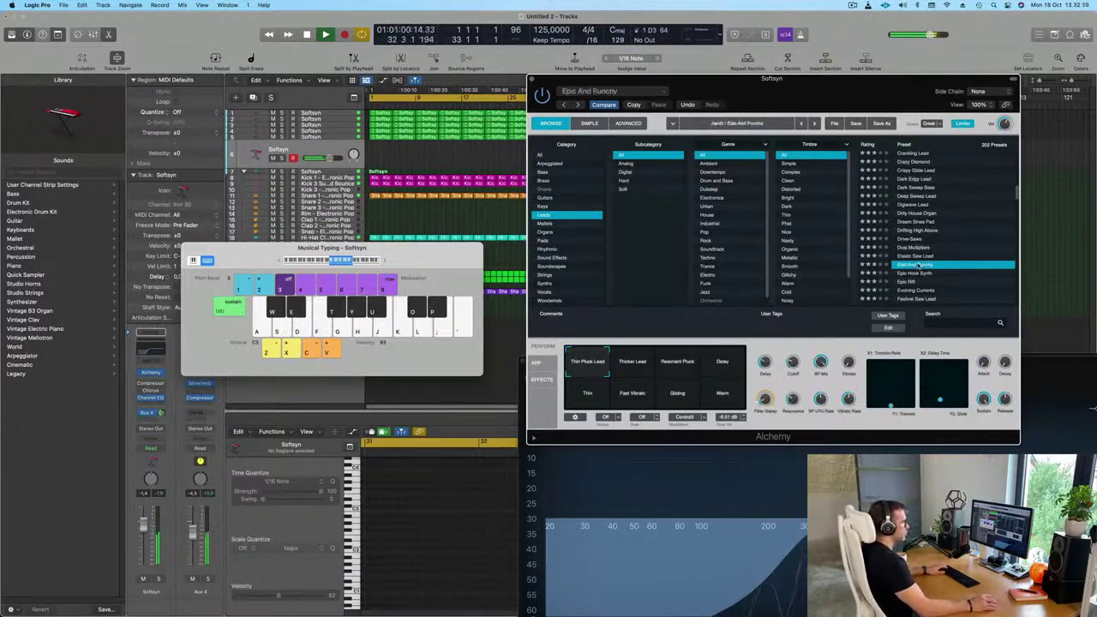
scroll(933, 264, "down", 2)
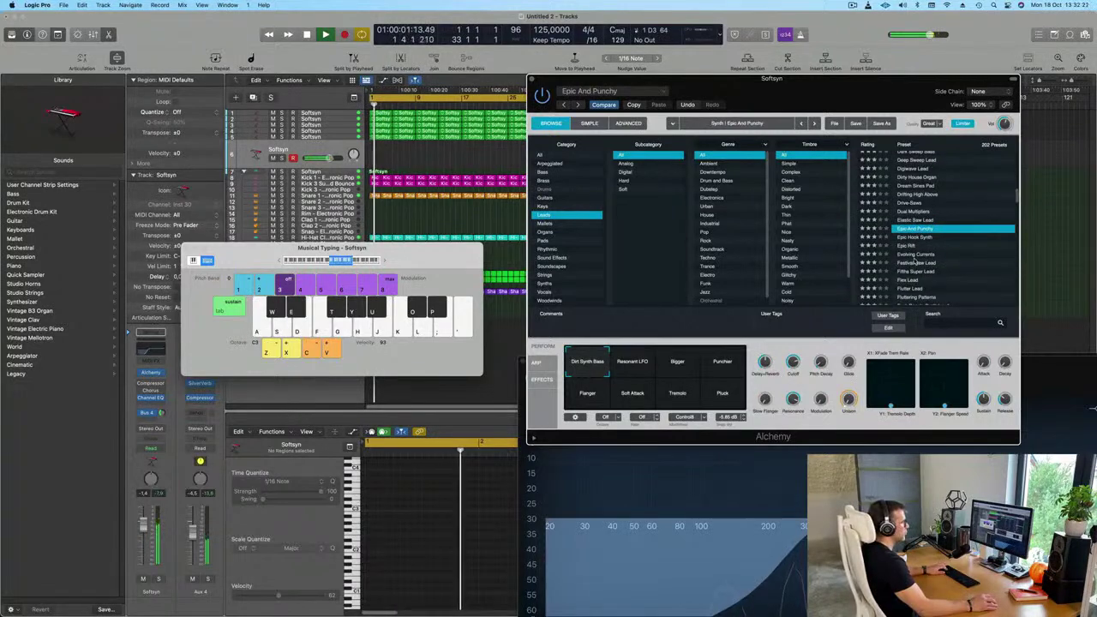
Audition the Evolving Currents, Flutter Lead and Funk Spike presets further down the Leads list
left_click(931, 255)
scroll(928, 263, "down", 3)
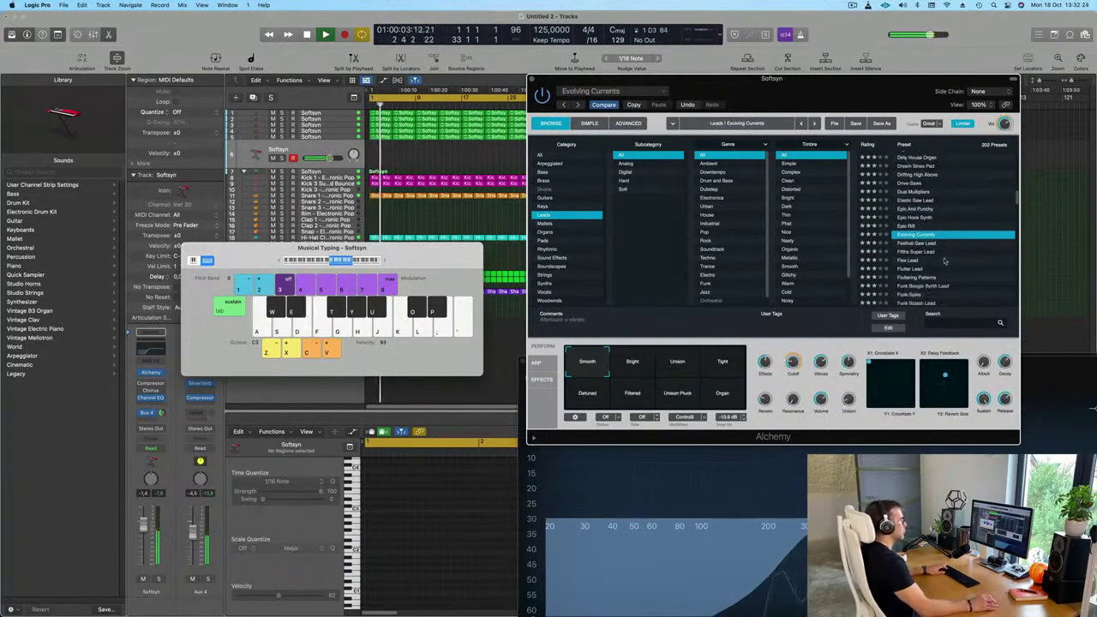
left_click(915, 247)
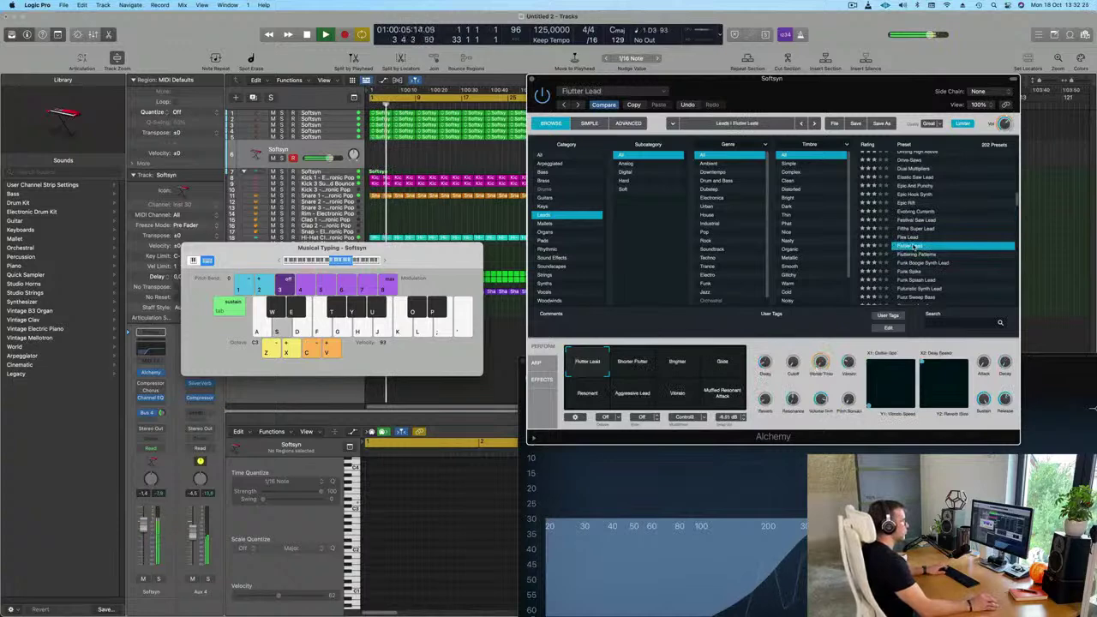
scroll(915, 240, "down", 2)
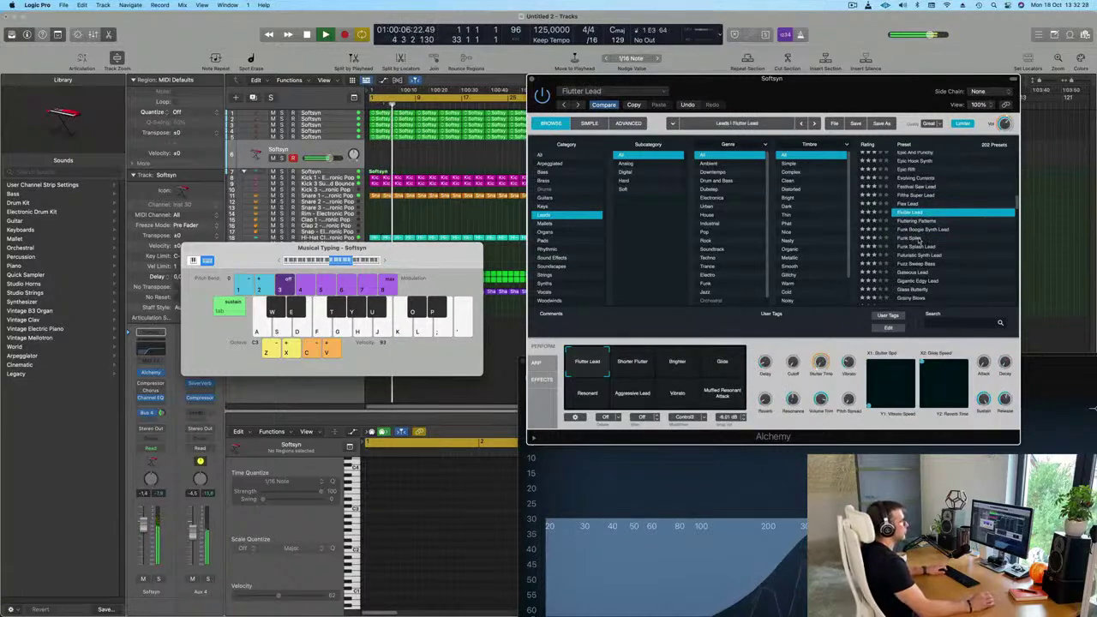
left_click(920, 239)
scroll(943, 246, "down", 1)
scroll(943, 246, "down", 2)
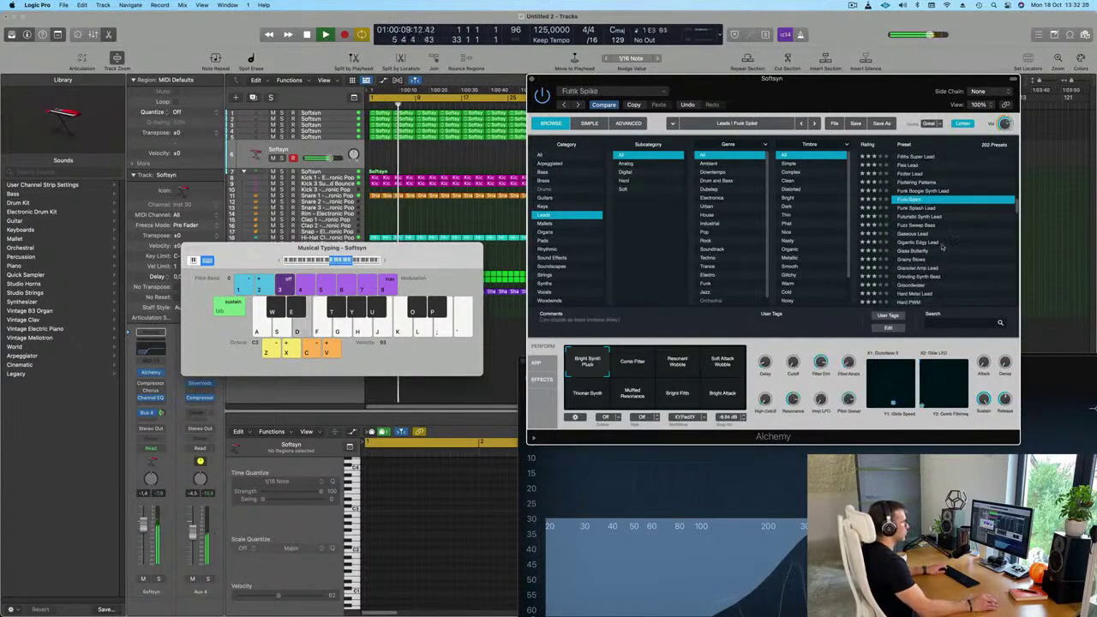
Load the Gigantic Edgy Lead preset, lower track 6's fader to -11.2 dB and try out melody notes at octave C3
left_click(912, 243)
key("d")
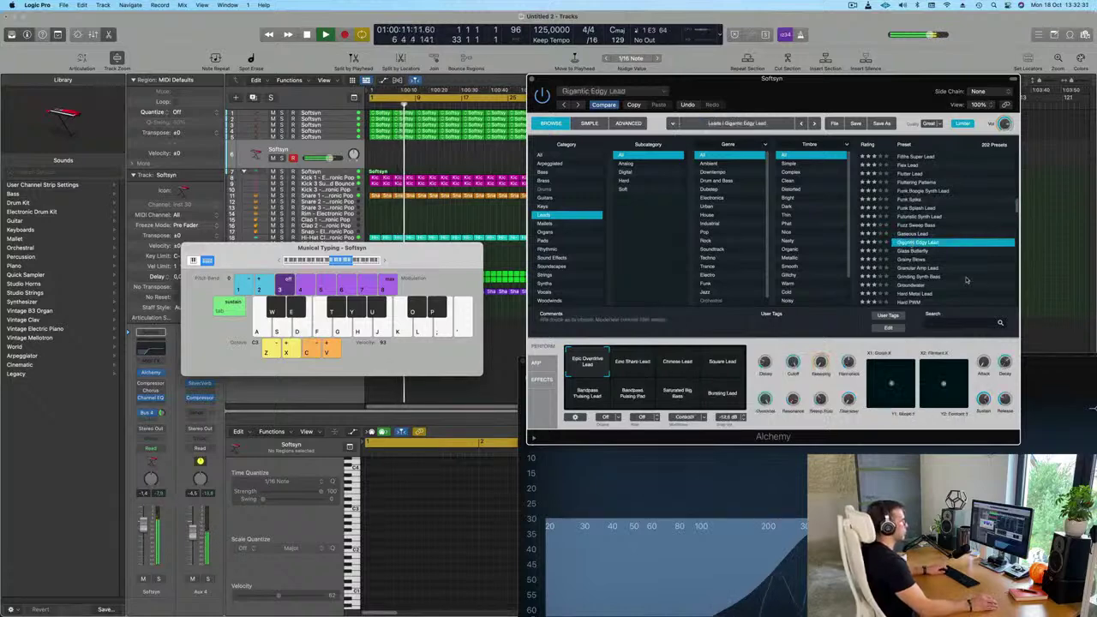
scroll(967, 279, "down", 3)
key("a")
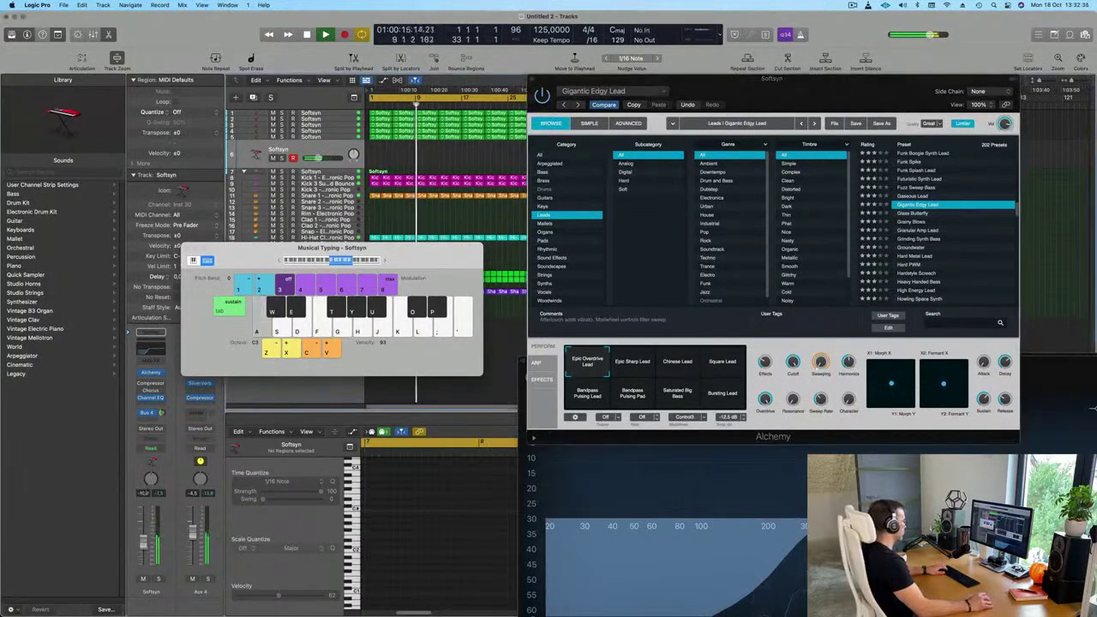
key("k")
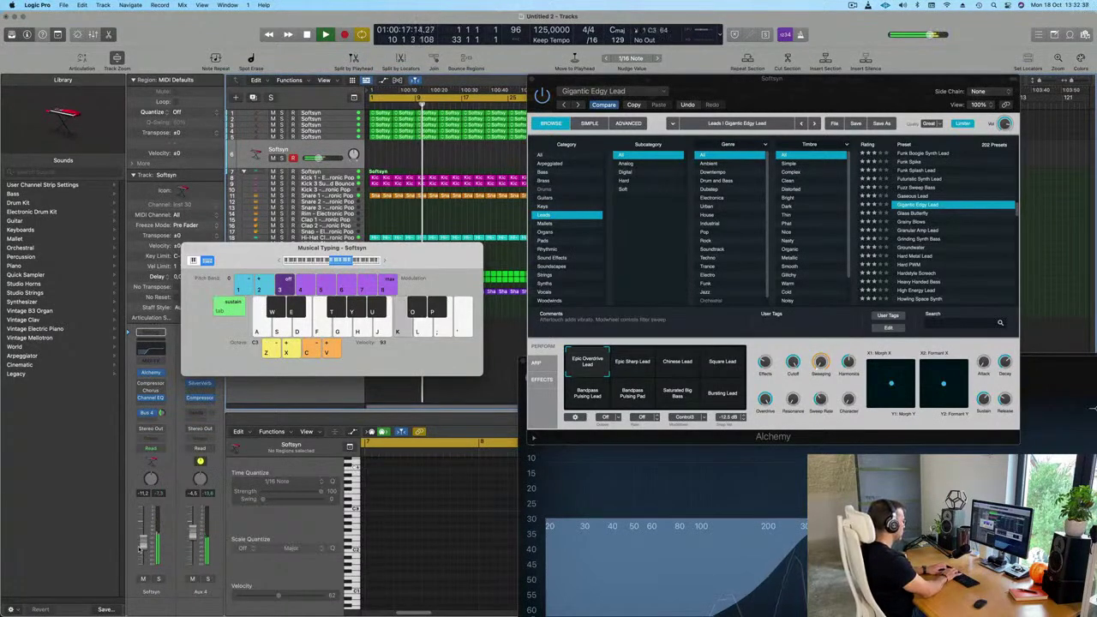
key("j")
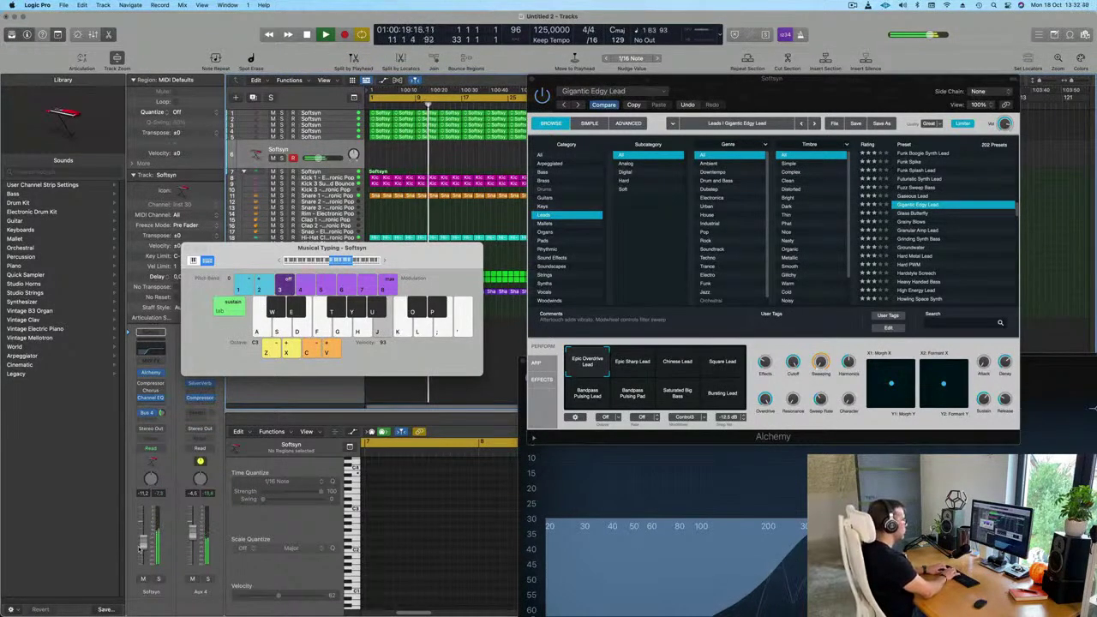
Try out a melody on the Gigantic Edgy Lead at octave C3 and repeat it one octave higher at C4
key("k")
key("k")
key("j")
key("h")
key("j")
key("k")
key("h")
left_click(386, 261)
key("h")
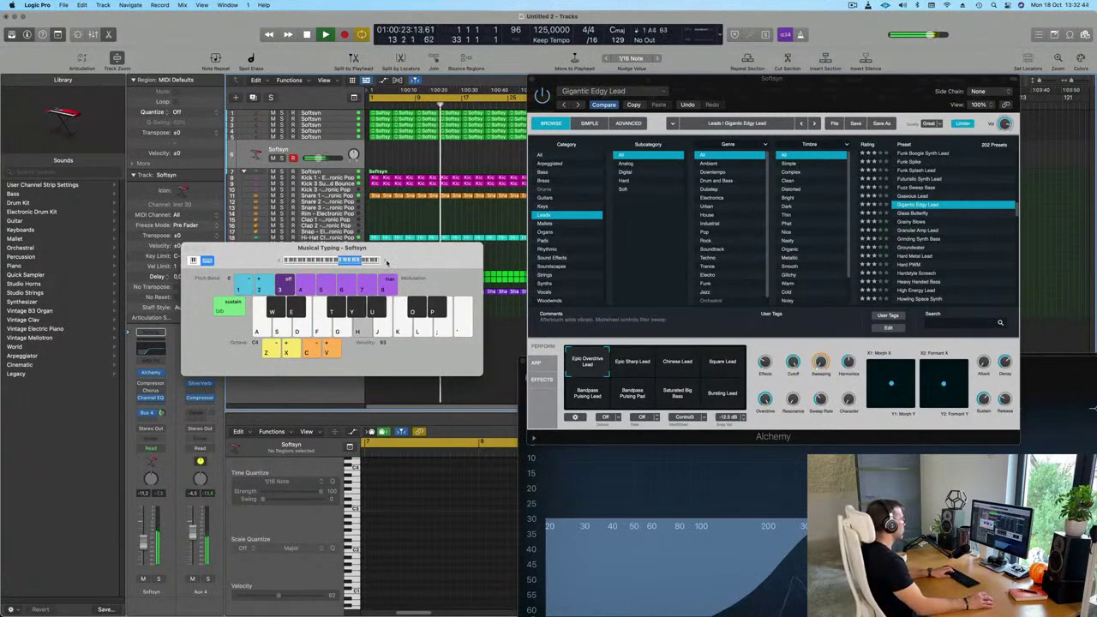
key("j")
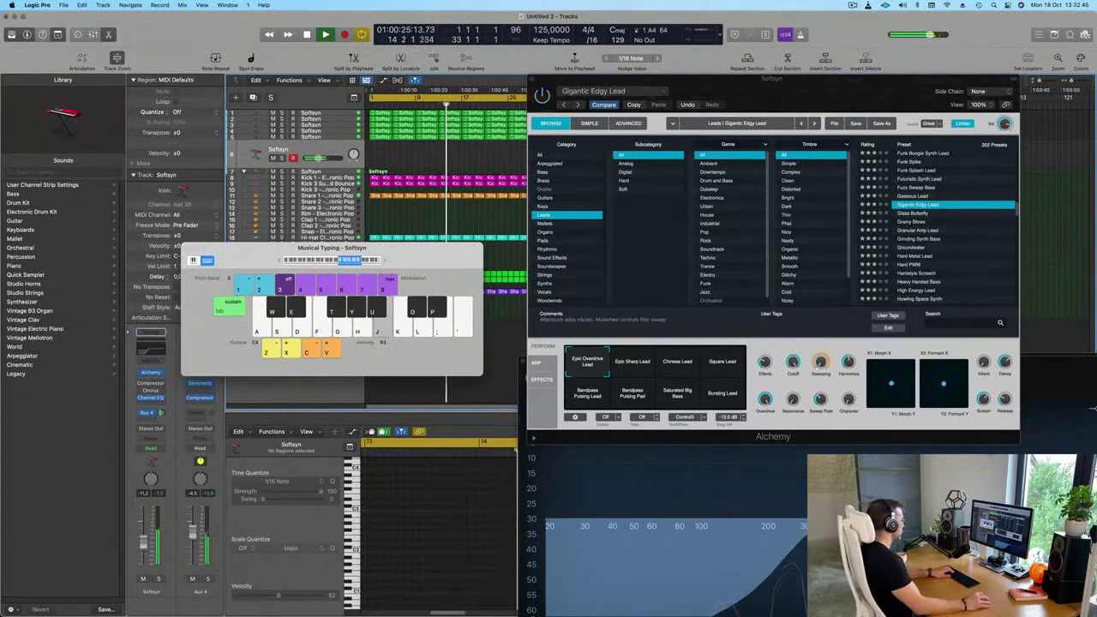
key("j")
key("h")
Audition the Gigantic Edgy Lead's other performance snapshots, from Epic Sharp Lead to Bandpass Pulsing Pad, and return to Epic Overdrive Lead
left_click(635, 367)
key("k")
left_click(678, 367)
left_click(725, 364)
left_click(588, 392)
left_click(632, 393)
left_click(591, 363)
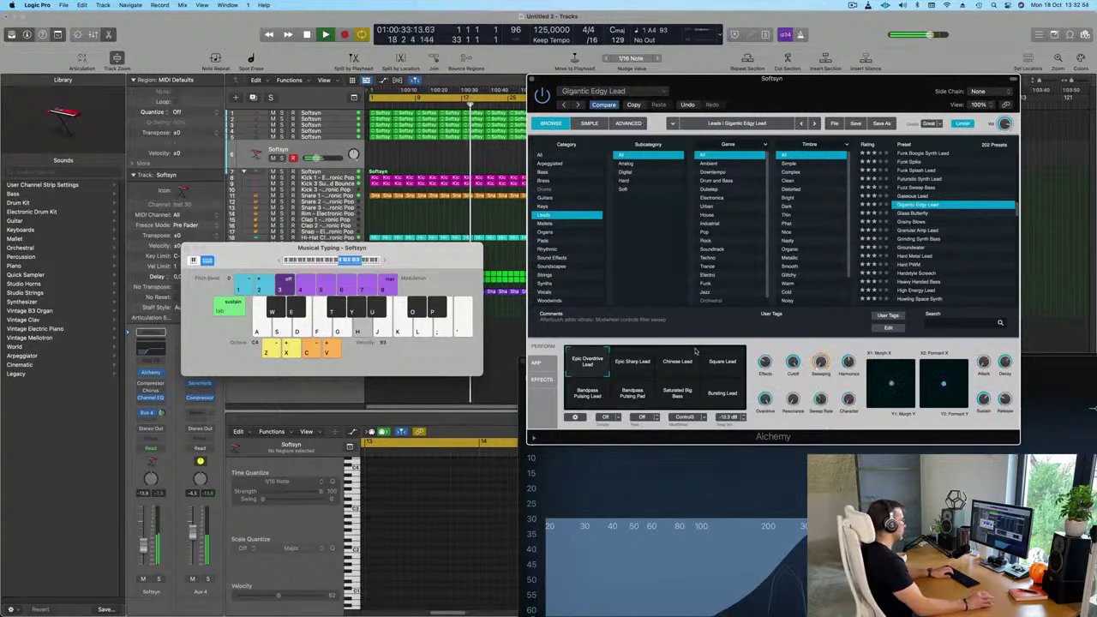
Improvise melody ideas in the upper keyboard range at octave C4 over the playing arrangement
key("l")
key("k")
key("h")
key("apostrophe")
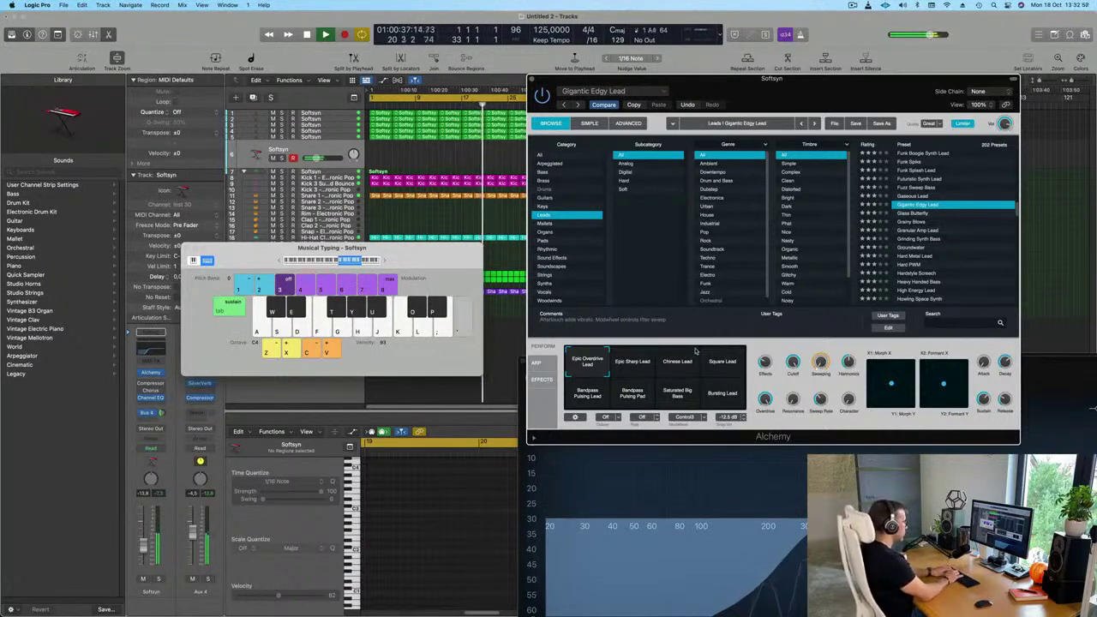
key("apostrophe")
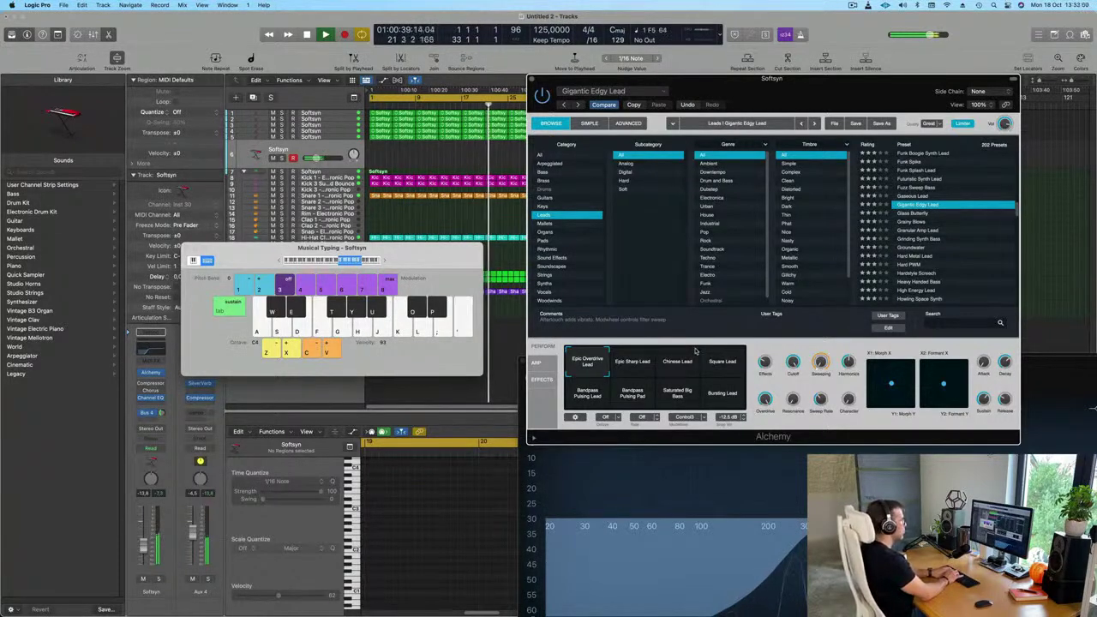
key("k")
key("apostrophe")
key("apostrophe")
key("semicolon")
key("l")
key("k")
key("k")
key("k")
key("k")
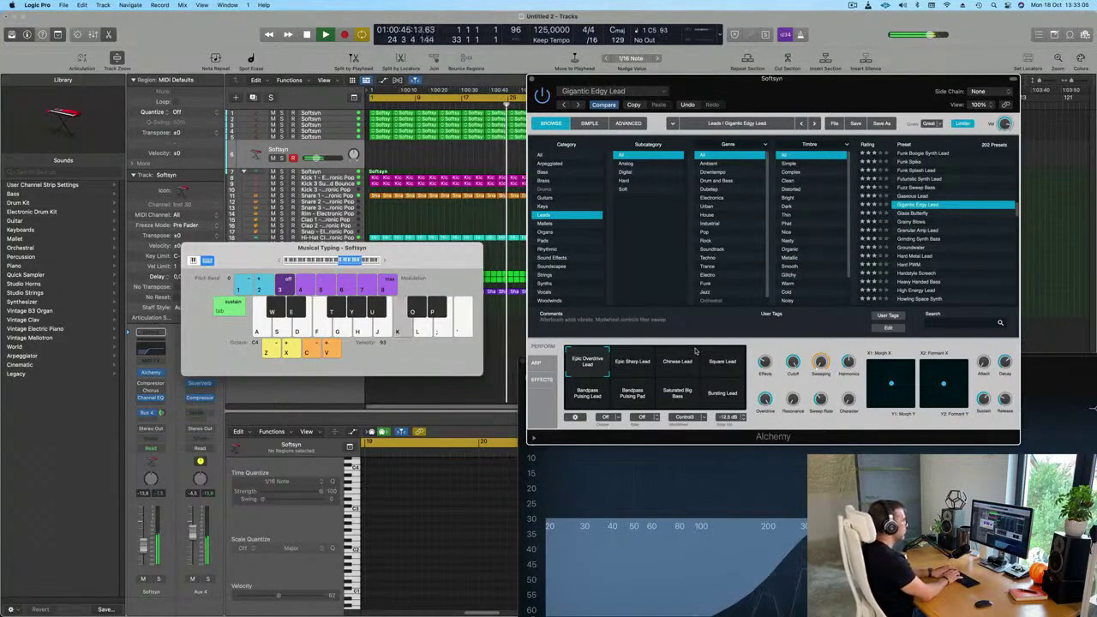
key("apostrophe")
key("apostrophe")
key("semicolon")
key("k")
key("k")
key("apostrophe")
key("k")
key("apostrophe")
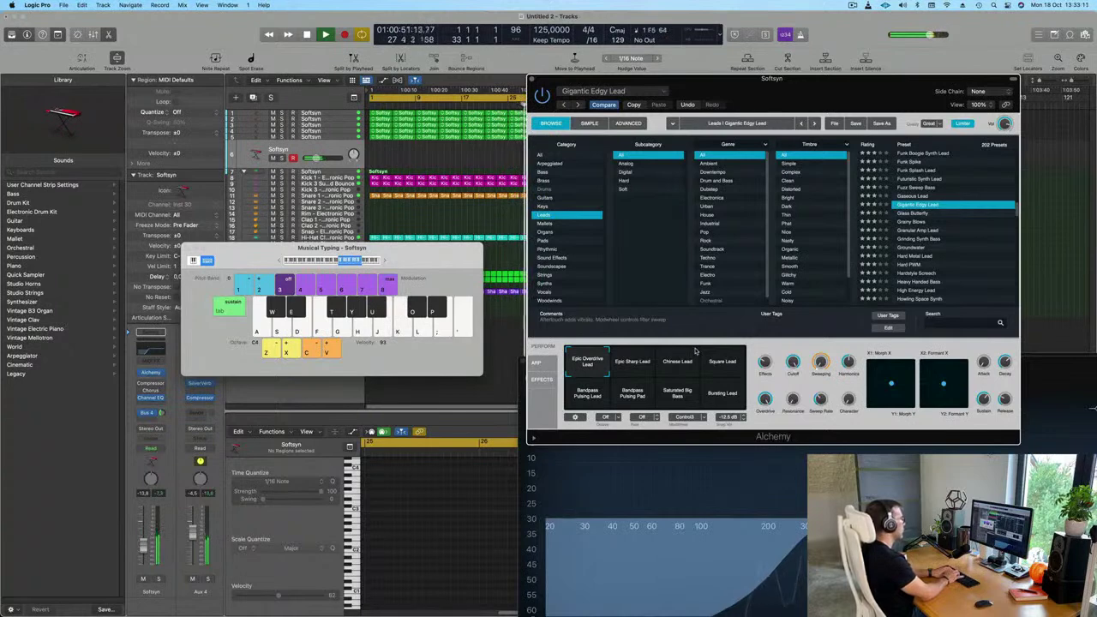
Try a rising melody line, compare it at octave C3 and return the musical keyboard to C4
key("f")
key("g")
key("h")
key("j")
key("k")
key("h")
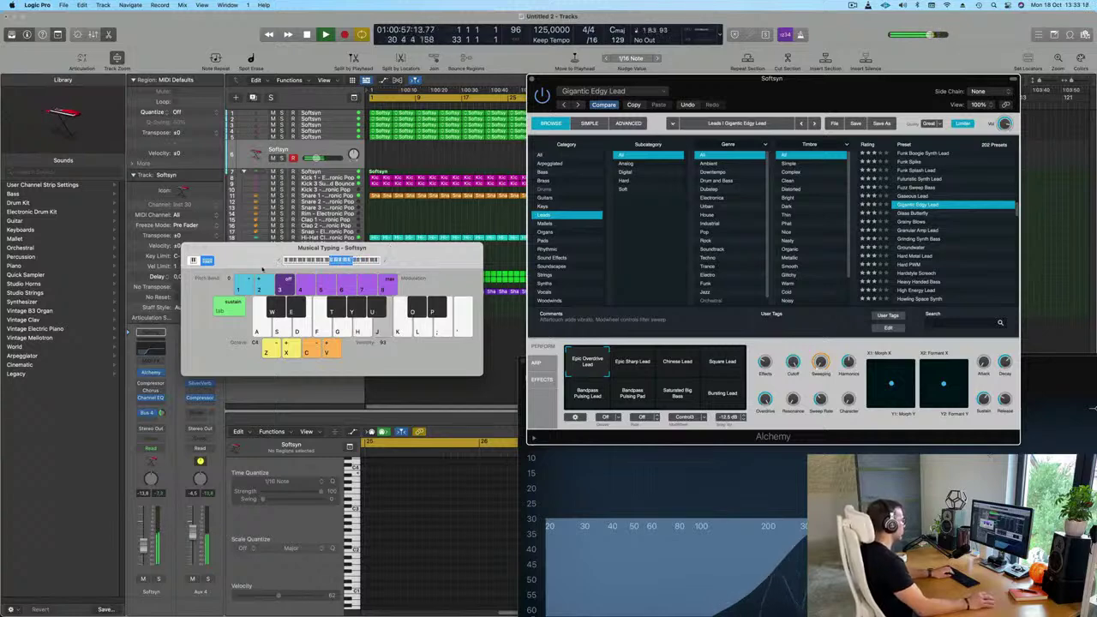
key("k")
key("h")
left_click(384, 262)
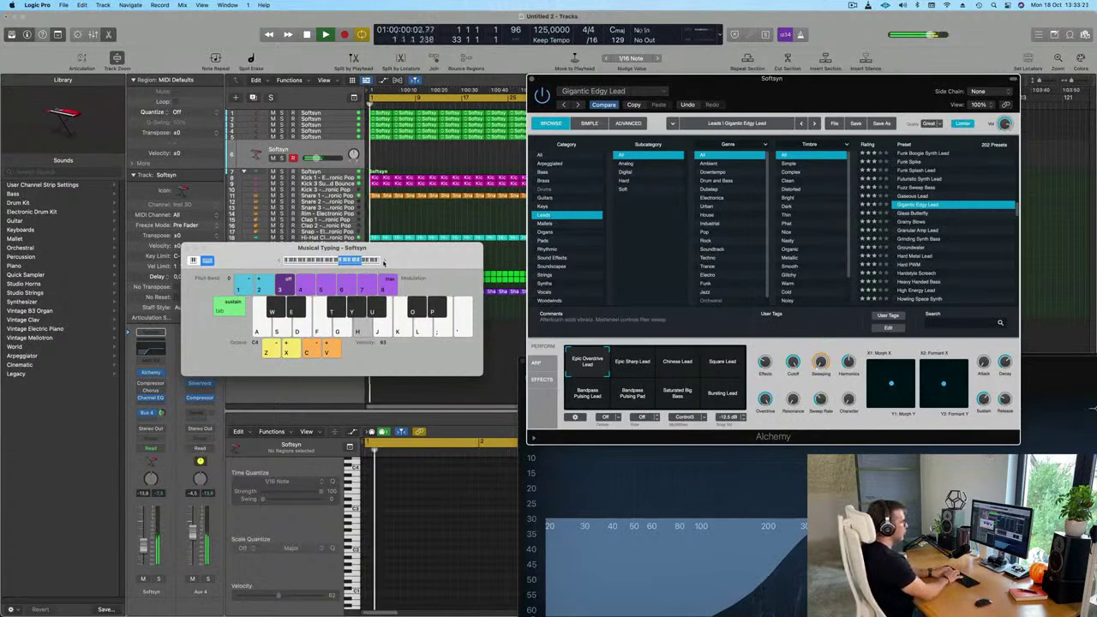
Play a further melody variation with the Gigantic Edgy Lead from the start of the loop
key("l")
key("apostrophe")
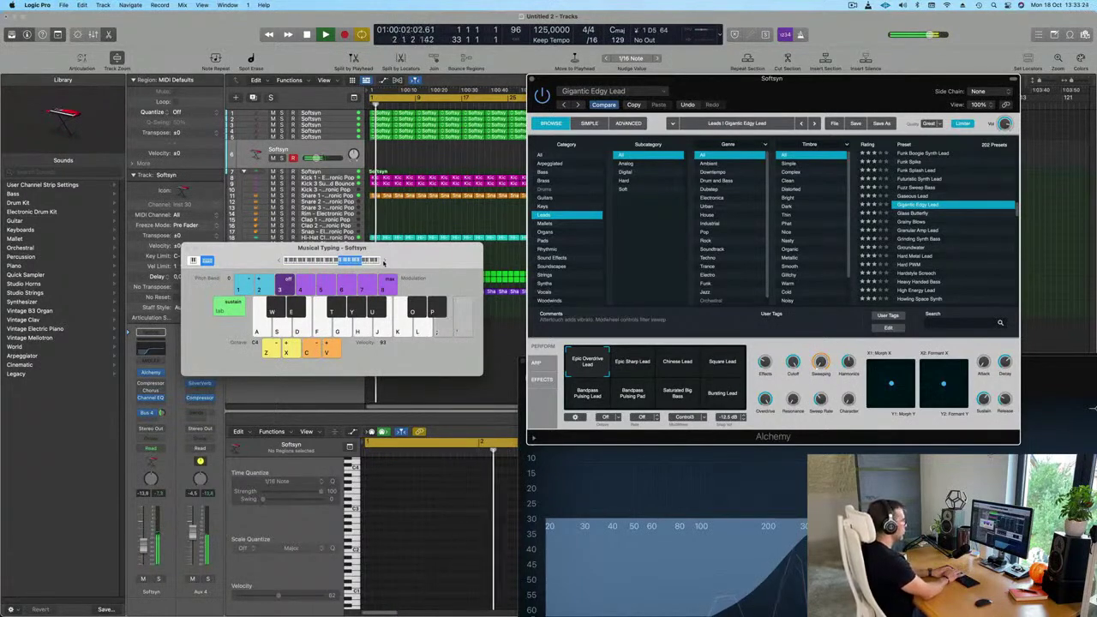
key("k")
key("h")
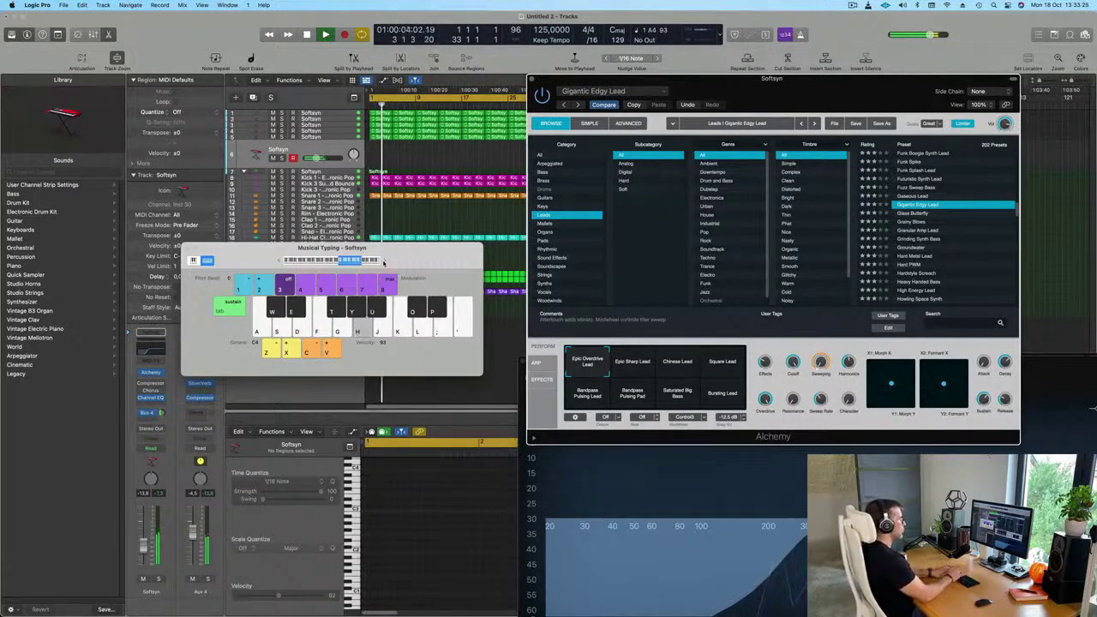
key("j")
key("h")
key("j")
key("k")
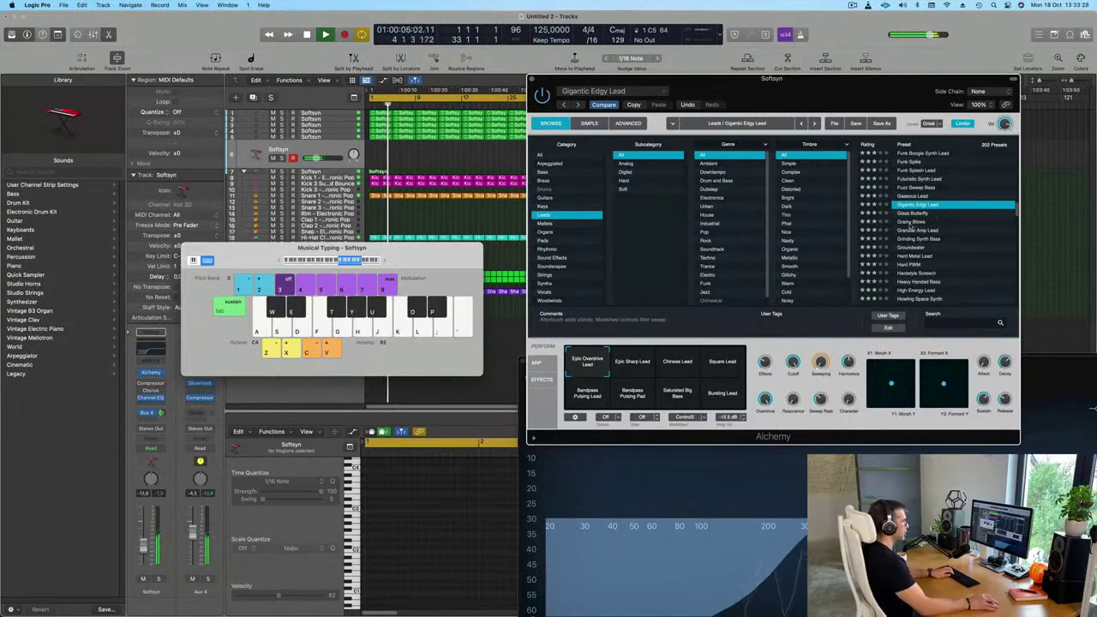
Audition the Grainy Blows, Granular Amp Lead and Groundwater presets with short melody notes
left_click(912, 223)
key("k")
key("j")
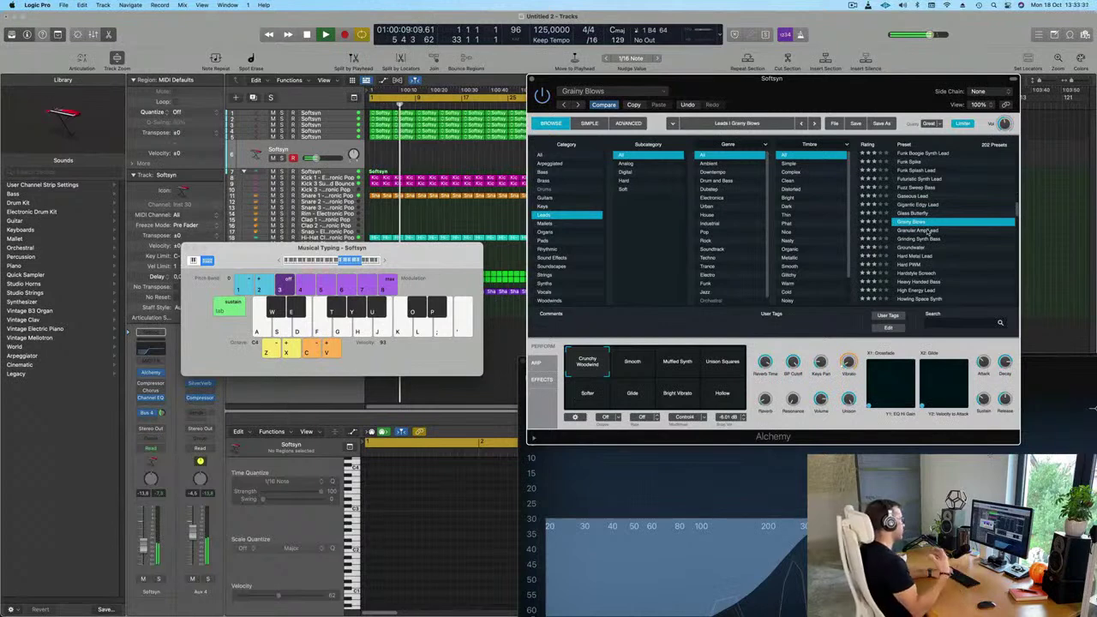
left_click(928, 232)
key("h")
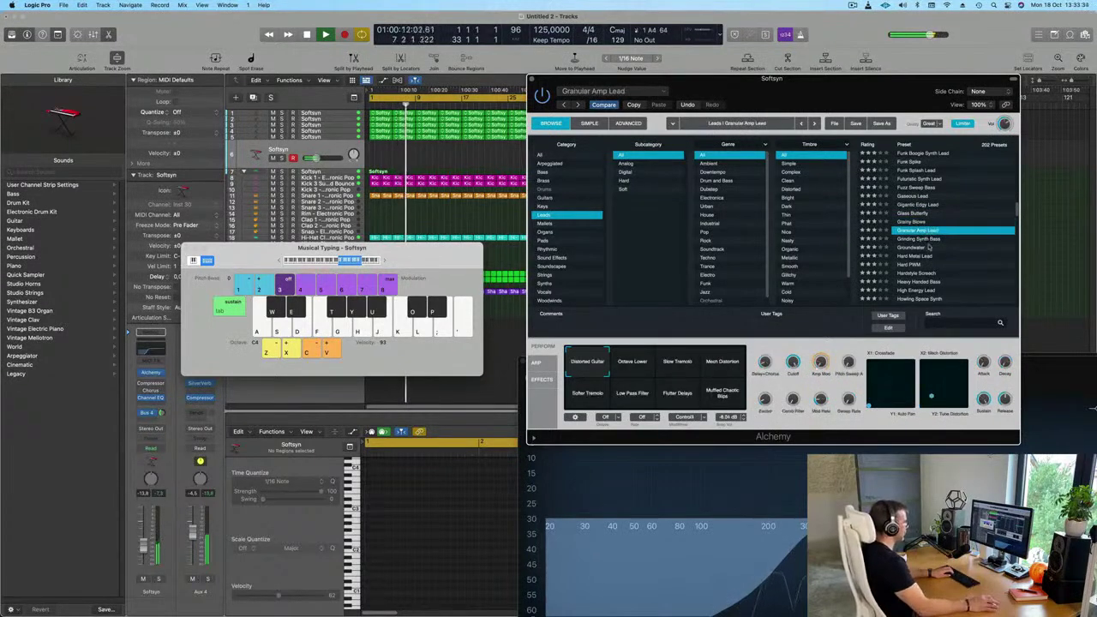
left_click(911, 248)
key("j")
key("k")
Audition the Hard Metal Lead and High Energy Lead presets with short melody phrases
left_click(924, 256)
key("j")
key("k")
key("j")
key("h")
scroll(956, 278, "down", 3)
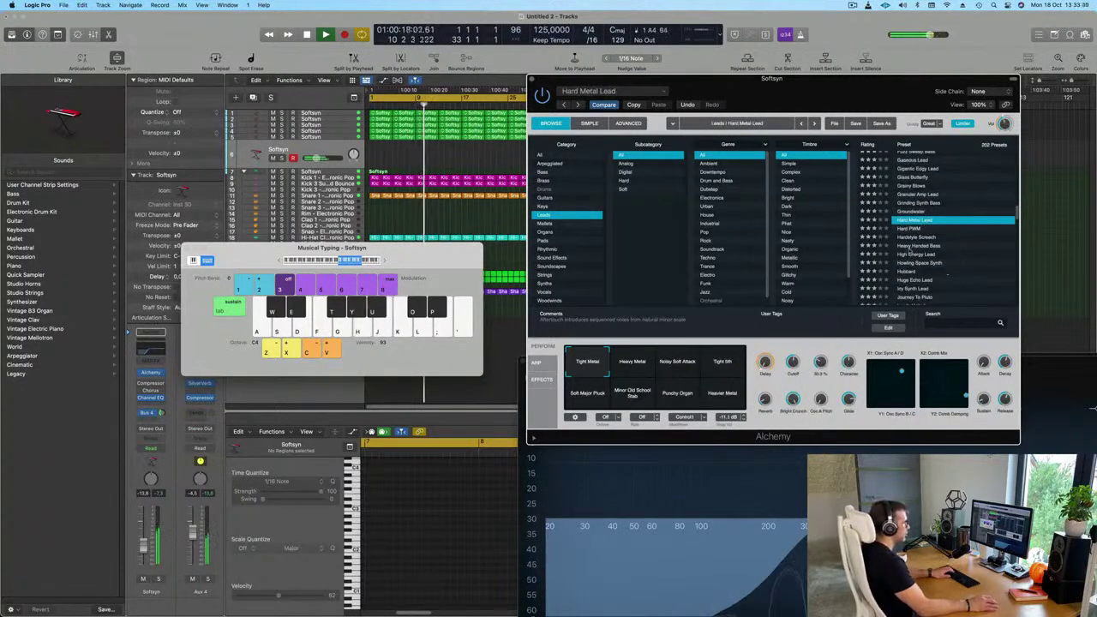
left_click(911, 254)
key("j")
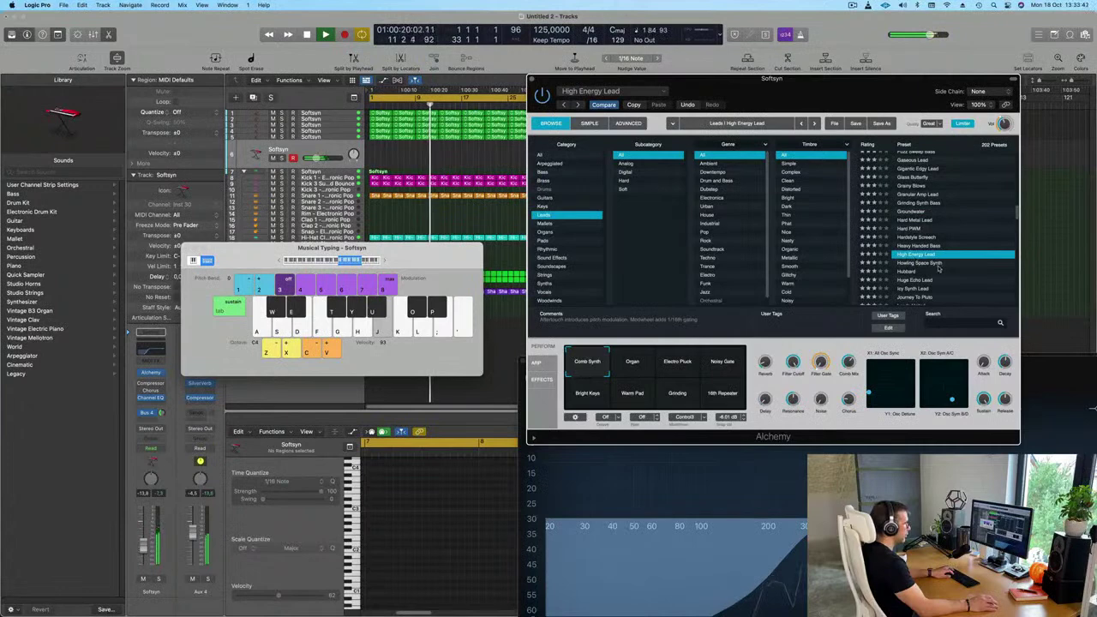
key("k")
scroll(941, 270, "down", 1)
Load the Huge Echo Lead preset, raise track 6's fader to -4.3 dB and try out melody notes
left_click(914, 260)
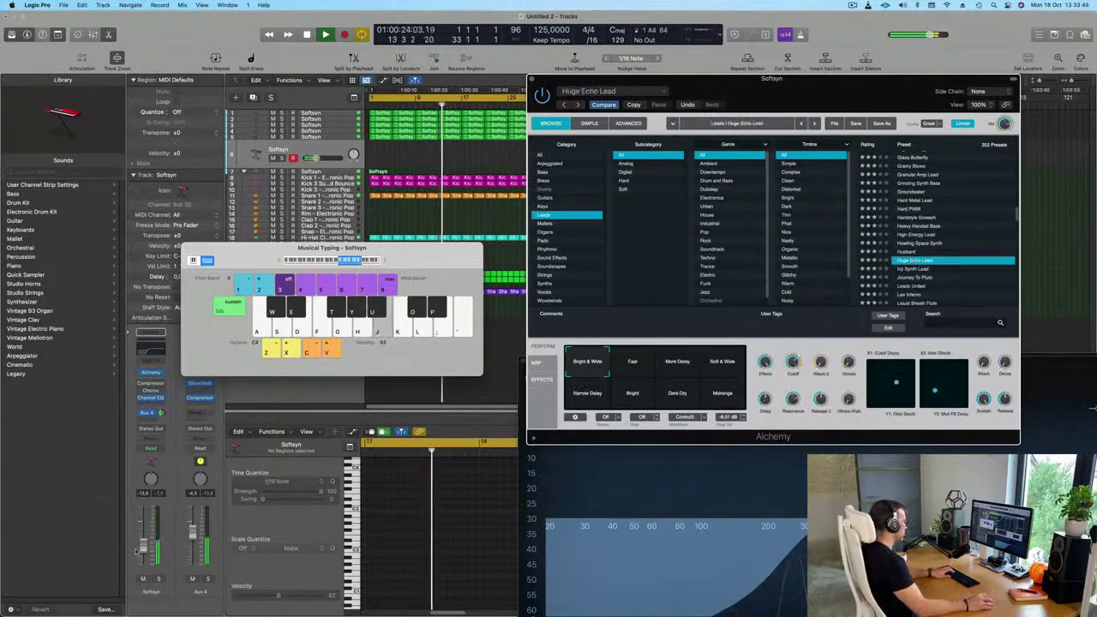
left_click_drag(143, 547, 144, 535)
key("j")
key("k")
key("h")
key("j")
key("k")
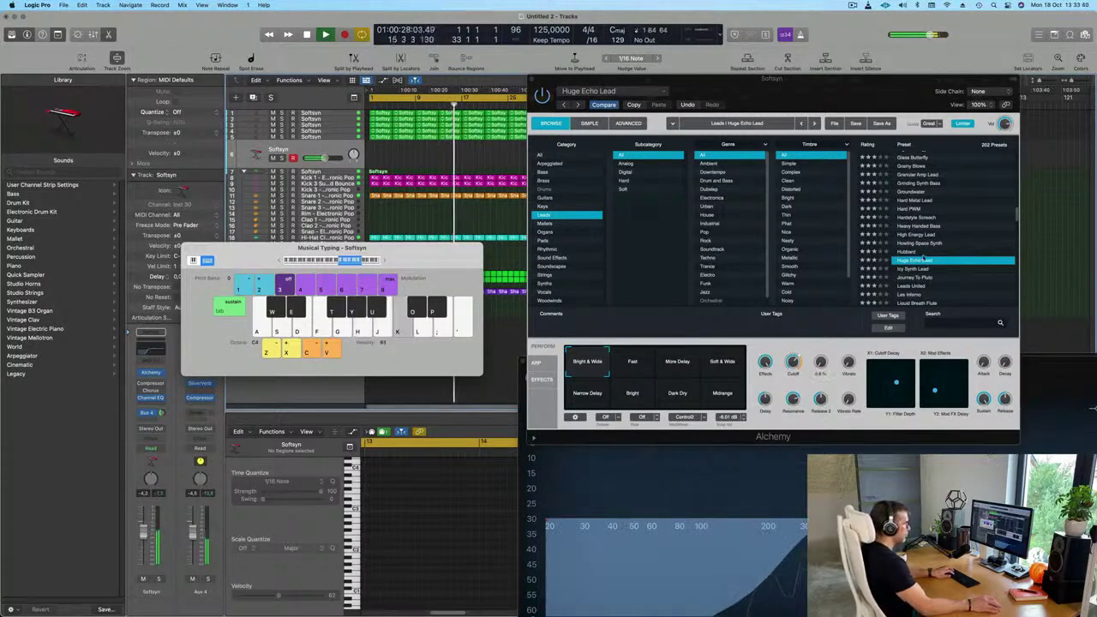
Audition the Leads United preset with a melody note
scroll(914, 262, "down", 2)
left_click(908, 260)
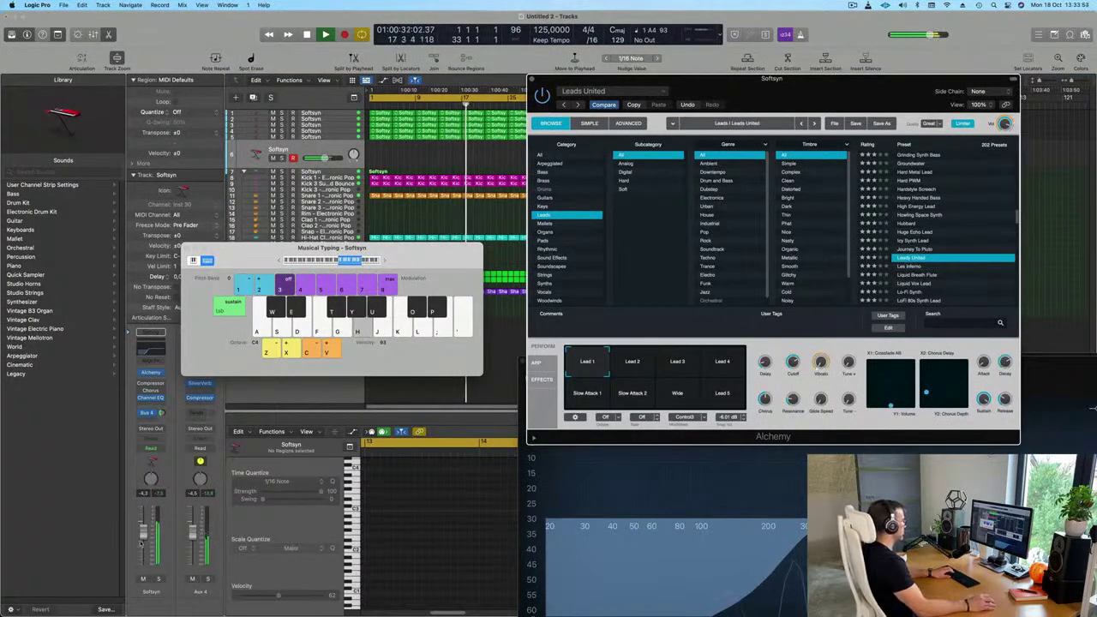
key("k")
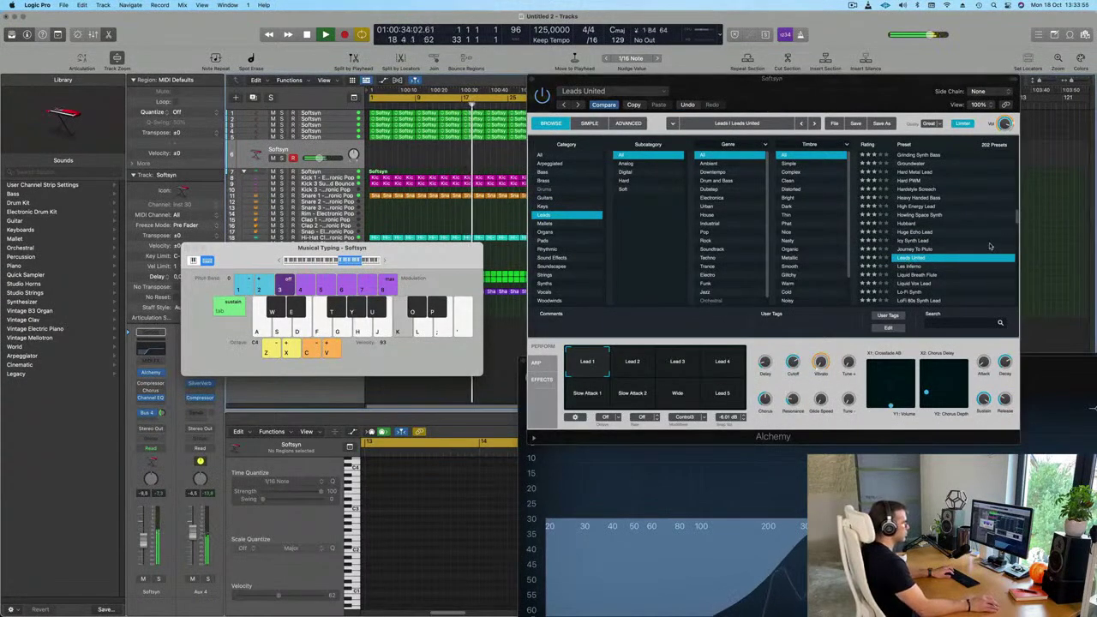
Load the Liquid Breath Flute preset and try out melody notes at octave C3
scroll(986, 247, "down", 1)
left_click(917, 265)
key("x")
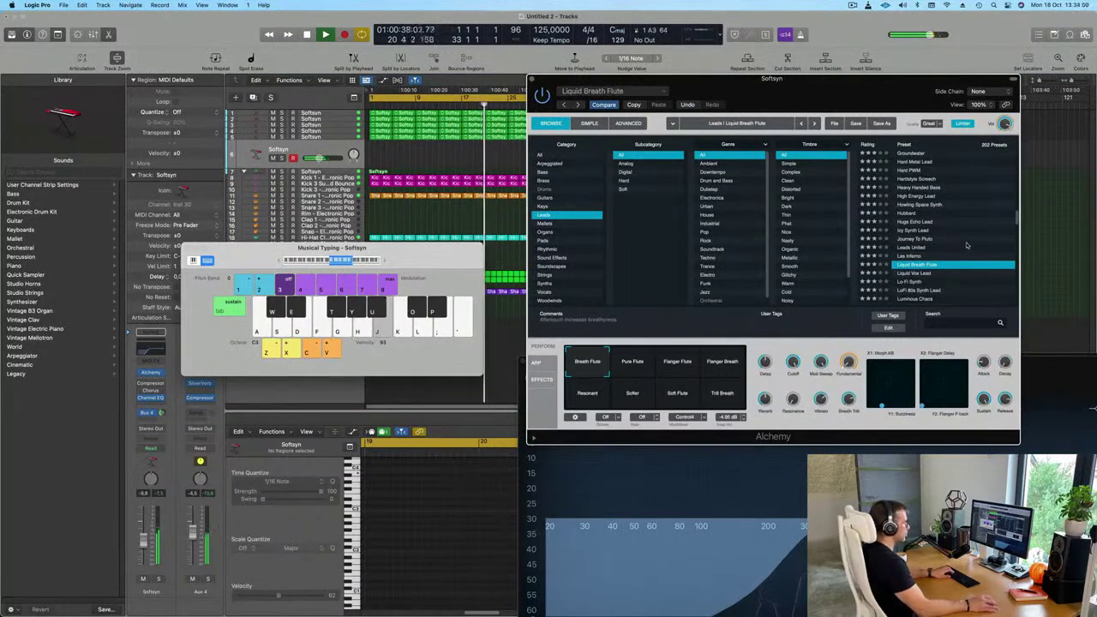
scroll(965, 247, "down", 3)
key("j")
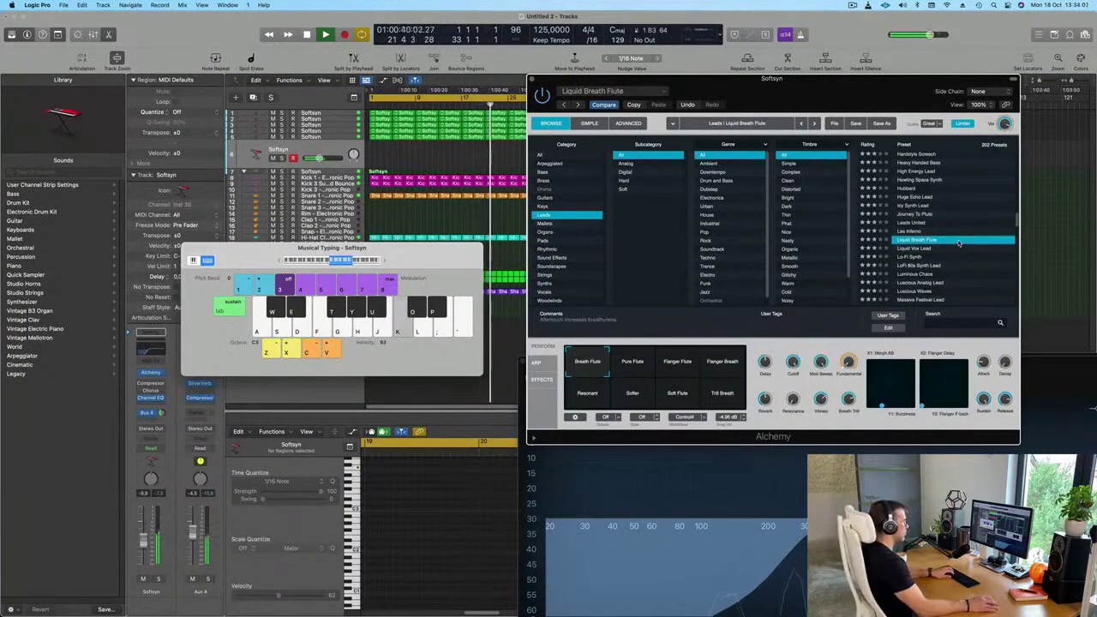
key("k")
key("j")
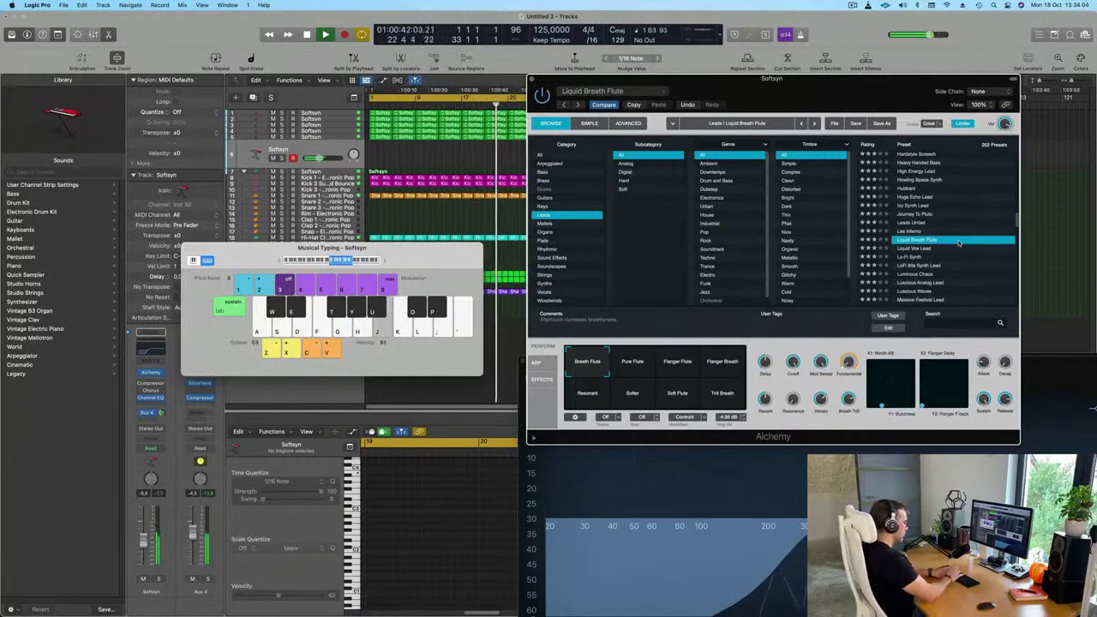
key("apostrophe")
key("k")
key("j")
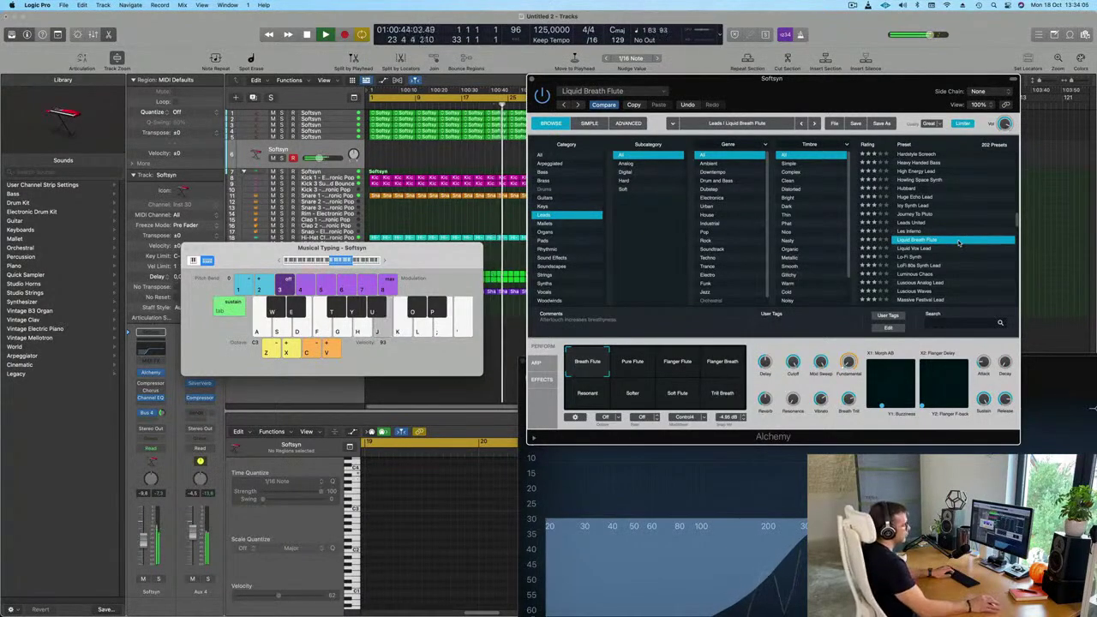
Audition the Liquid Vox Lead and Luscious Analog Lead presets further down the Leads list
left_click(926, 248)
key("h")
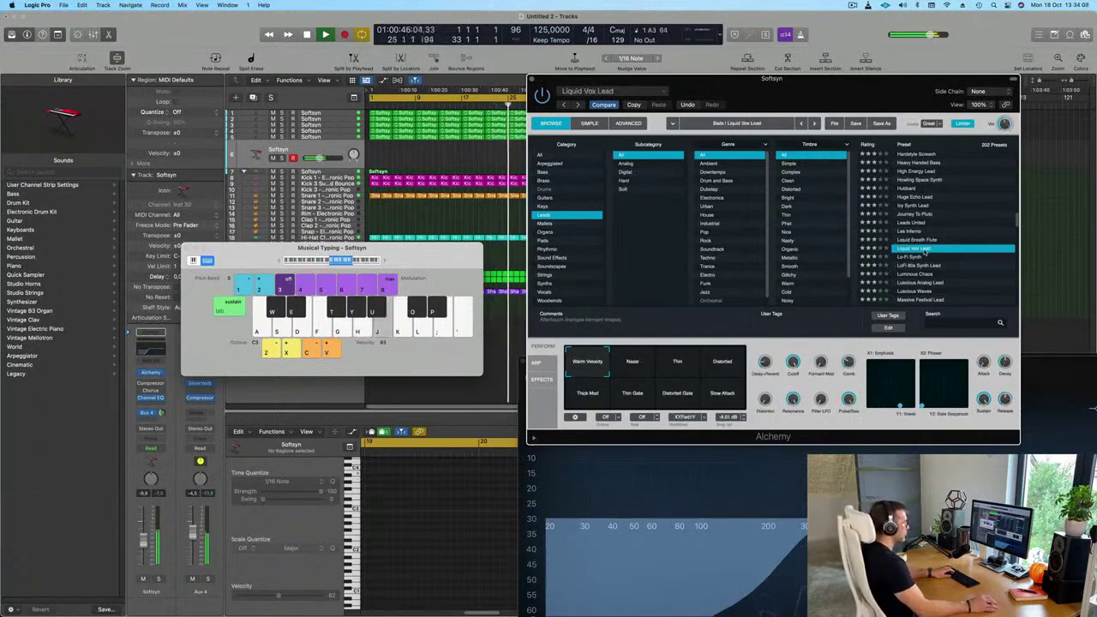
scroll(924, 252, "down", 2)
left_click(922, 256)
key("j")
key("k")
scroll(943, 252, "down", 3)
key("h")
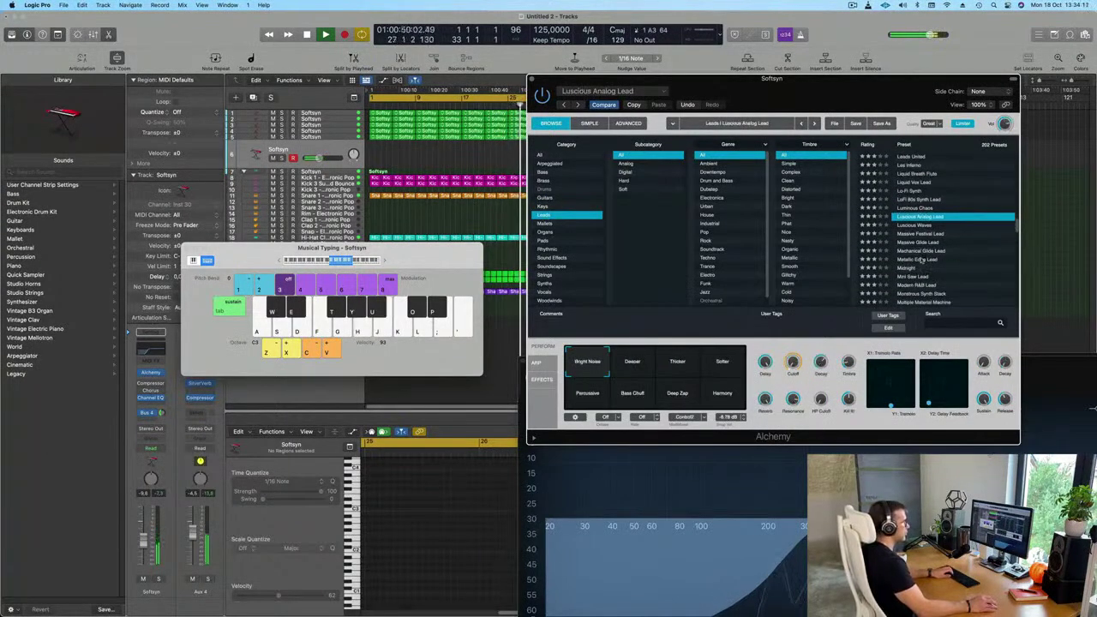
Audition the Metallic Edge Lead preset, load Mini Saw Lead and play notes with it
left_click(924, 258)
key("h")
key("j")
key("k")
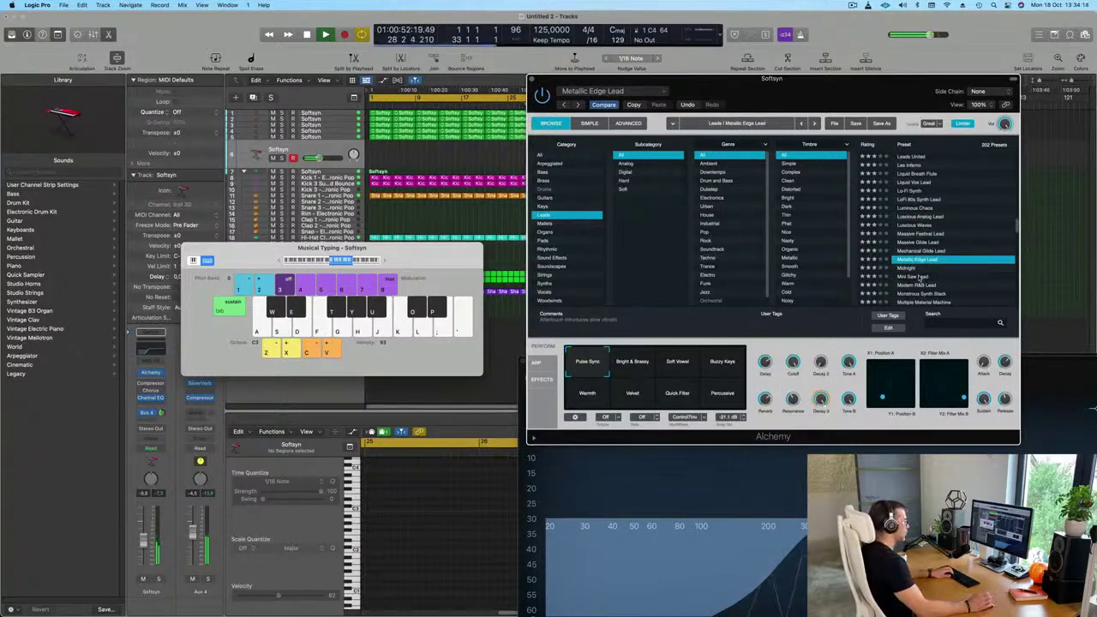
left_click(919, 276)
key("j")
scroll(928, 276, "down", 3)
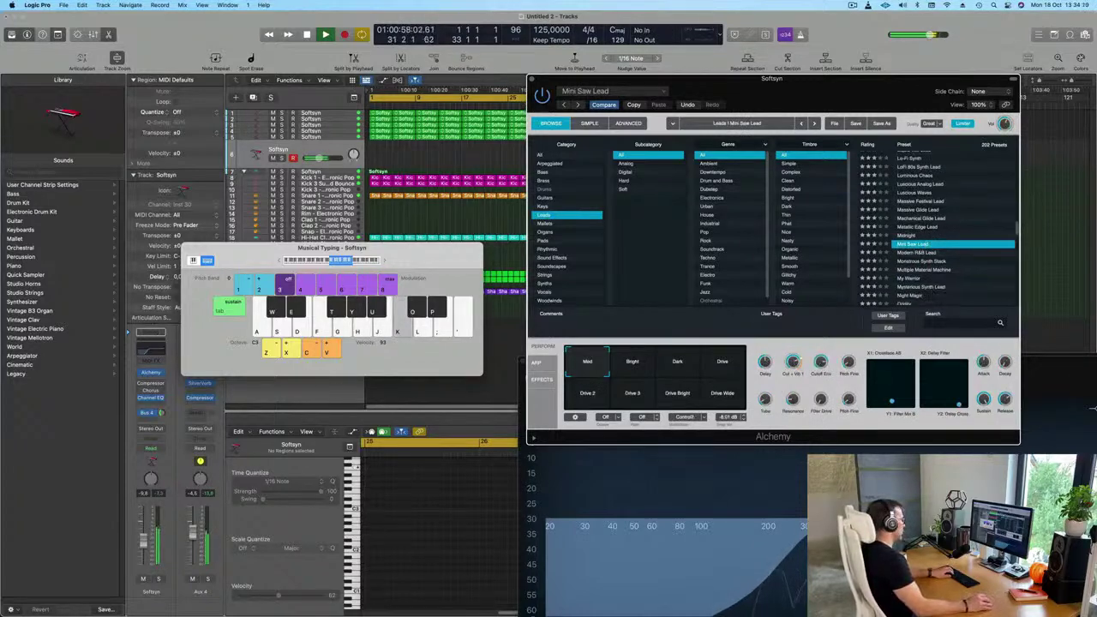
key("k")
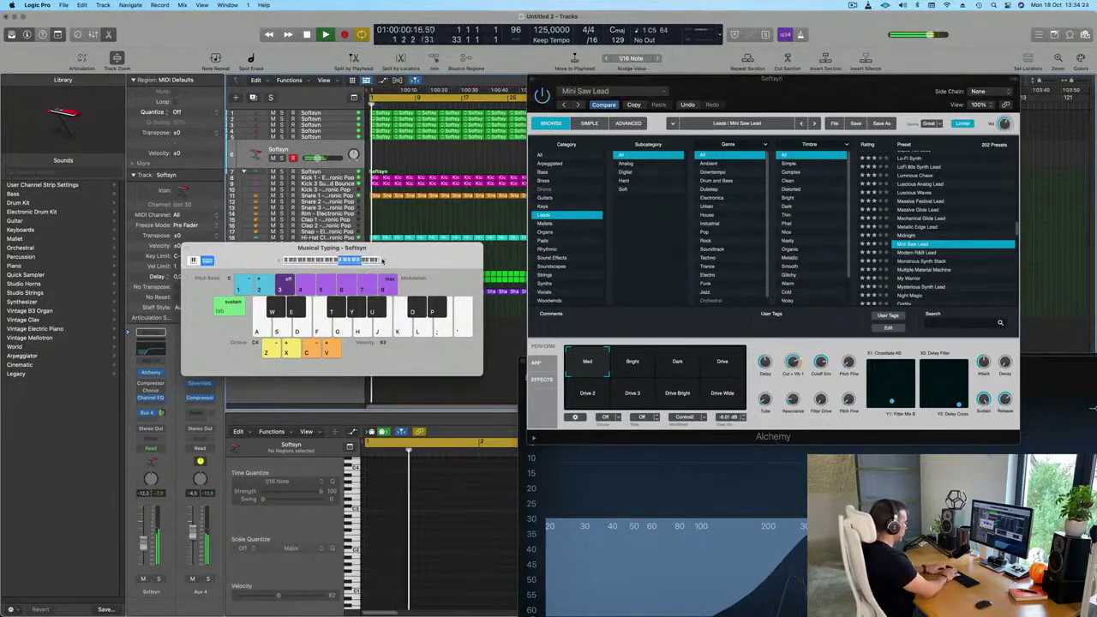
Try out melody phrases with the Mini Saw Lead at octave C4, mixing low and high notes
key("a")
key("s")
key("d")
key("l")
key("k")
key("j")
key("d")
key("l")
key("d")
key("a")
key("s")
key("d")
key("a")
key("s")
Compare the Mini Saw Lead's Bright, Dark and Drive snapshots and settle on Bright
left_click(630, 366)
key("a")
left_click(678, 365)
key("s")
left_click(723, 366)
key("a")
left_click(638, 363)
key("a")
key("s")
key("a")
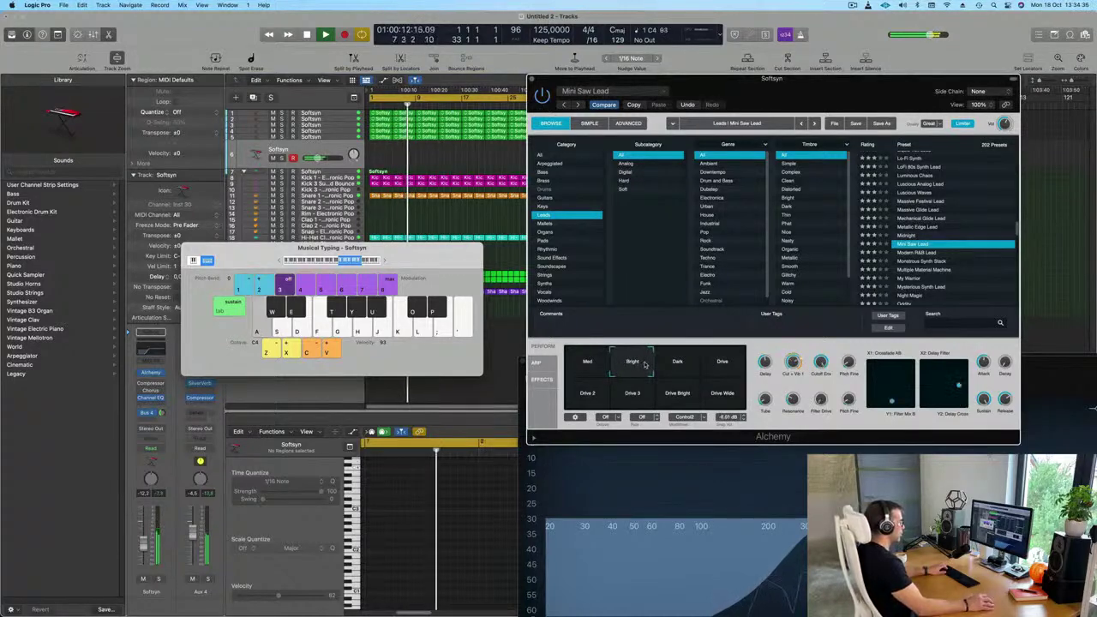
key("a")
Move the Musical Typing keyboard clear of the track area and rehearse a repeated C4 note pattern
left_click_drag(431, 265, 790, 410)
key("a")
key("a")
key("a")
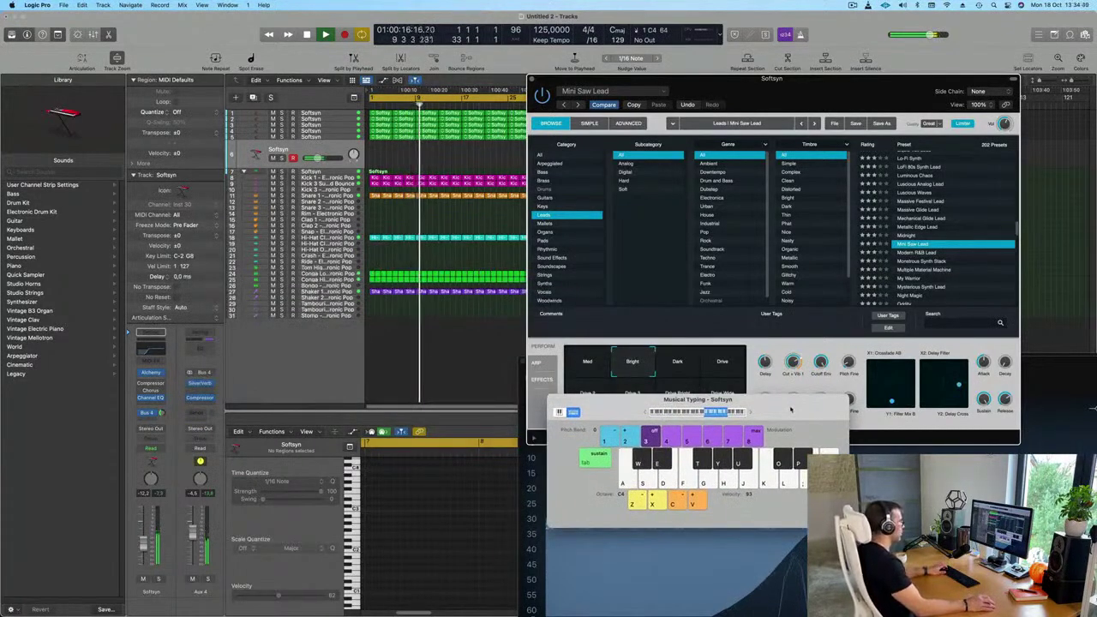
key("s")
key("a")
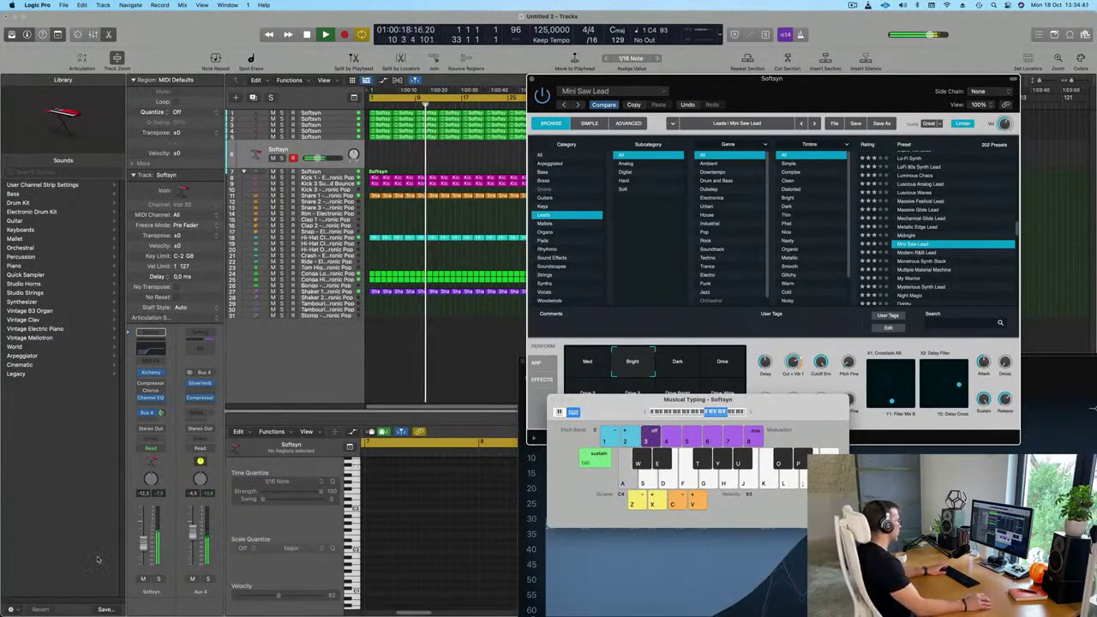
Lower track 6's fader to -13.4 dB while rehearsing the repeated C4 note
key("a")
left_click_drag(143, 547, 144, 545)
key("a")
key("a")
key("a")
Record a repeated C4 note pattern on track 6 with the Mini Saw Lead, from about bar 13 to bar 25
key("r")
key("a")
key("a")
key("a")
key("a")
key("a")
key("a")
key("a")
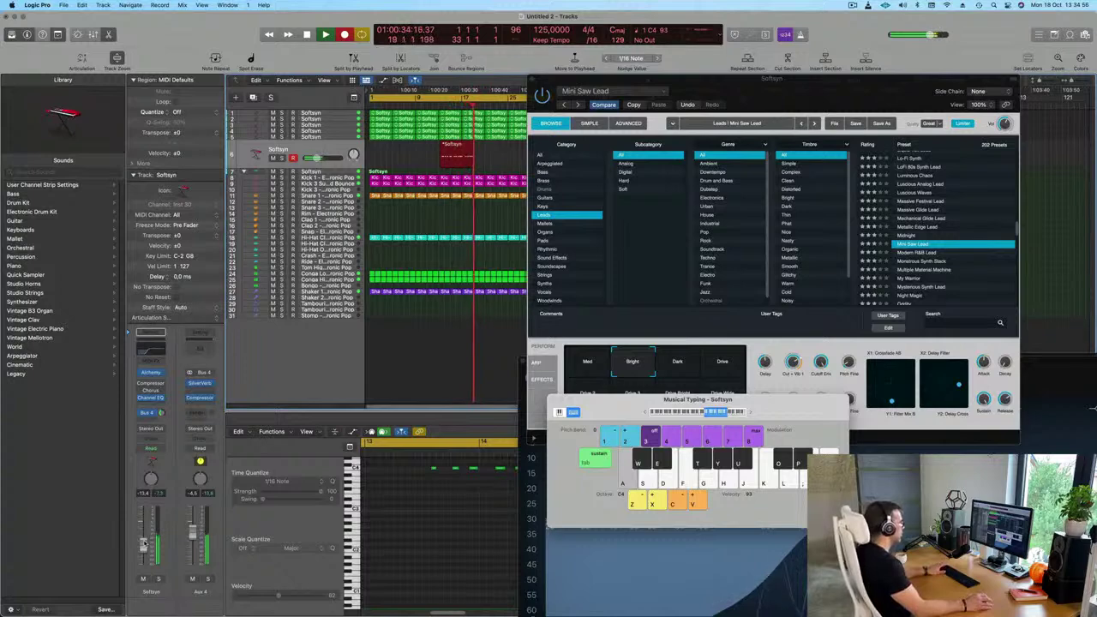
key("a")
key("a")
key("a")
key("a")
key("a")
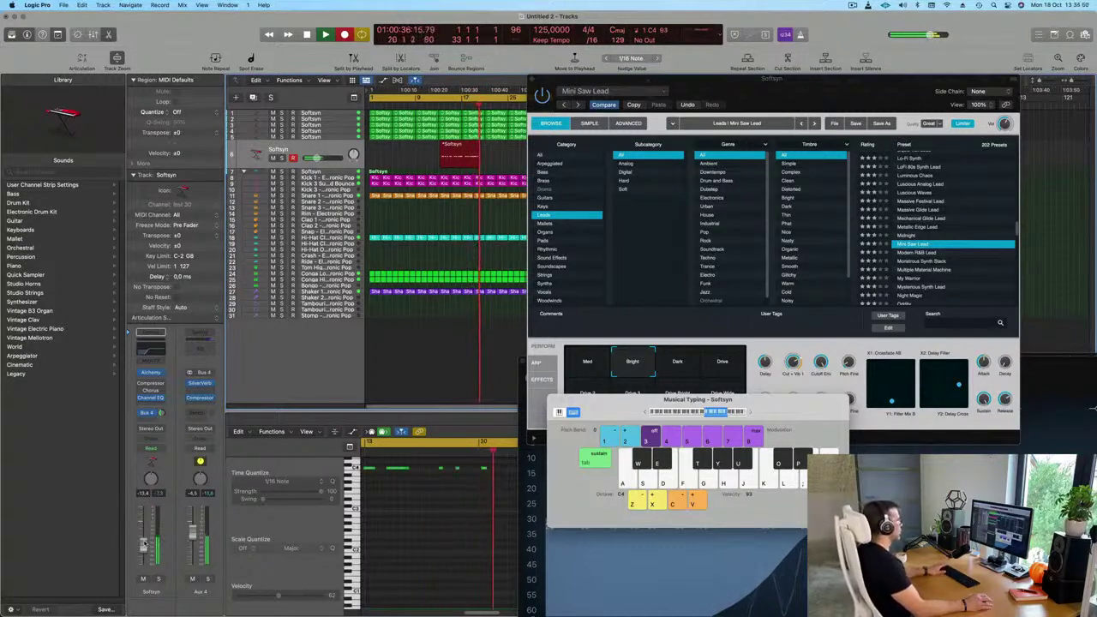
key("a")
key("a")
key("a")
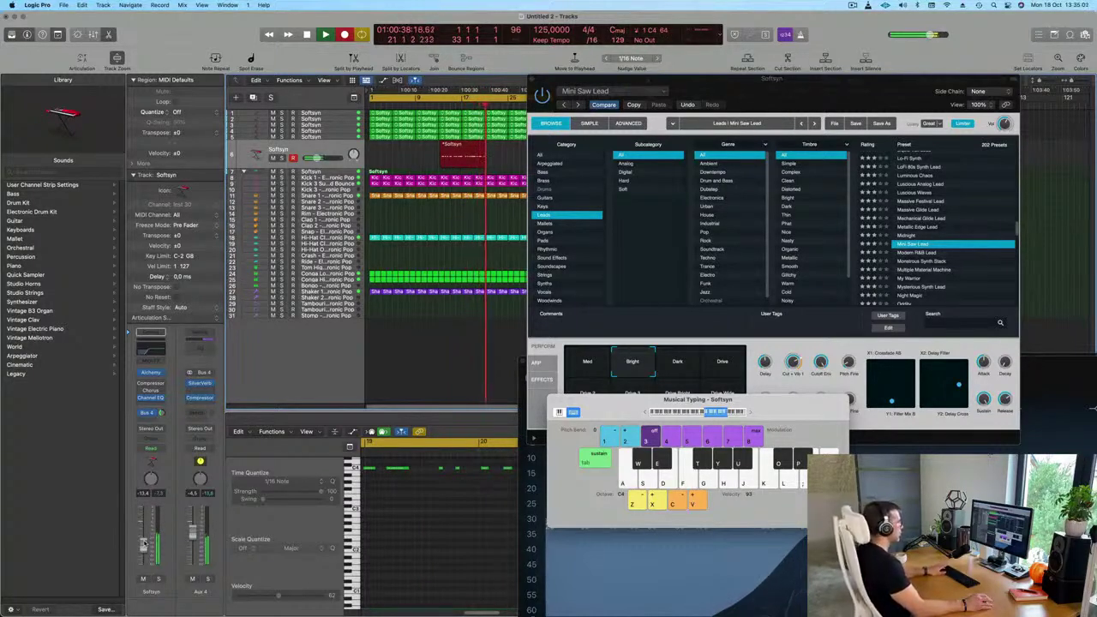
key("a")
key("a")
key("a")
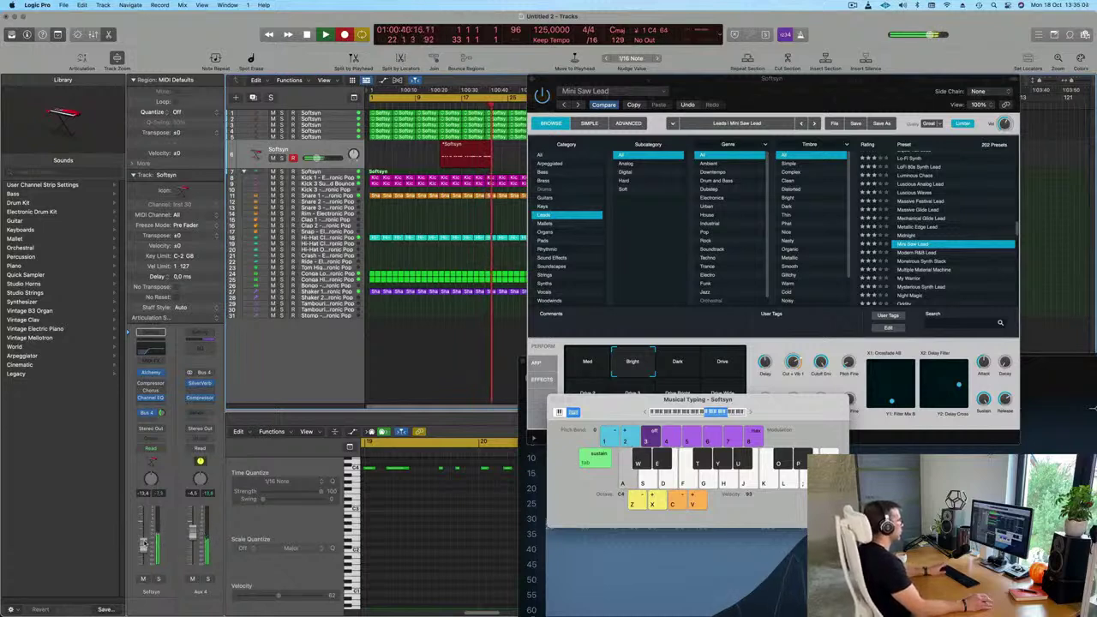
key("a")
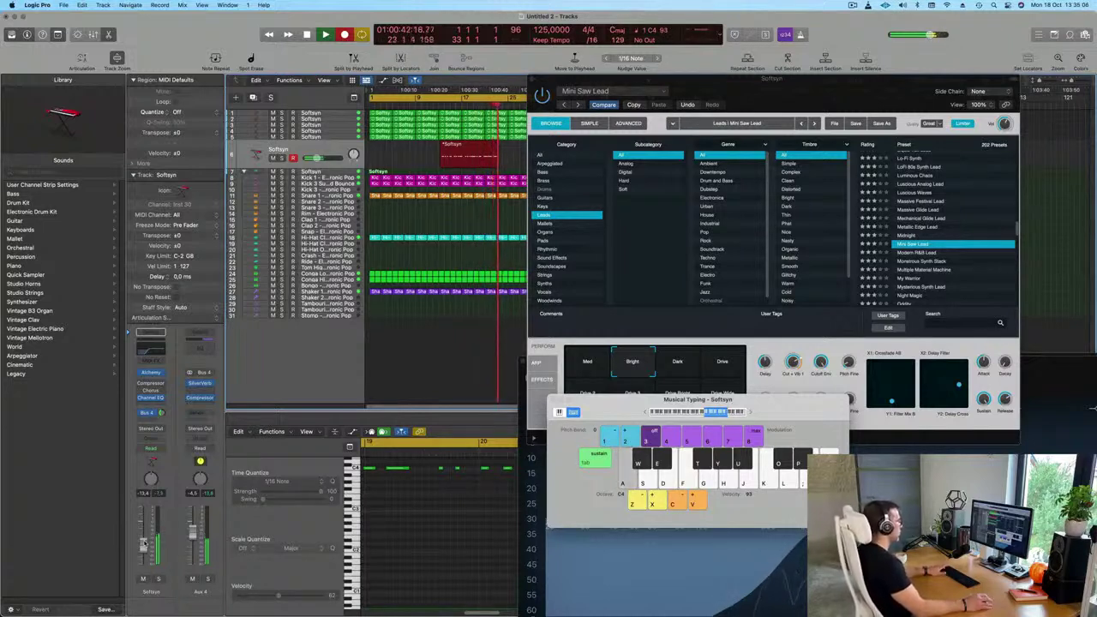
key("a")
key("a")
key("a")
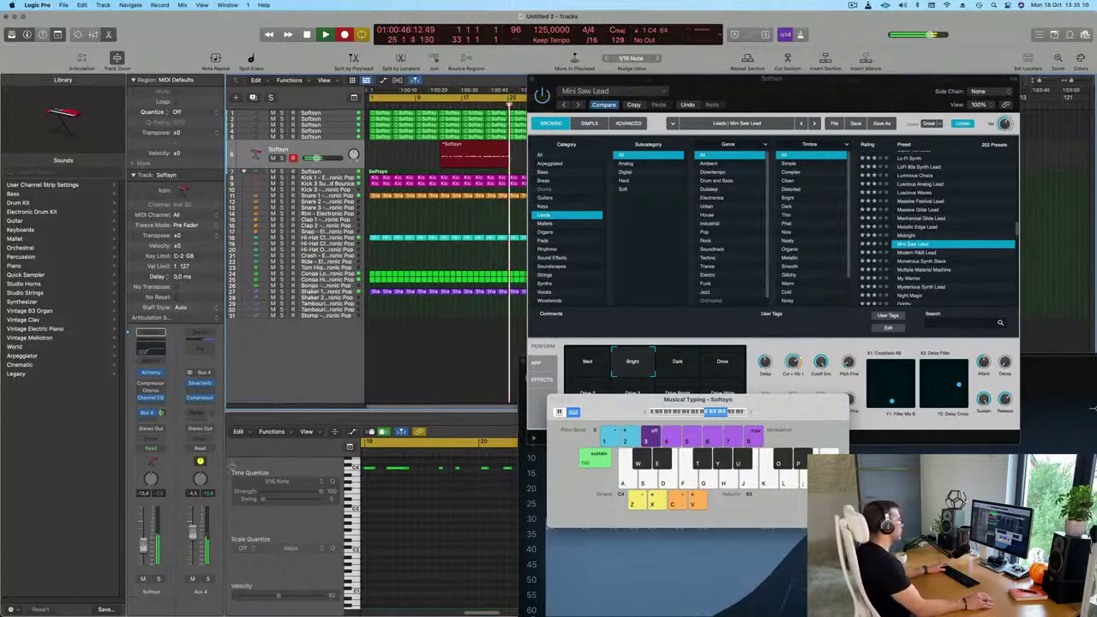
key("space")
Split the recorded region at bar 21, delete the earlier part and move the remaining part to bar 1
left_click(484, 144)
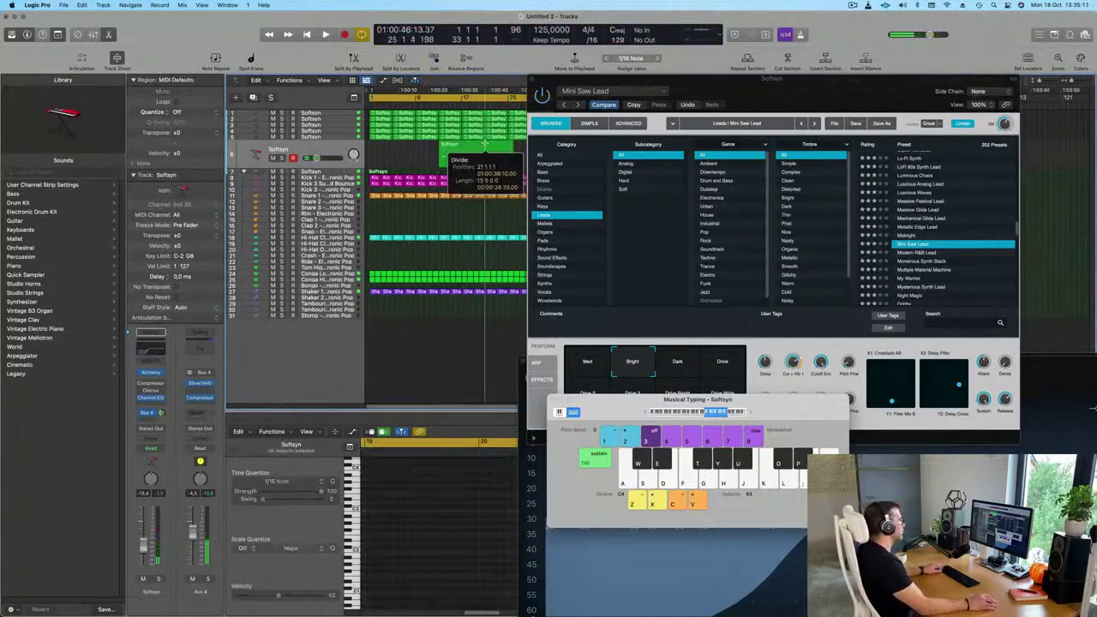
key("BackSpace")
left_click_drag(502, 146, 372, 151)
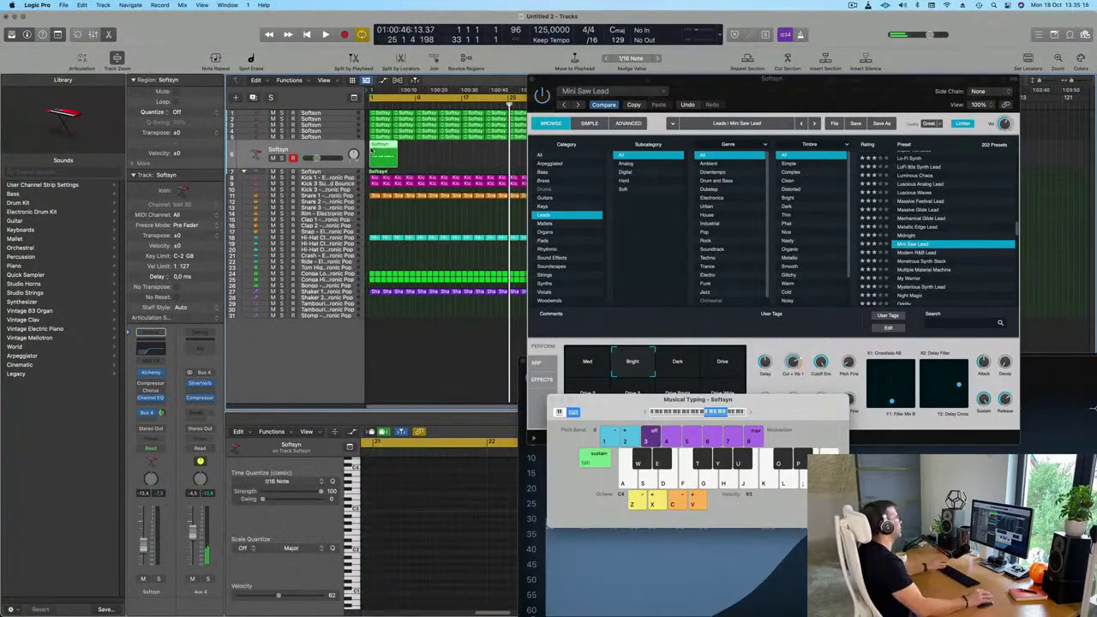
Play the moved region from the start, then split it at bar 5 and delete the leftover tail
key("Return")
key("space")
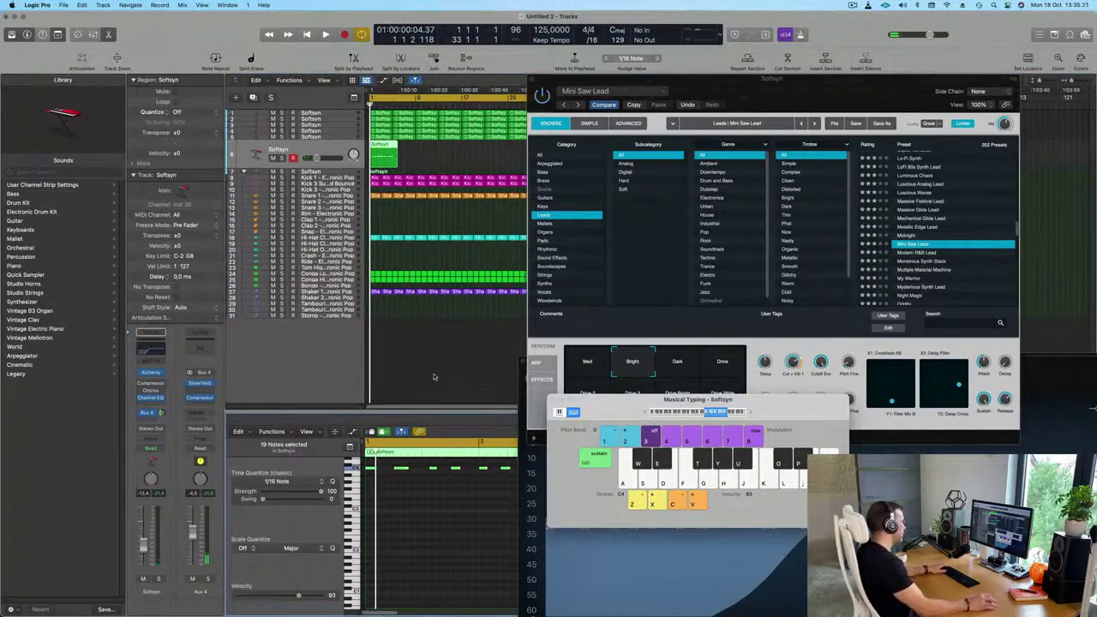
key("space")
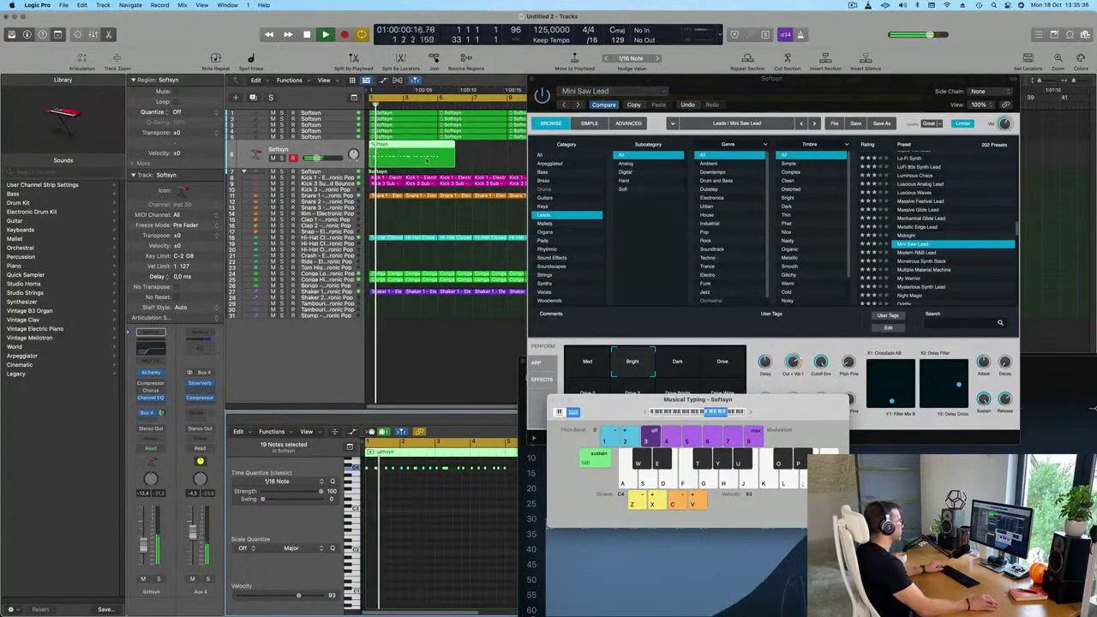
scroll(408, 153, "up", 3)
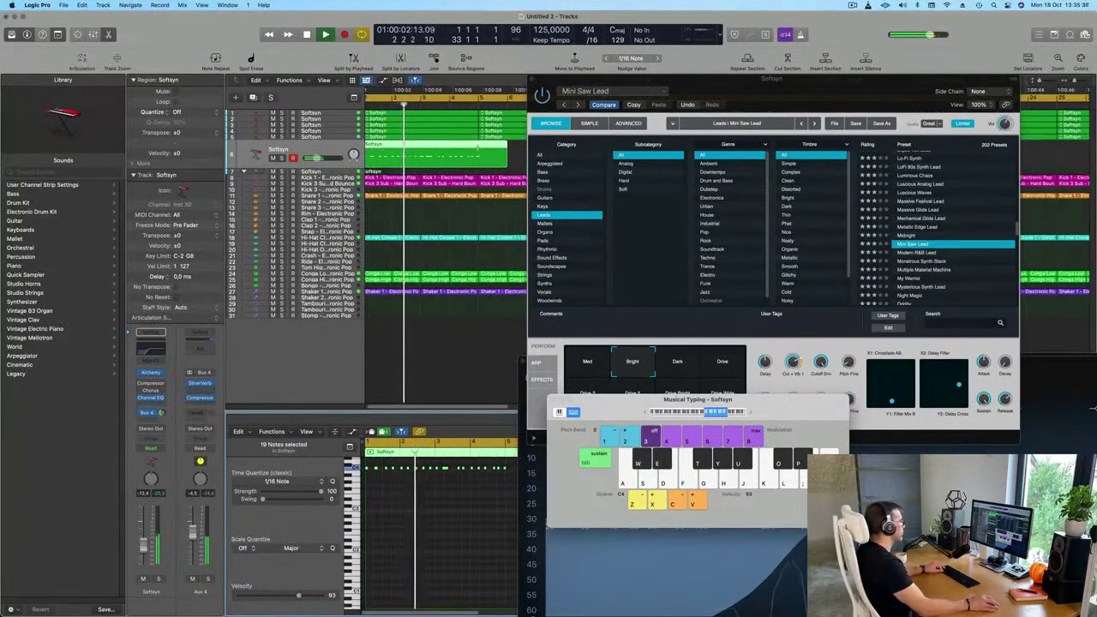
key("super+t")
left_click(623, 215)
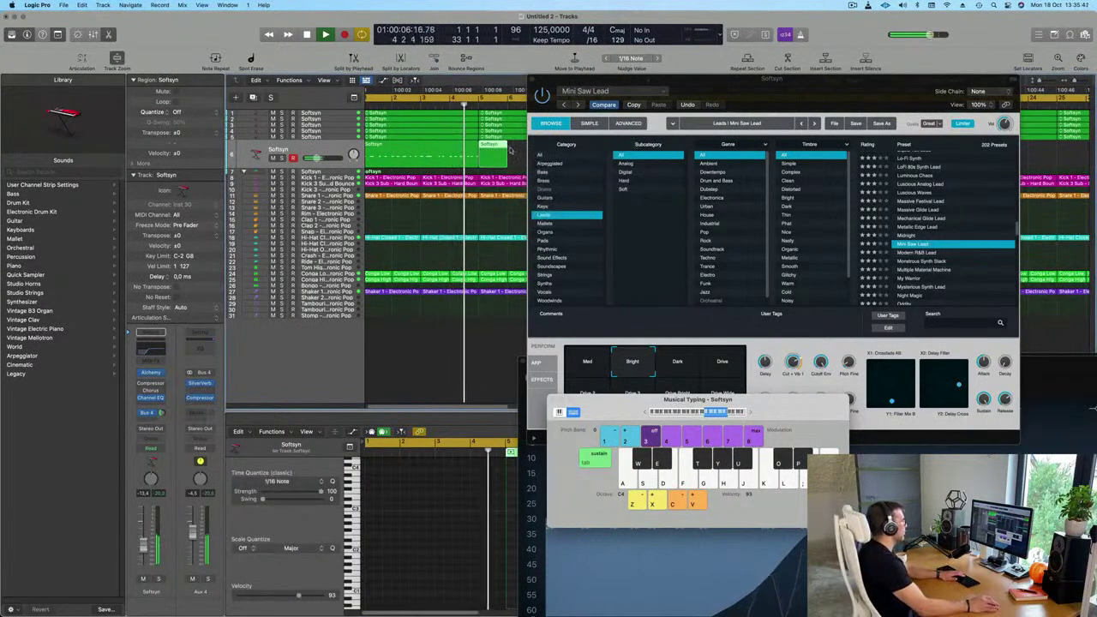
key("Delete")
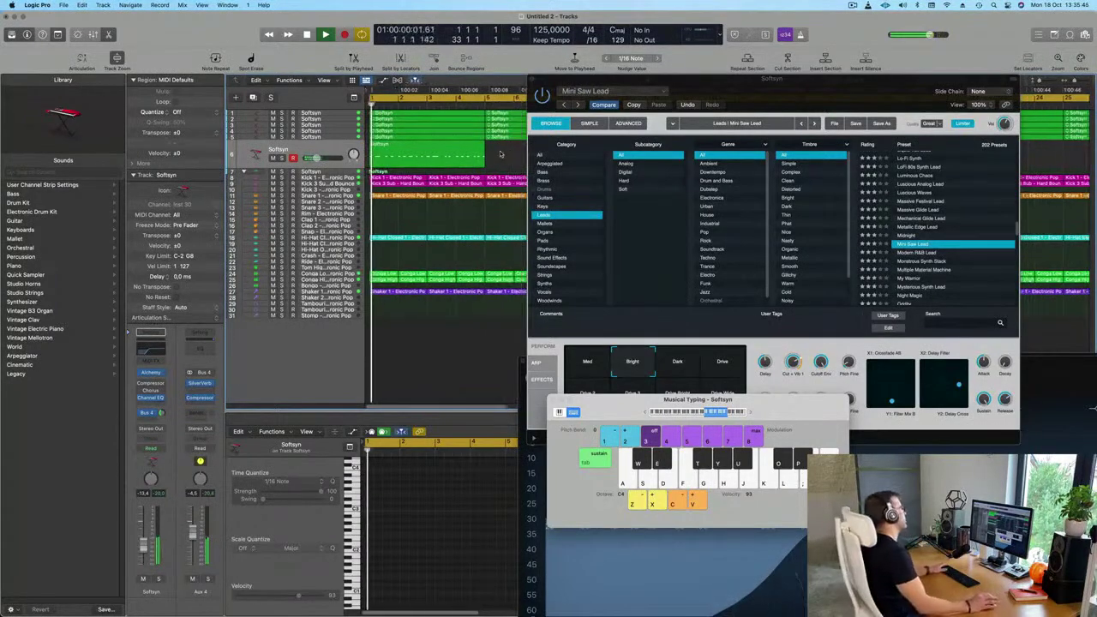
Move the Alchemy window below track 6 and select the trimmed four-bar region while playing the arrangement
left_click(853, 5)
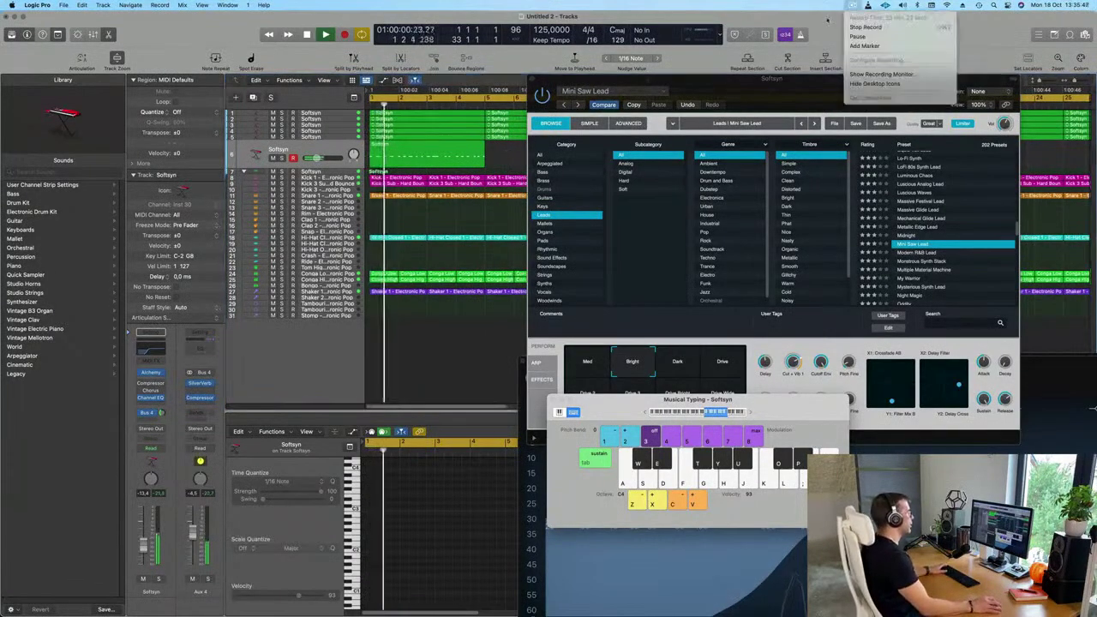
left_click(647, 133)
left_click_drag(772, 81, 469, 228)
key("space")
key("space")
scroll(490, 149, "down", 2)
scroll(490, 149, "down", 2)
left_click(413, 155)
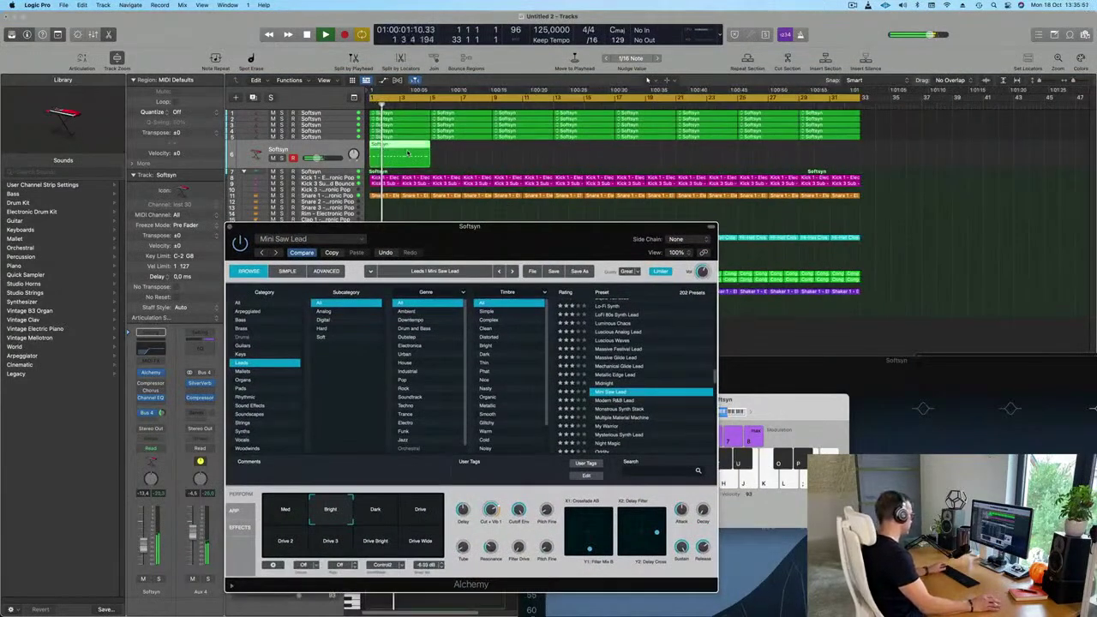
key("space")
key("space")
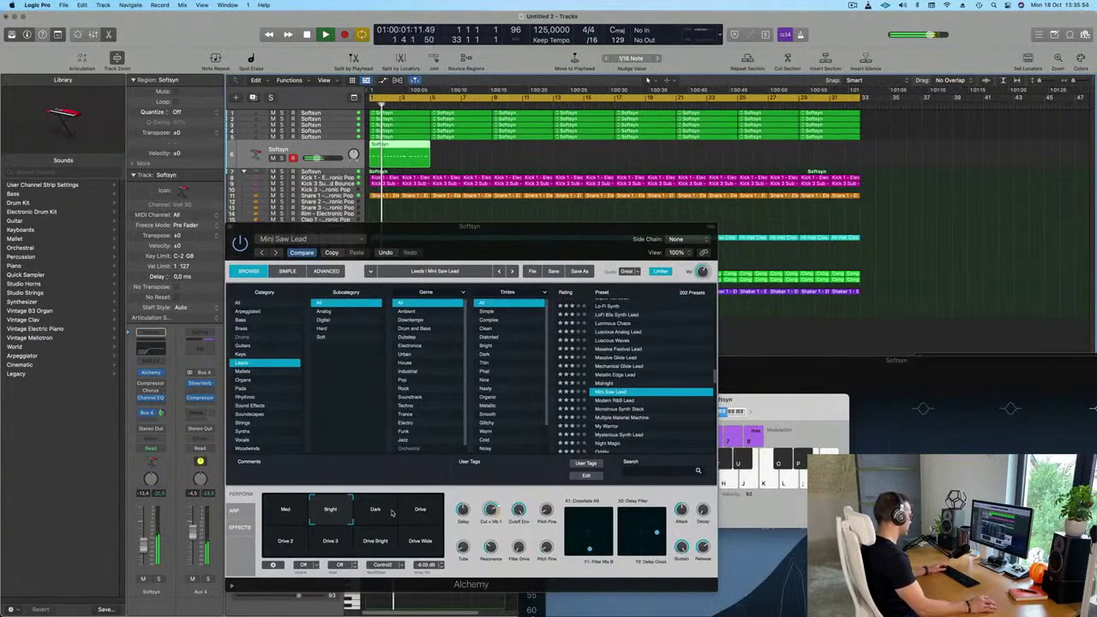
Audition the Mini Saw Lead's Drive, Drive 2, Drive 3, Drive Bright and Drive Wide snapshots against the arrangement
left_click(420, 511)
left_click(278, 548)
left_click(329, 545)
left_click(375, 546)
left_click(419, 547)
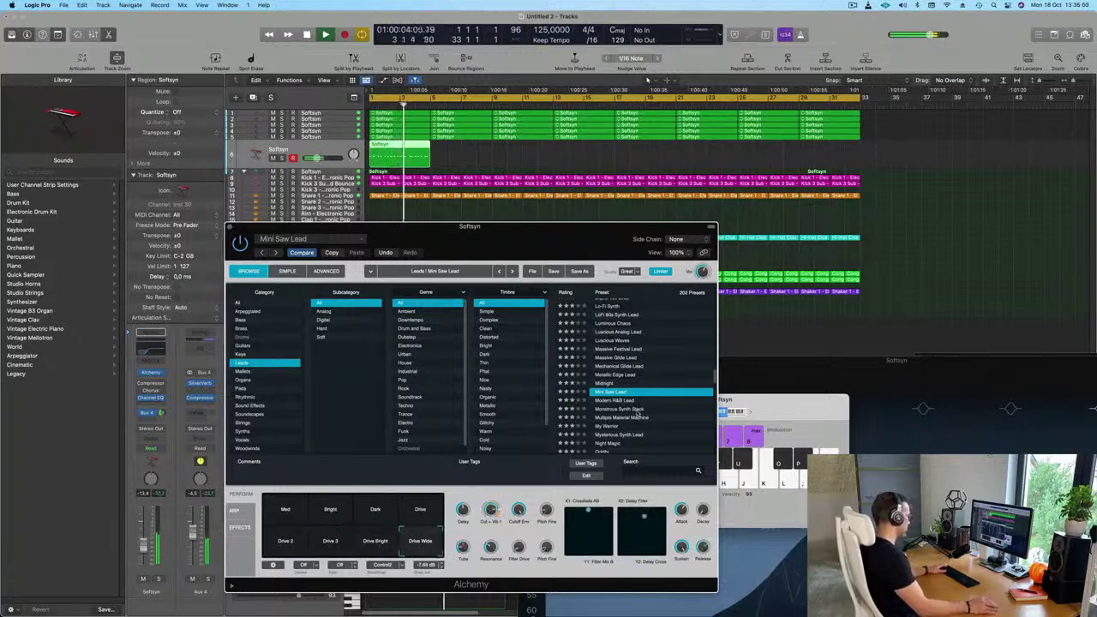
Load the Night Magic preset in Alchemy and raise track 6's fader to -8.4 dB
scroll(640, 411, "down", 4)
left_click(608, 376)
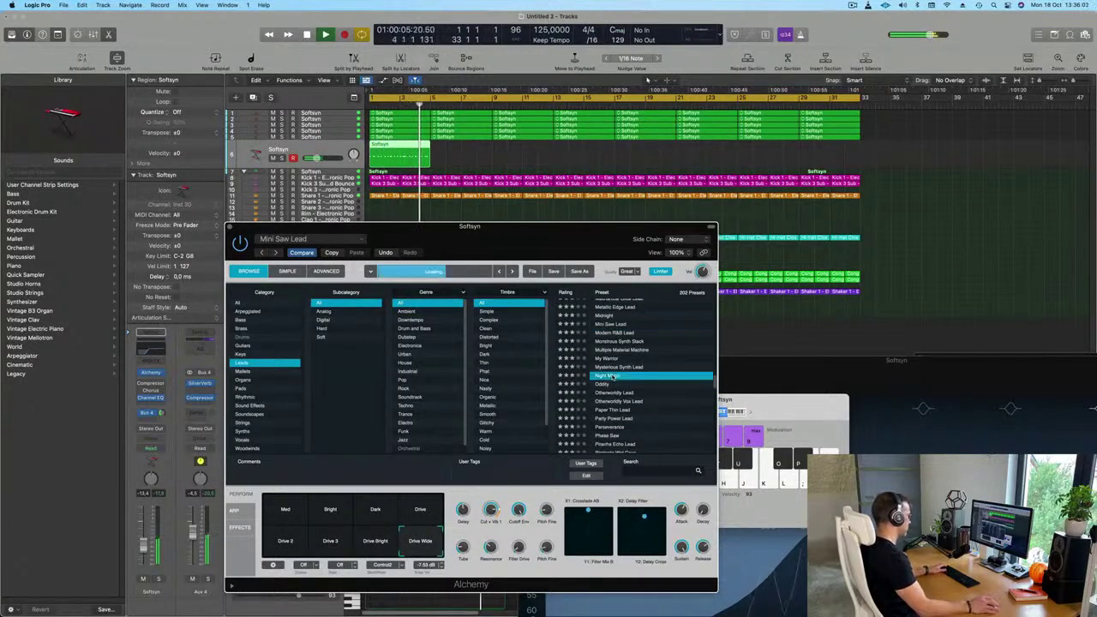
left_click_drag(553, 238, 690, 234)
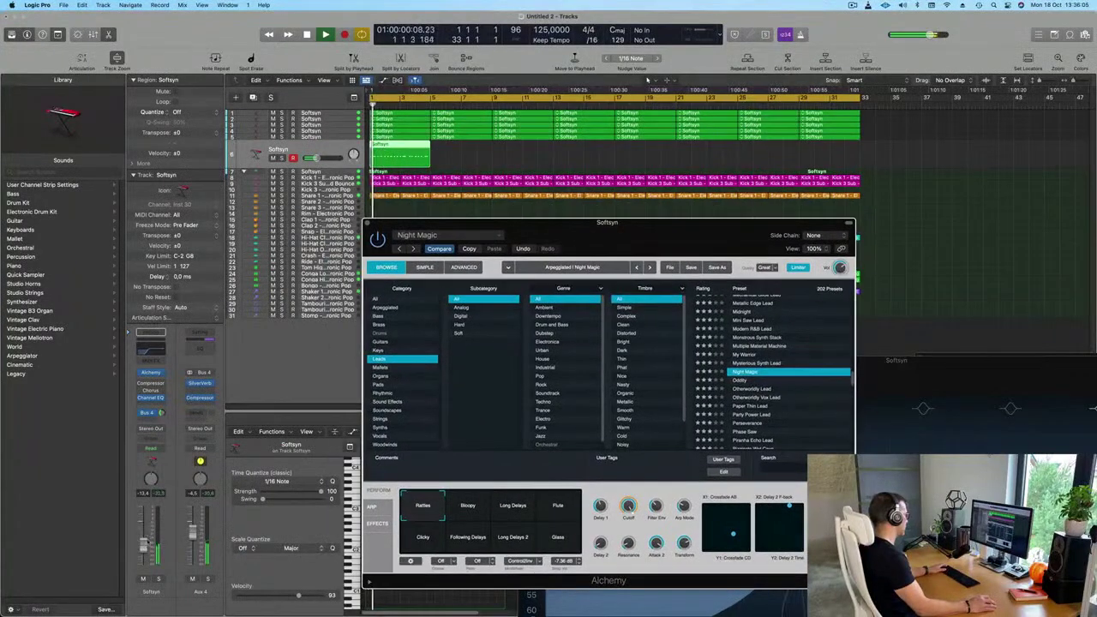
left_click(647, 79)
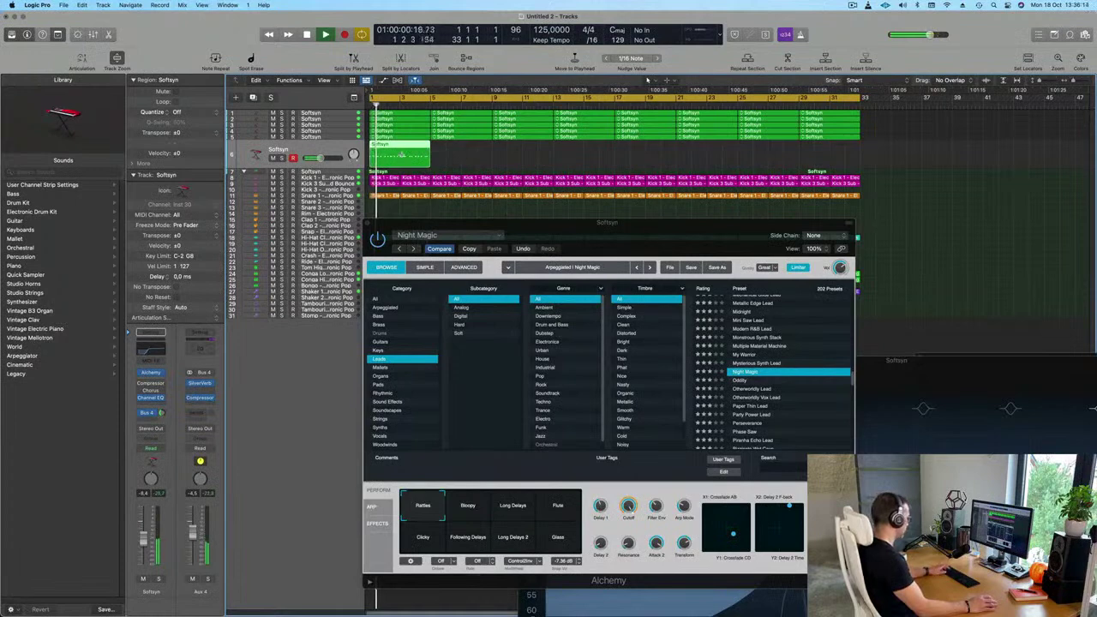
Repeat track 6's four-bar region seven times so that it fills the arrangement up to bar 33
key("super+r")
key("super+r")
key("super+r")
key("super+r")
key("super+r")
key("super+r")
key("super+r")
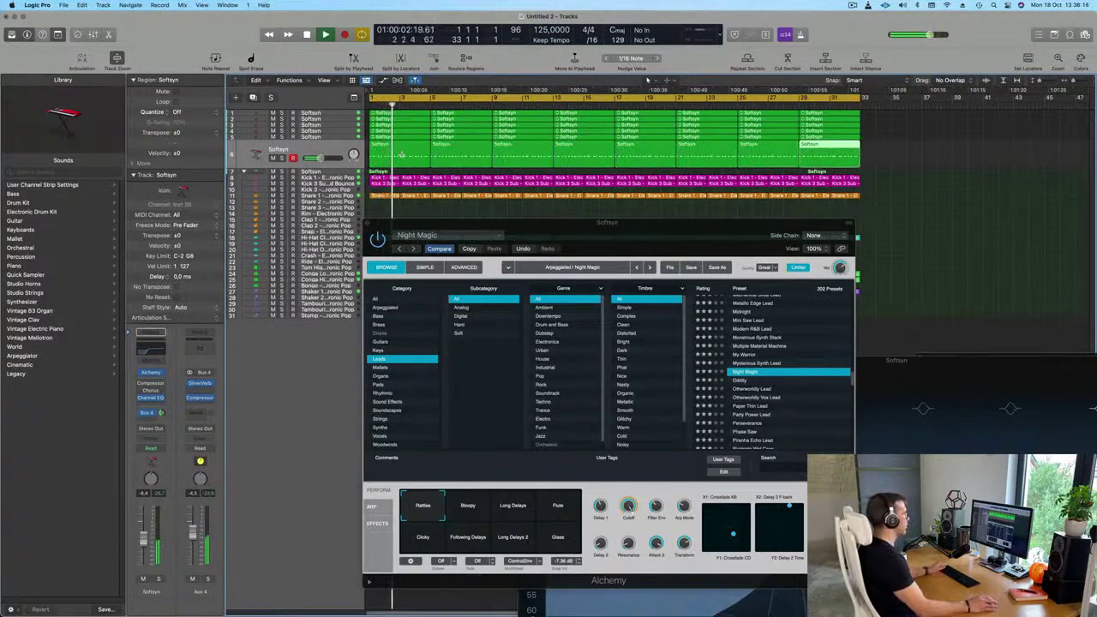
key("space")
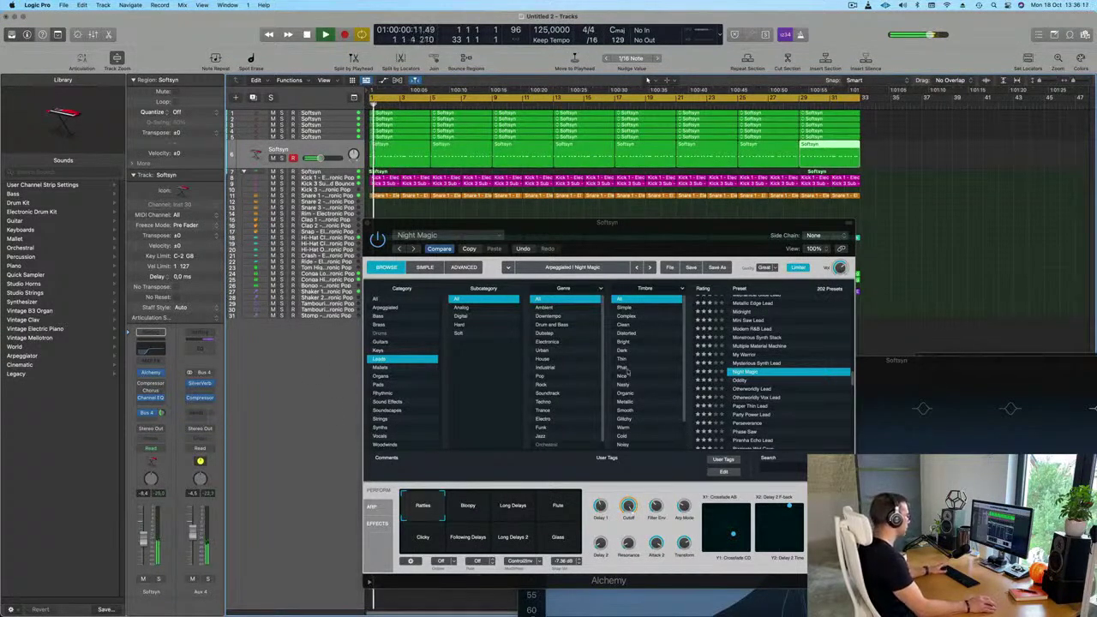
Try Night Magic's Bloopy and Long Delays snapshots while raising track 6's fader to -4.6 dB
left_click(468, 520)
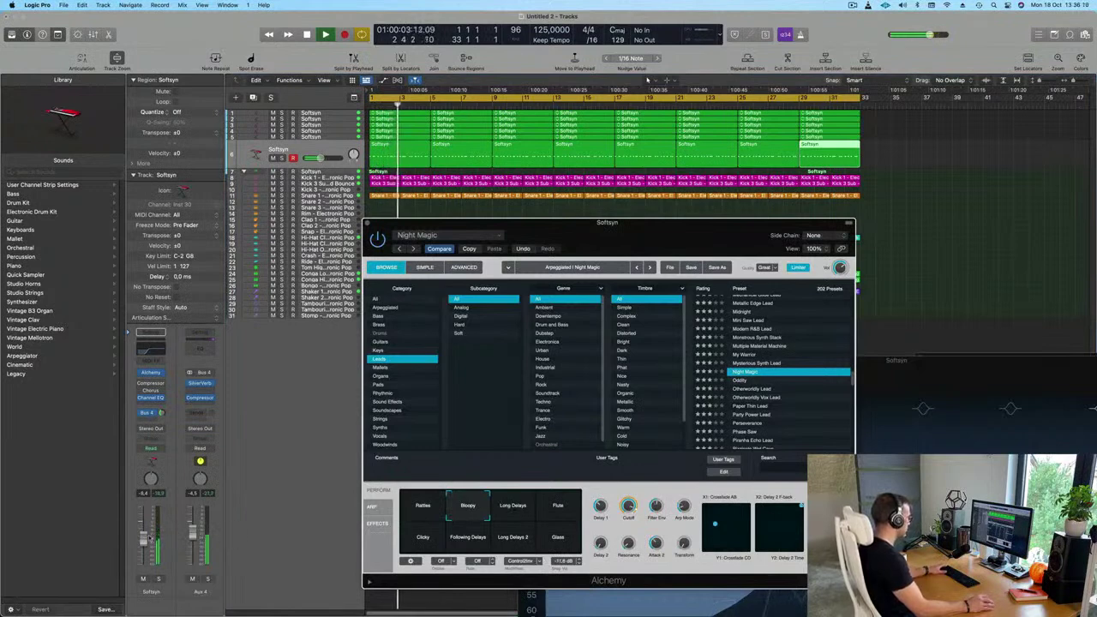
left_click(829, 154)
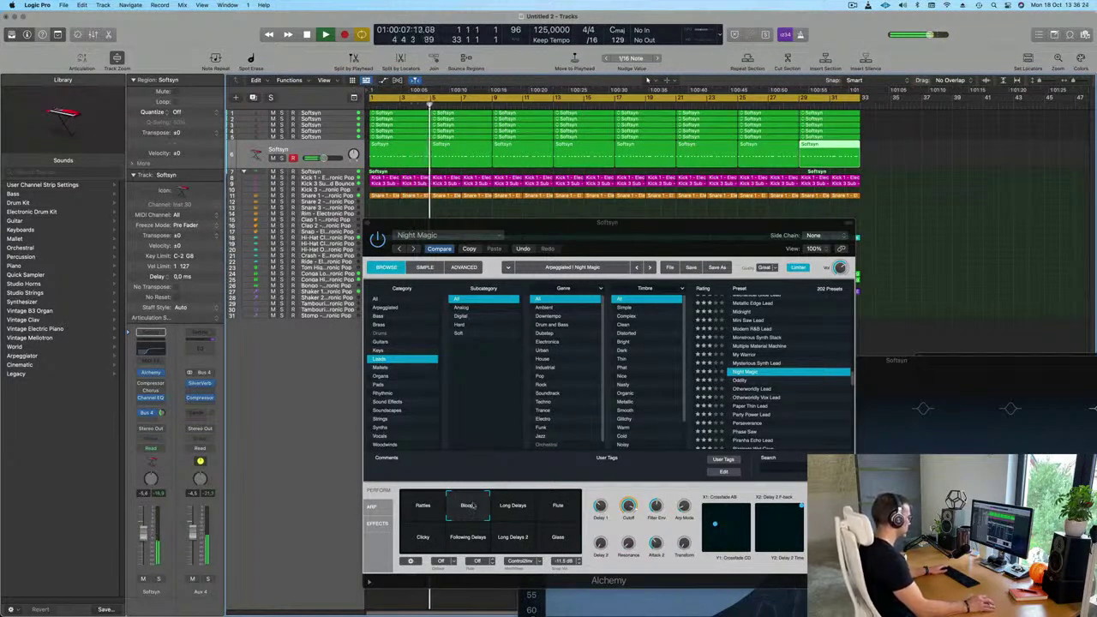
left_click(506, 510)
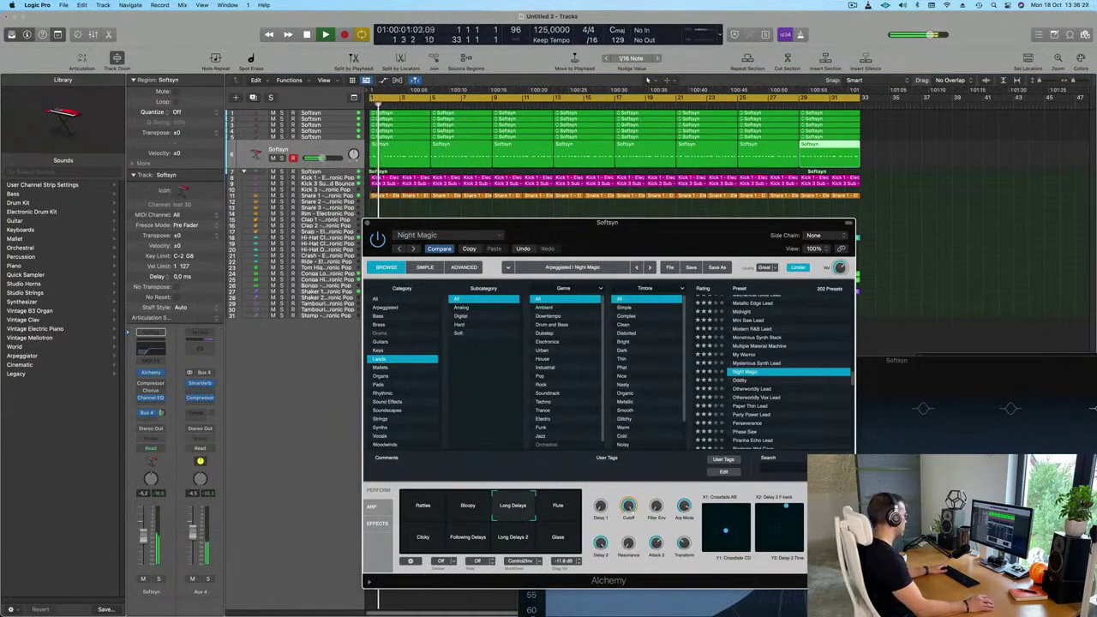
left_click(647, 78)
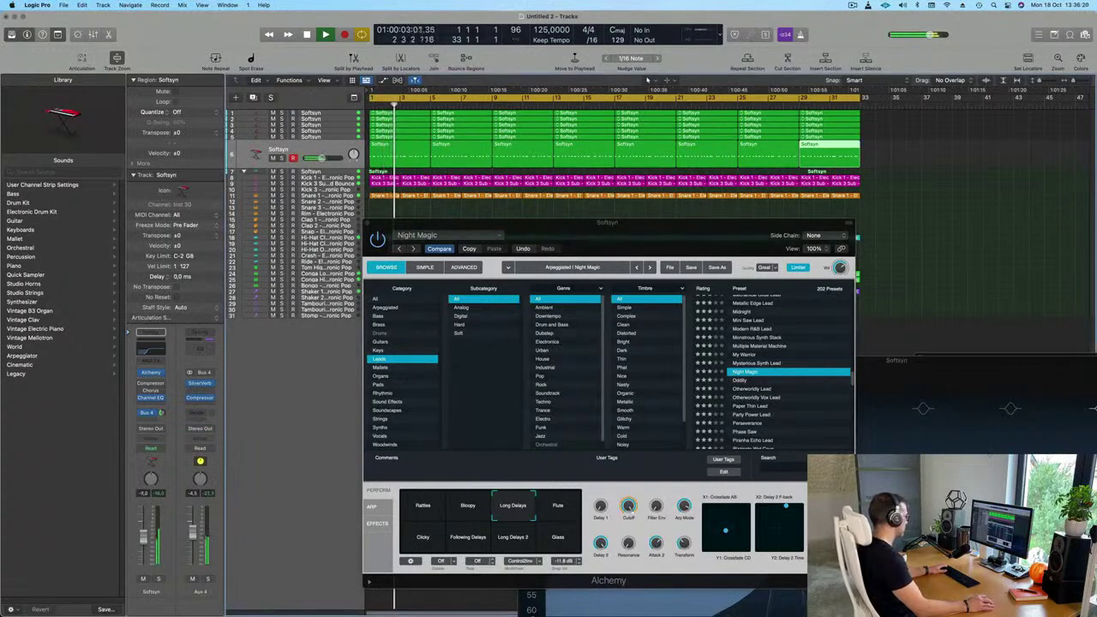
left_click(507, 507)
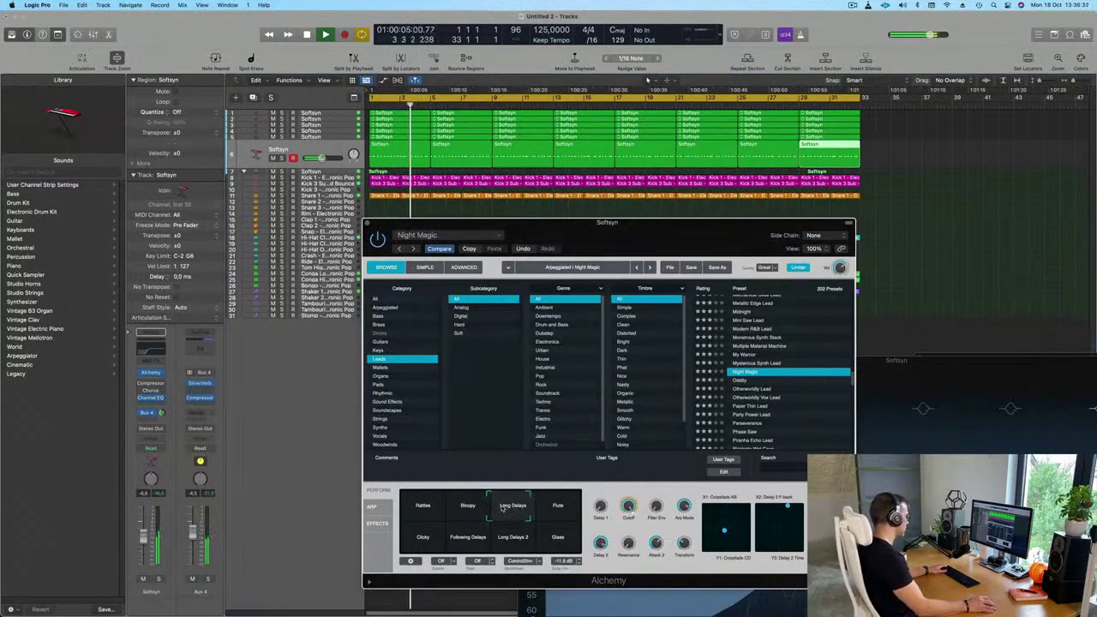
left_click(143, 536)
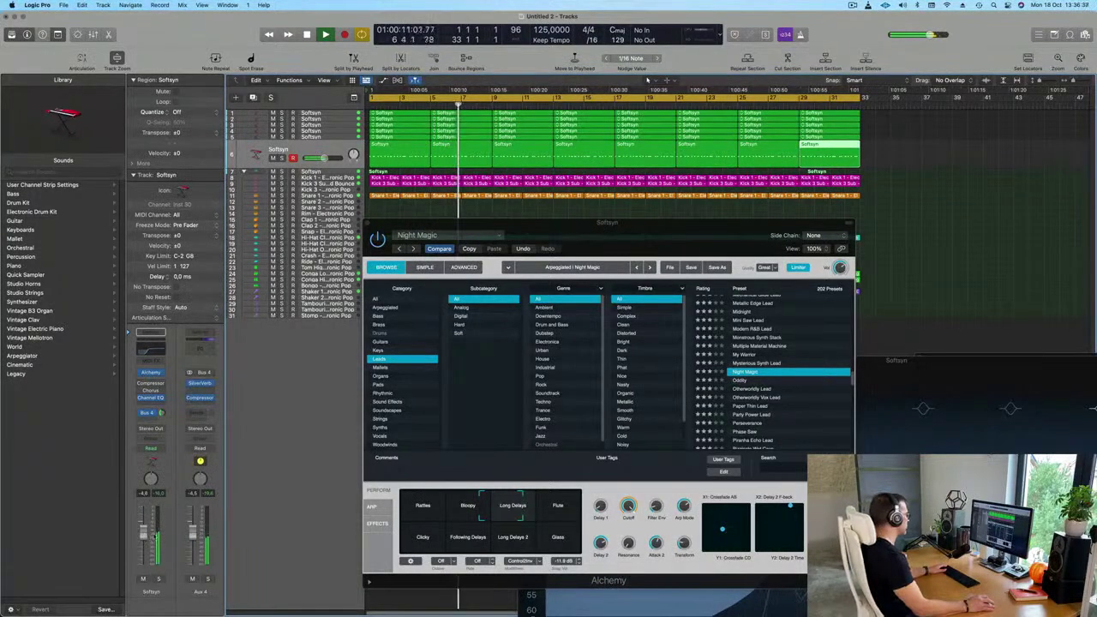
Compare Night Magic's remaining snapshots, including Glass and Clicky, and settle on a blend between Bloopy and the delay snapshots
left_click(570, 511)
left_click(500, 547)
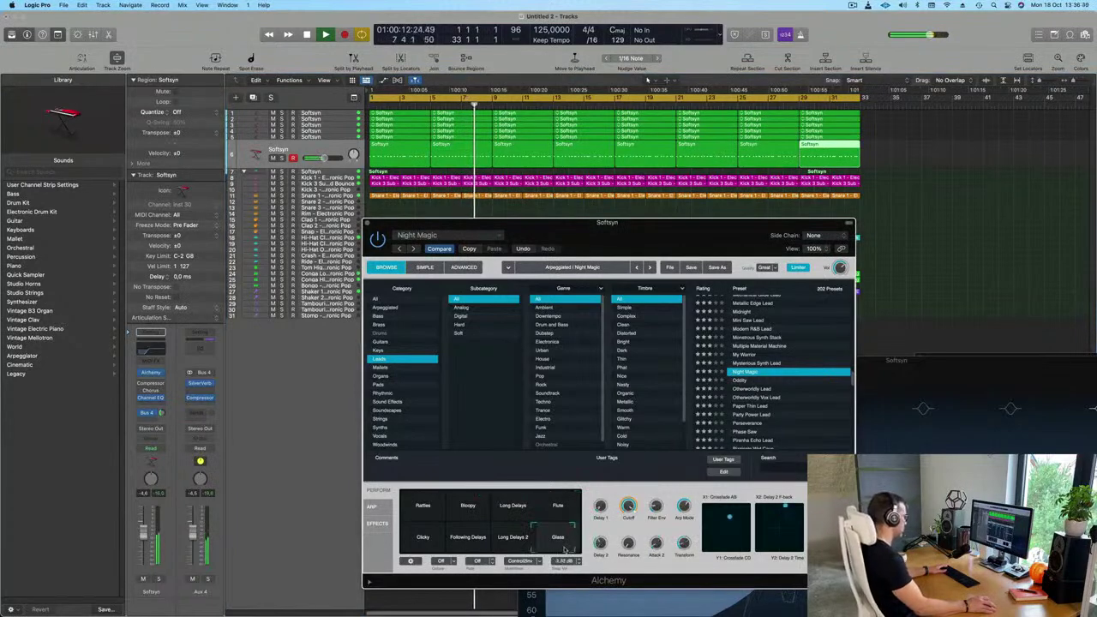
left_click(437, 545)
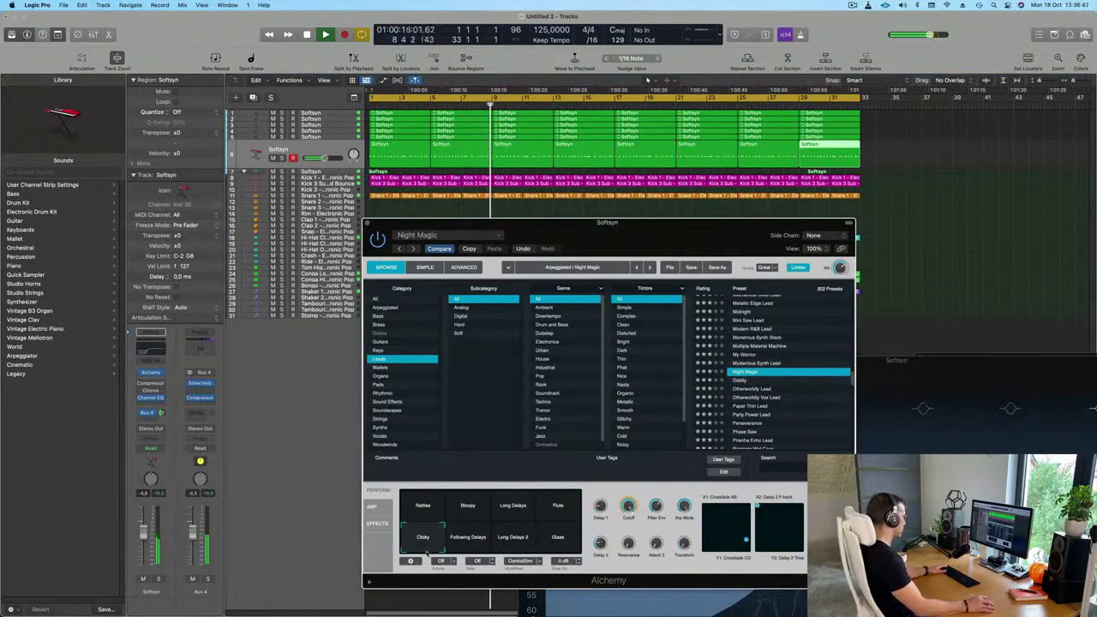
left_click(425, 507)
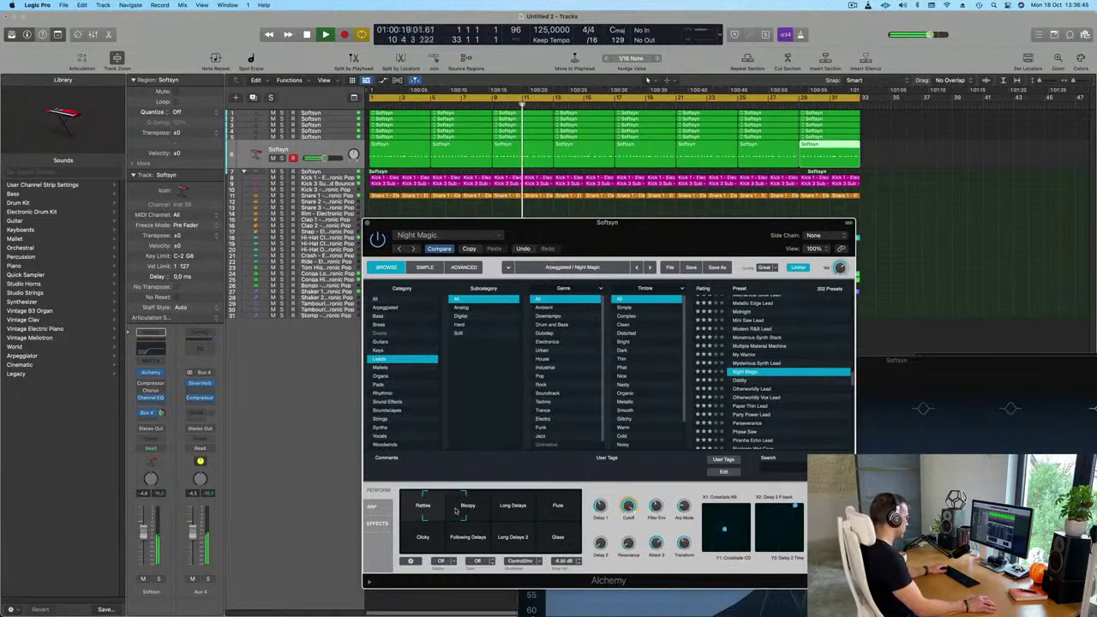
left_click_drag(456, 511, 472, 511)
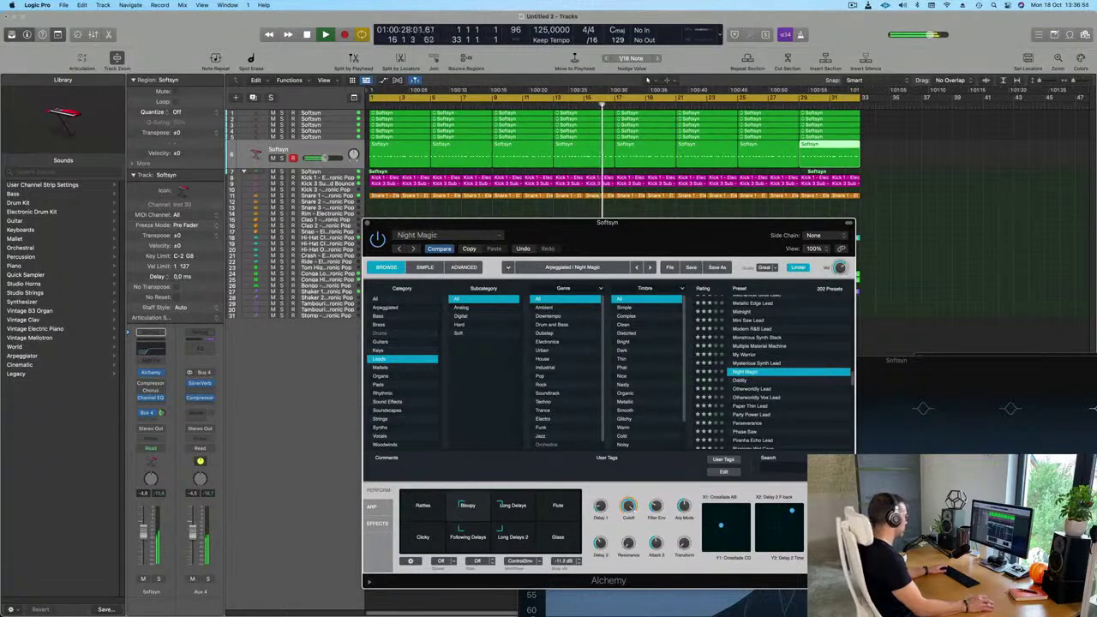
Transpose all notes in track 6's eight regions down one octave and restart playback from the beginning
left_click(324, 153)
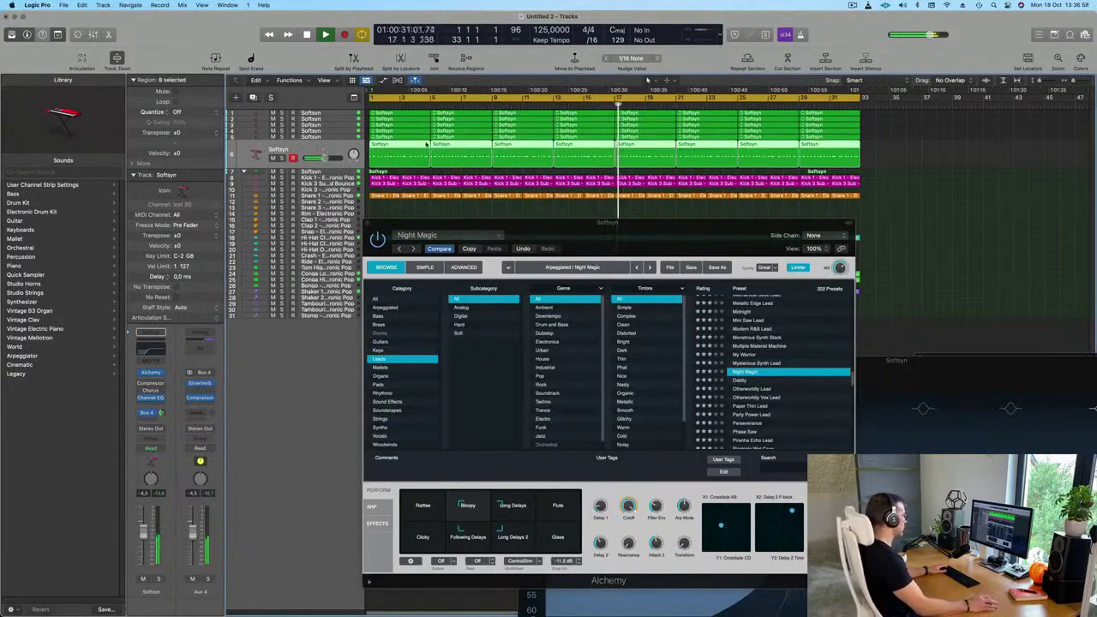
key("e")
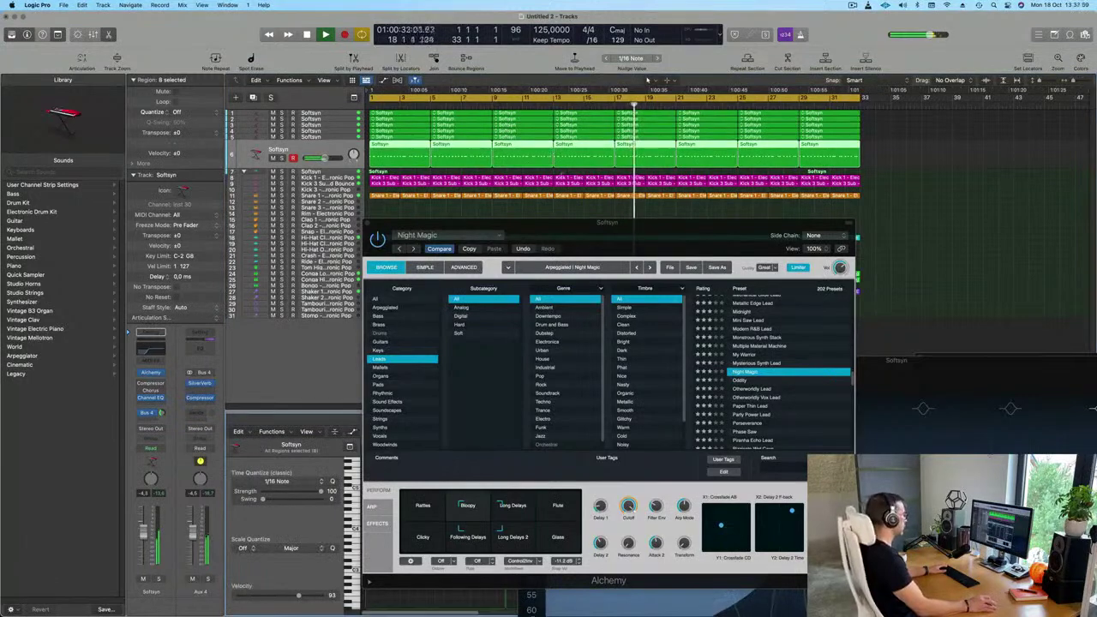
key("super+k")
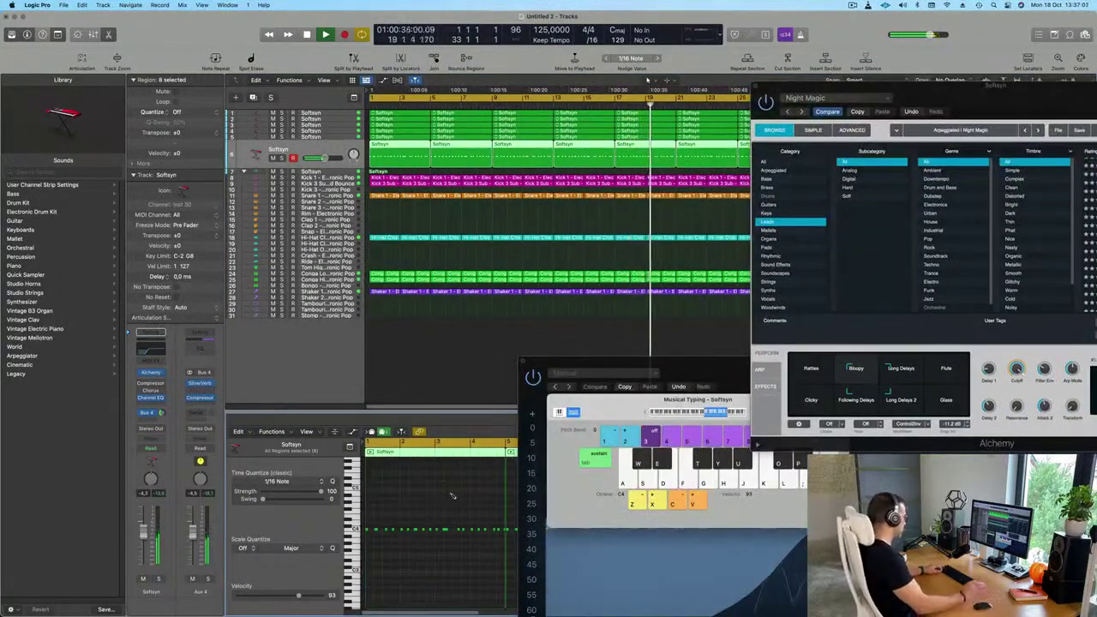
key("super+a")
key("alt+shift+Down")
key("Return")
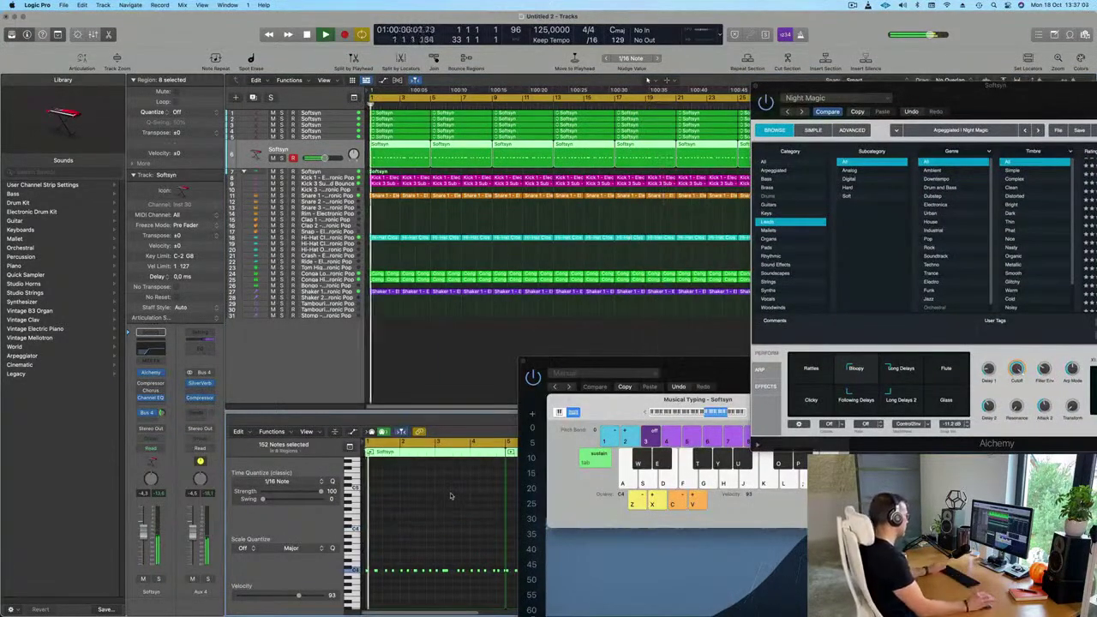
Set the Channel EQ low cut on track 6 to 177 Hz and raise its fader to -2.5 dB while replaying from the start
left_click_drag(1007, 100, 712, 152)
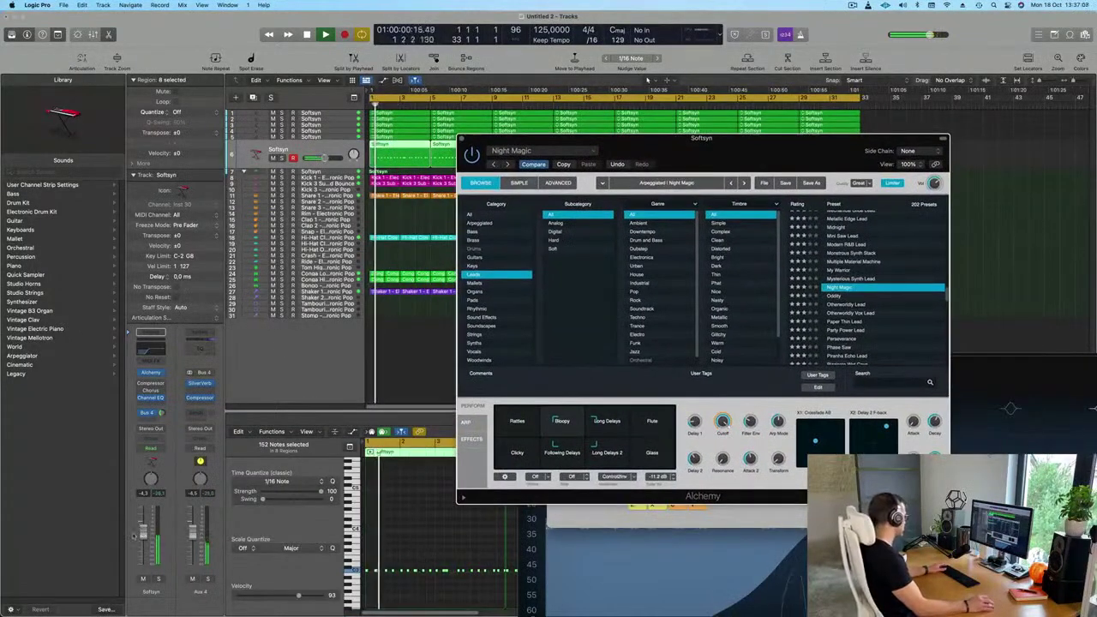
left_click_drag(143, 532, 143, 530)
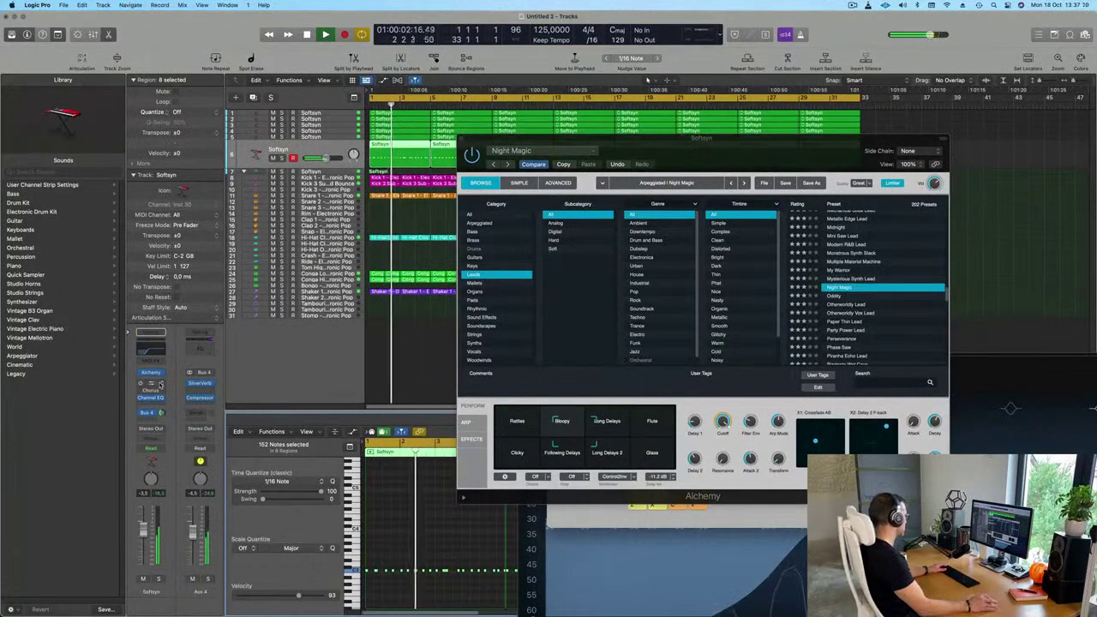
left_click(151, 398)
left_click_drag(546, 297, 512, 303)
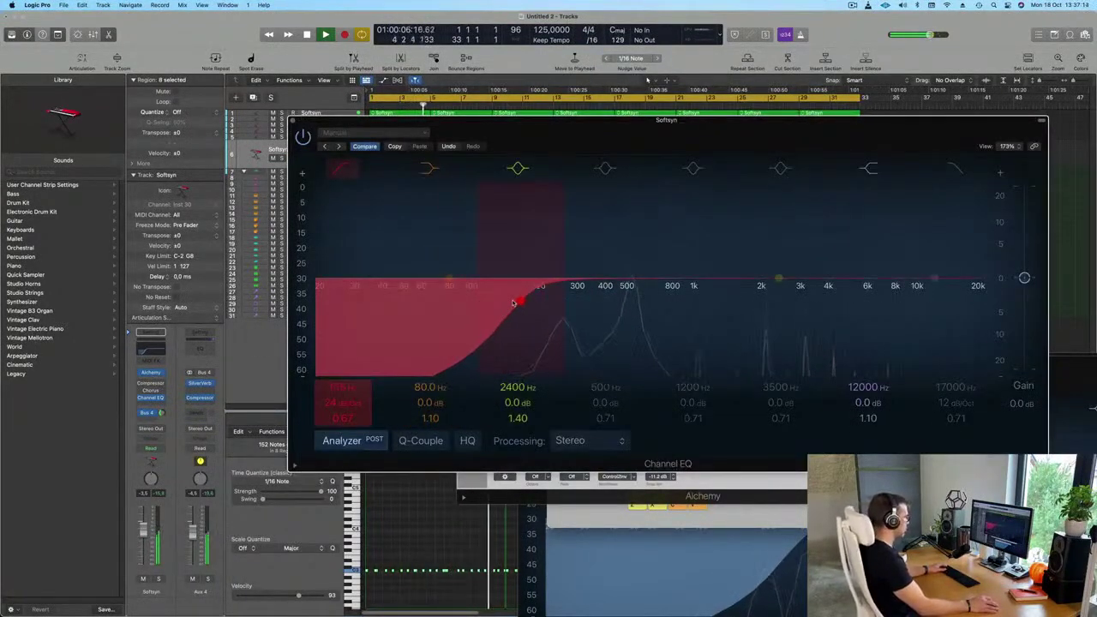
left_click_drag(542, 154, 533, 555)
left_click(728, 465)
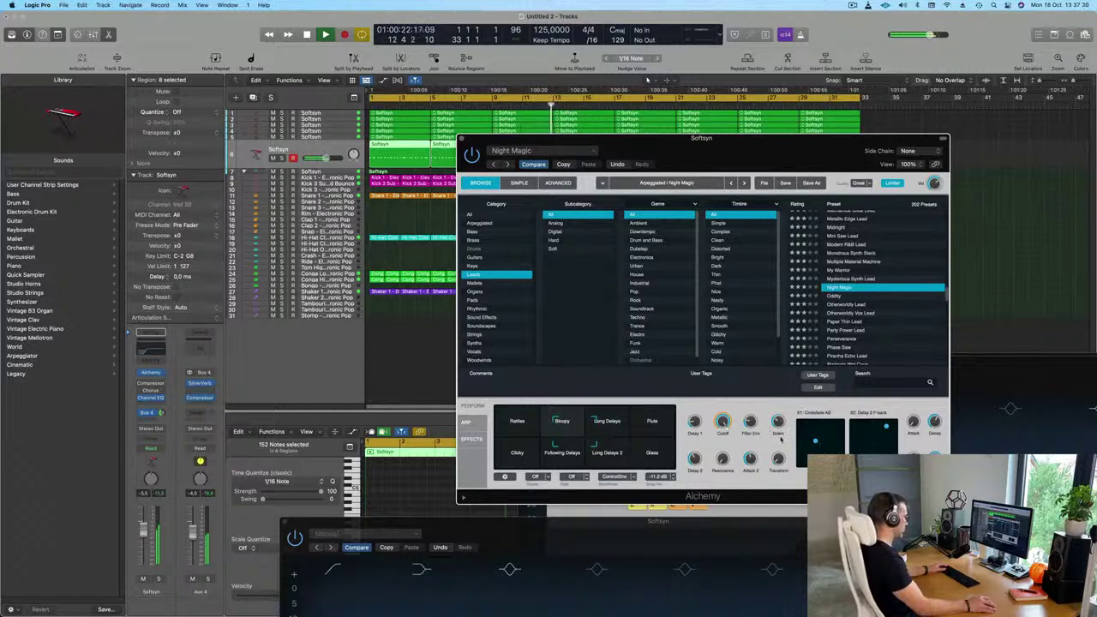
key("Return")
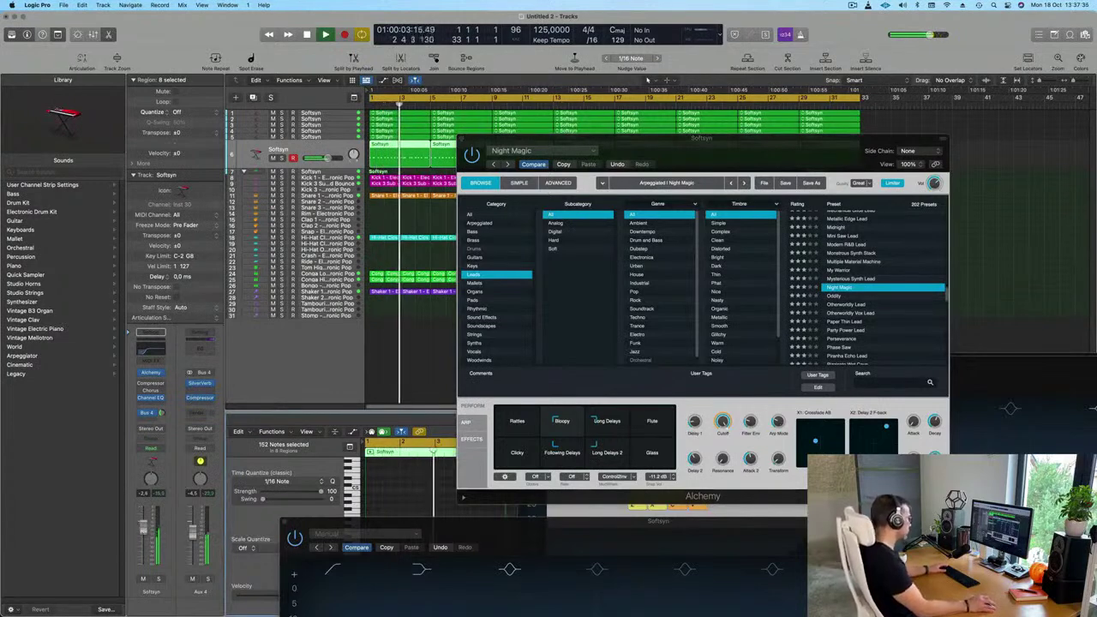
Close Alchemy, the Channel EQ with the 276 Hz low cut and Musical Typing, and bring track 6's Channel EQ into full view
left_click_drag(511, 138, 366, 148)
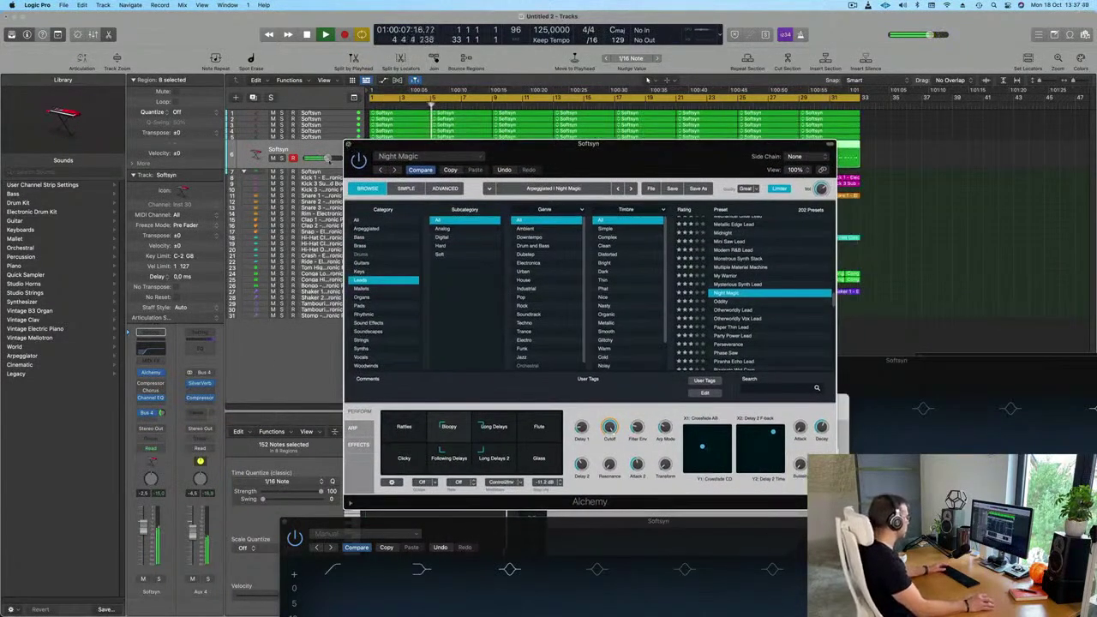
left_click(347, 145)
scroll(582, 256, "down", 5)
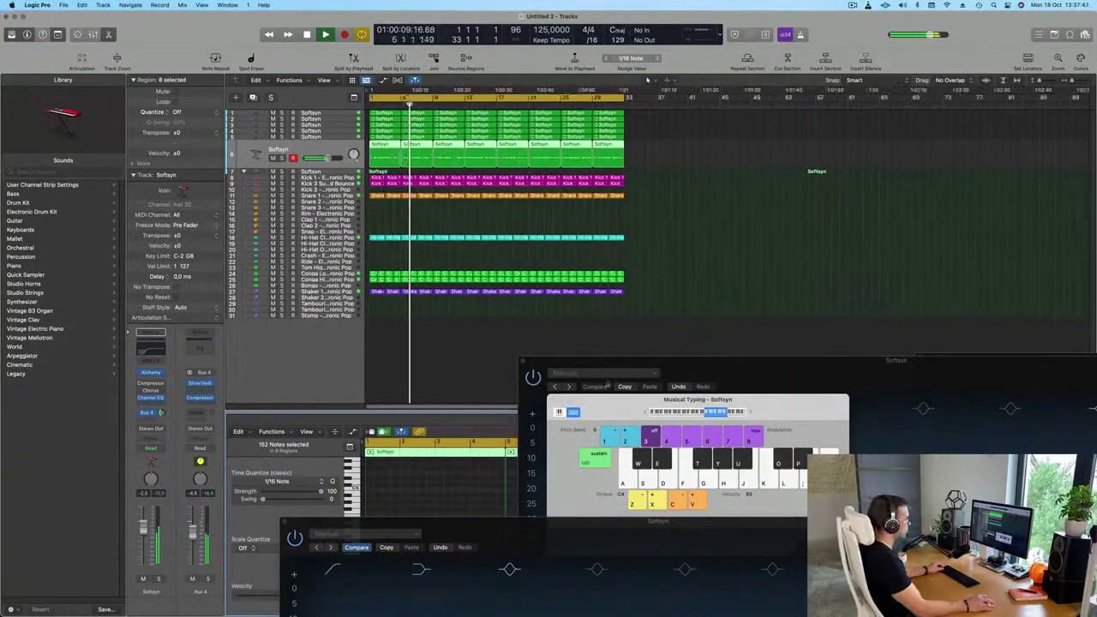
left_click_drag(593, 374, 391, 254)
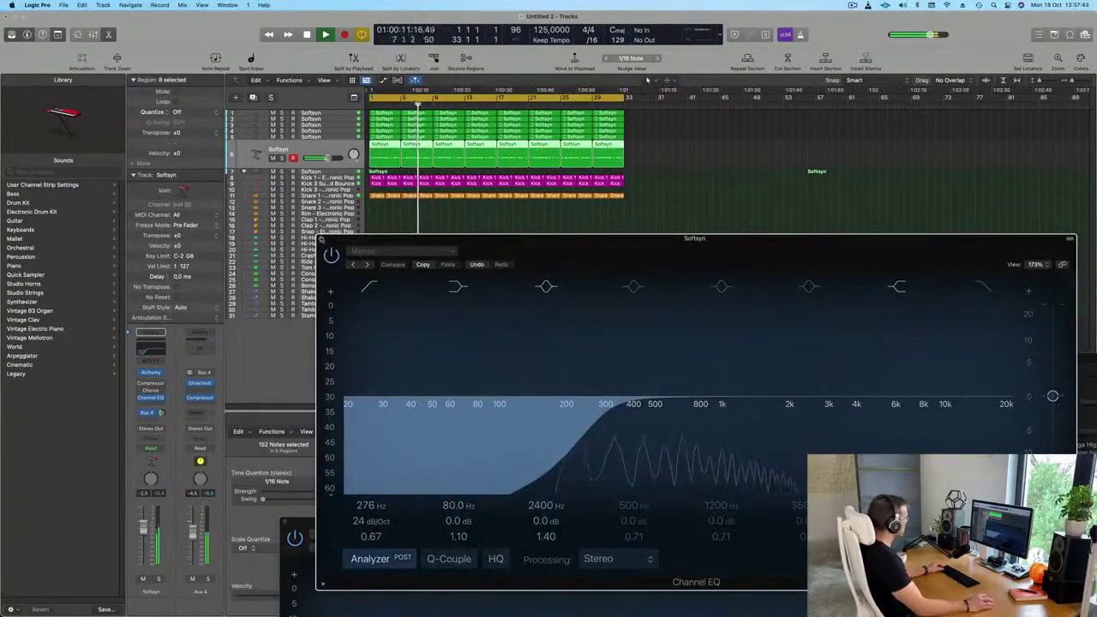
left_click(322, 240)
left_click_drag(637, 397, 588, 283)
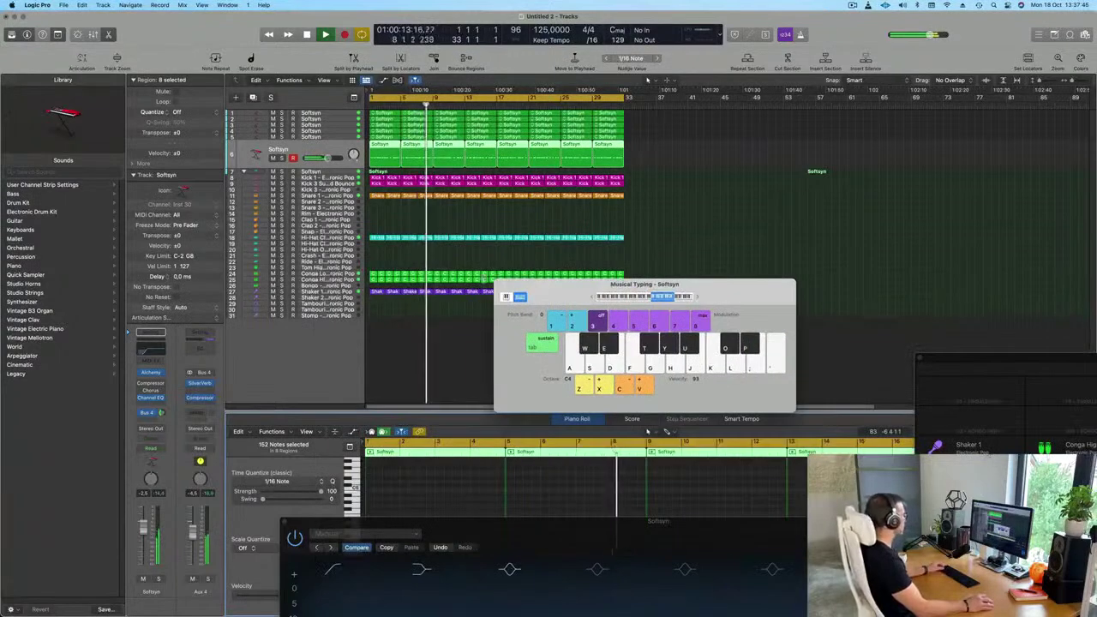
left_click(498, 284)
left_click_drag(742, 521, 695, 247)
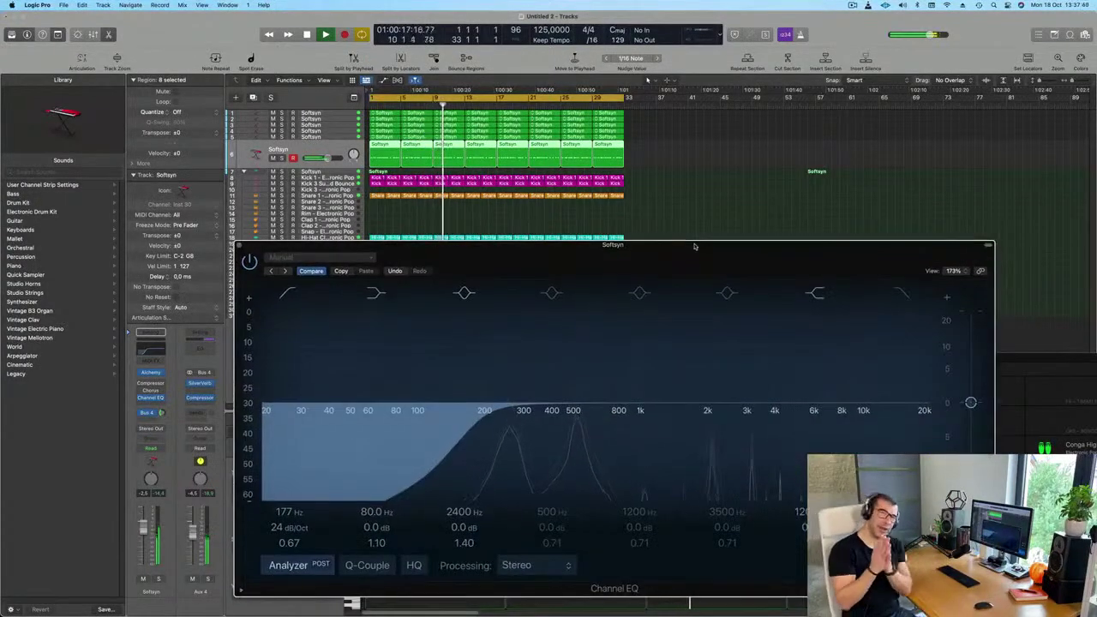